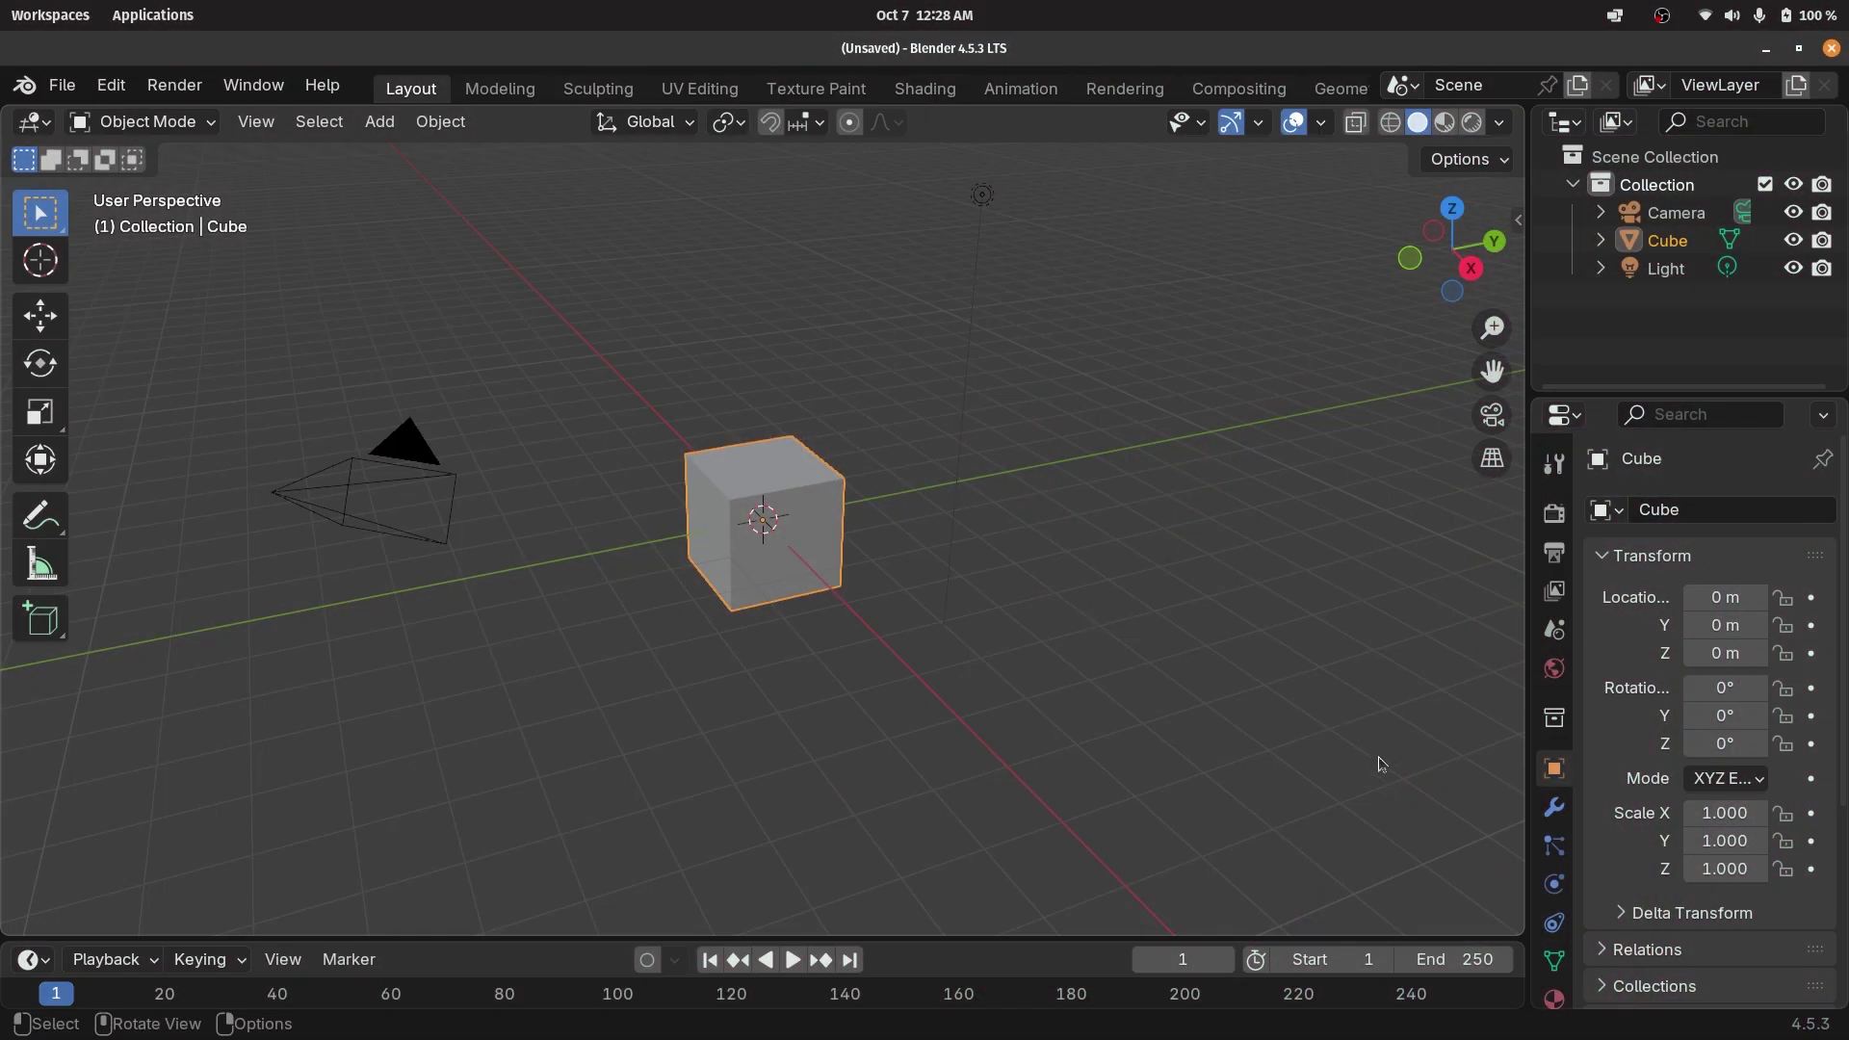
Split the 3D viewport into two stacked areas and turn the lower one into a Geometry Node Editor.
left_click_drag(1496, 925, 1491, 537)
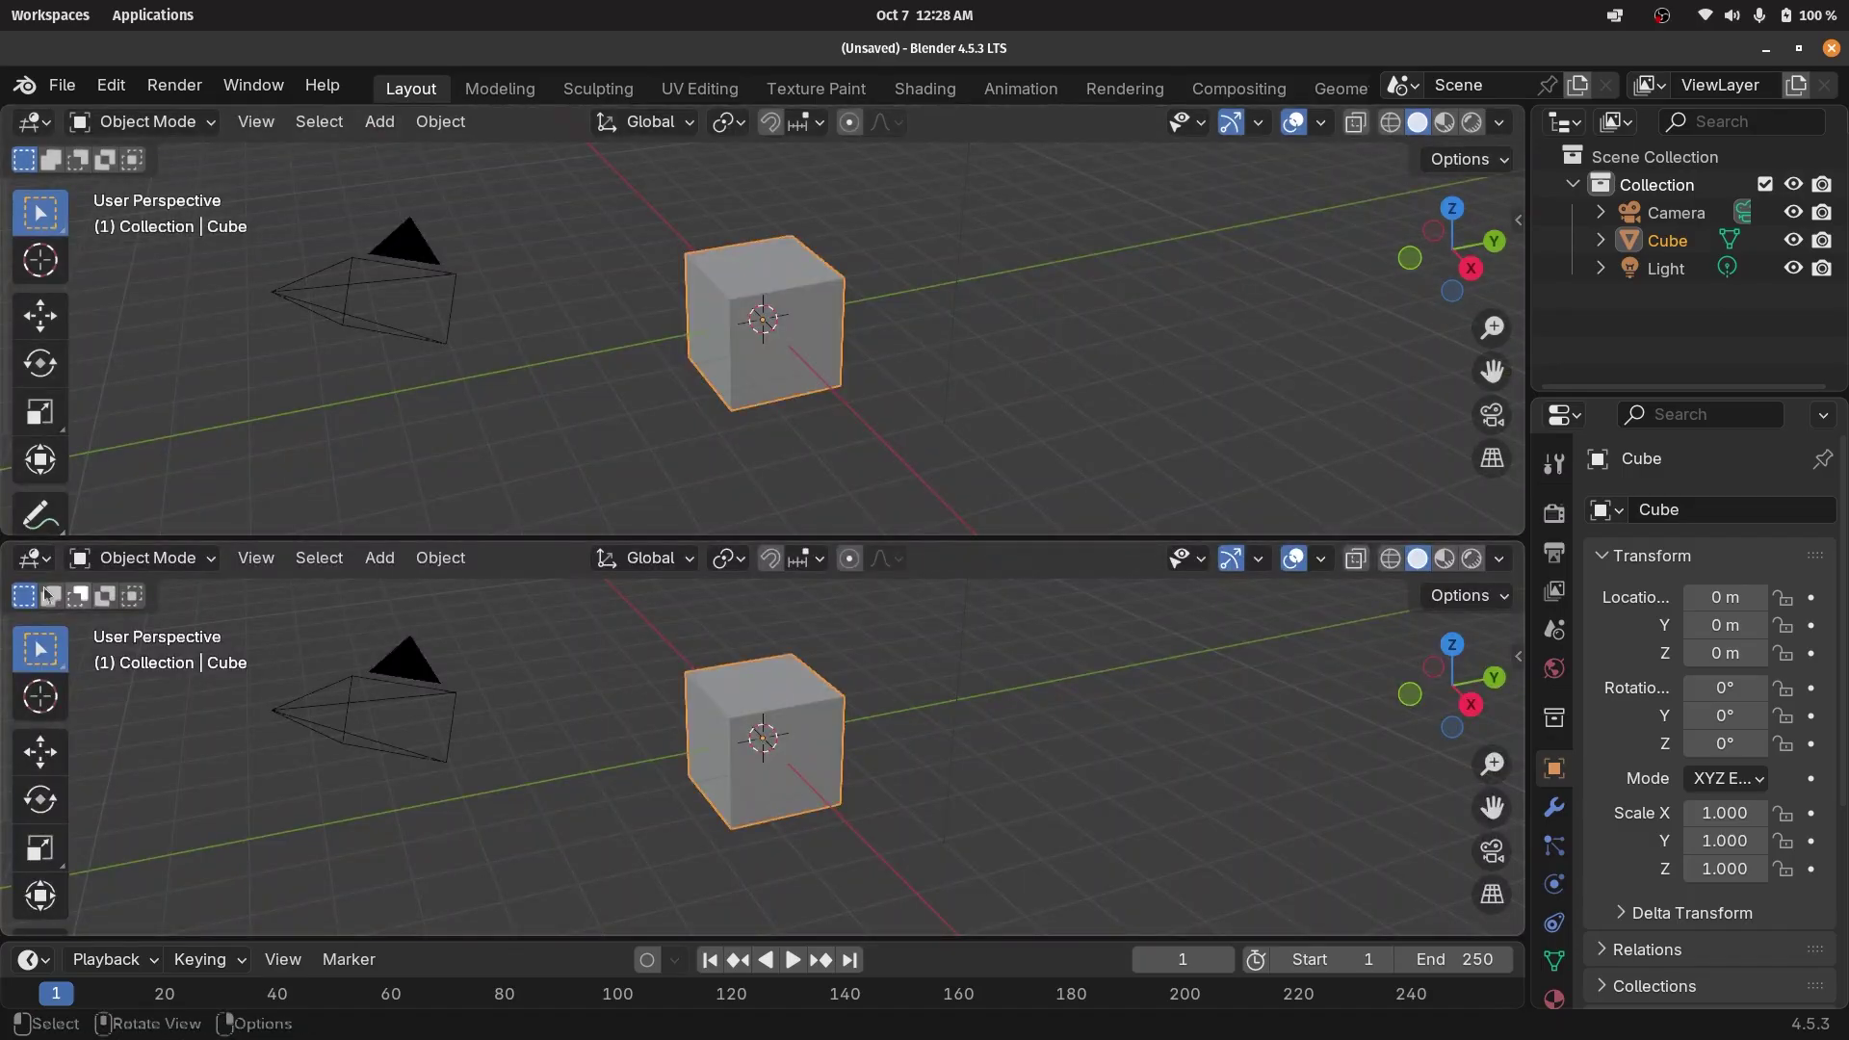
left_click(34, 558)
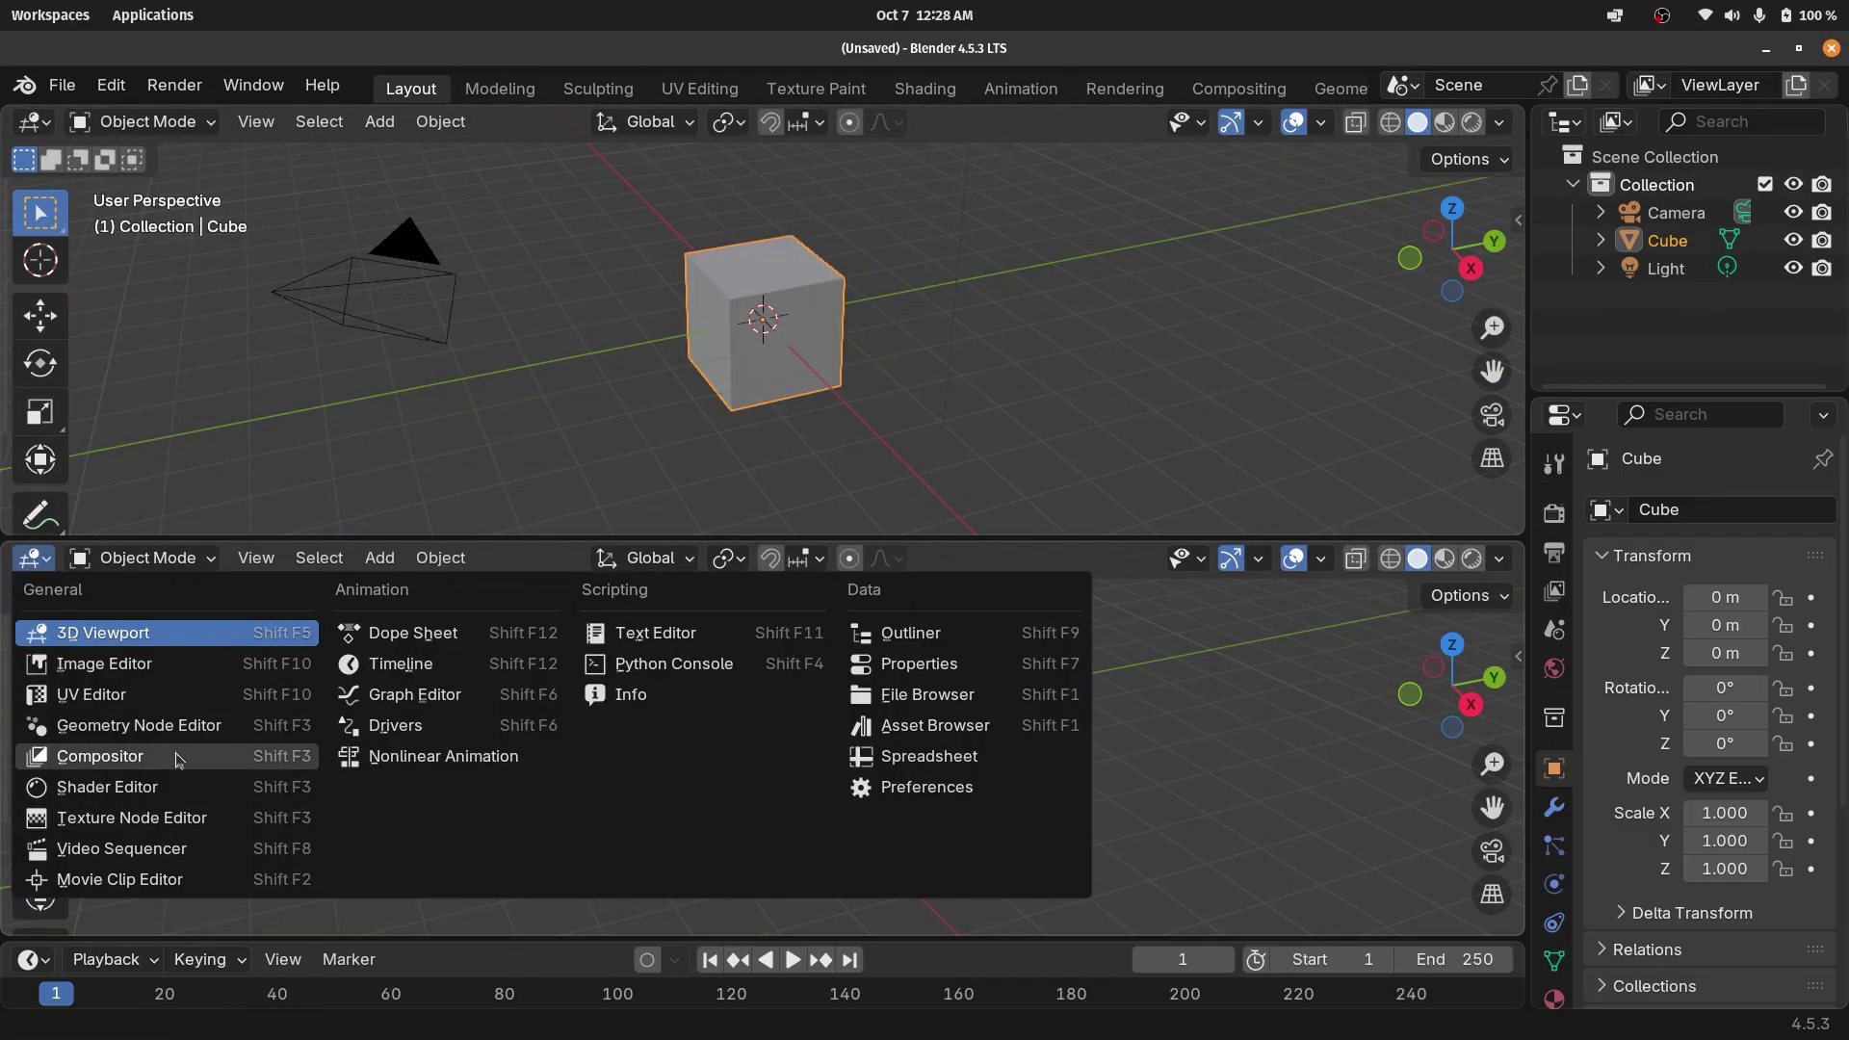
left_click(125, 726)
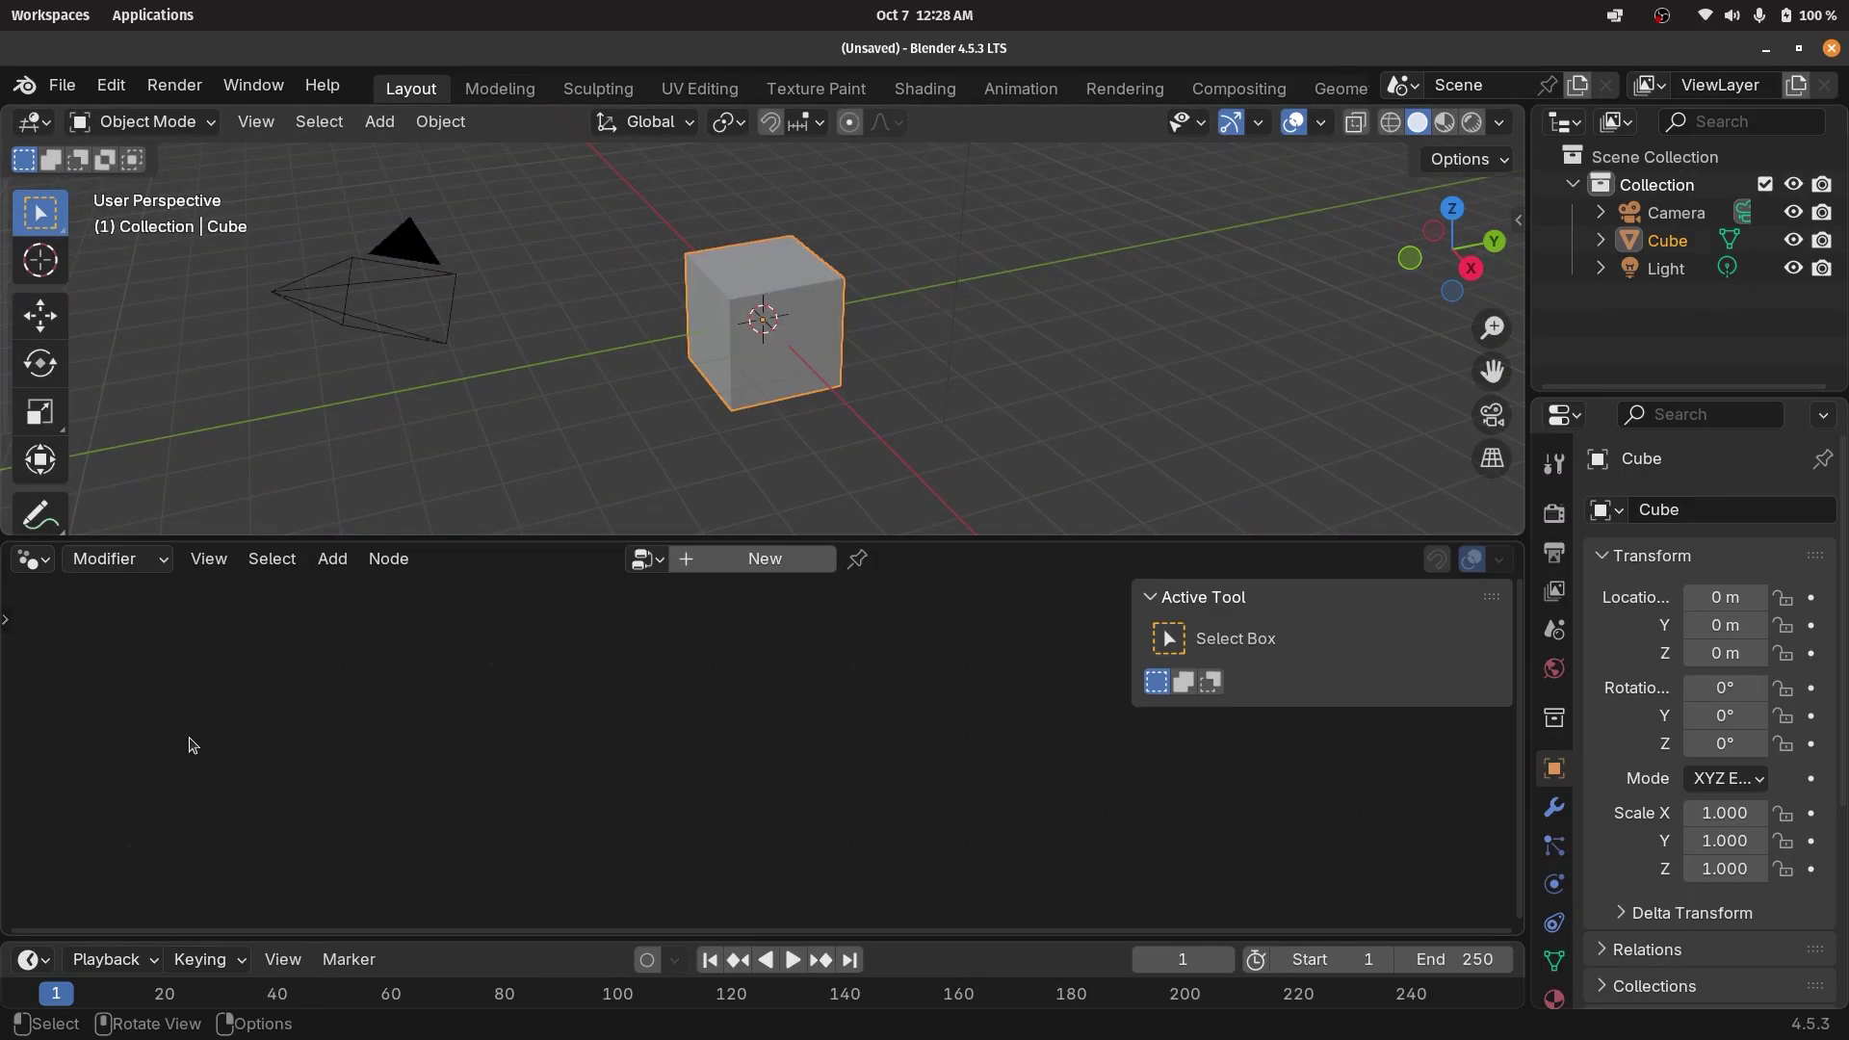
Create a new geometry node tree on the cube, hide the node editor's sidebar and delete the Group Input node.
left_click(756, 559)
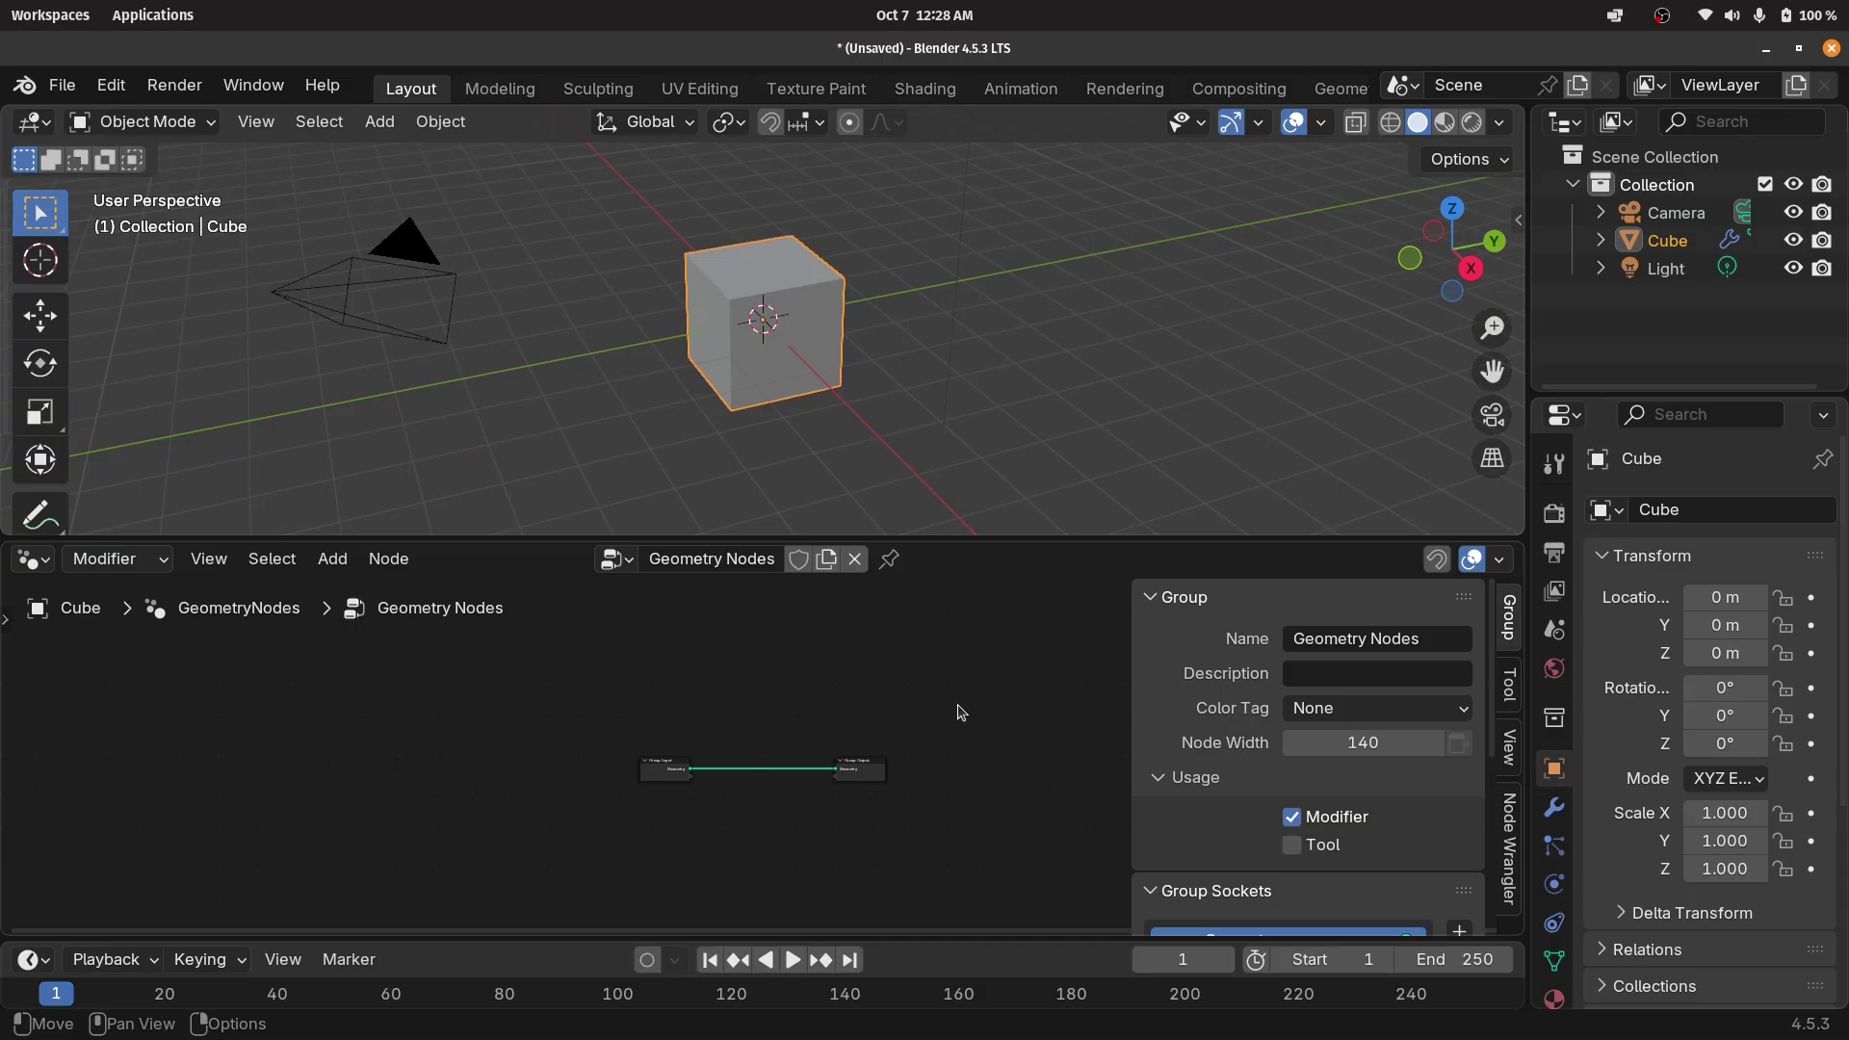
key("n")
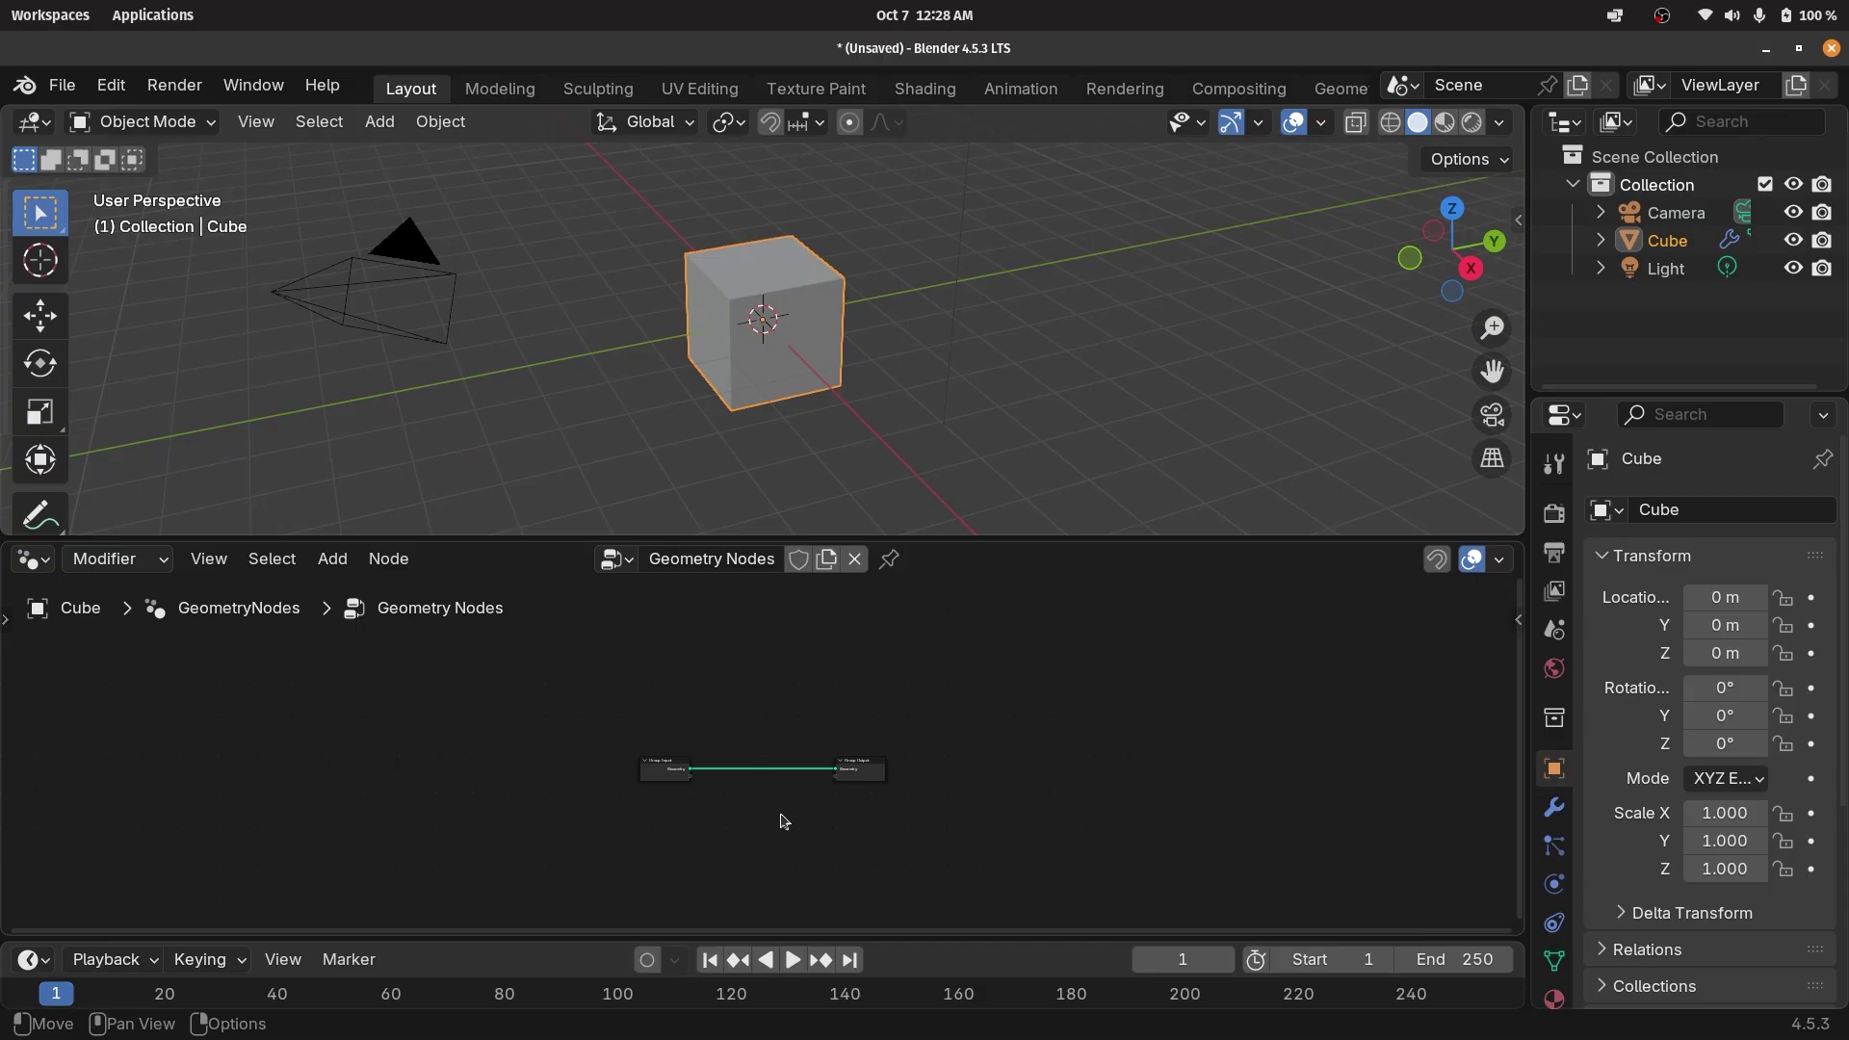
scroll(771, 824, "up", 6)
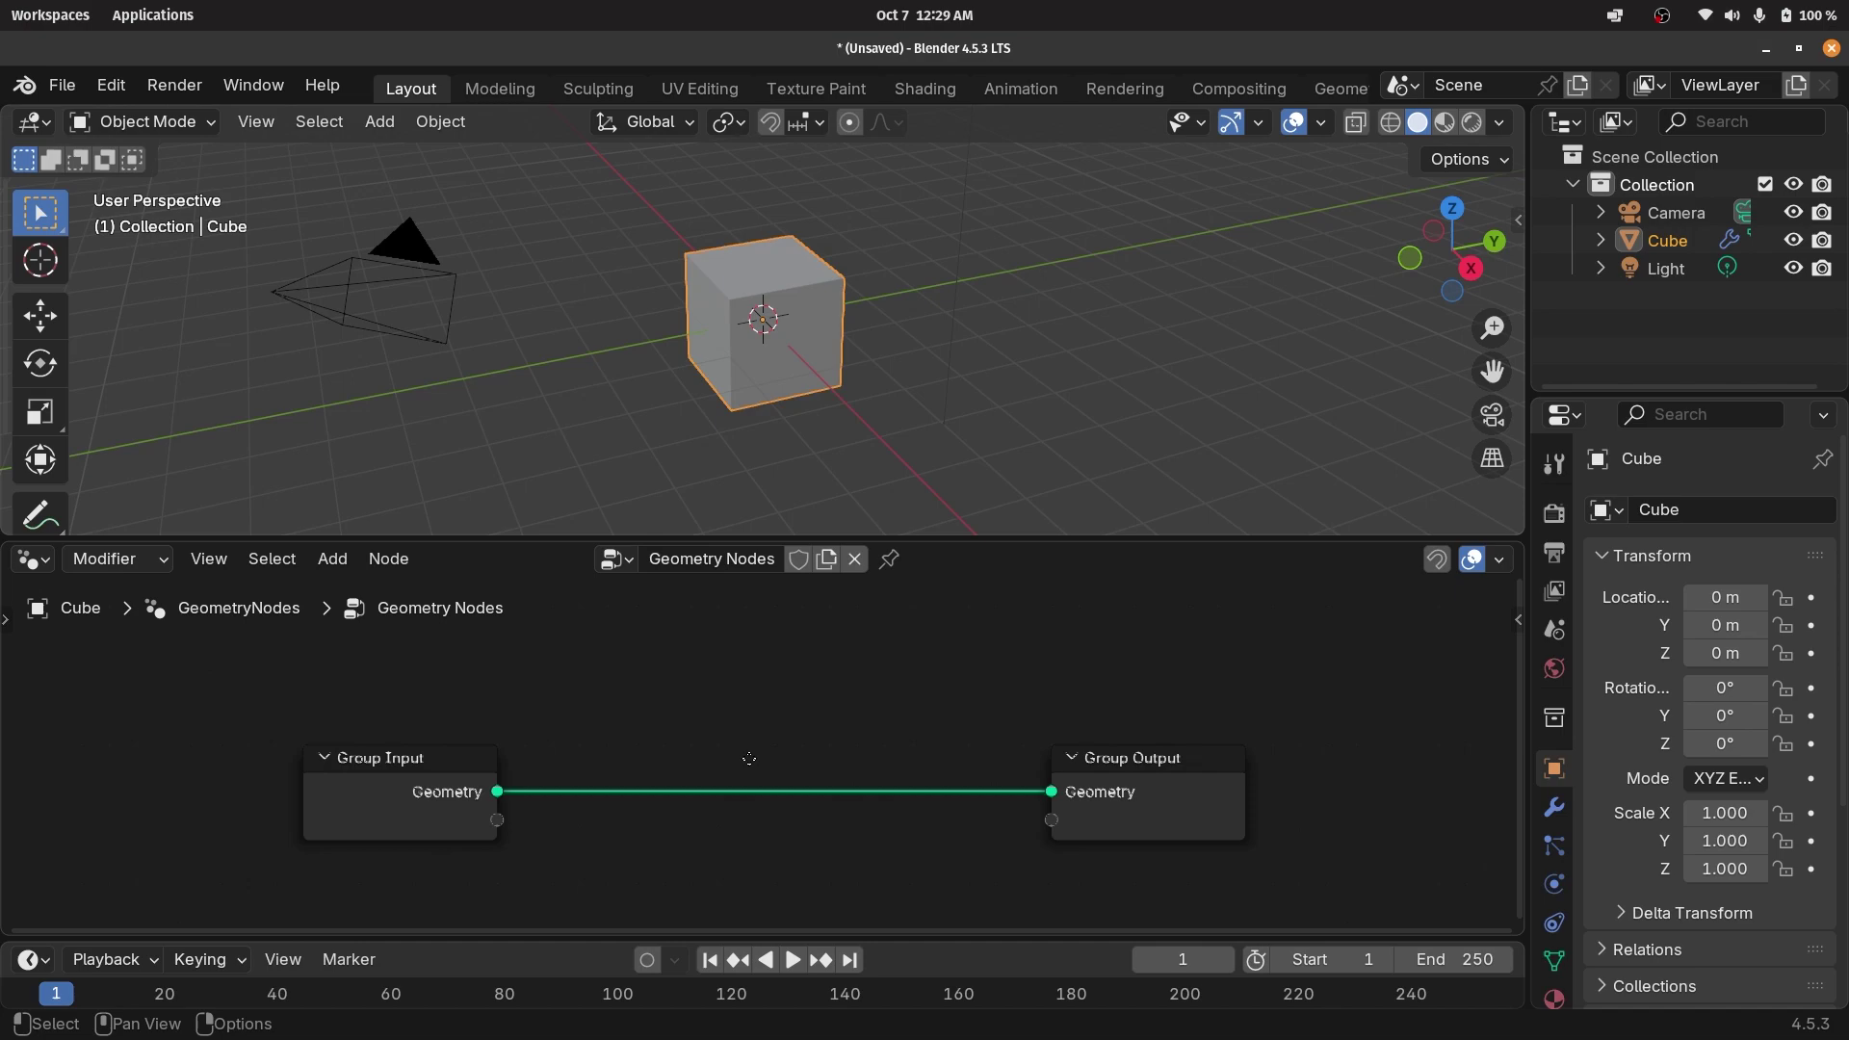
left_click(418, 802)
key("Delete")
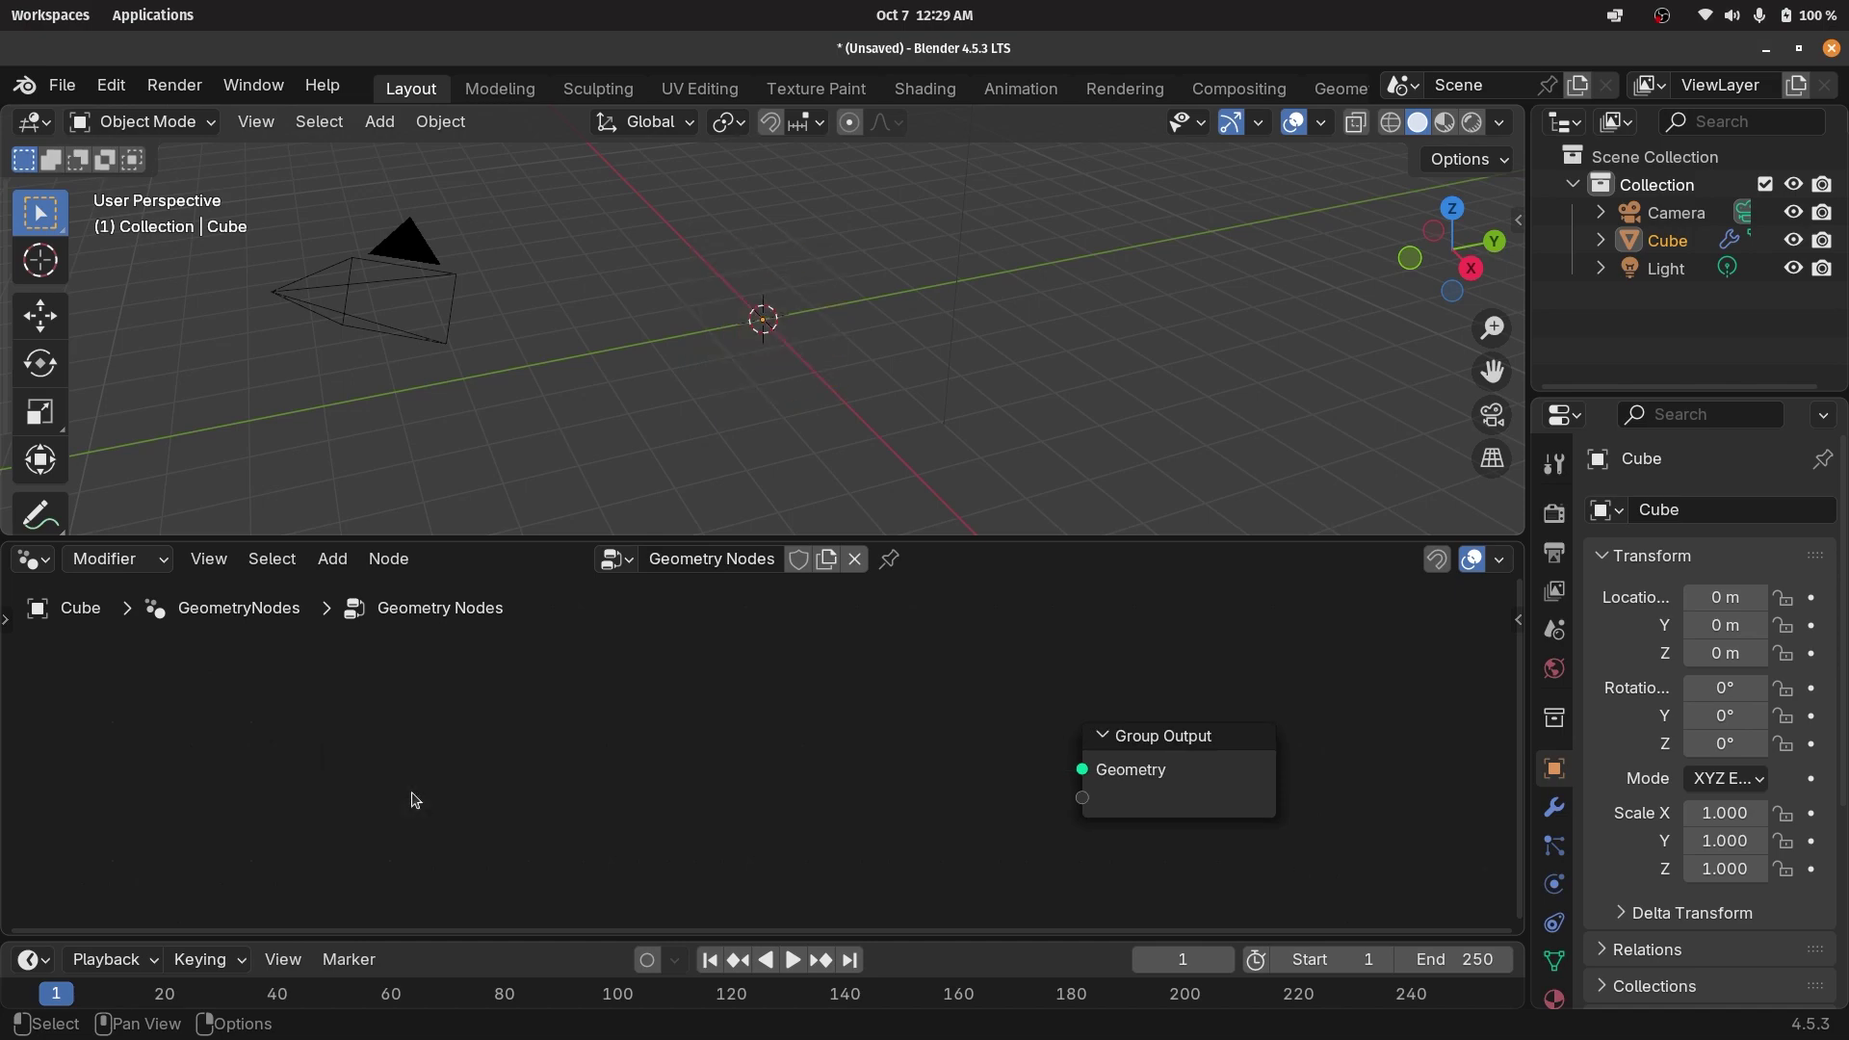
Add an Ico Sphere node and connect its Mesh output to the Group Output's Geometry input.
middle_click_drag(683, 769, 803, 750)
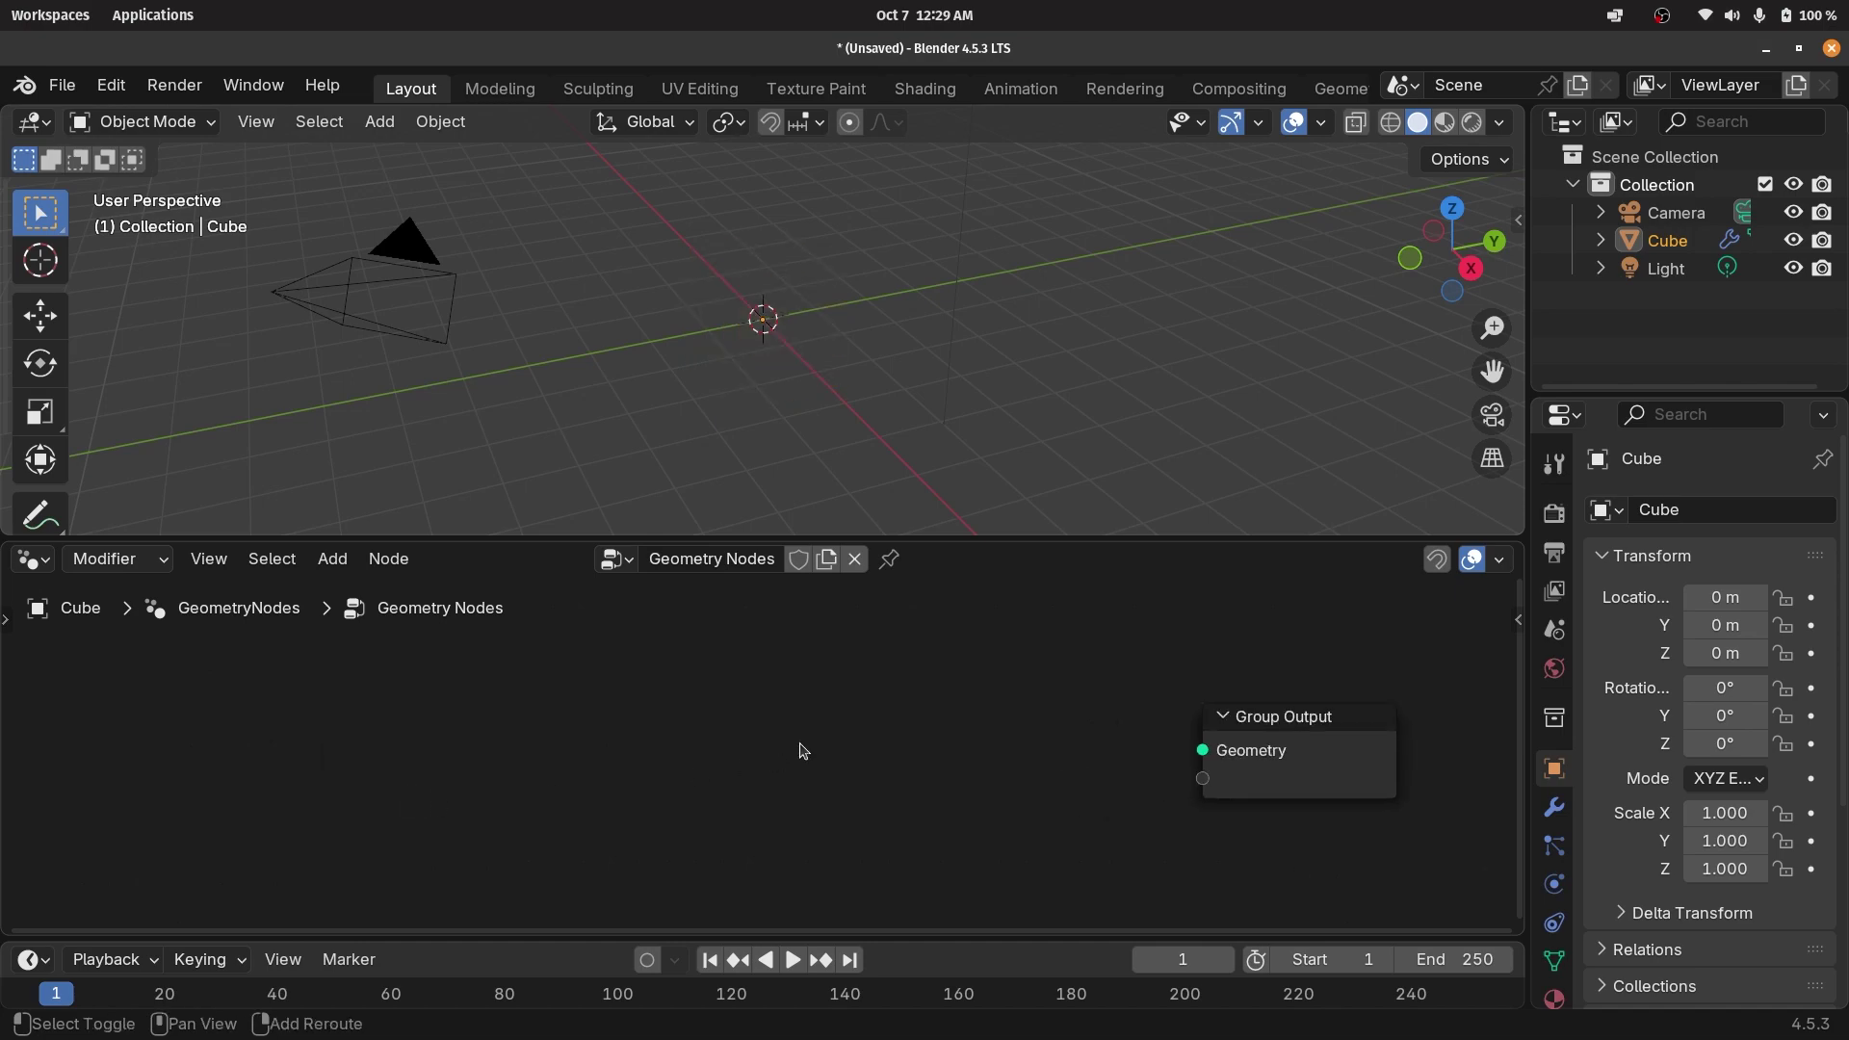
key("shift+a")
mouse_move(803, 750)
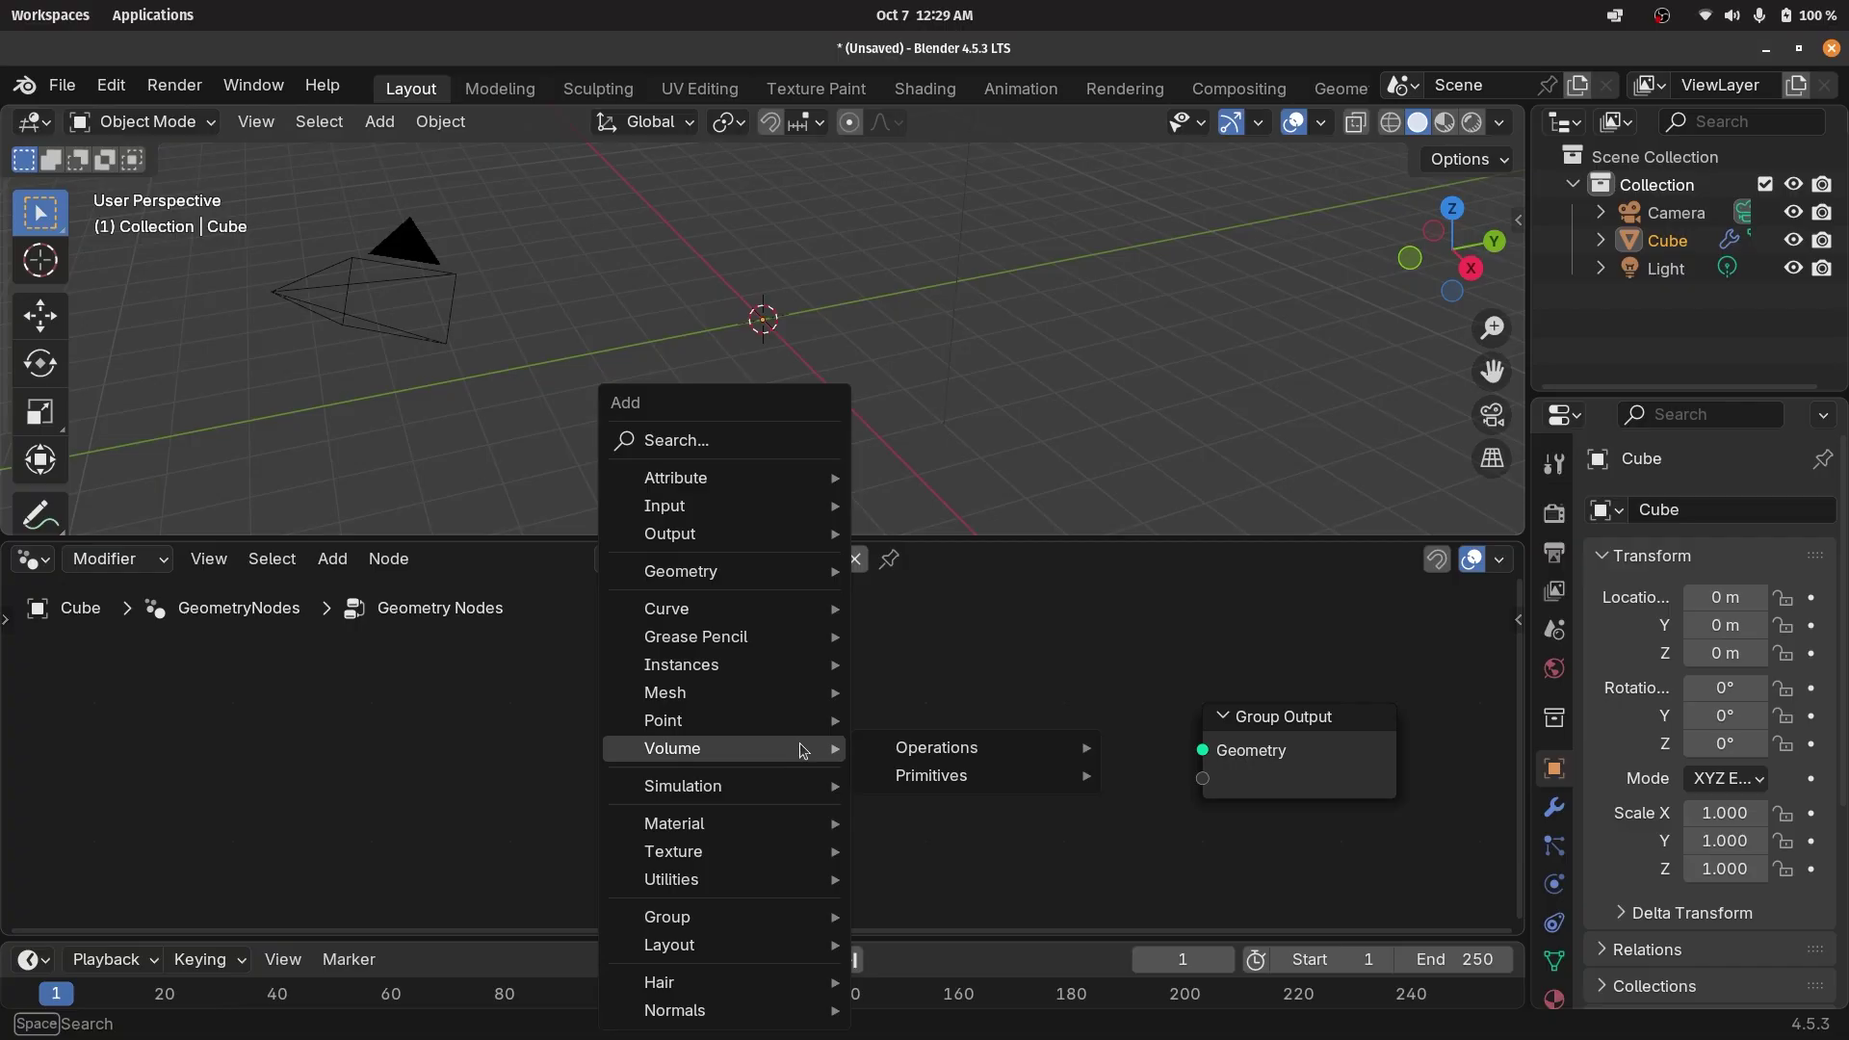
type("ico")
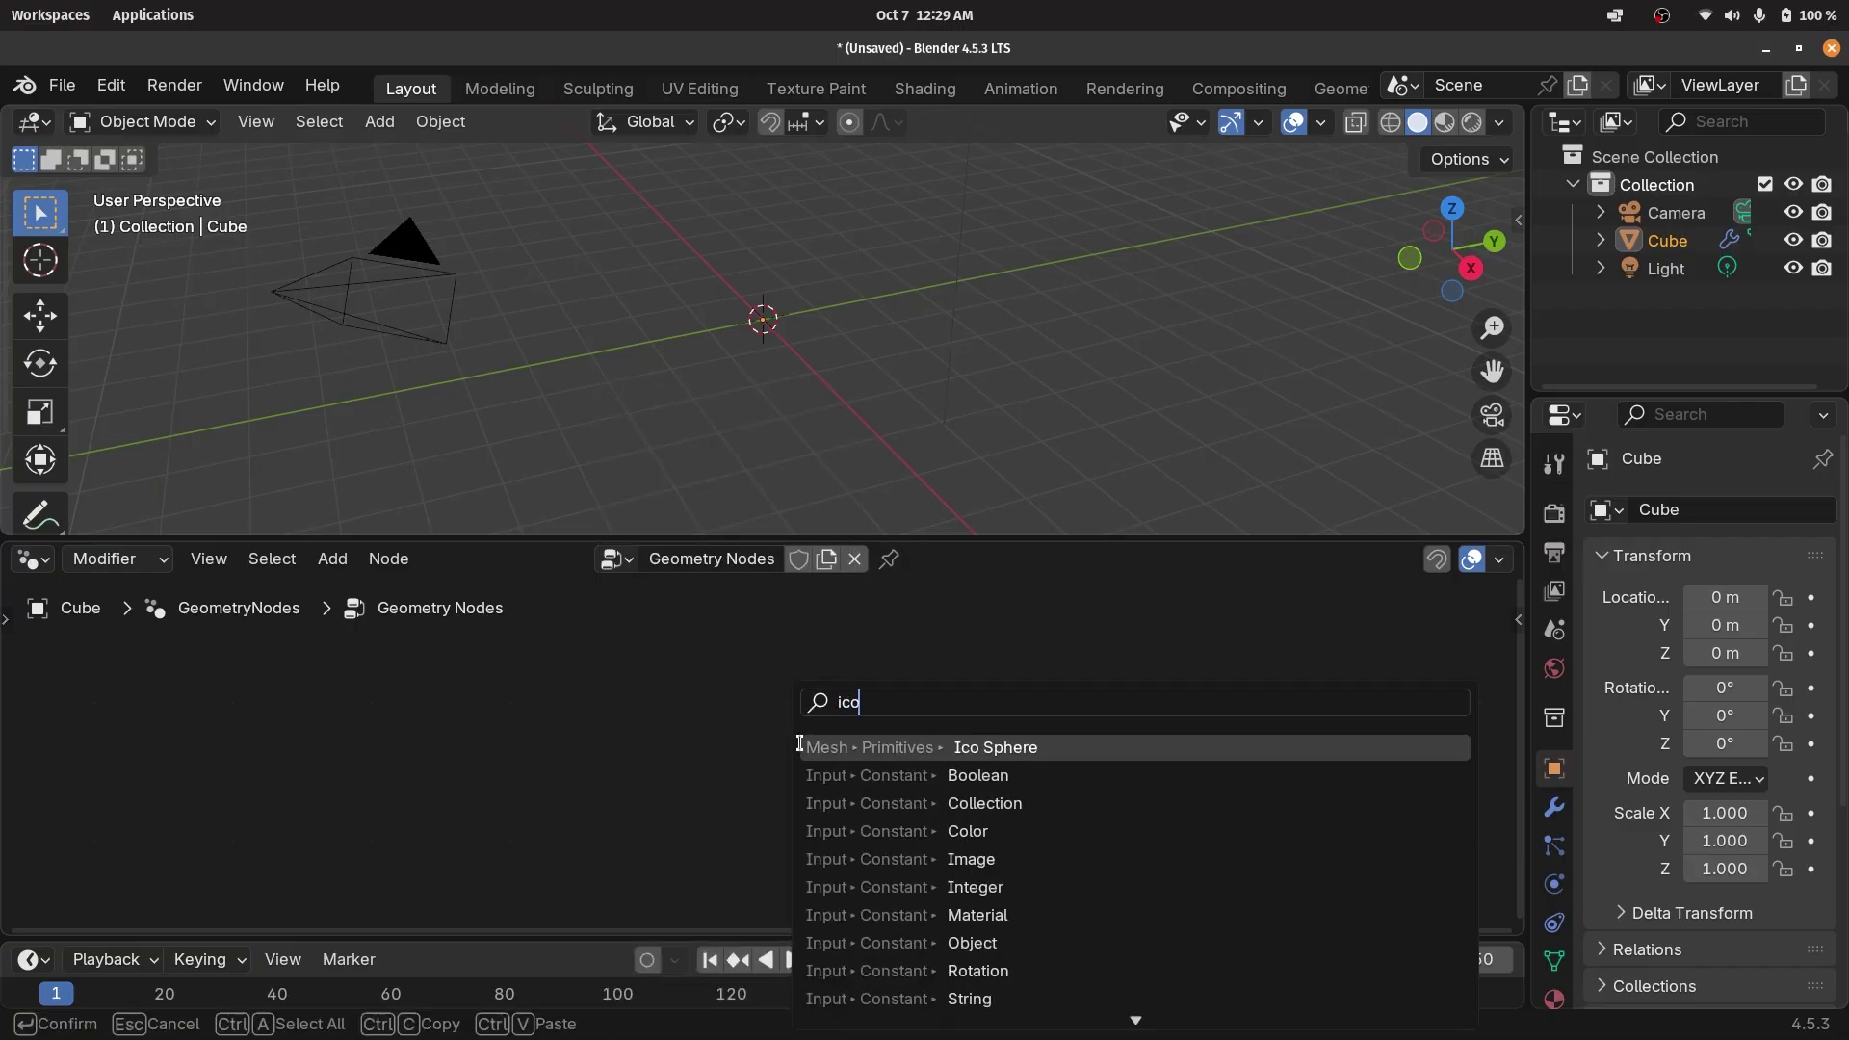
left_click(927, 747)
left_click(501, 714)
left_click_drag(697, 764, 1203, 750)
Set the Ico Sphere node's subdivisions to 7 and check the sphere's smoothness up close.
middle_click_drag(770, 414, 819, 407)
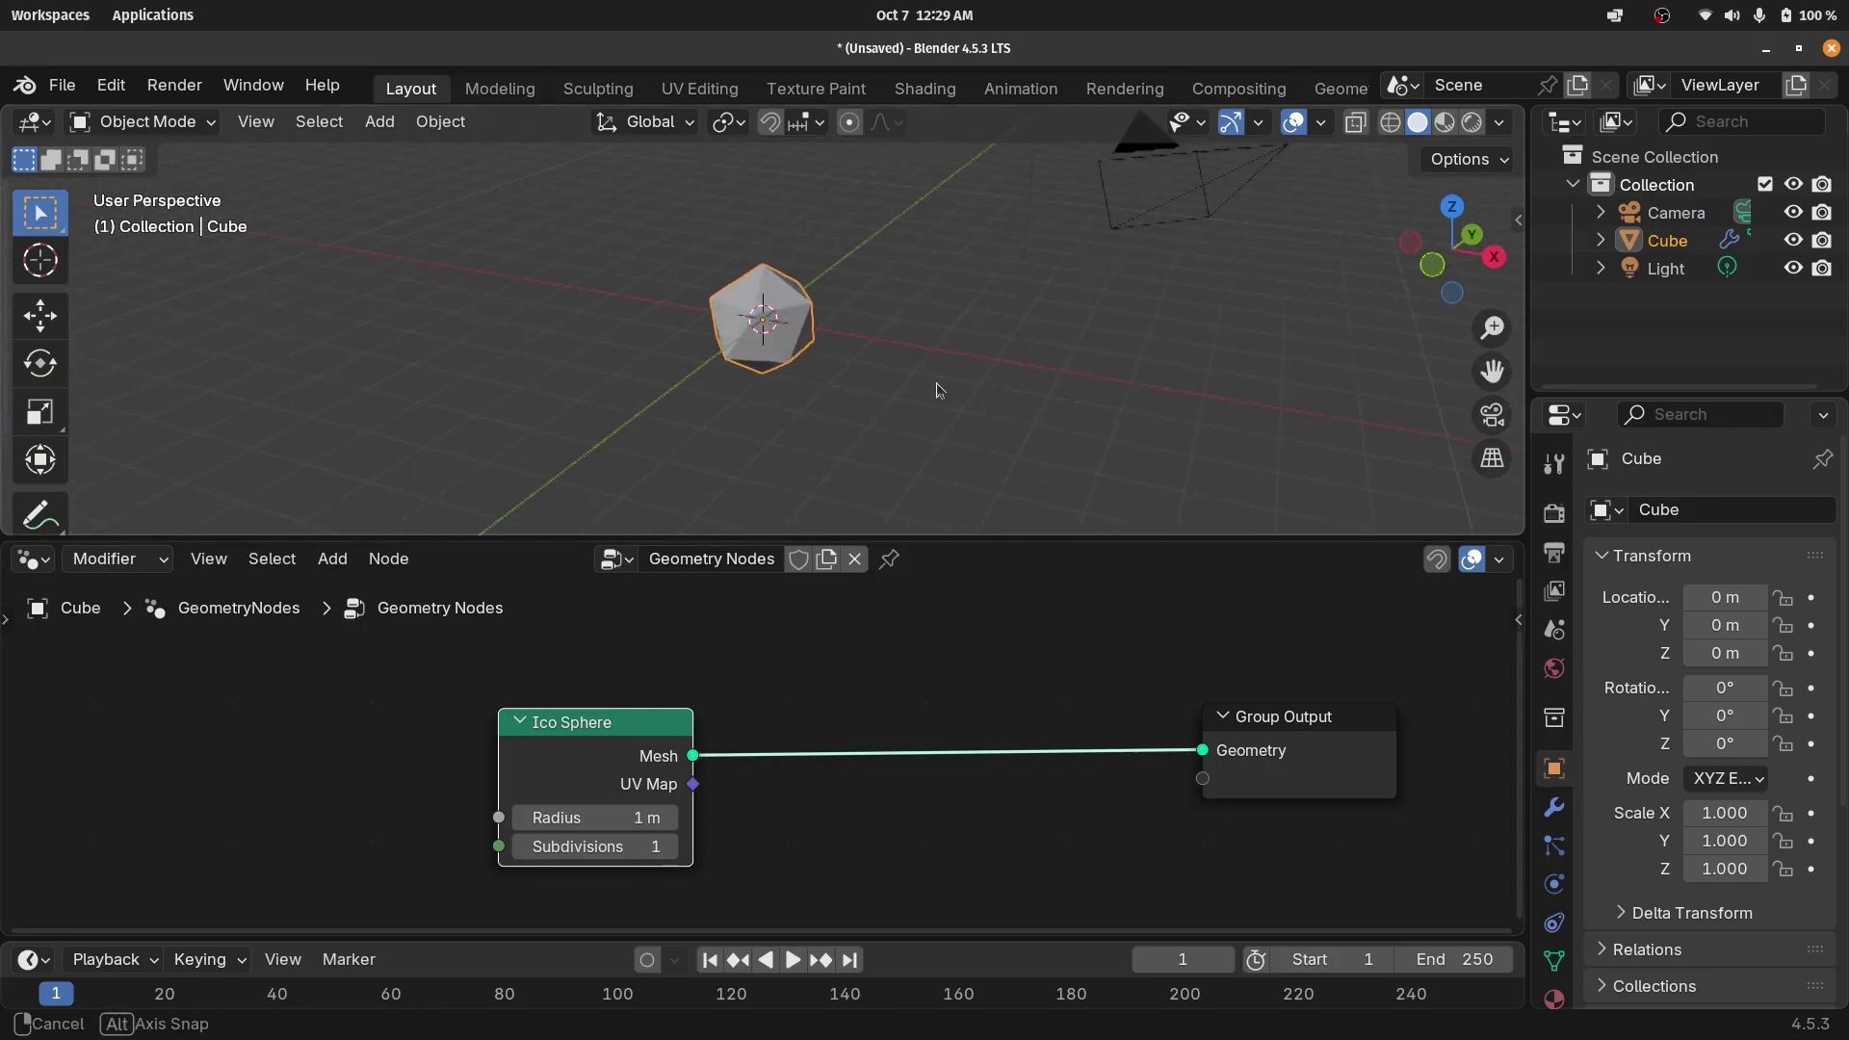
scroll(819, 407, "up", 4)
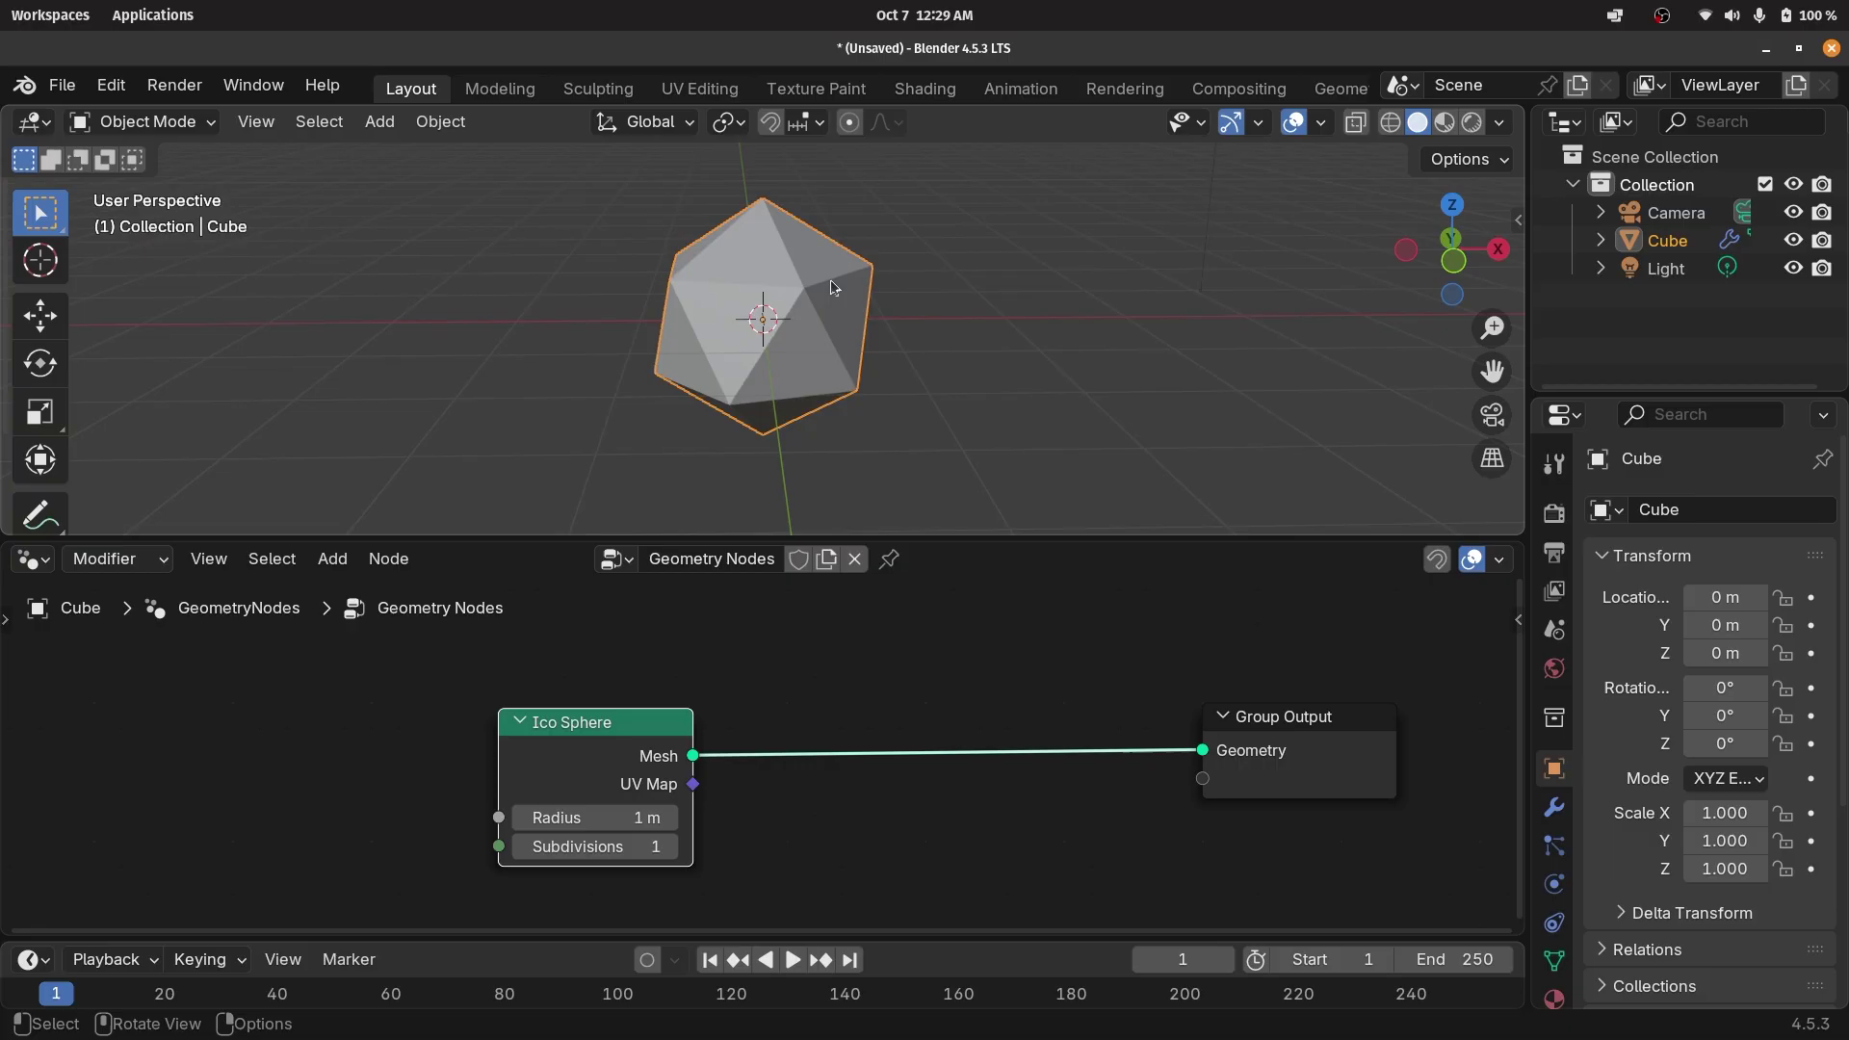
left_click(672, 848)
left_click(672, 848)
left_click(672, 847)
left_click(672, 848)
left_click(672, 847)
left_click(673, 848)
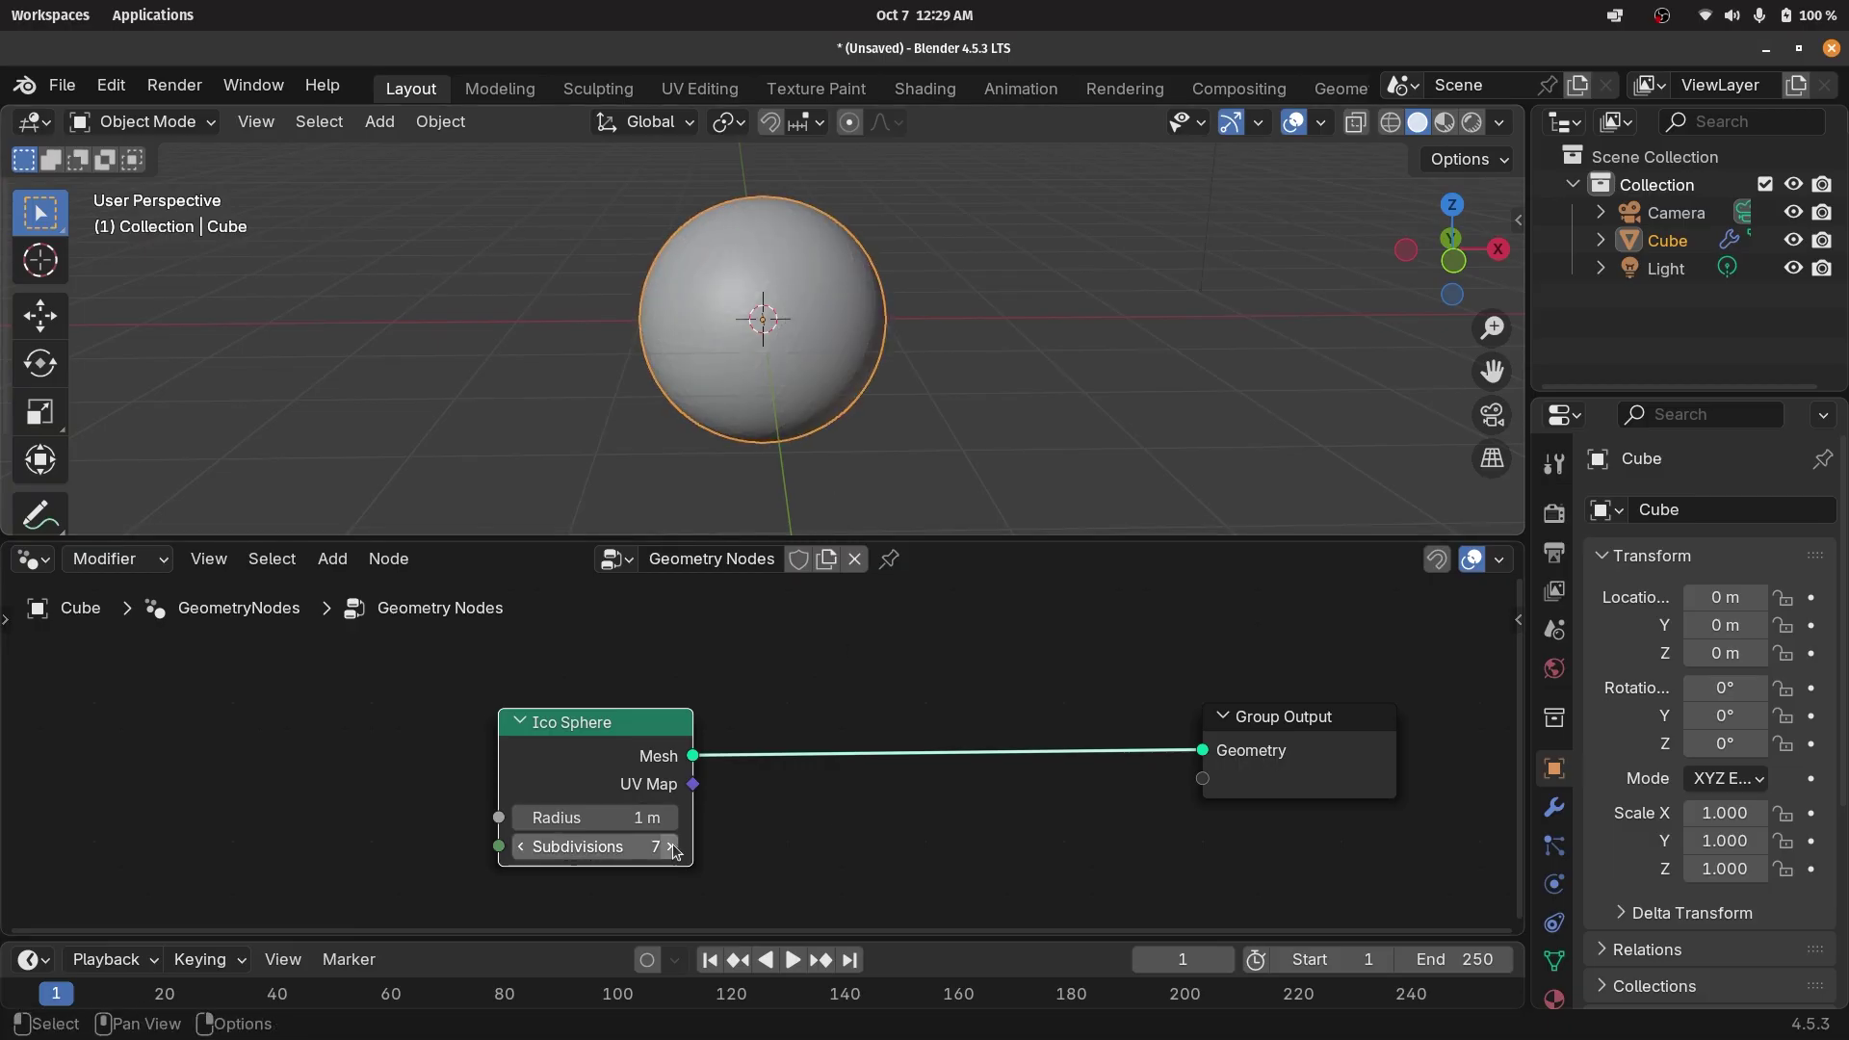
scroll(751, 404, "up", 8)
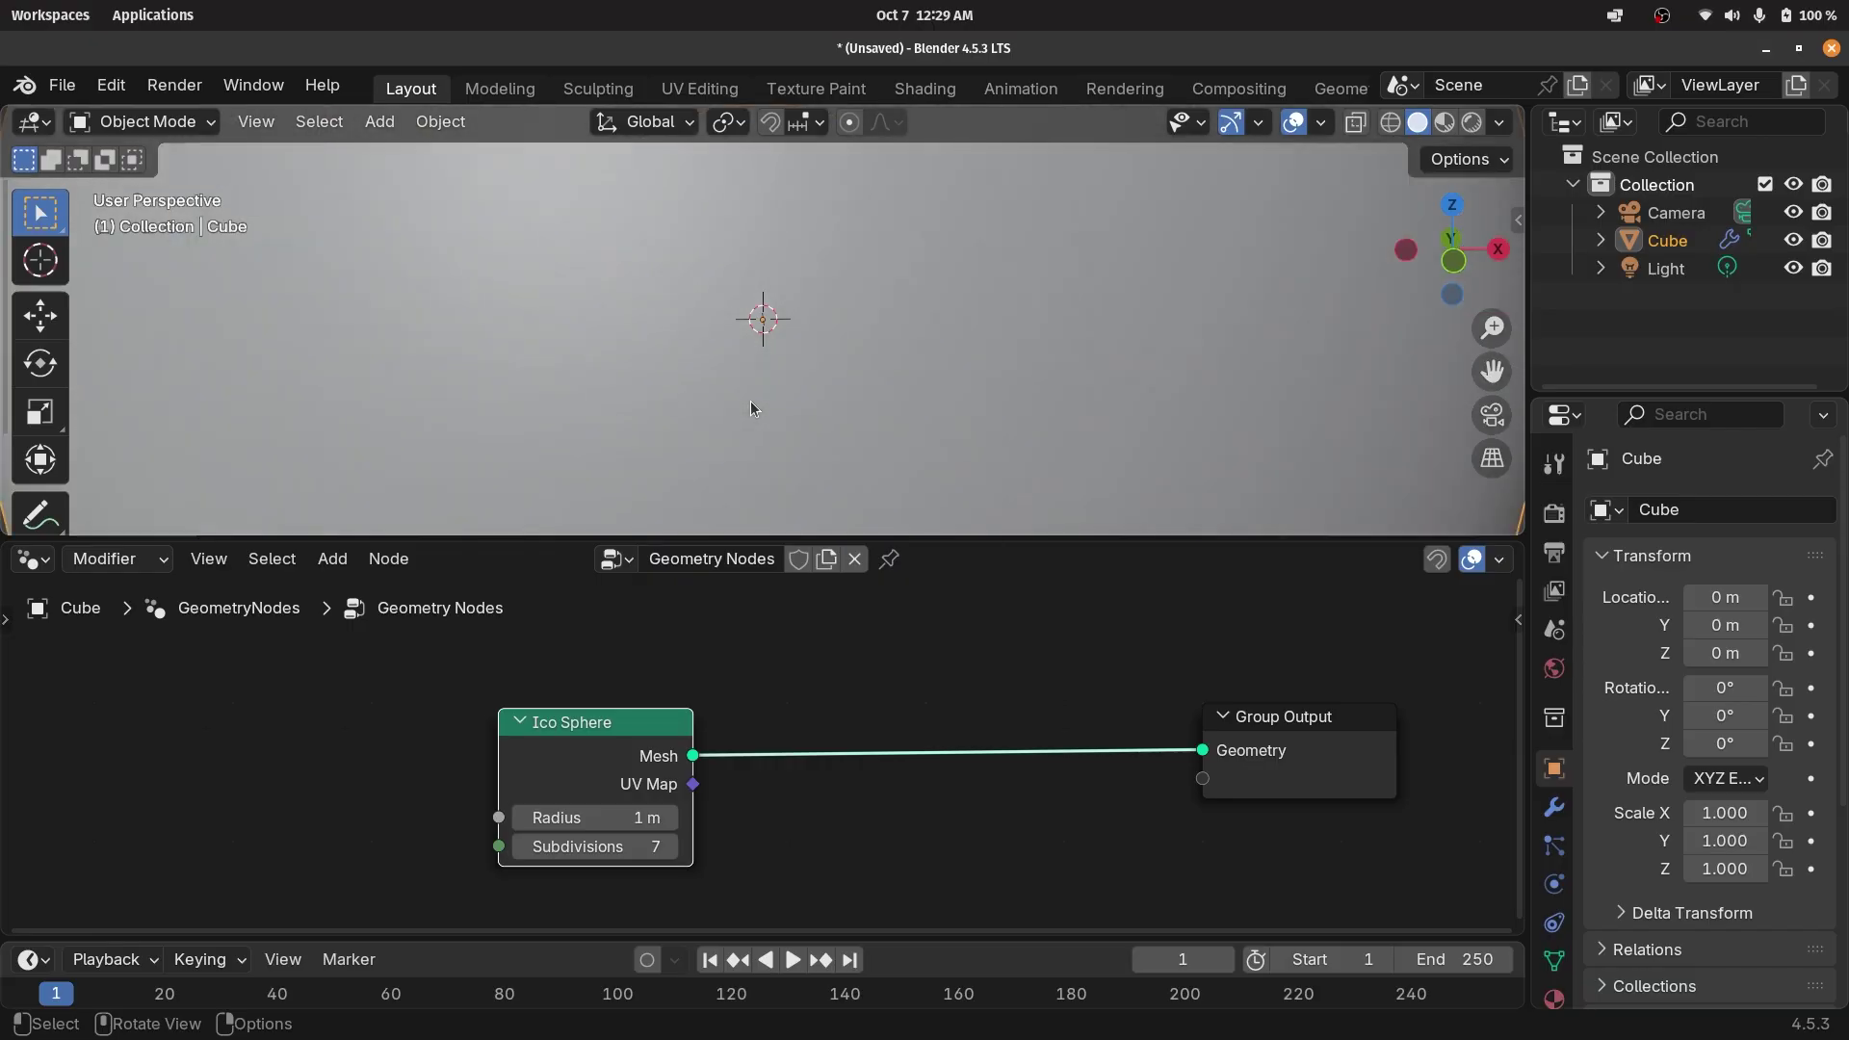
scroll(750, 400, "down", 3)
scroll(714, 379, "down", 3)
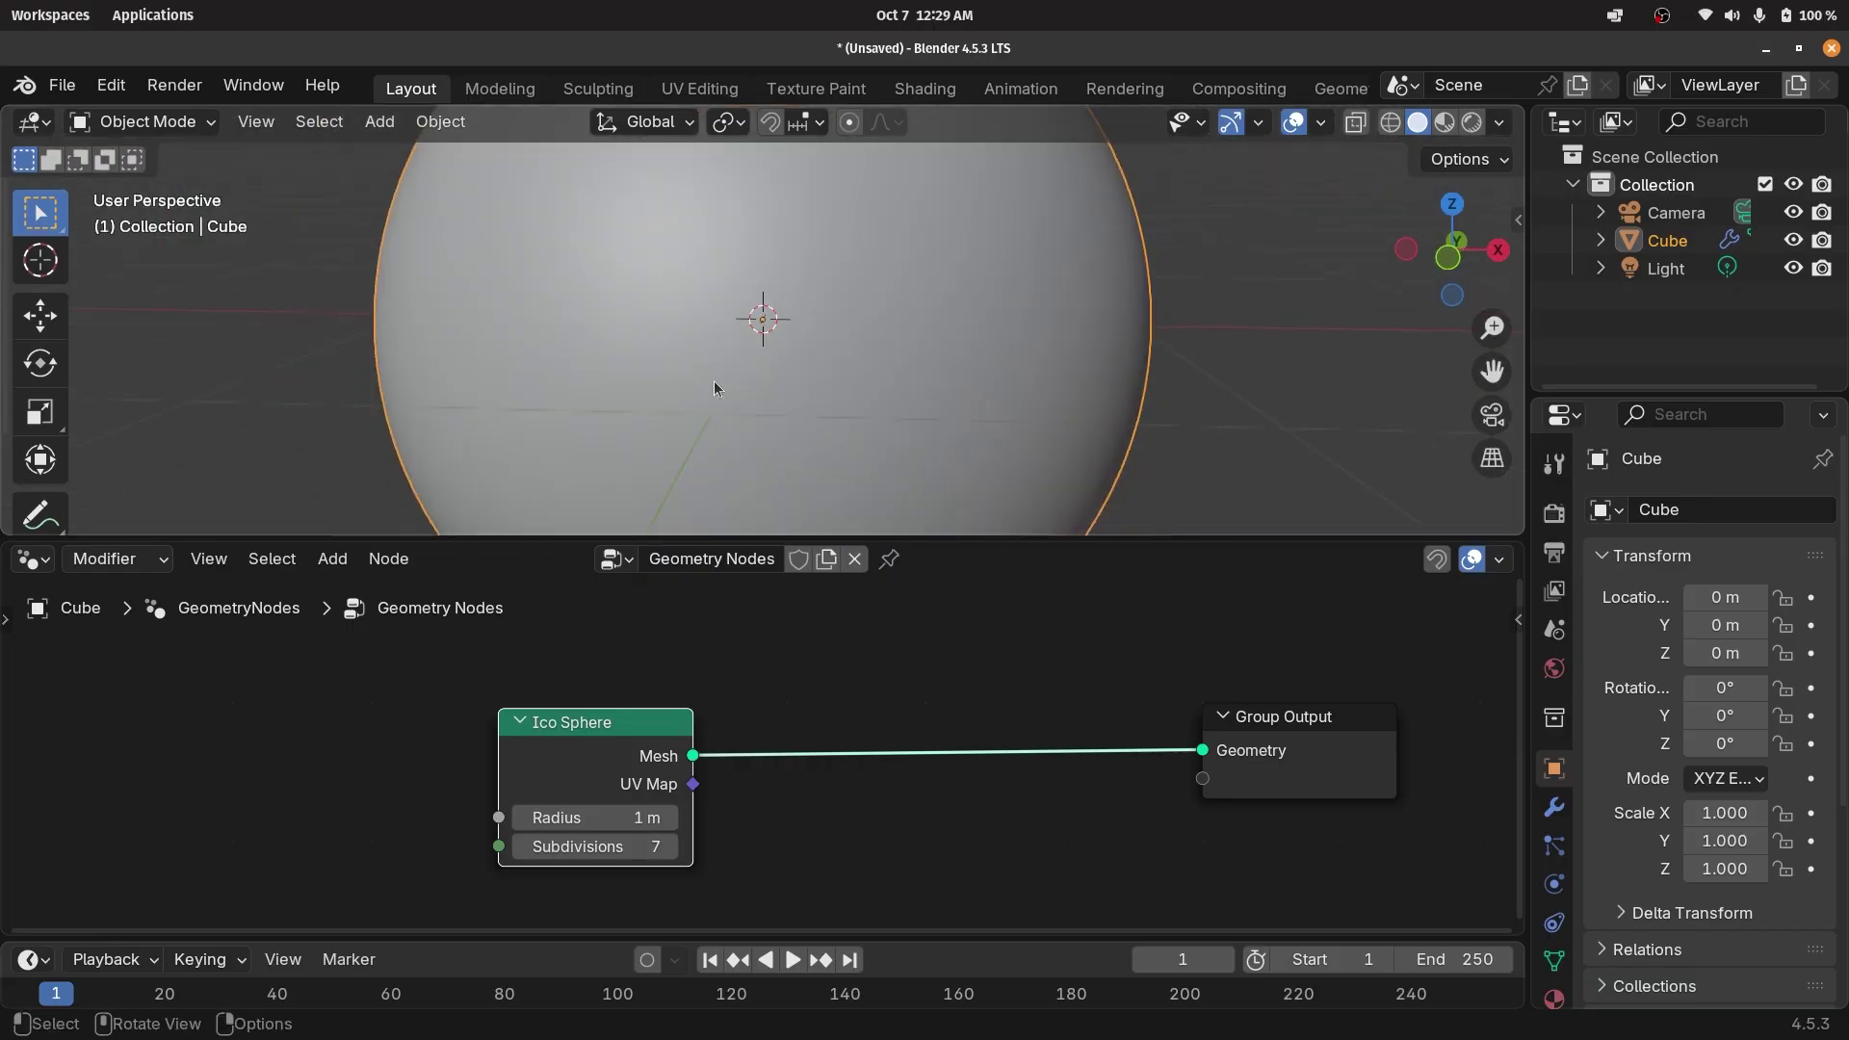
scroll(715, 382, "down", 4)
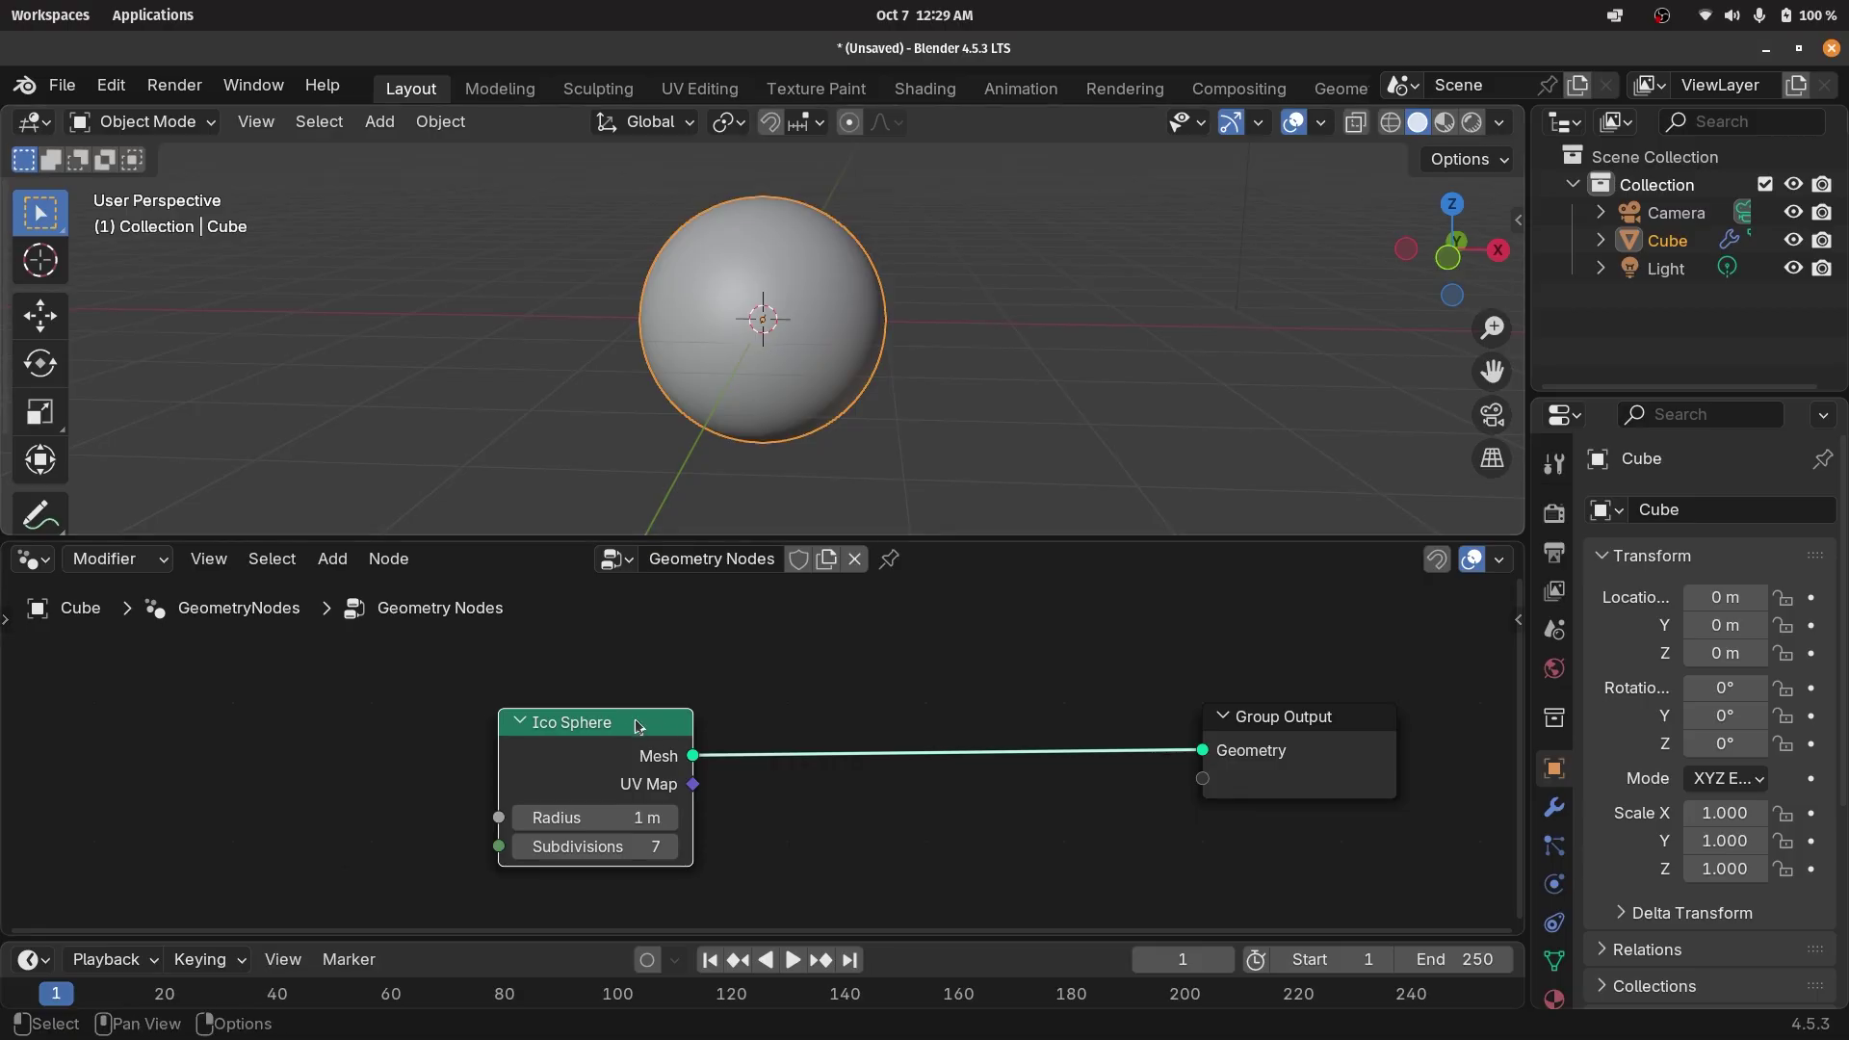
Move the Ico Sphere node farther from the Group Output with node snapping on, leaving room between them.
left_click_drag(637, 722, 358, 725)
scroll(366, 724, "down", 1)
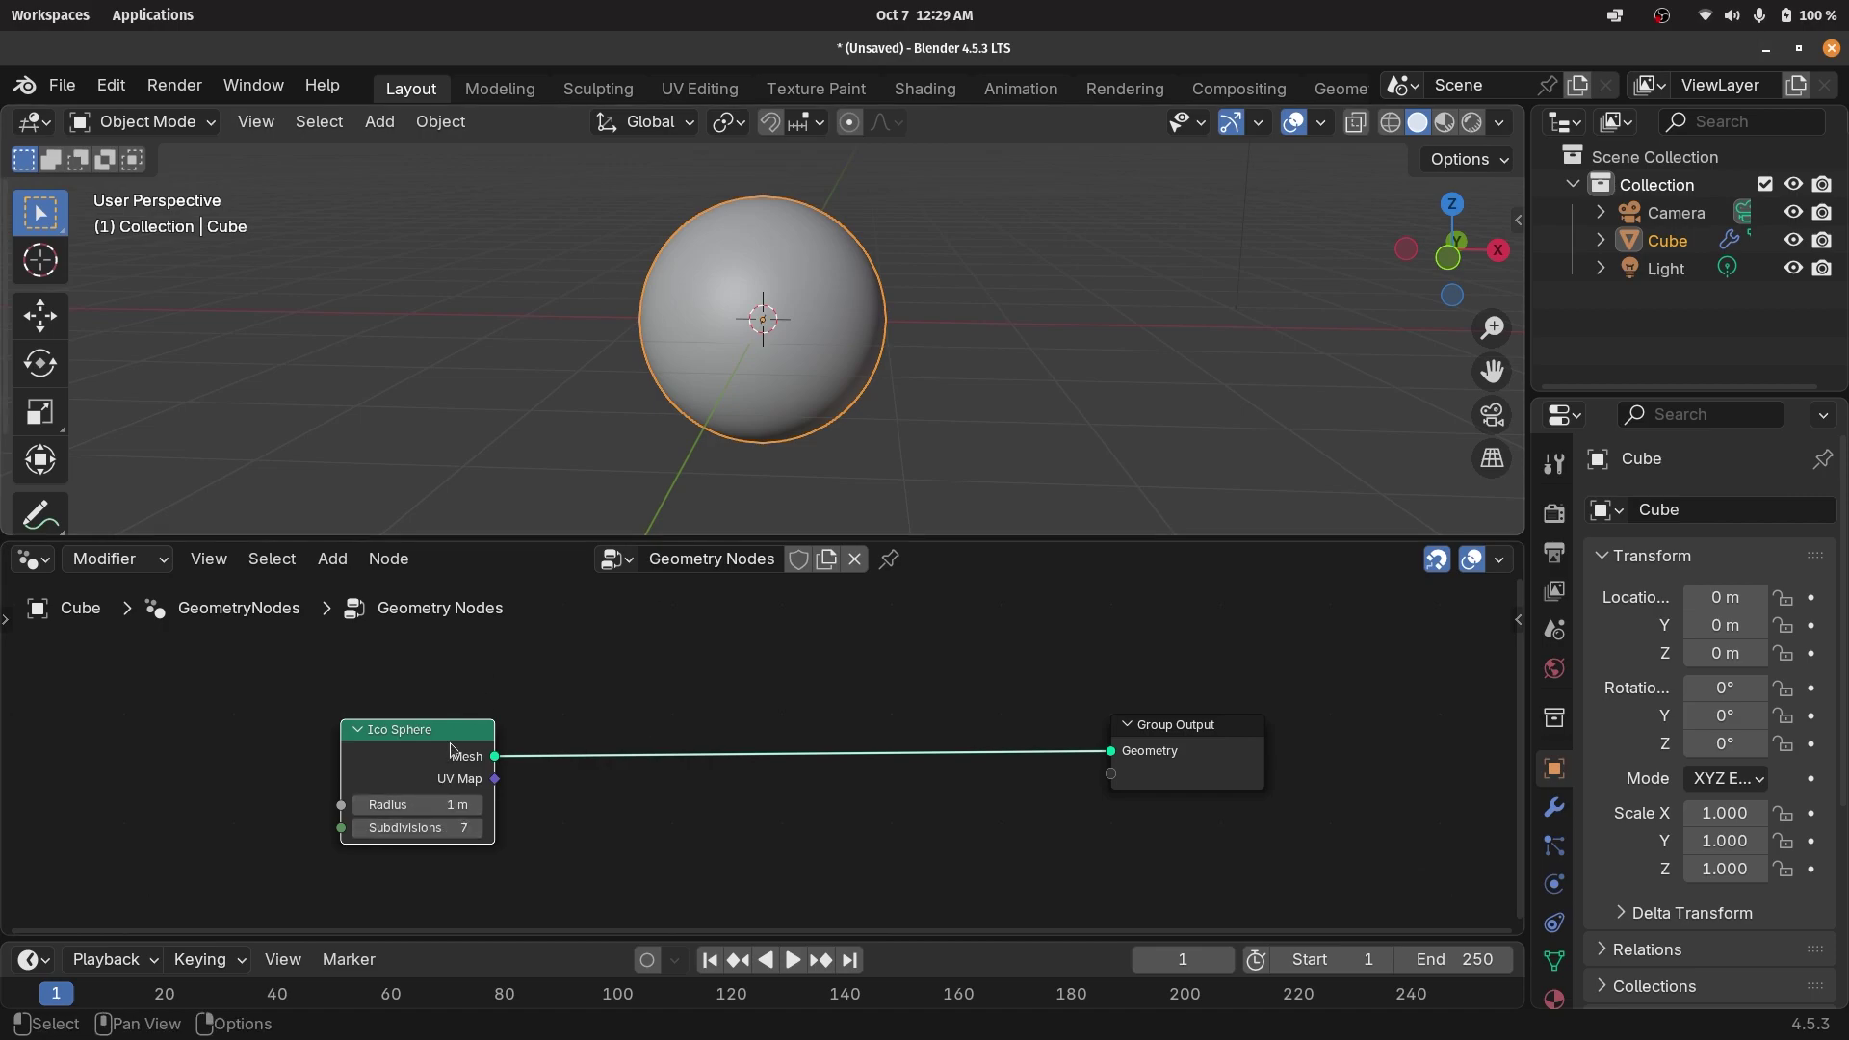
left_click_drag(454, 751, 348, 746)
middle_click_drag(727, 721, 983, 688)
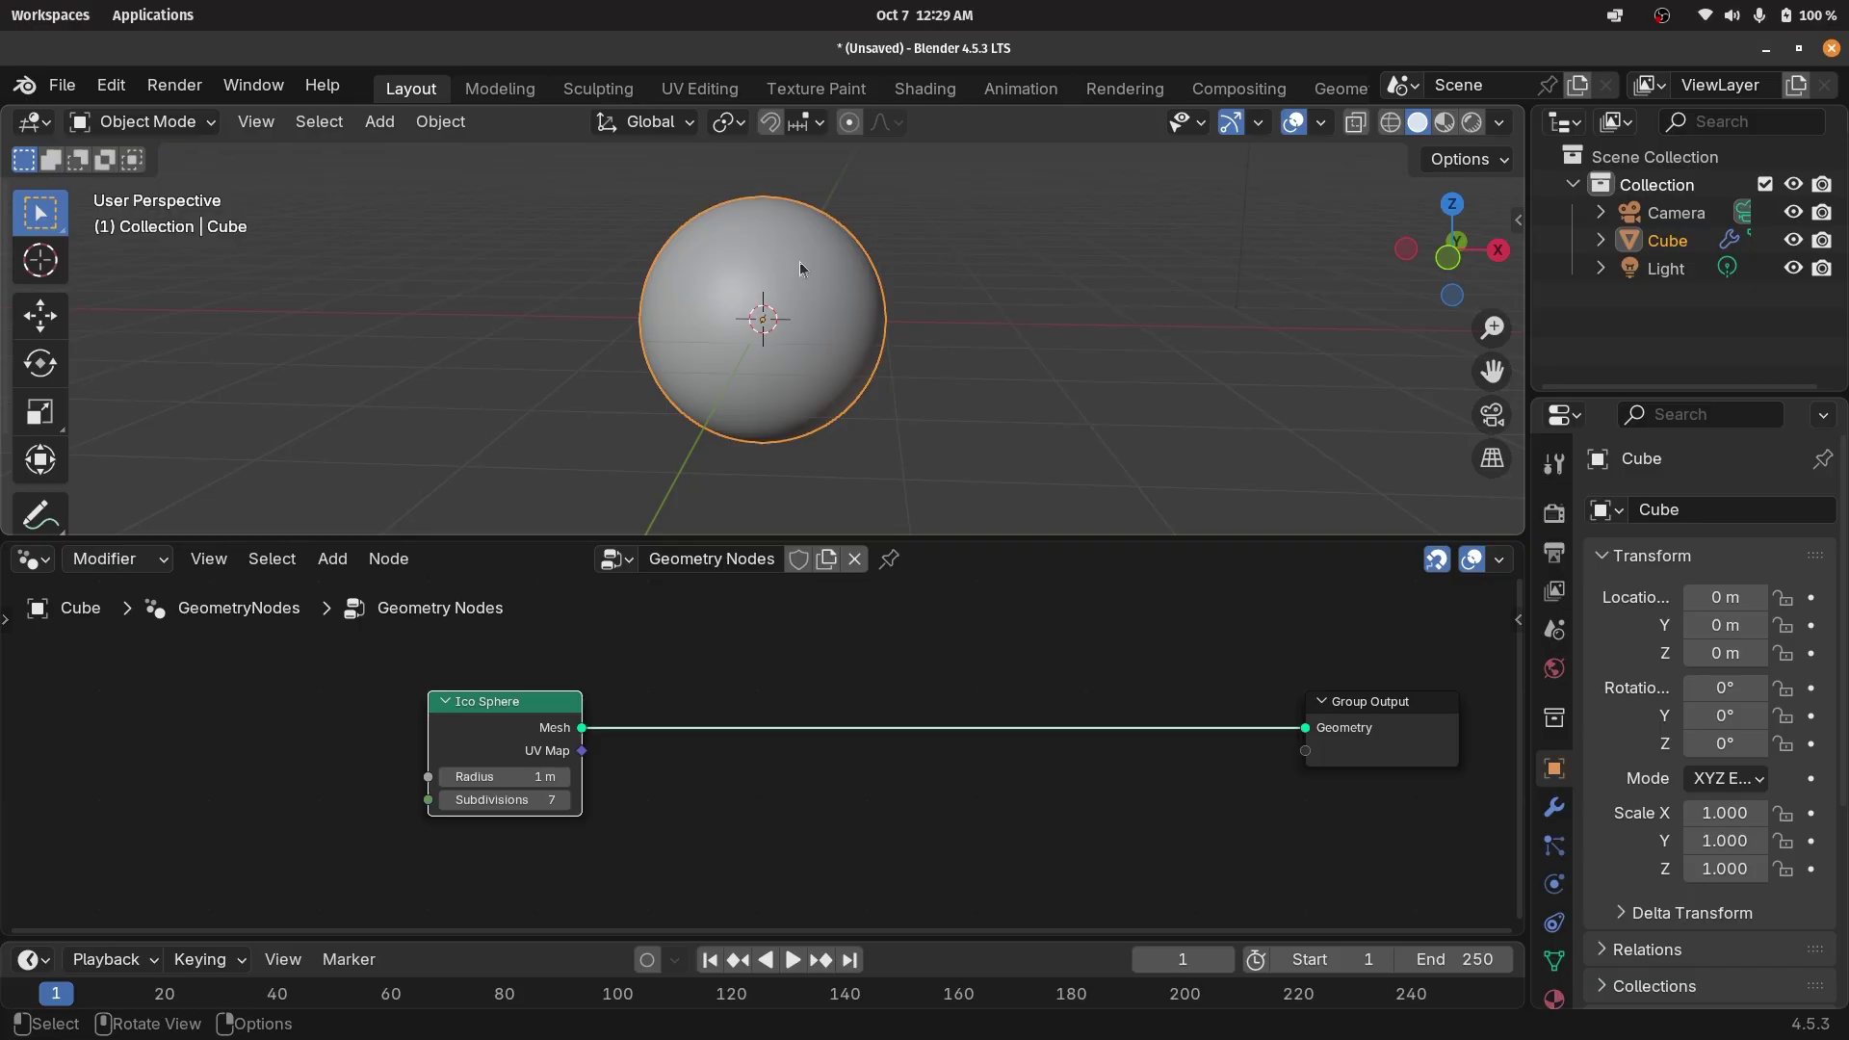
Insert a Set Position node on the link between the Ico Sphere and the Group Output.
key("shift+a")
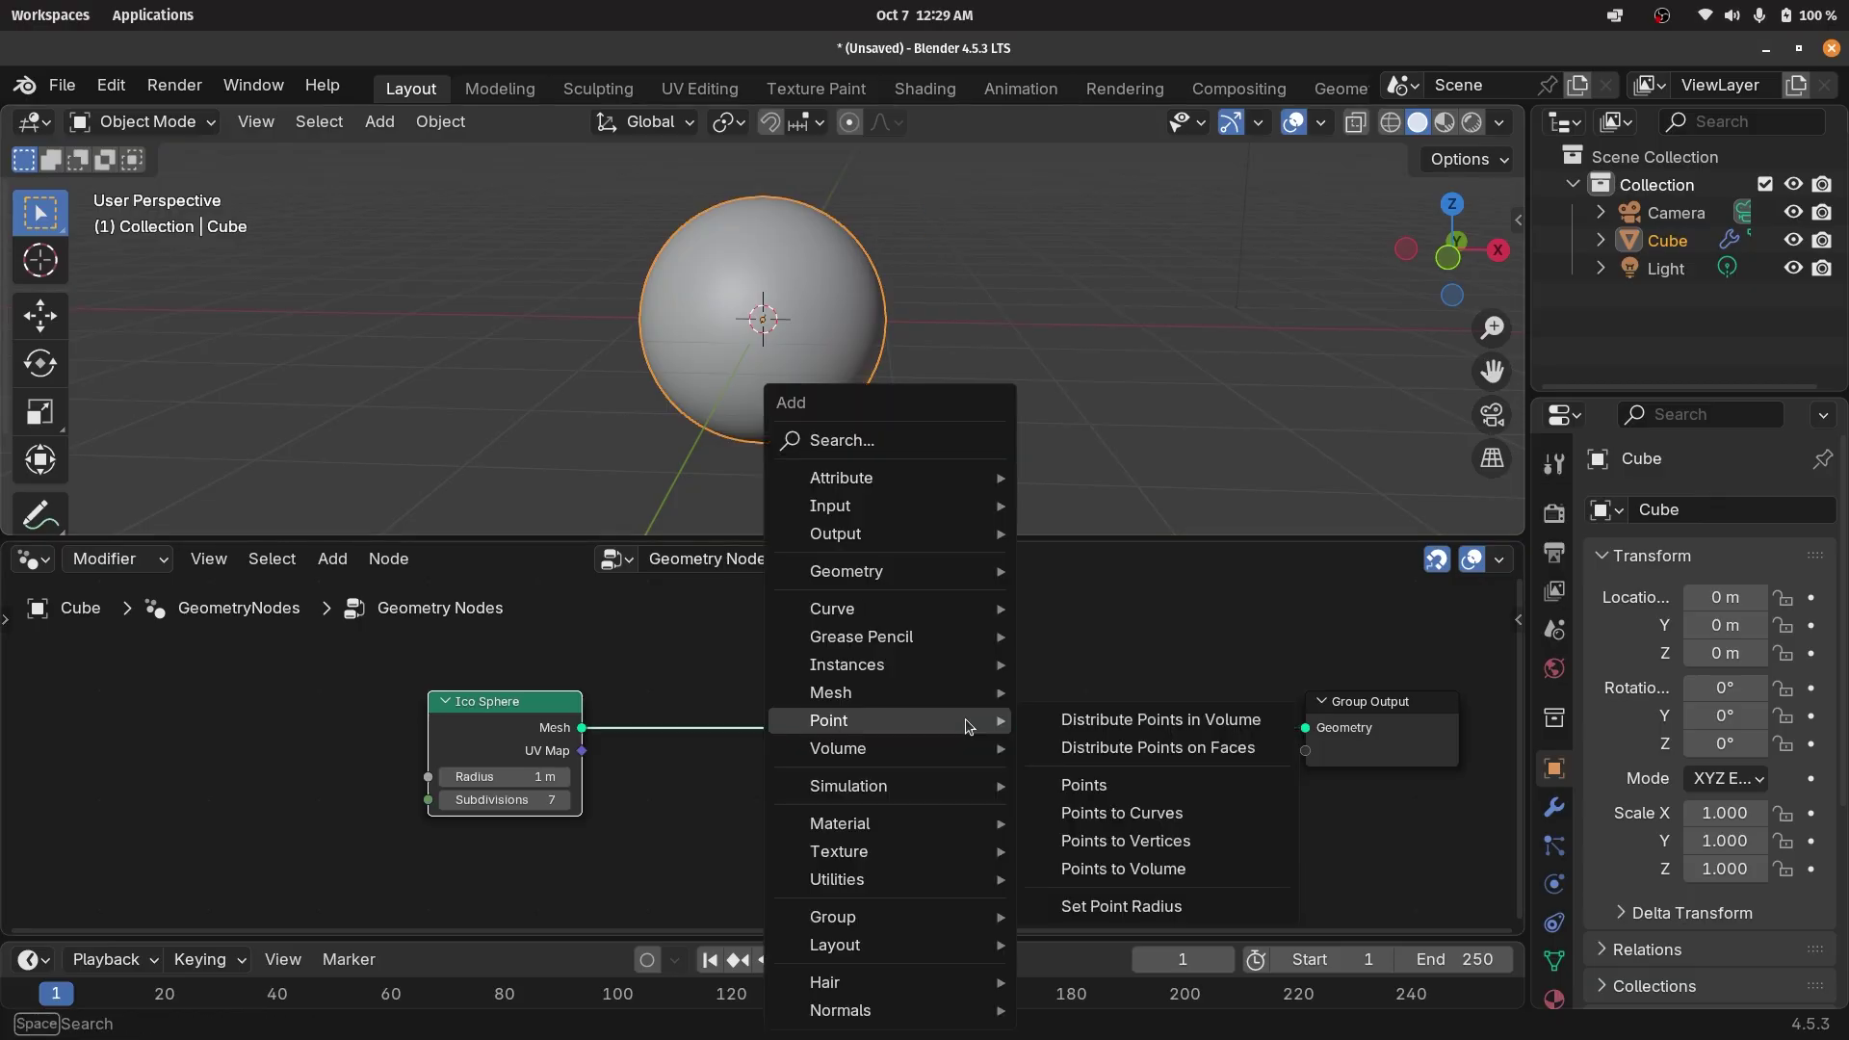
type("set position")
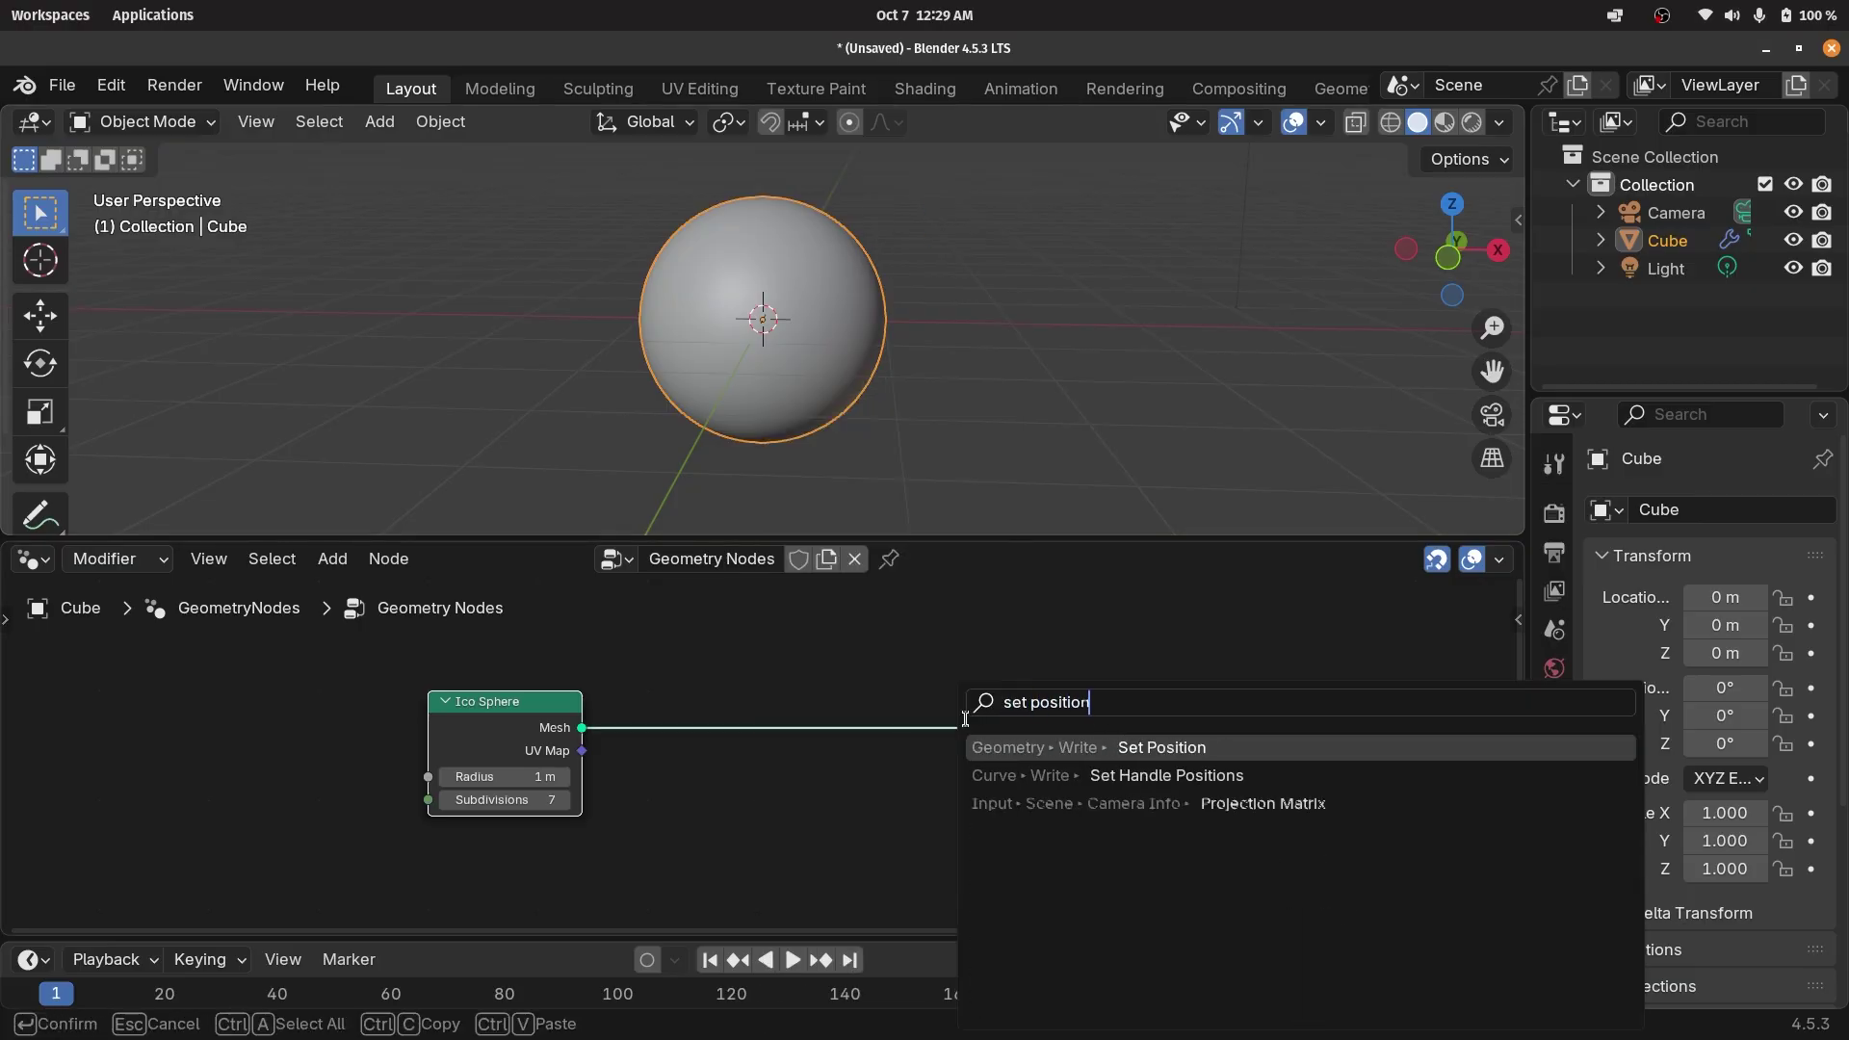
key("Return")
left_click(1082, 729)
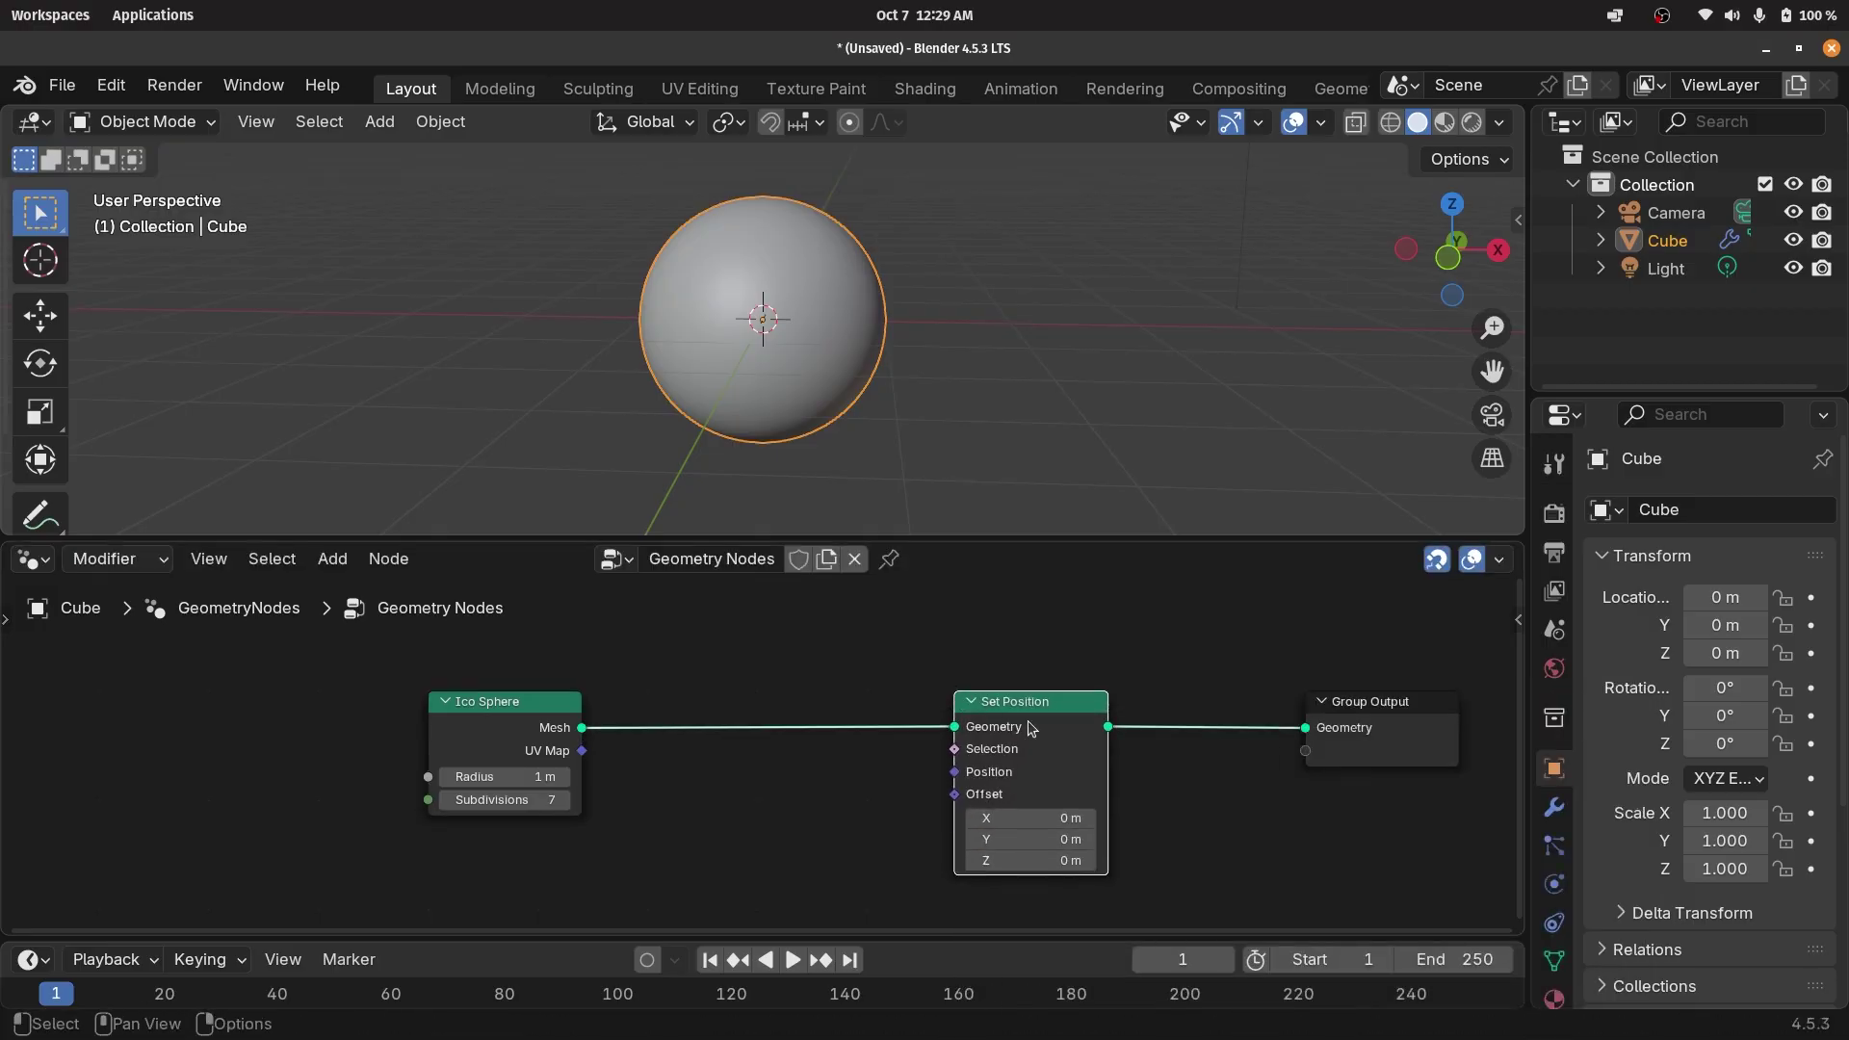
Add a Wave Texture node below the Ico Sphere and connect its Color output to the Set Position Offset.
scroll(876, 302, "up", 4)
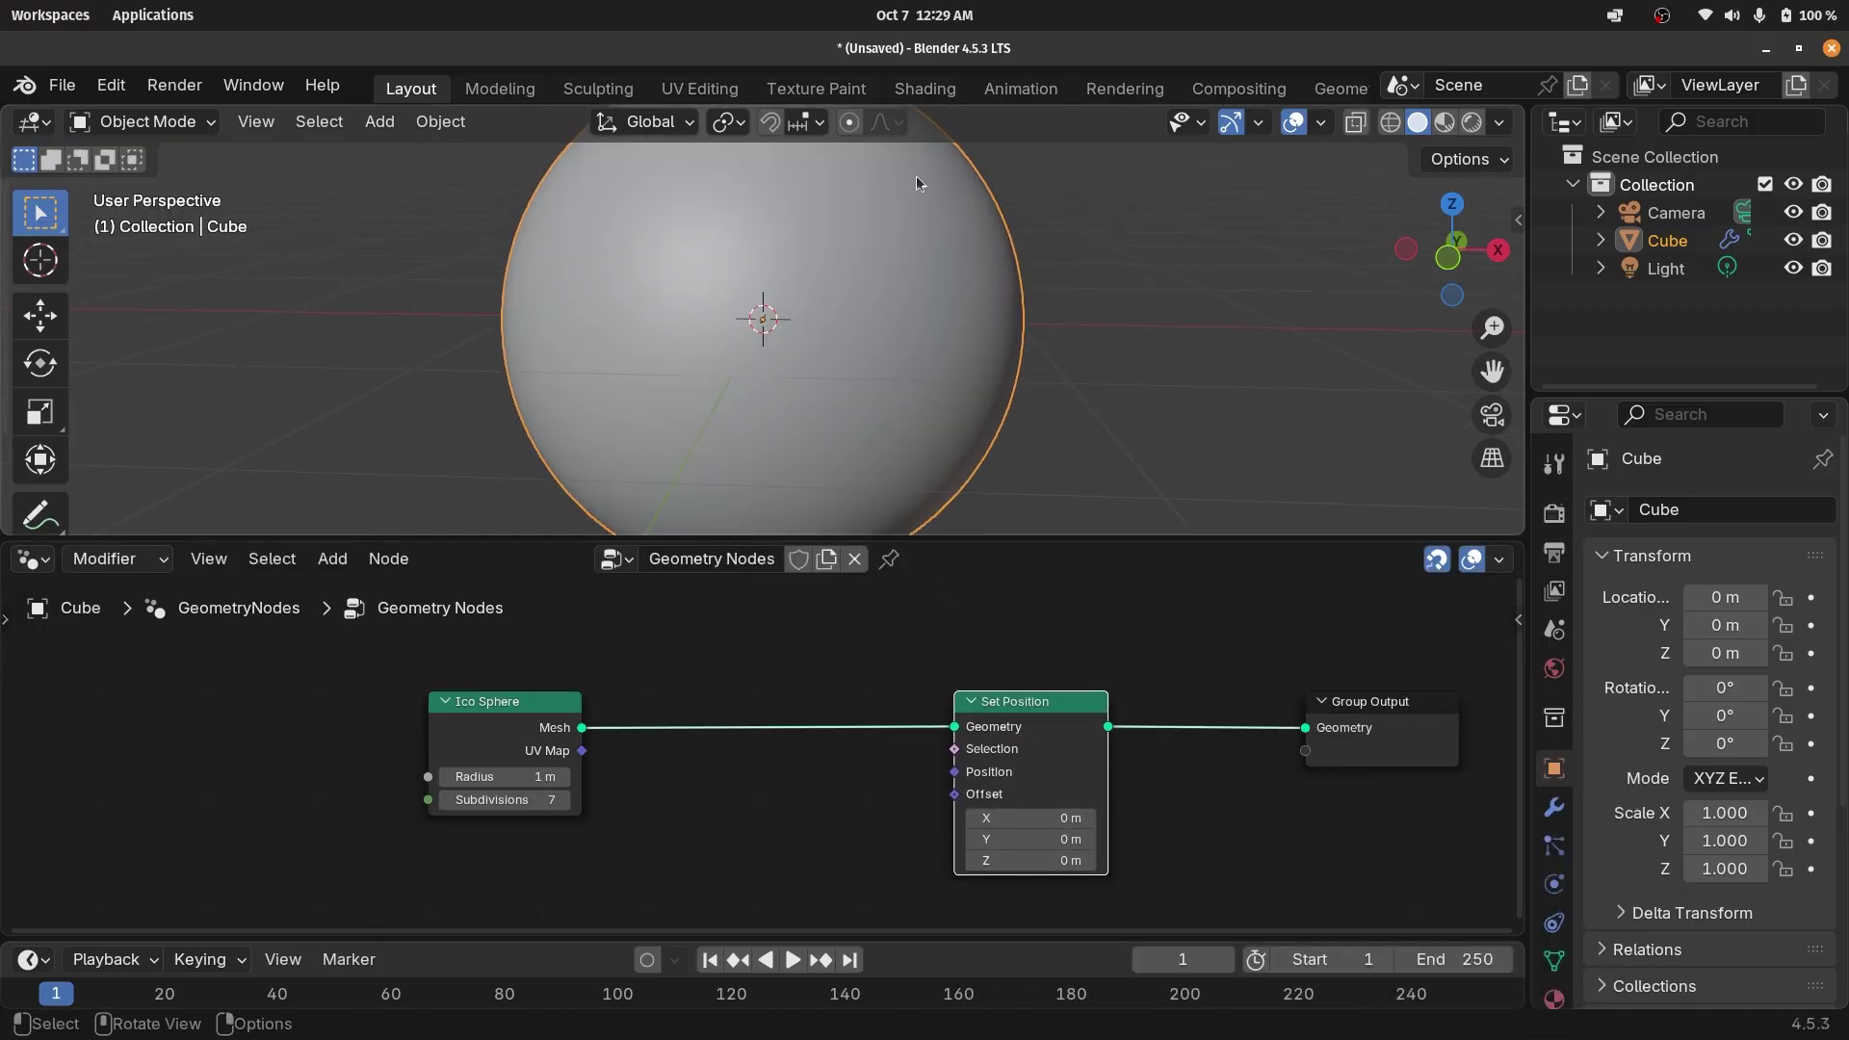
middle_click_drag(975, 809, 1027, 694)
scroll(864, 355, "down", 3)
scroll(846, 772, "up", 2)
key("shift+a")
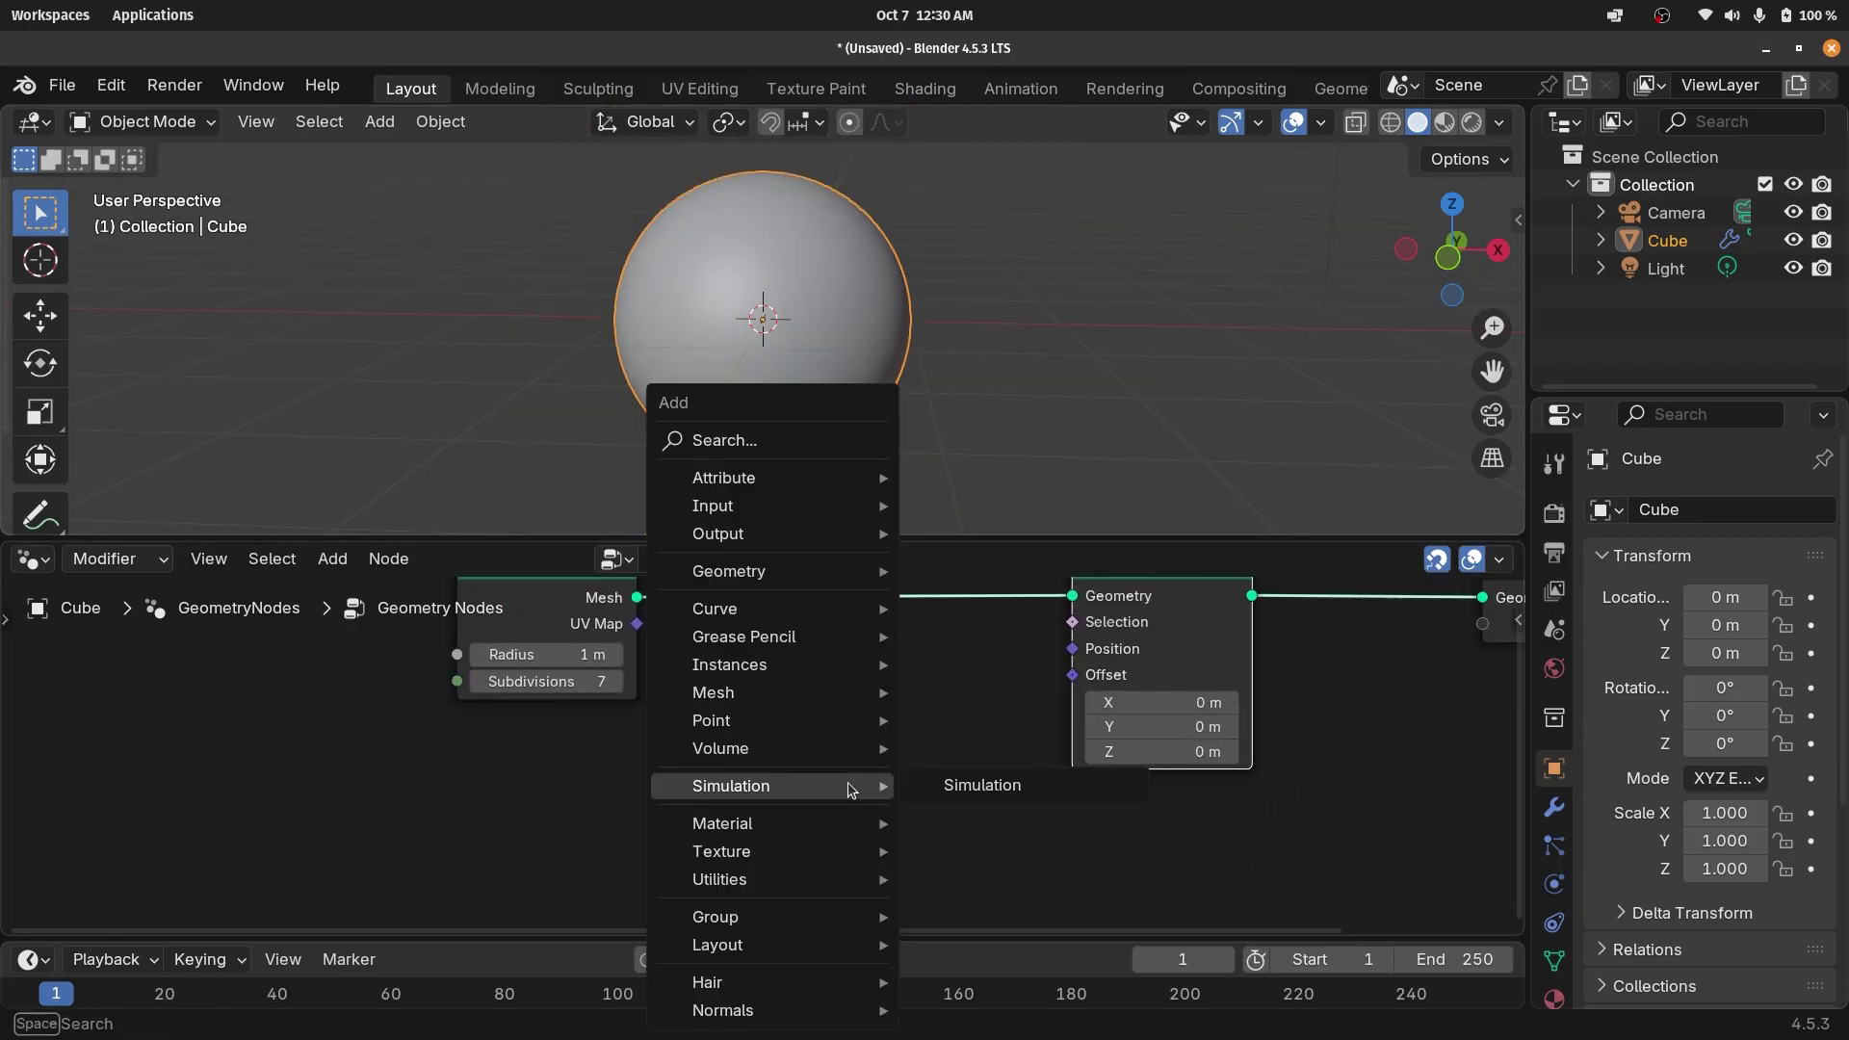
type("wave te")
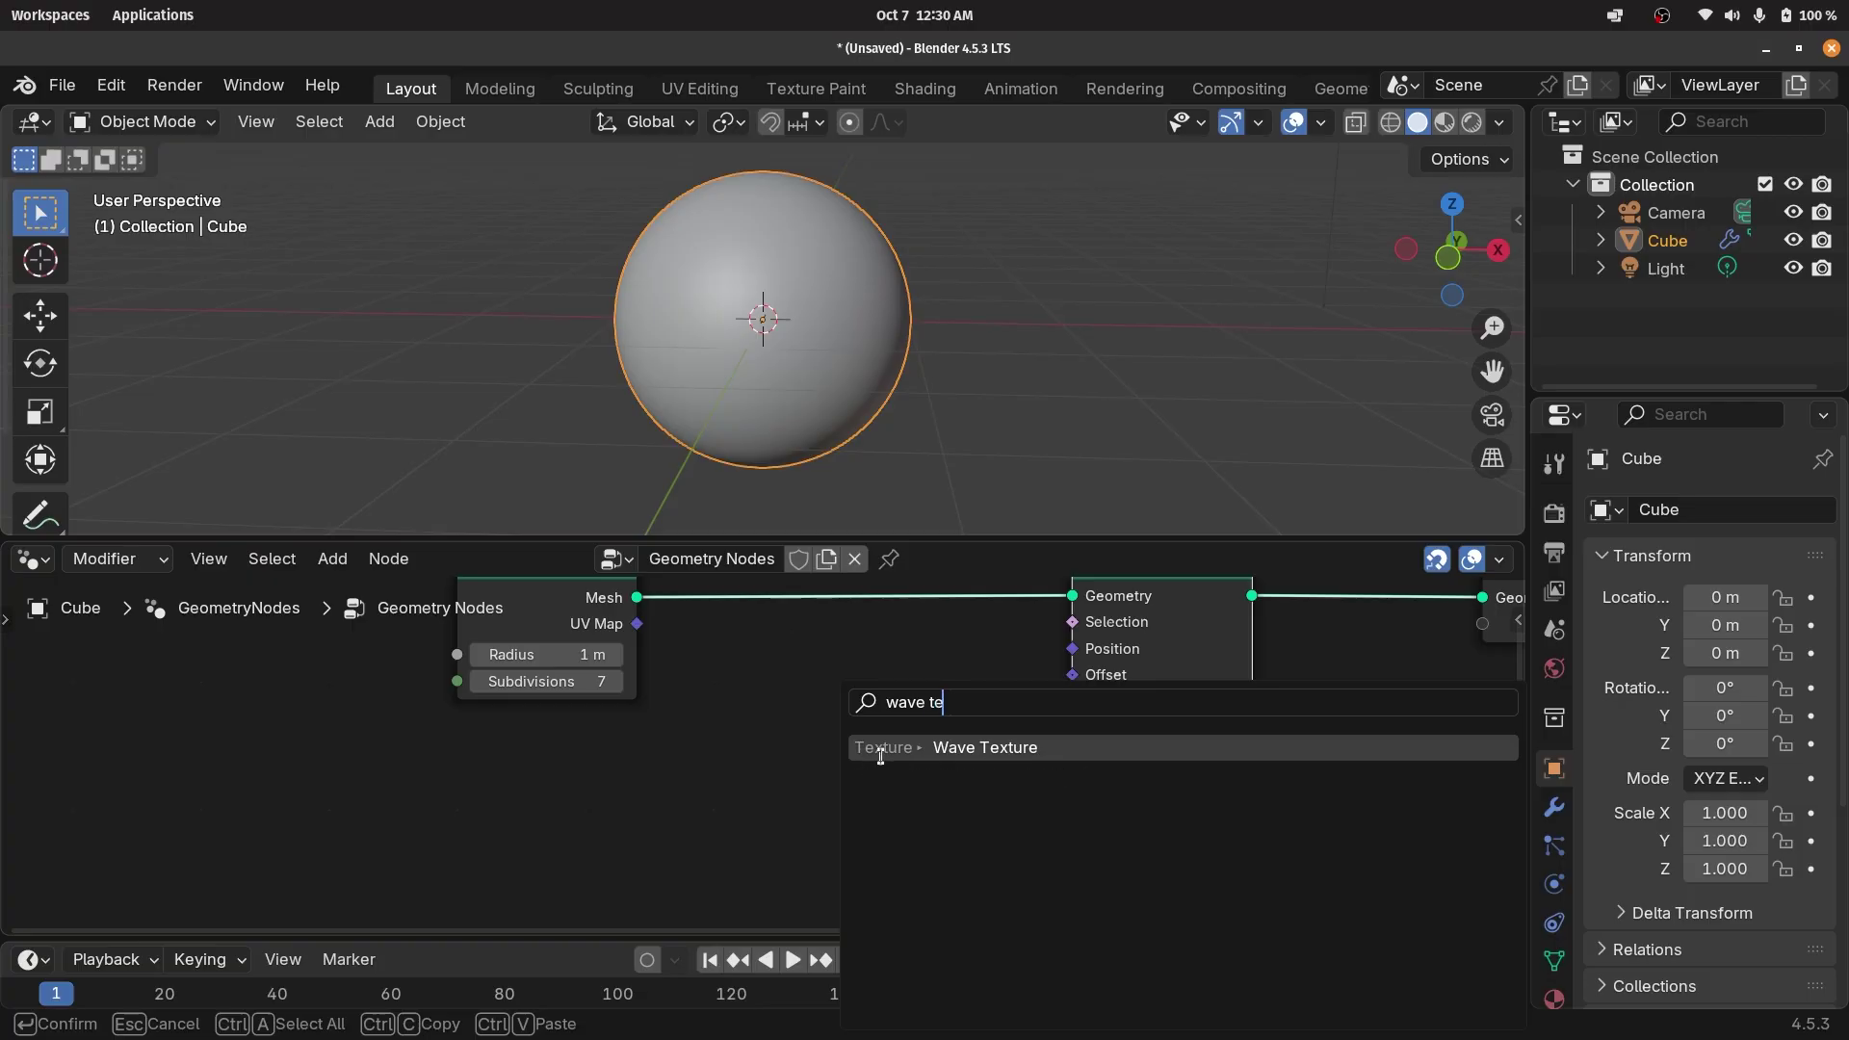
left_click(882, 753)
left_click(718, 816)
left_click_drag(702, 830, 1065, 692)
mouse_move(857, 339)
middle_mouse_down()
mouse_move(949, 312)
mouse_move(834, 332)
middle_mouse_up()
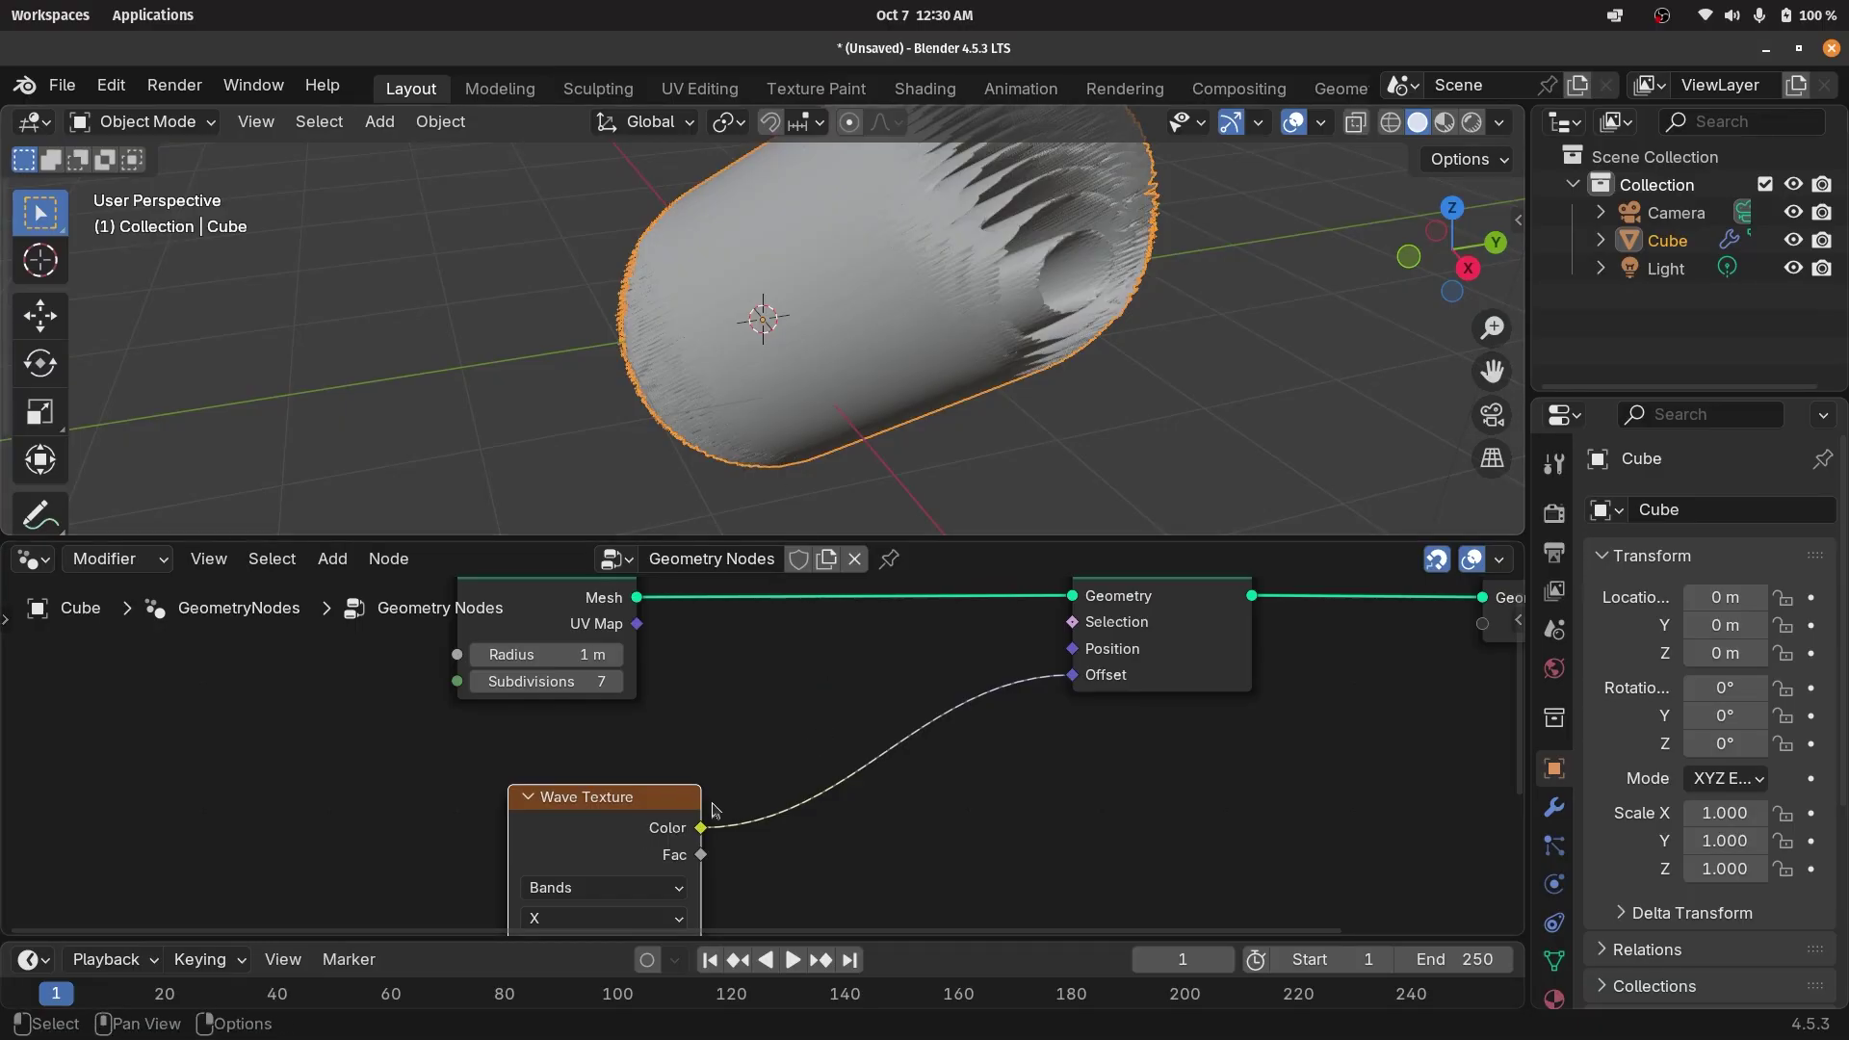
Move the Wave Texture node aside and insert a Vector Math node on its link to the Set Position Offset.
left_click_drag(577, 797, 387, 796)
middle_click_drag(801, 829, 888, 763)
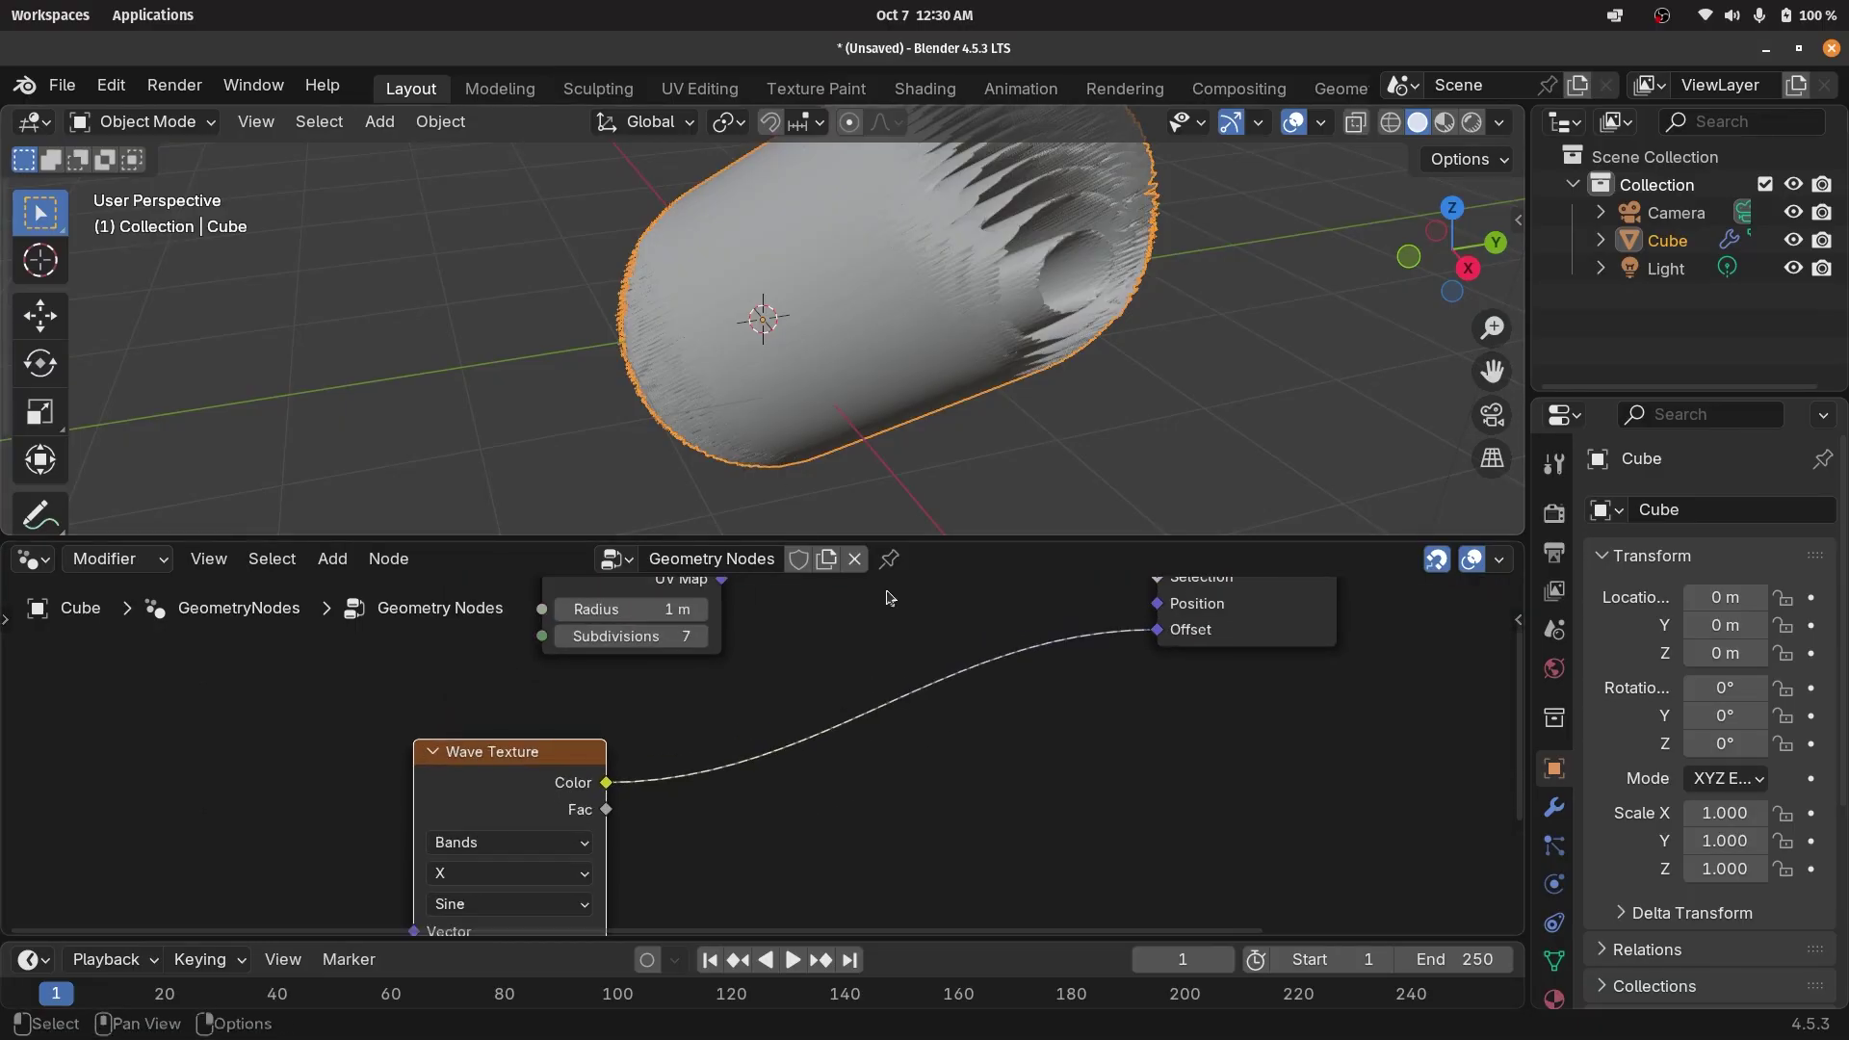
middle_click_drag(896, 501, 941, 348)
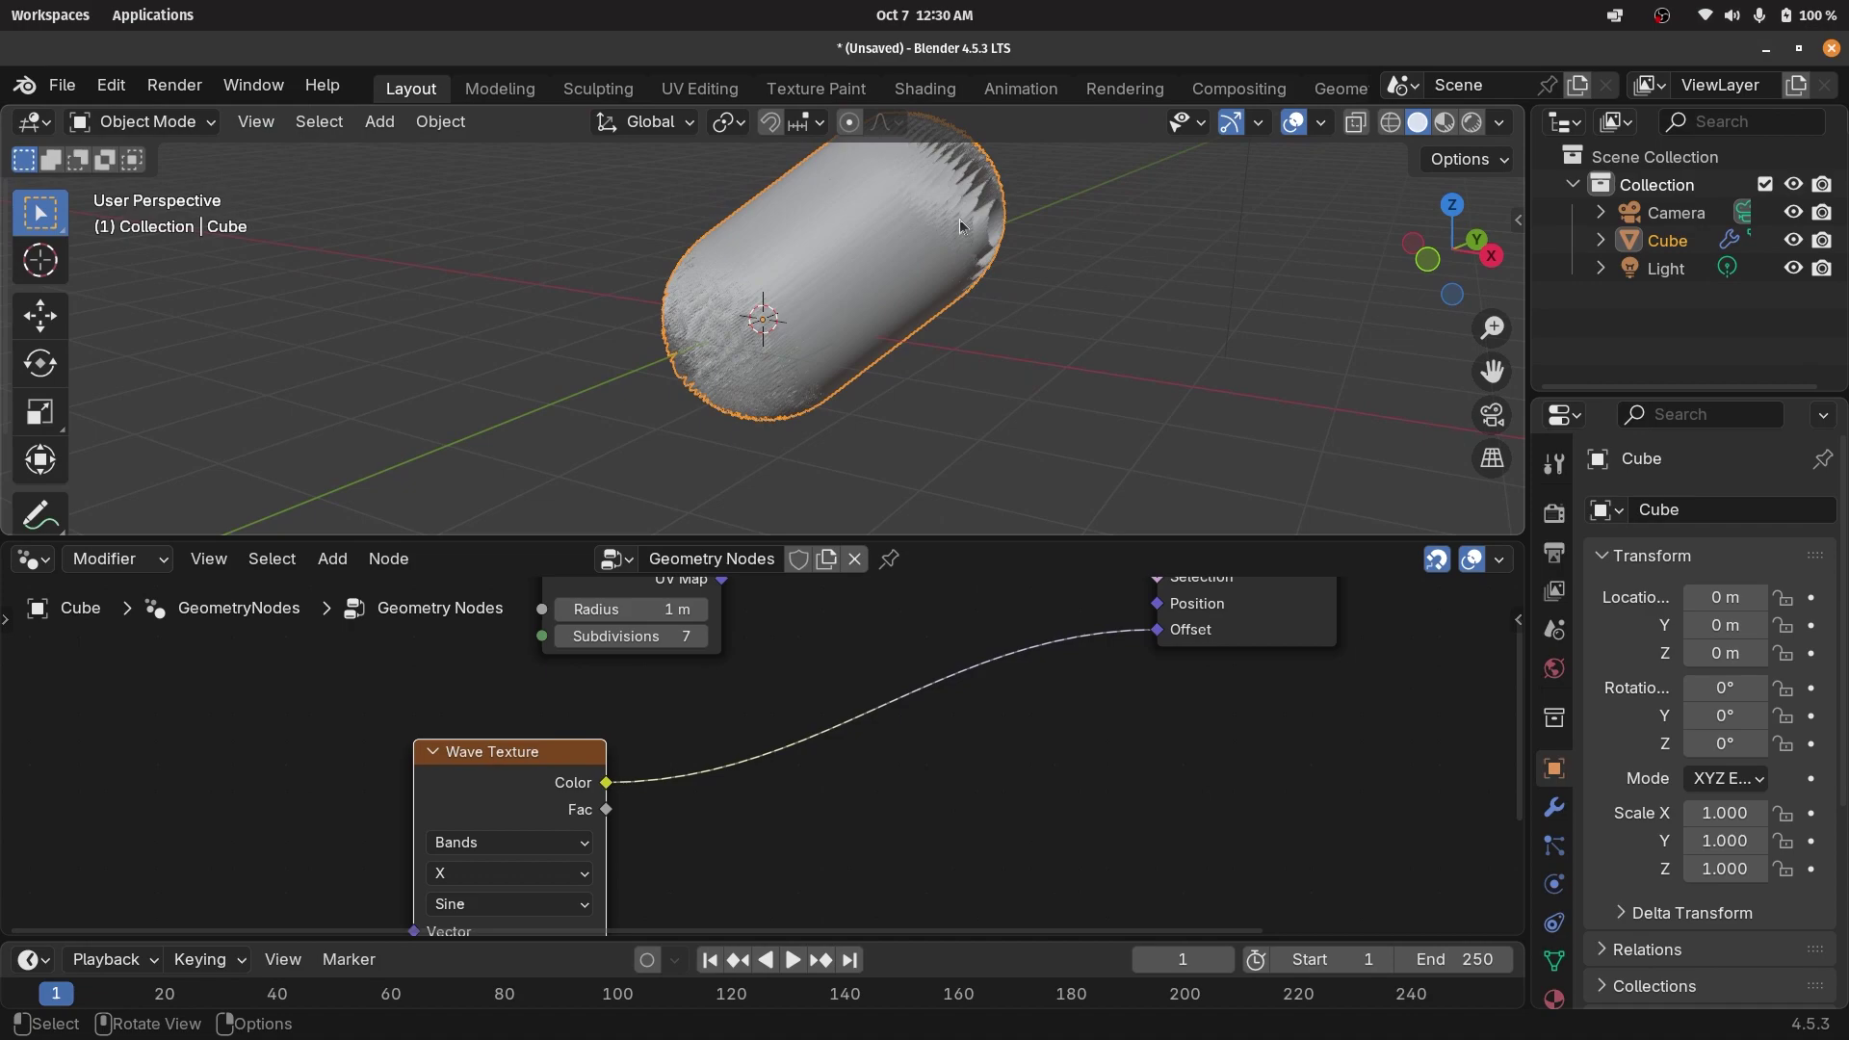
key("shift+a")
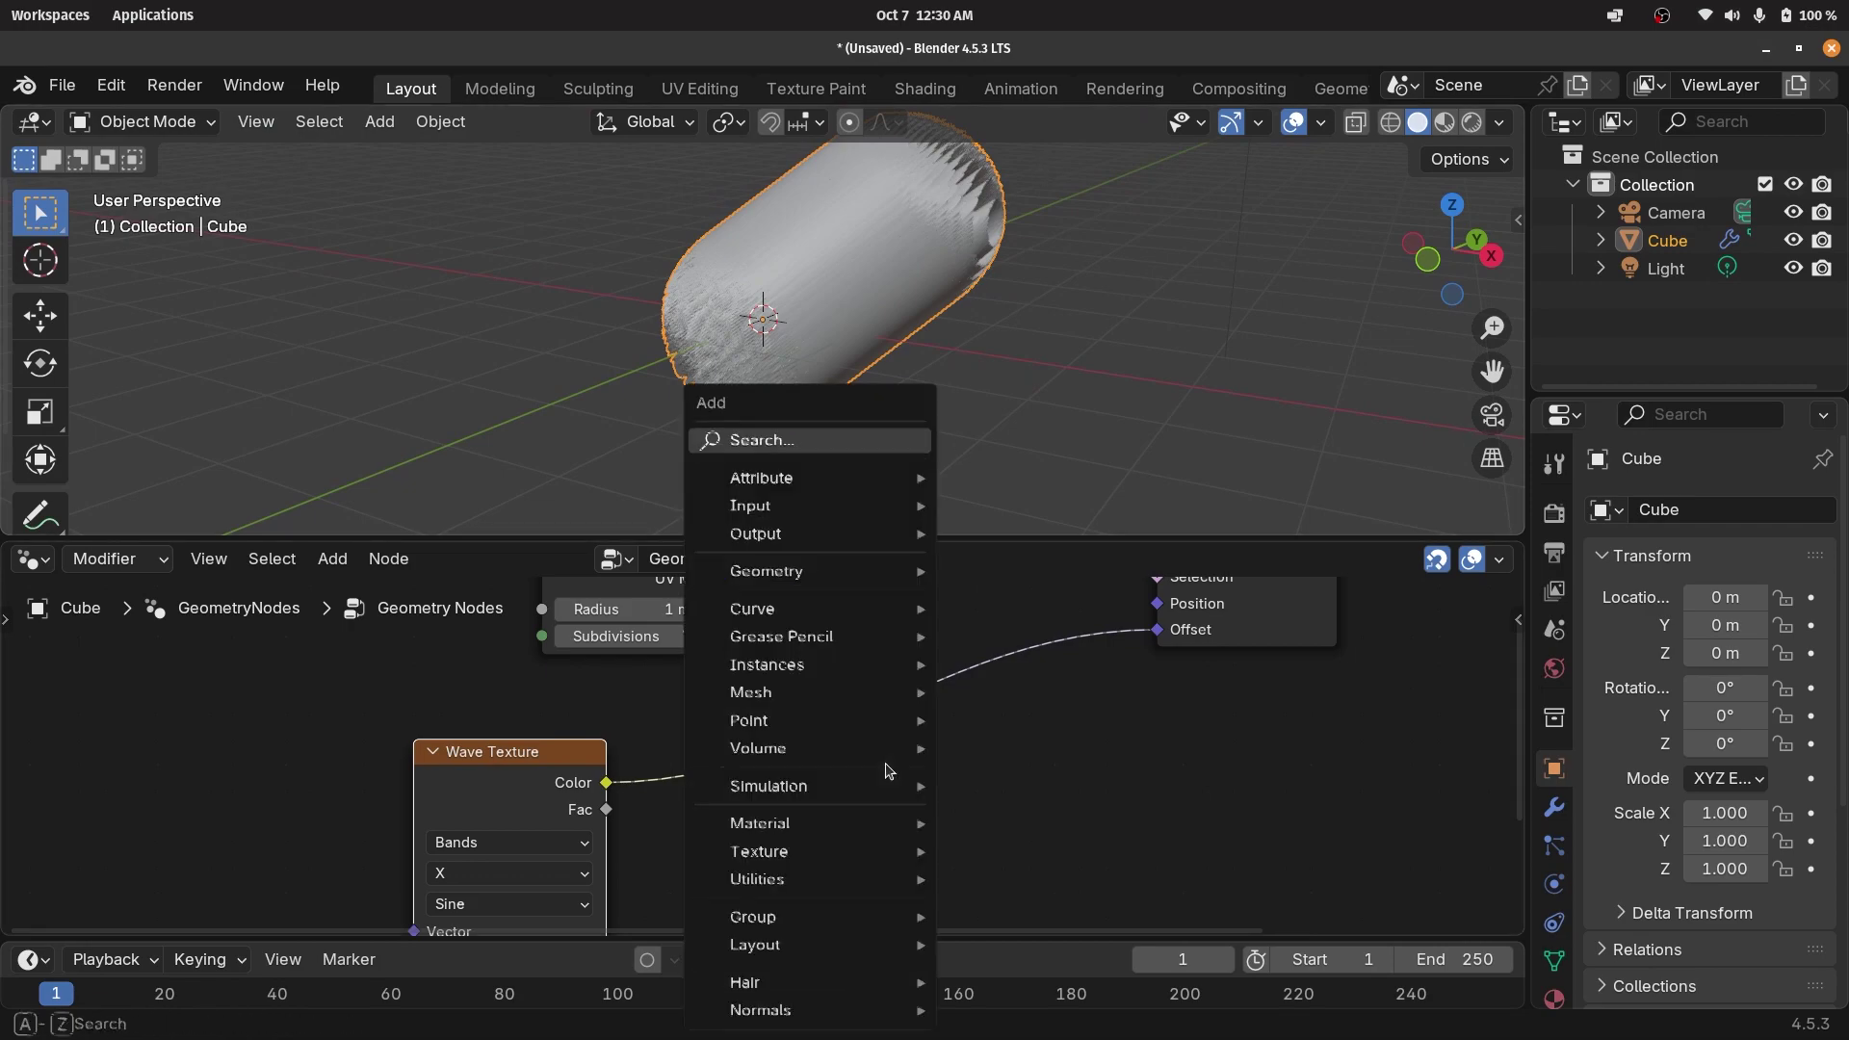
type("vector math")
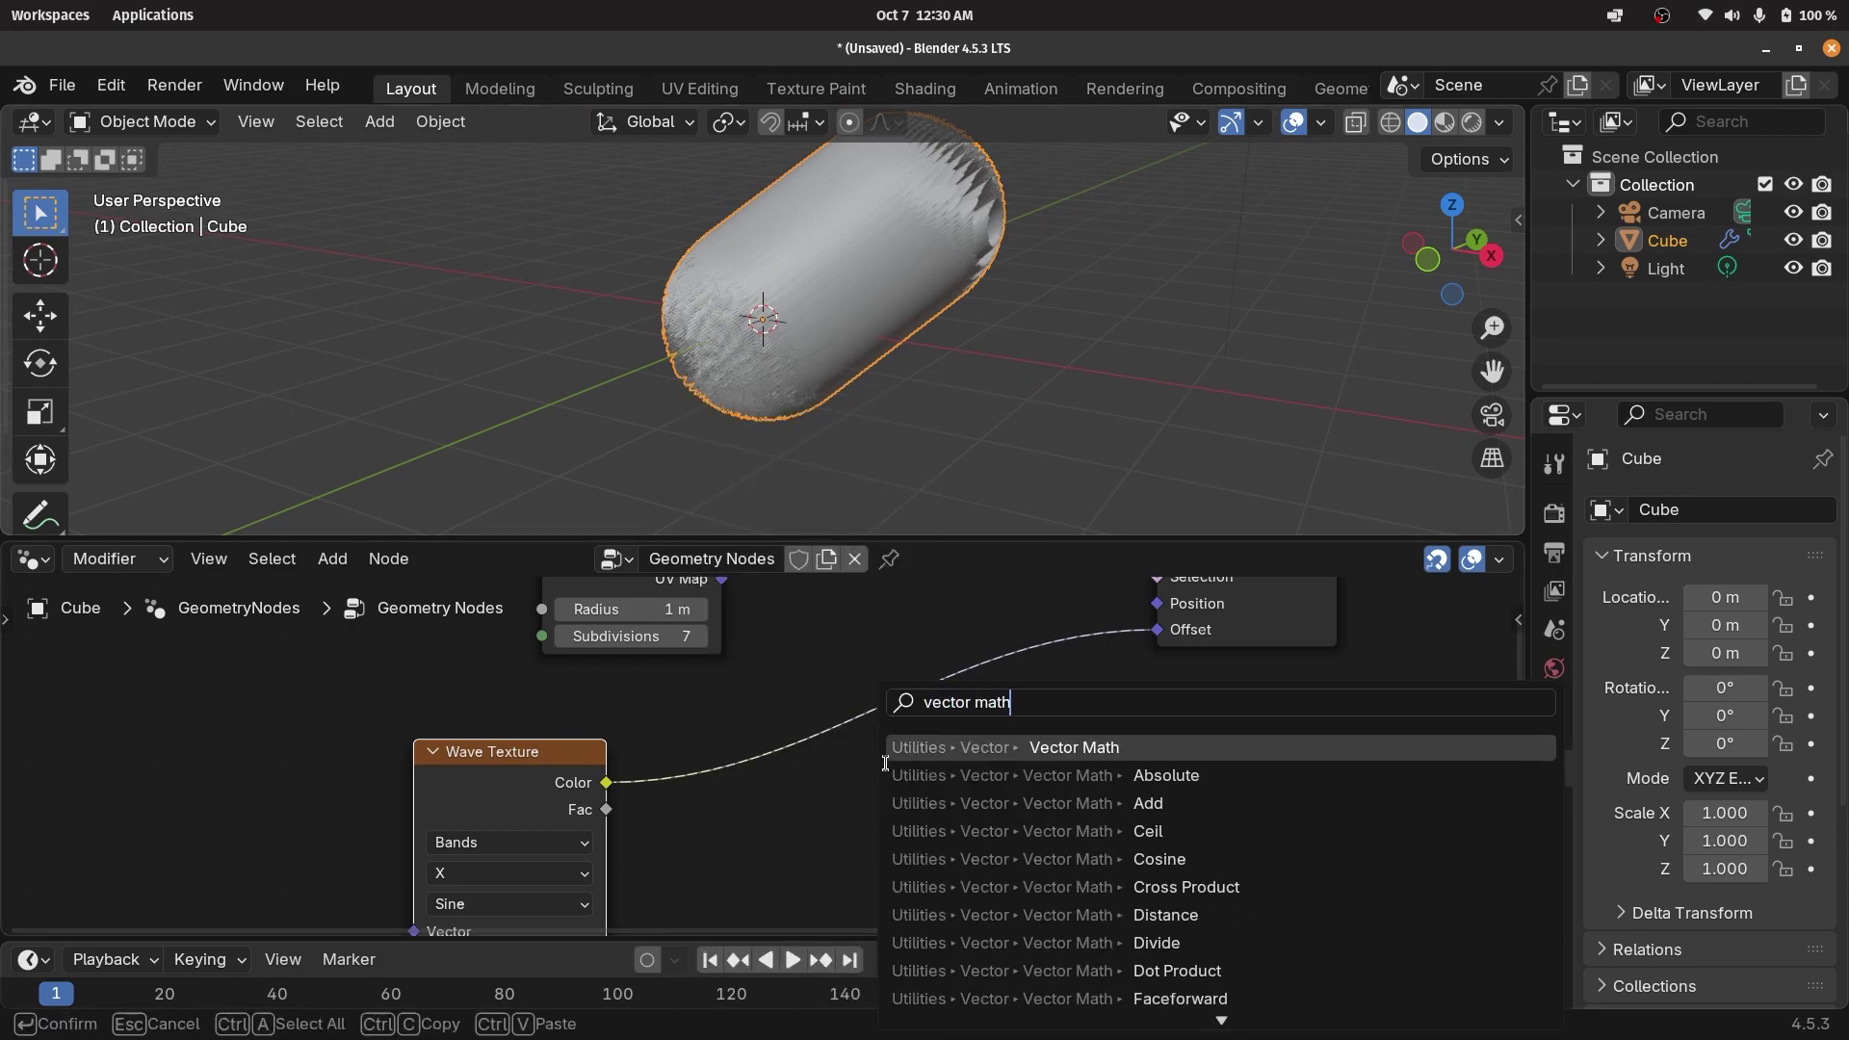
left_click(1026, 741)
left_click(809, 761)
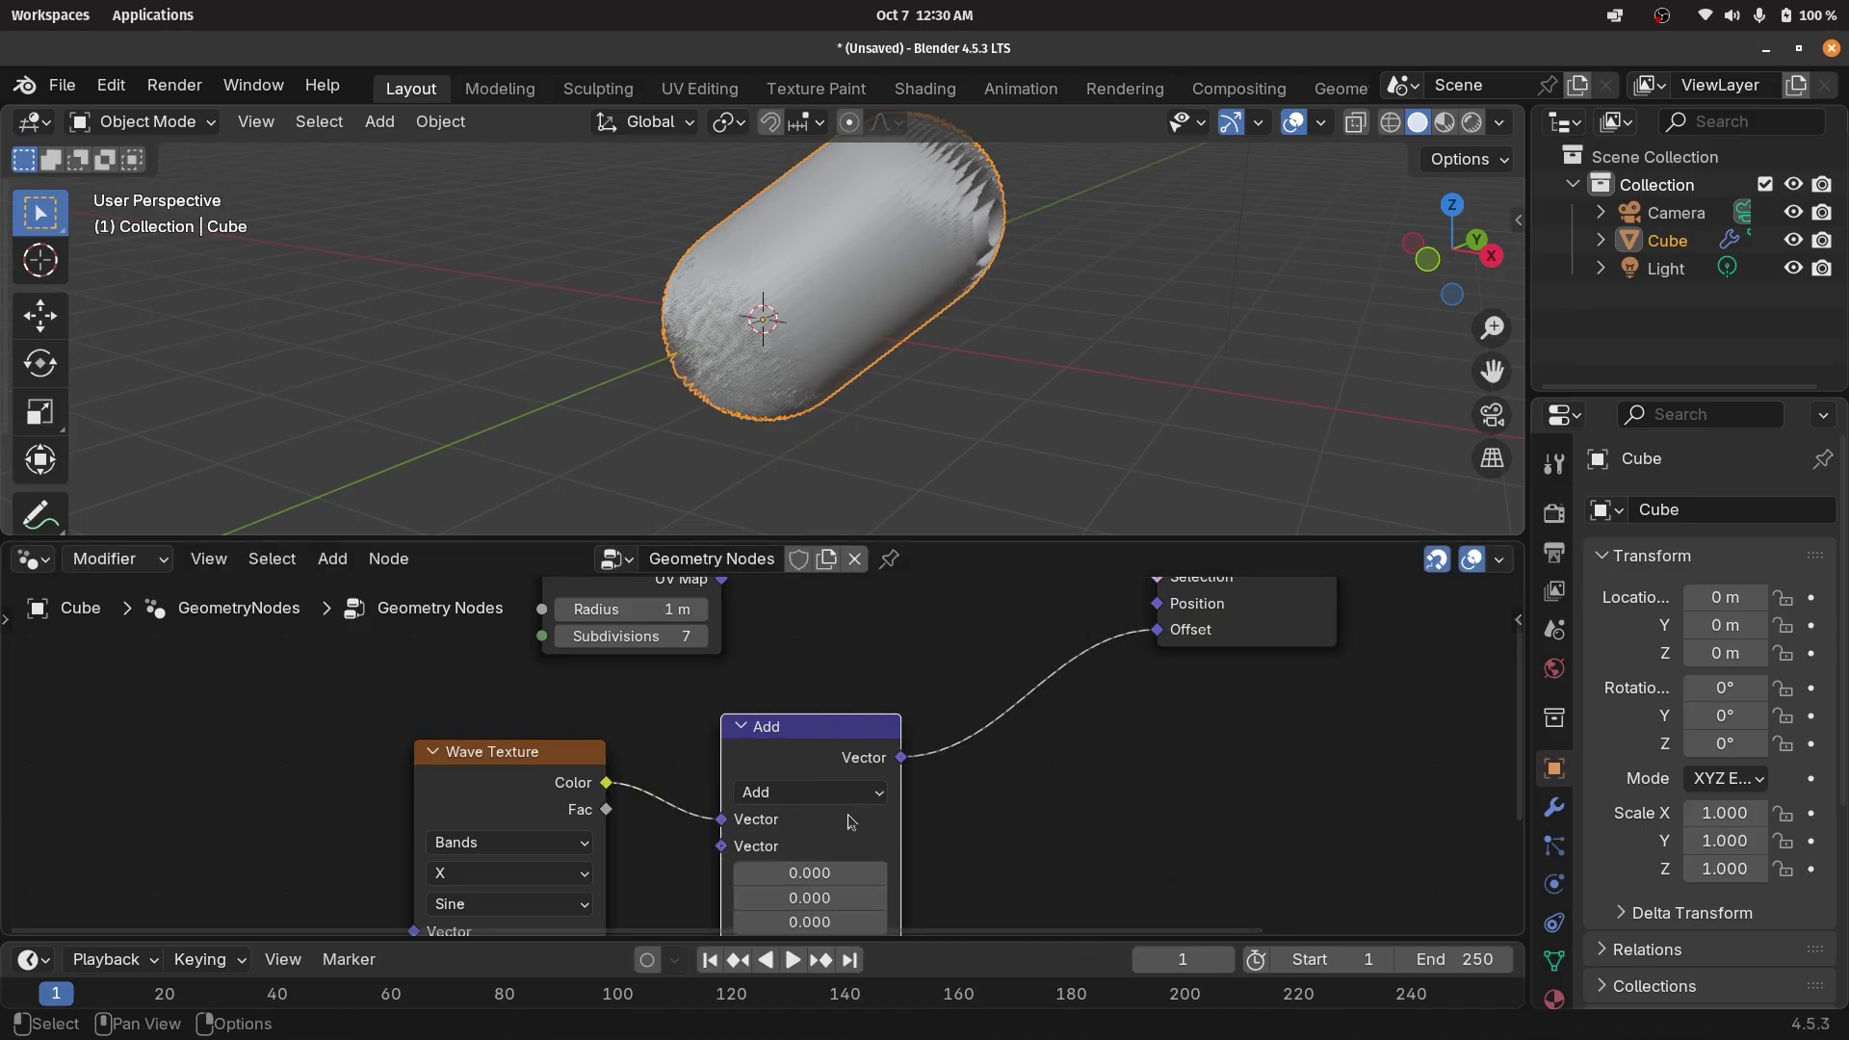
Set the Vector Math node to Subtract with 0.5 in all three components and align it beside the Wave Texture node.
left_click(808, 792)
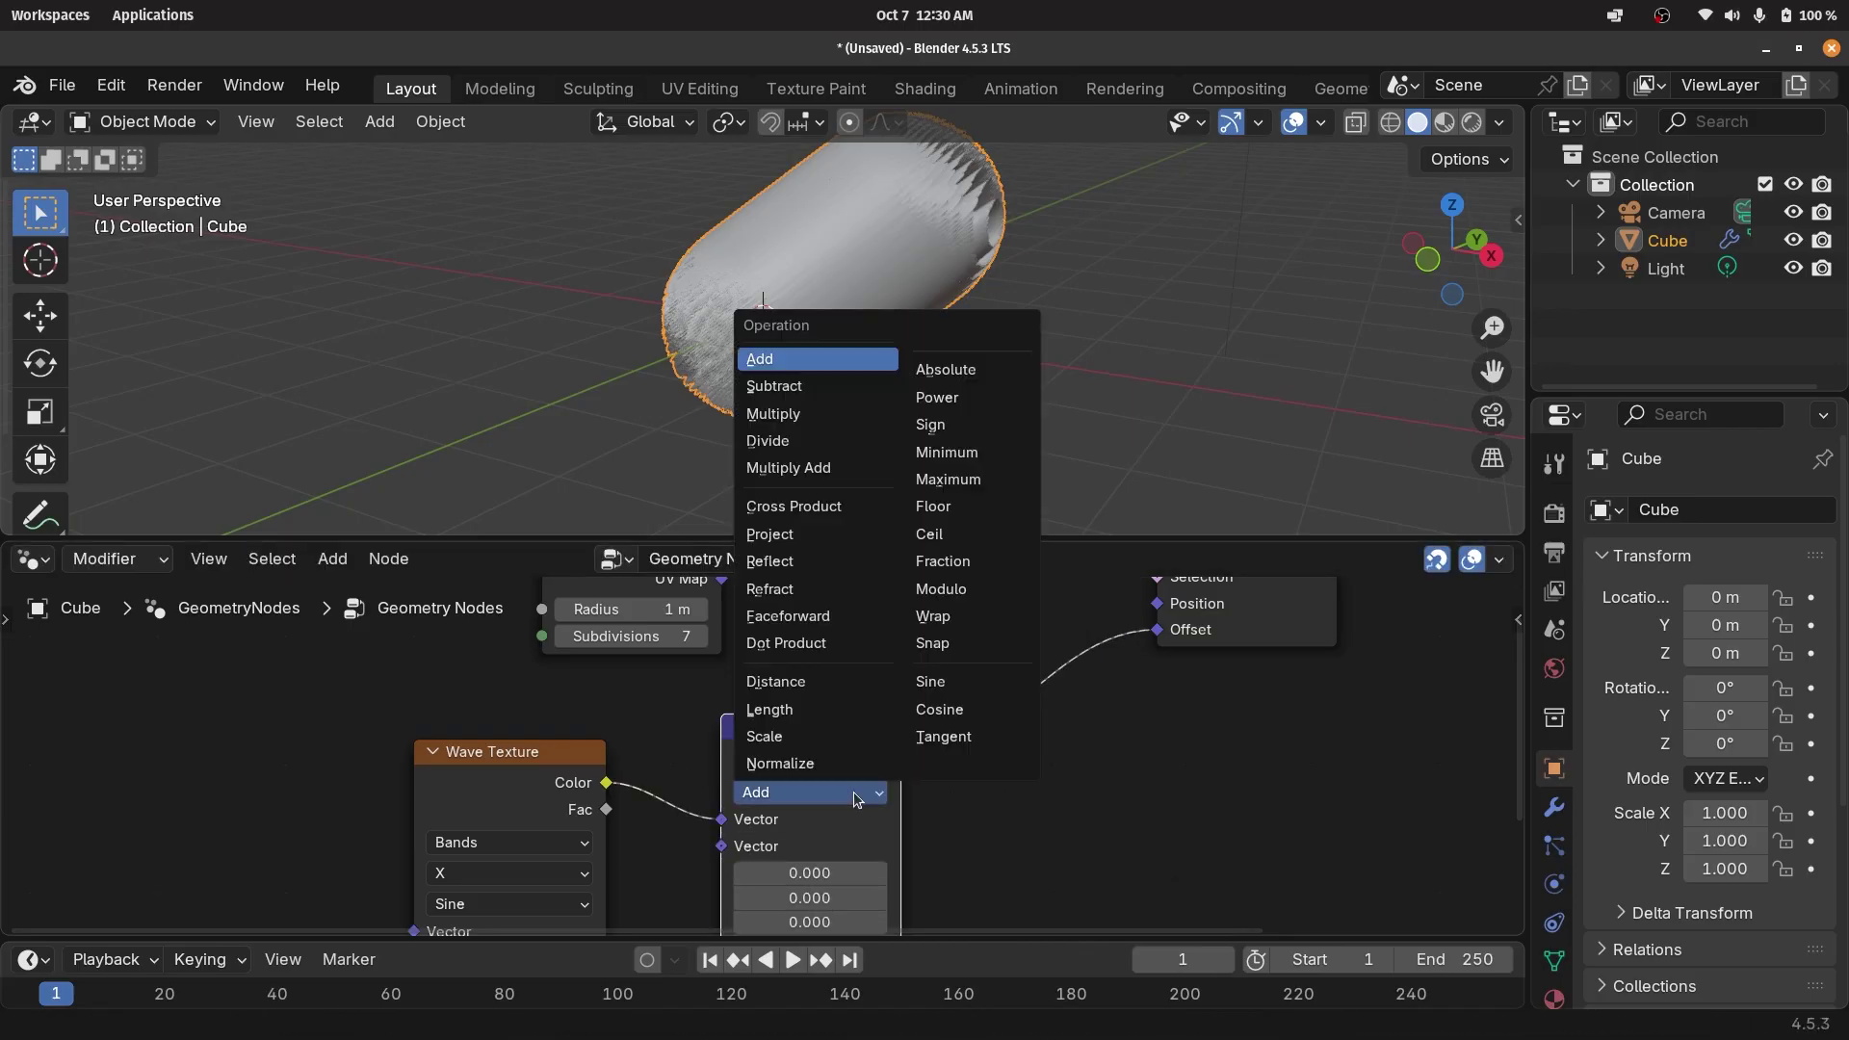
left_click(866, 385)
middle_click_drag(873, 781, 911, 631)
left_click(879, 720)
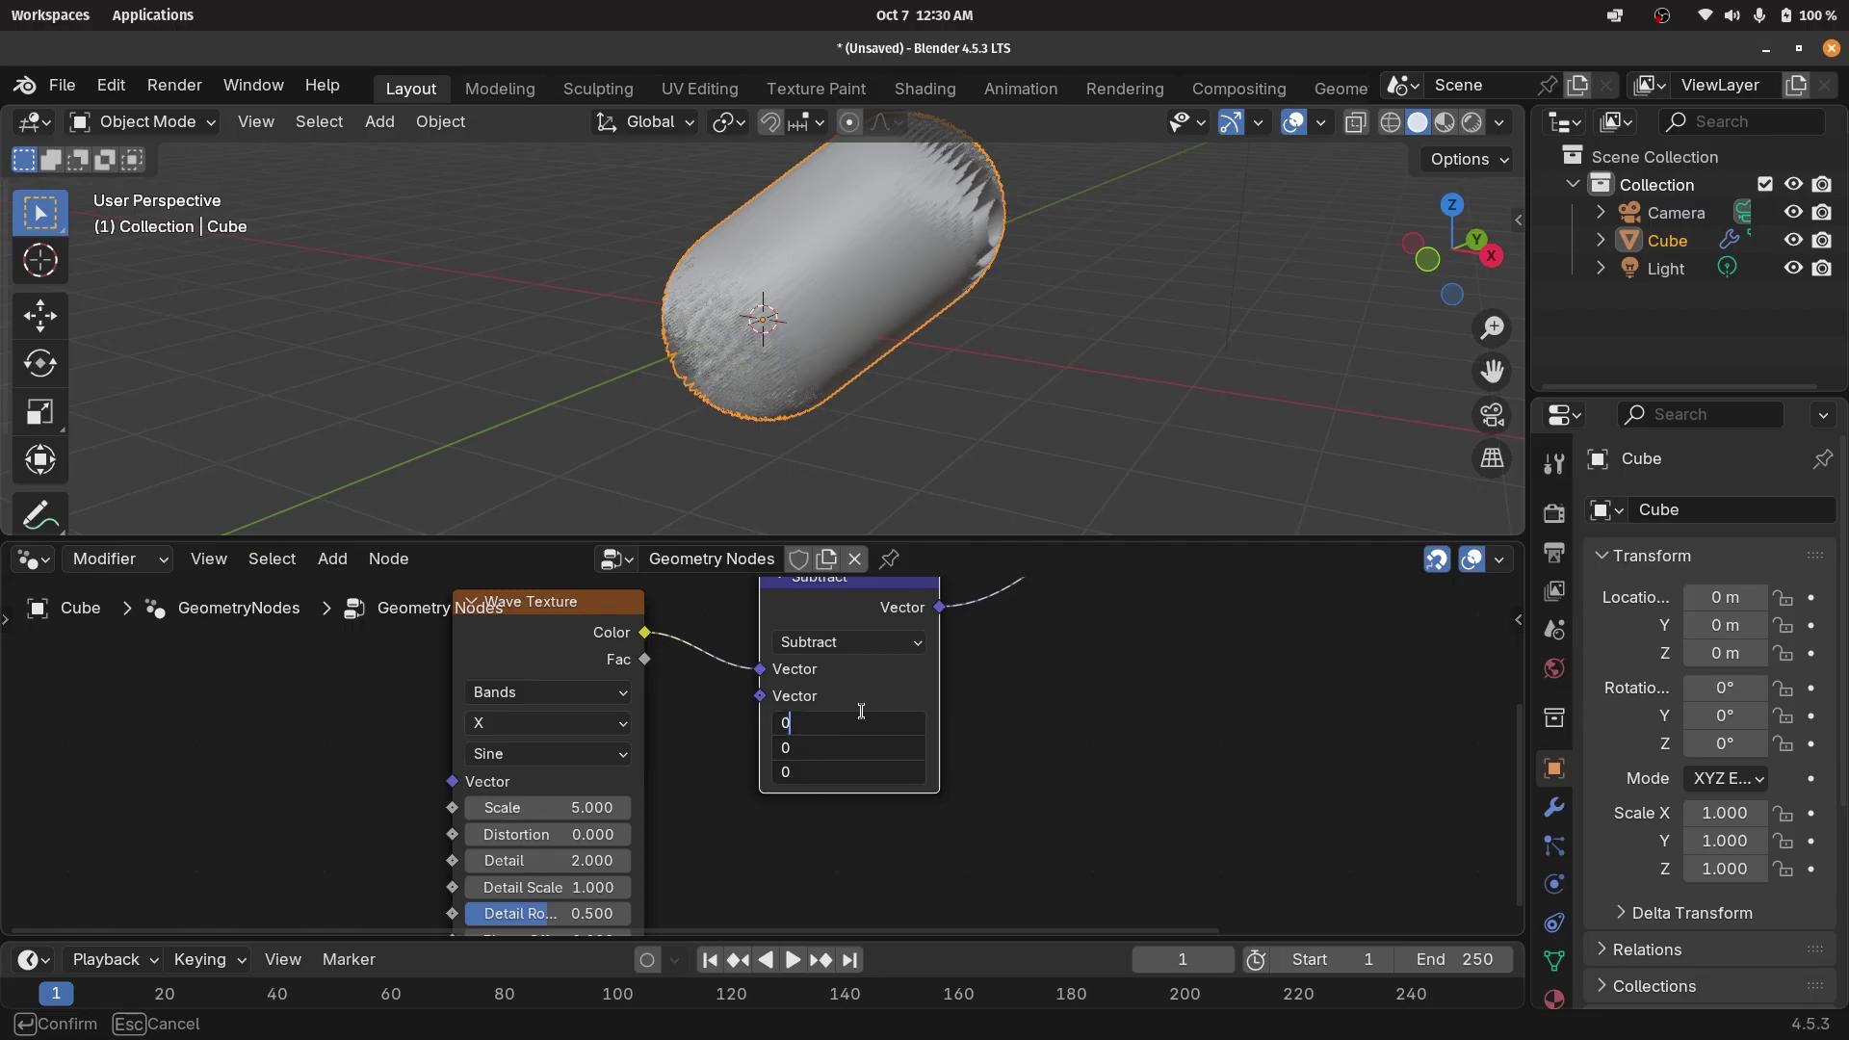
key("Return")
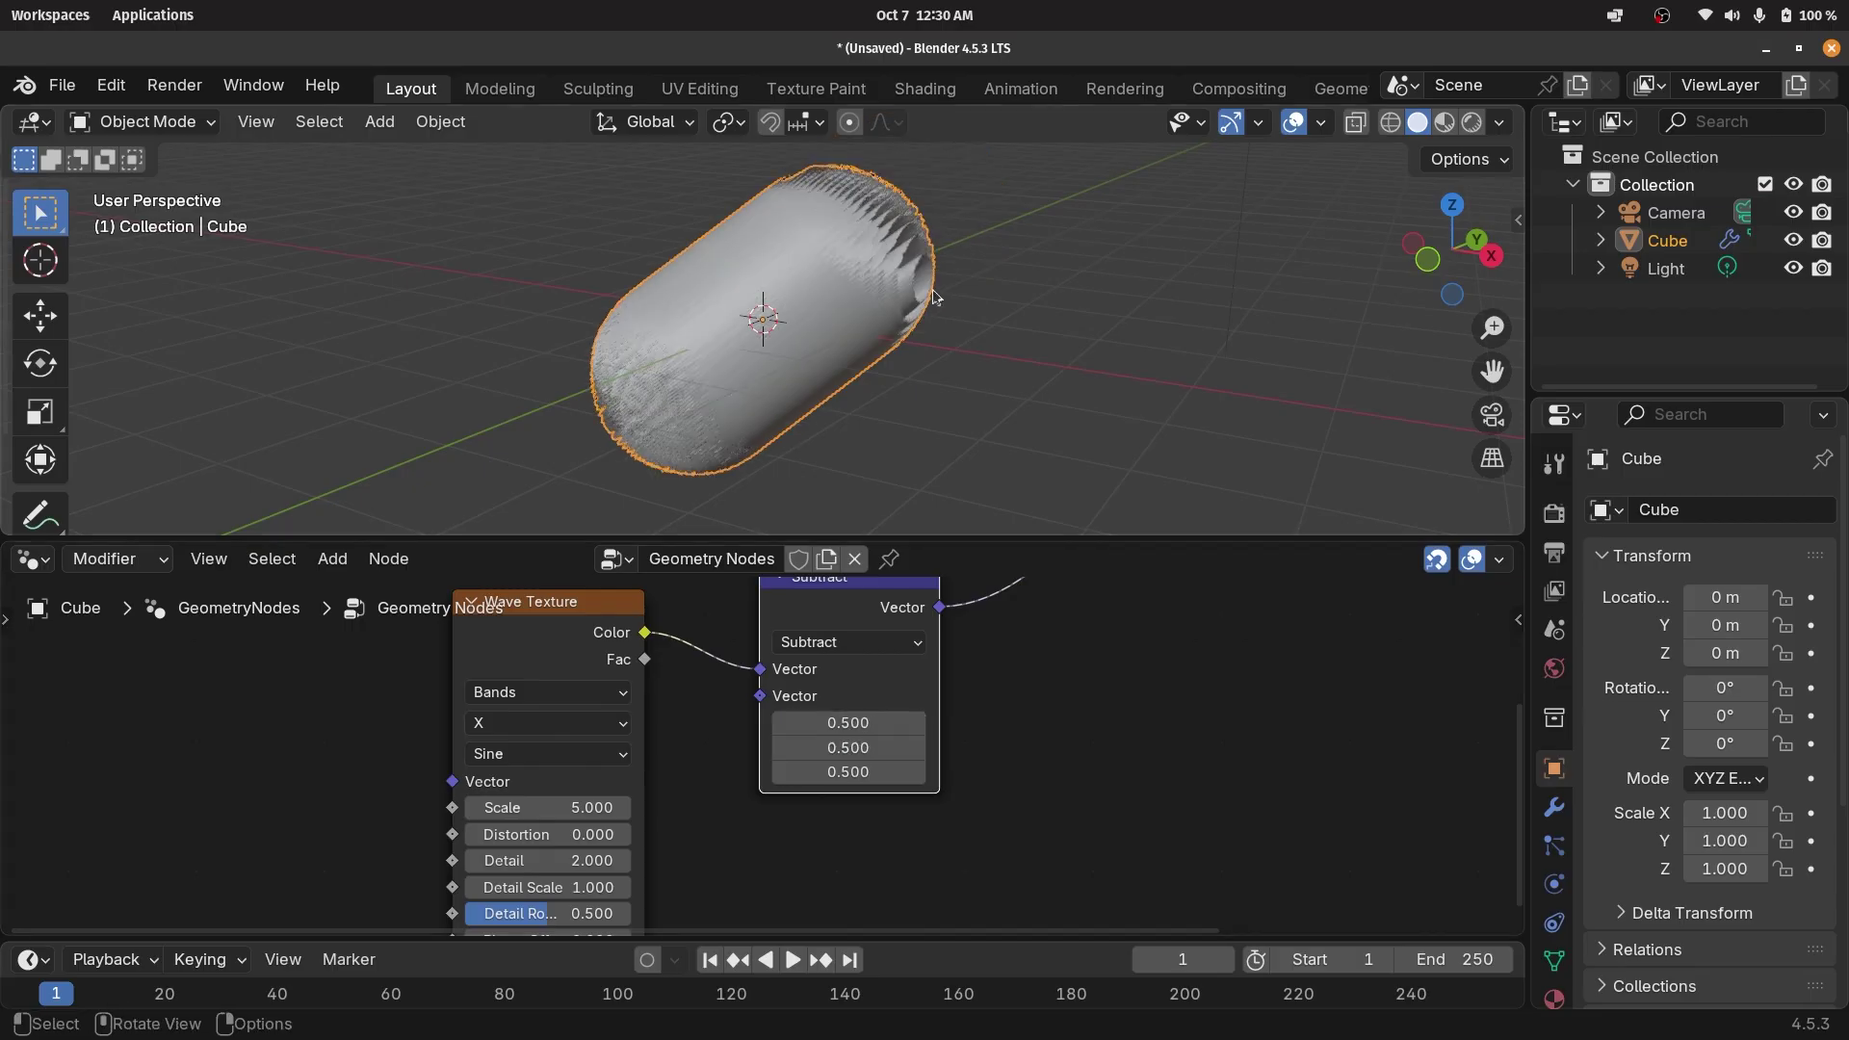
middle_click_drag(727, 319, 588, 382)
middle_click_drag(865, 588, 803, 639)
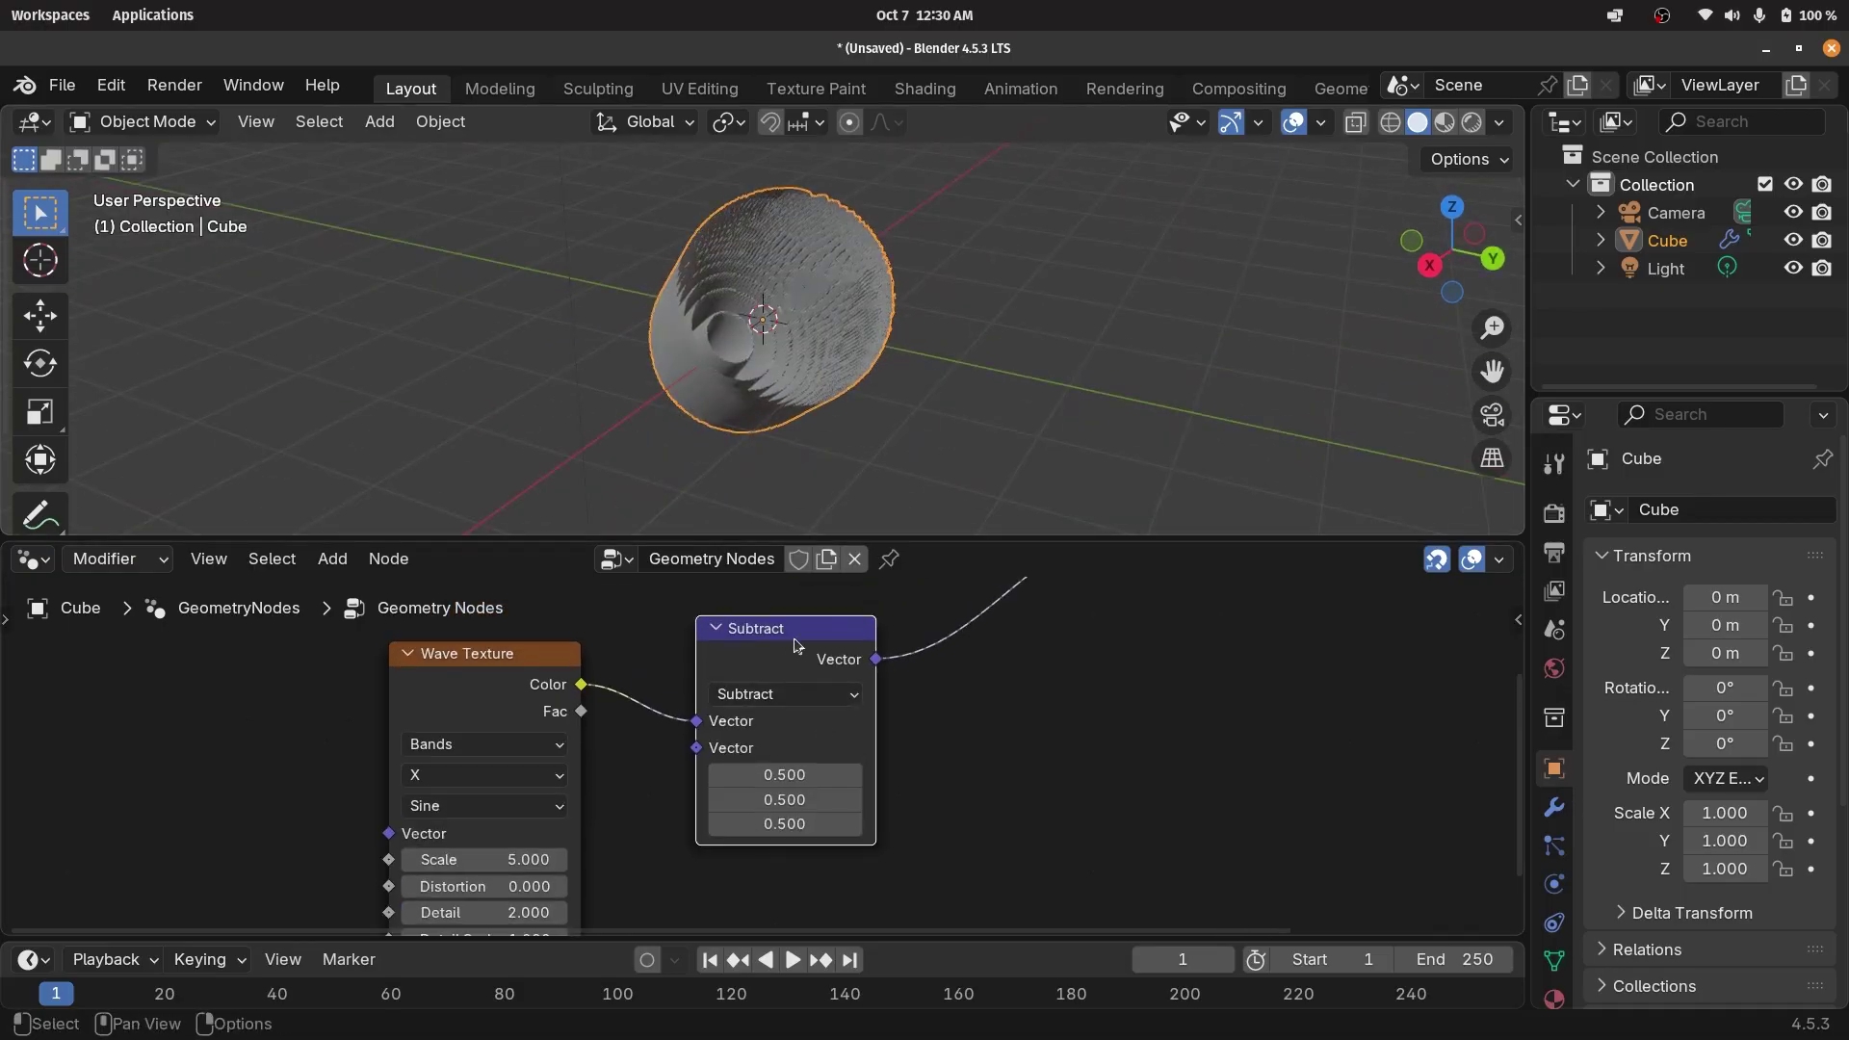
left_click_drag(803, 639, 740, 665)
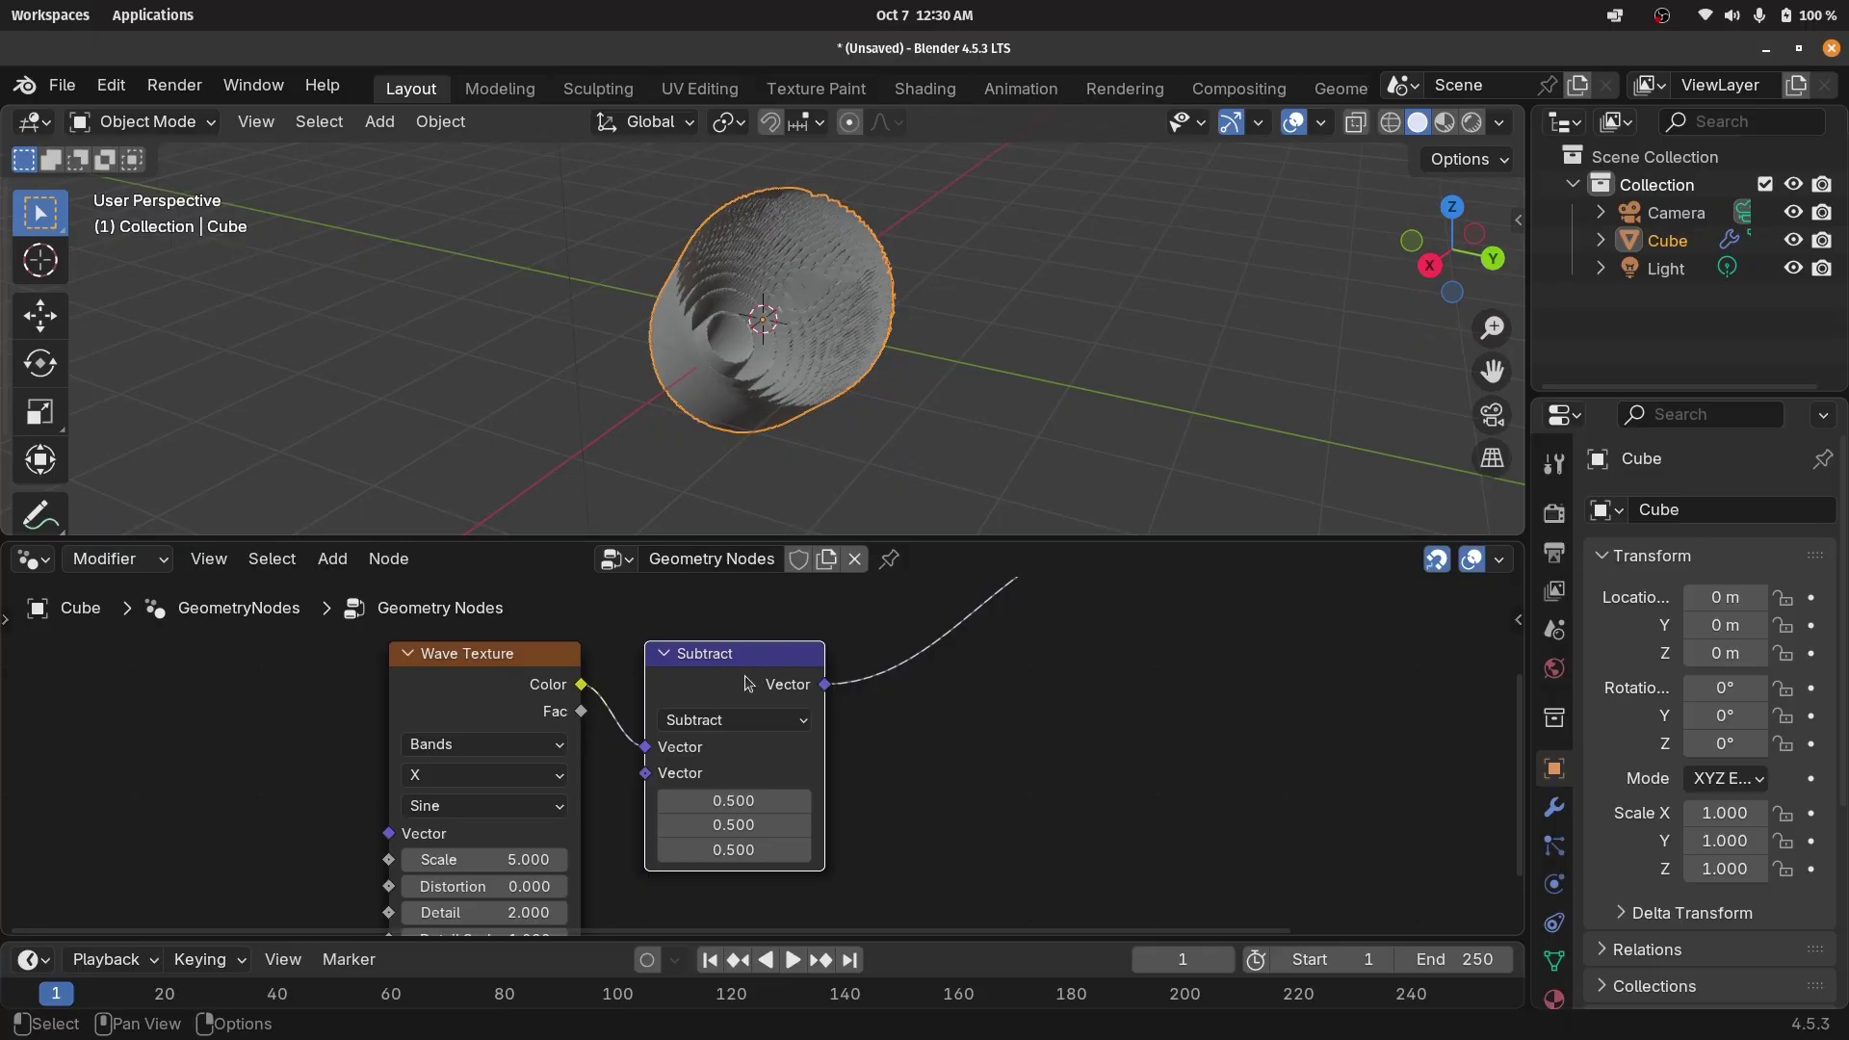
Duplicate the Subtract node onto its output link and set the copy to the Scale operation with a scale of 0.2.
key("shift+d")
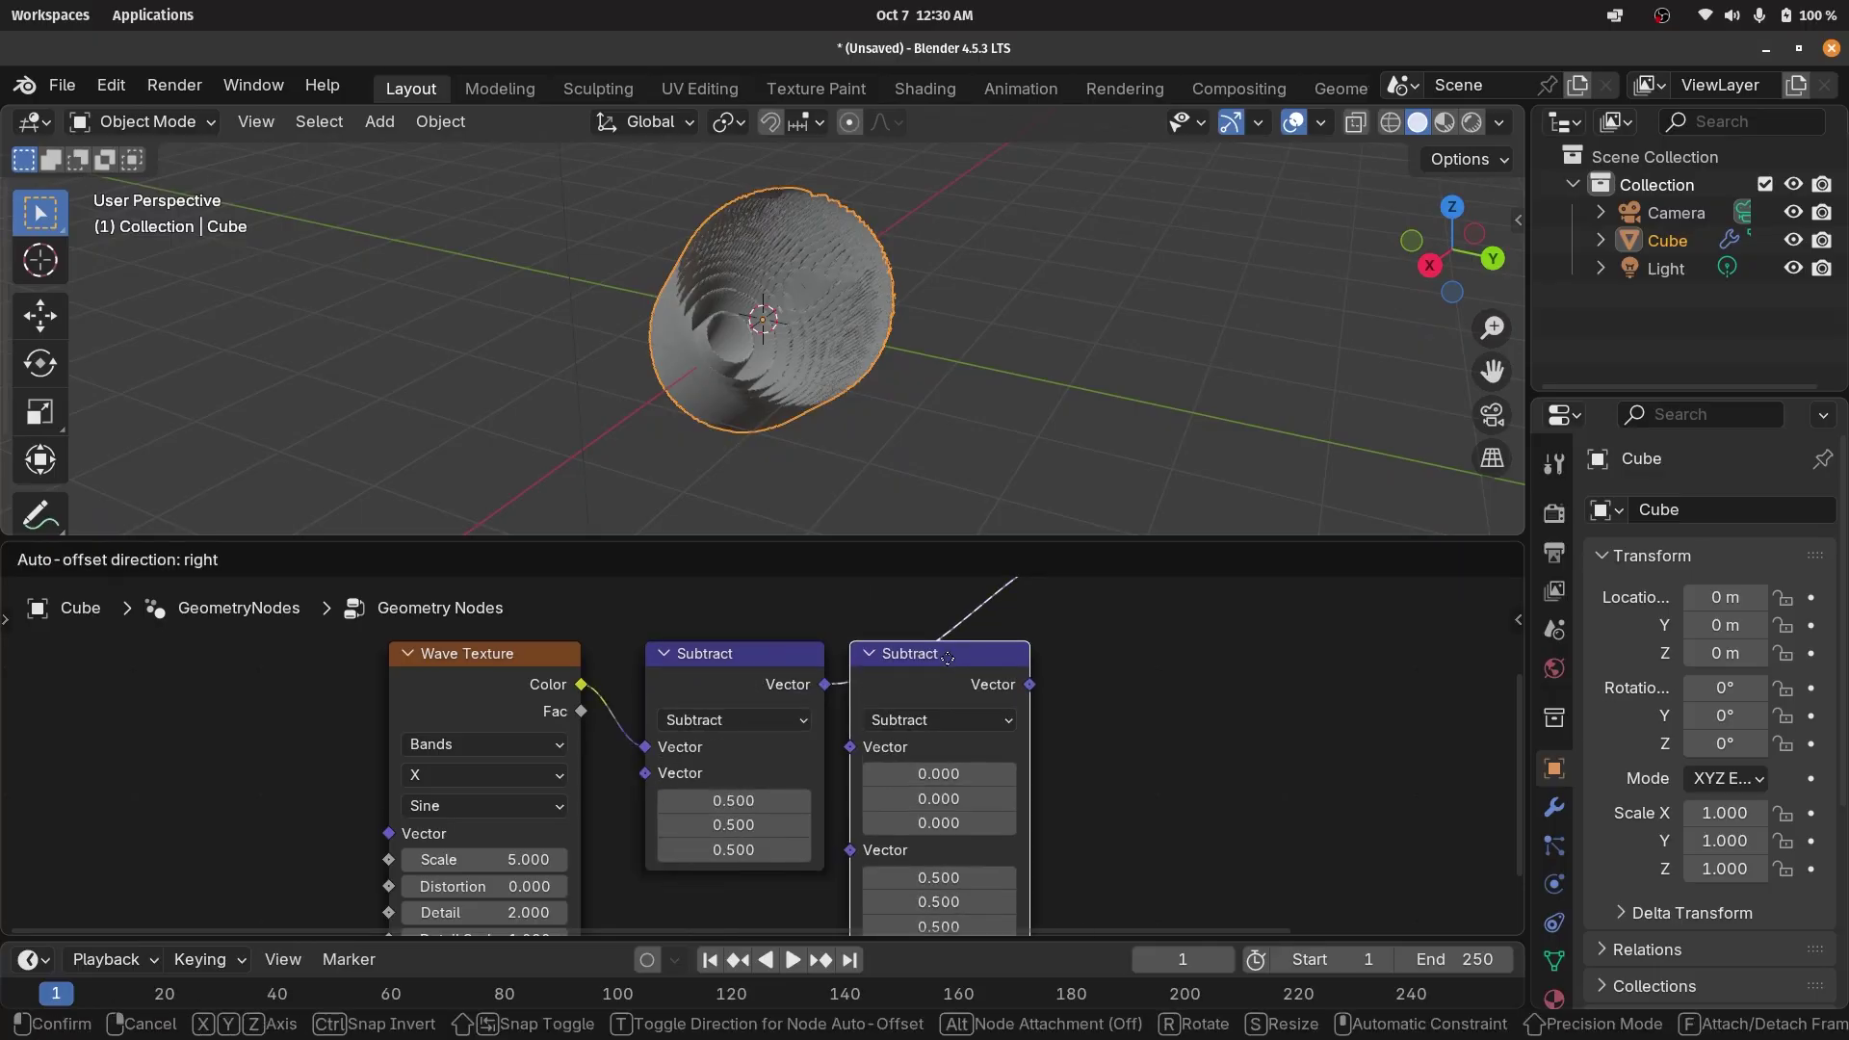
left_click(947, 661)
left_click(978, 695)
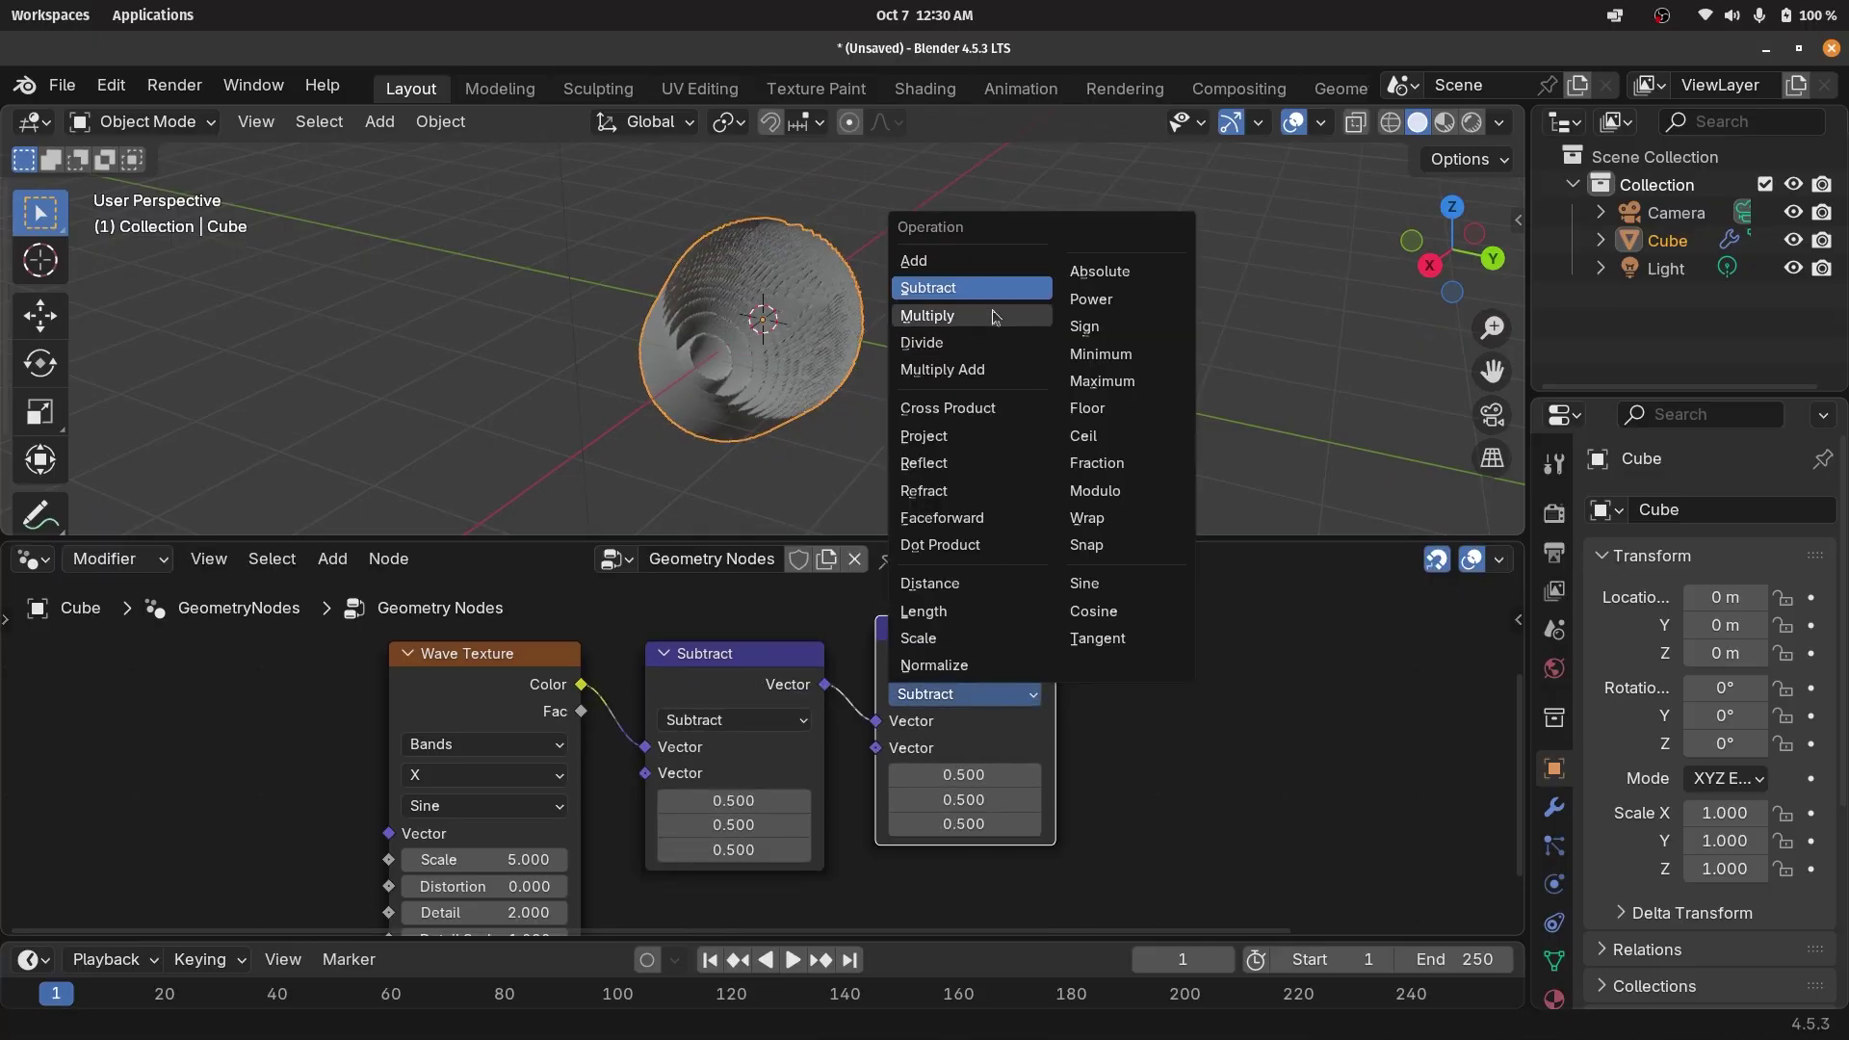
left_click(981, 645)
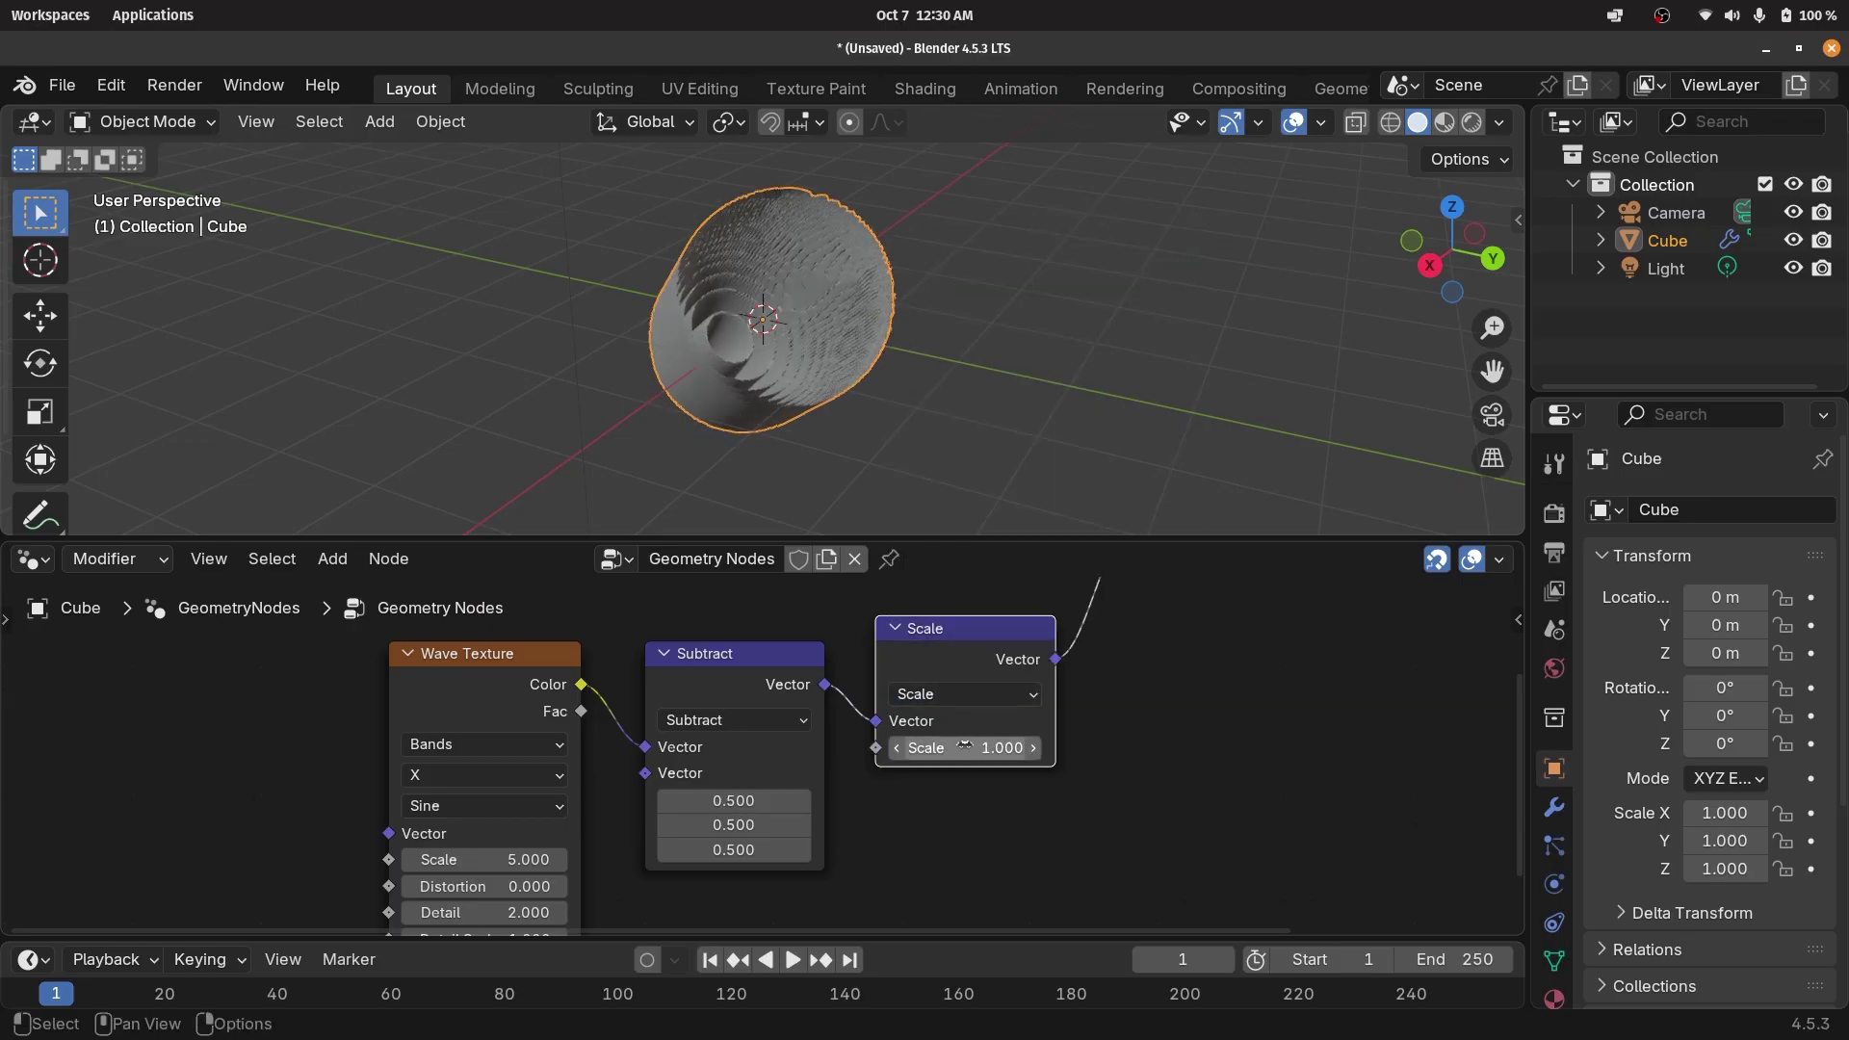
left_click(966, 748)
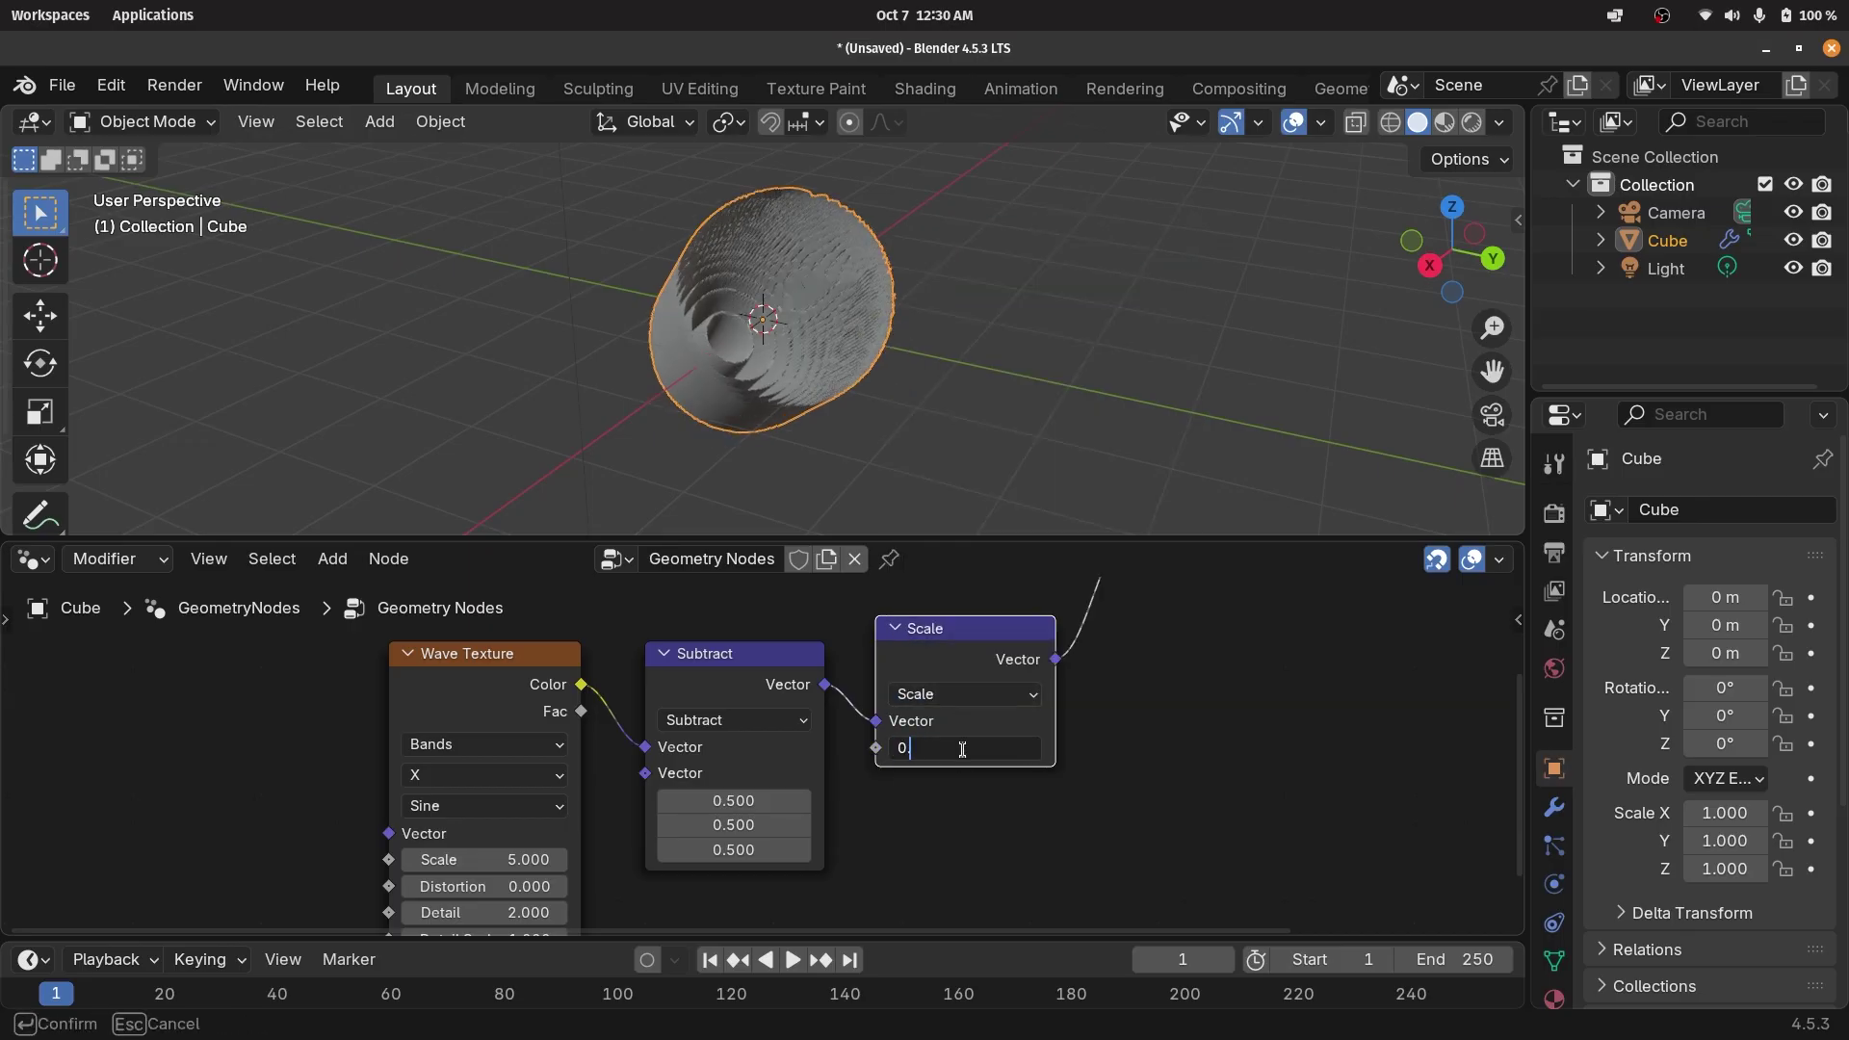
key("Return")
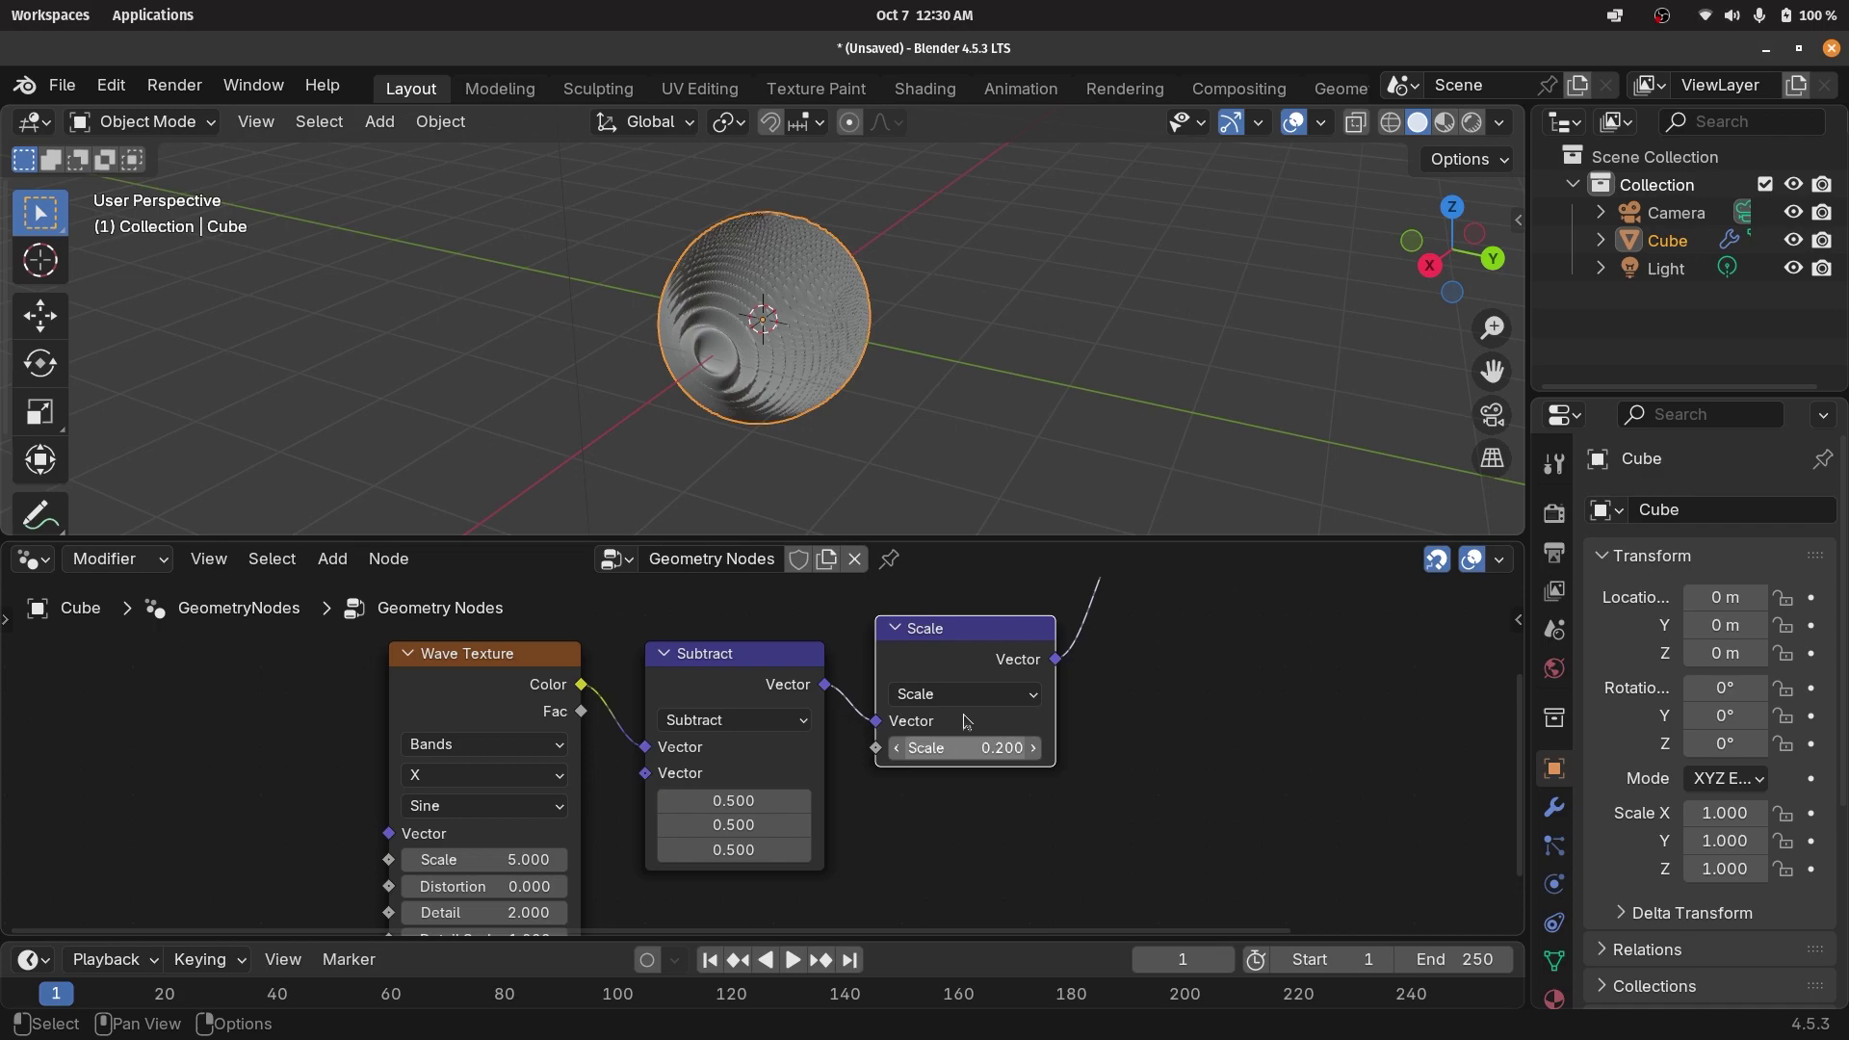
Set the Wave Texture node's Scale to 0.5.
mouse_move(1040, 434)
middle_mouse_down()
mouse_move(1052, 392)
mouse_move(1481, 380)
mouse_move(630, 364)
middle_mouse_up()
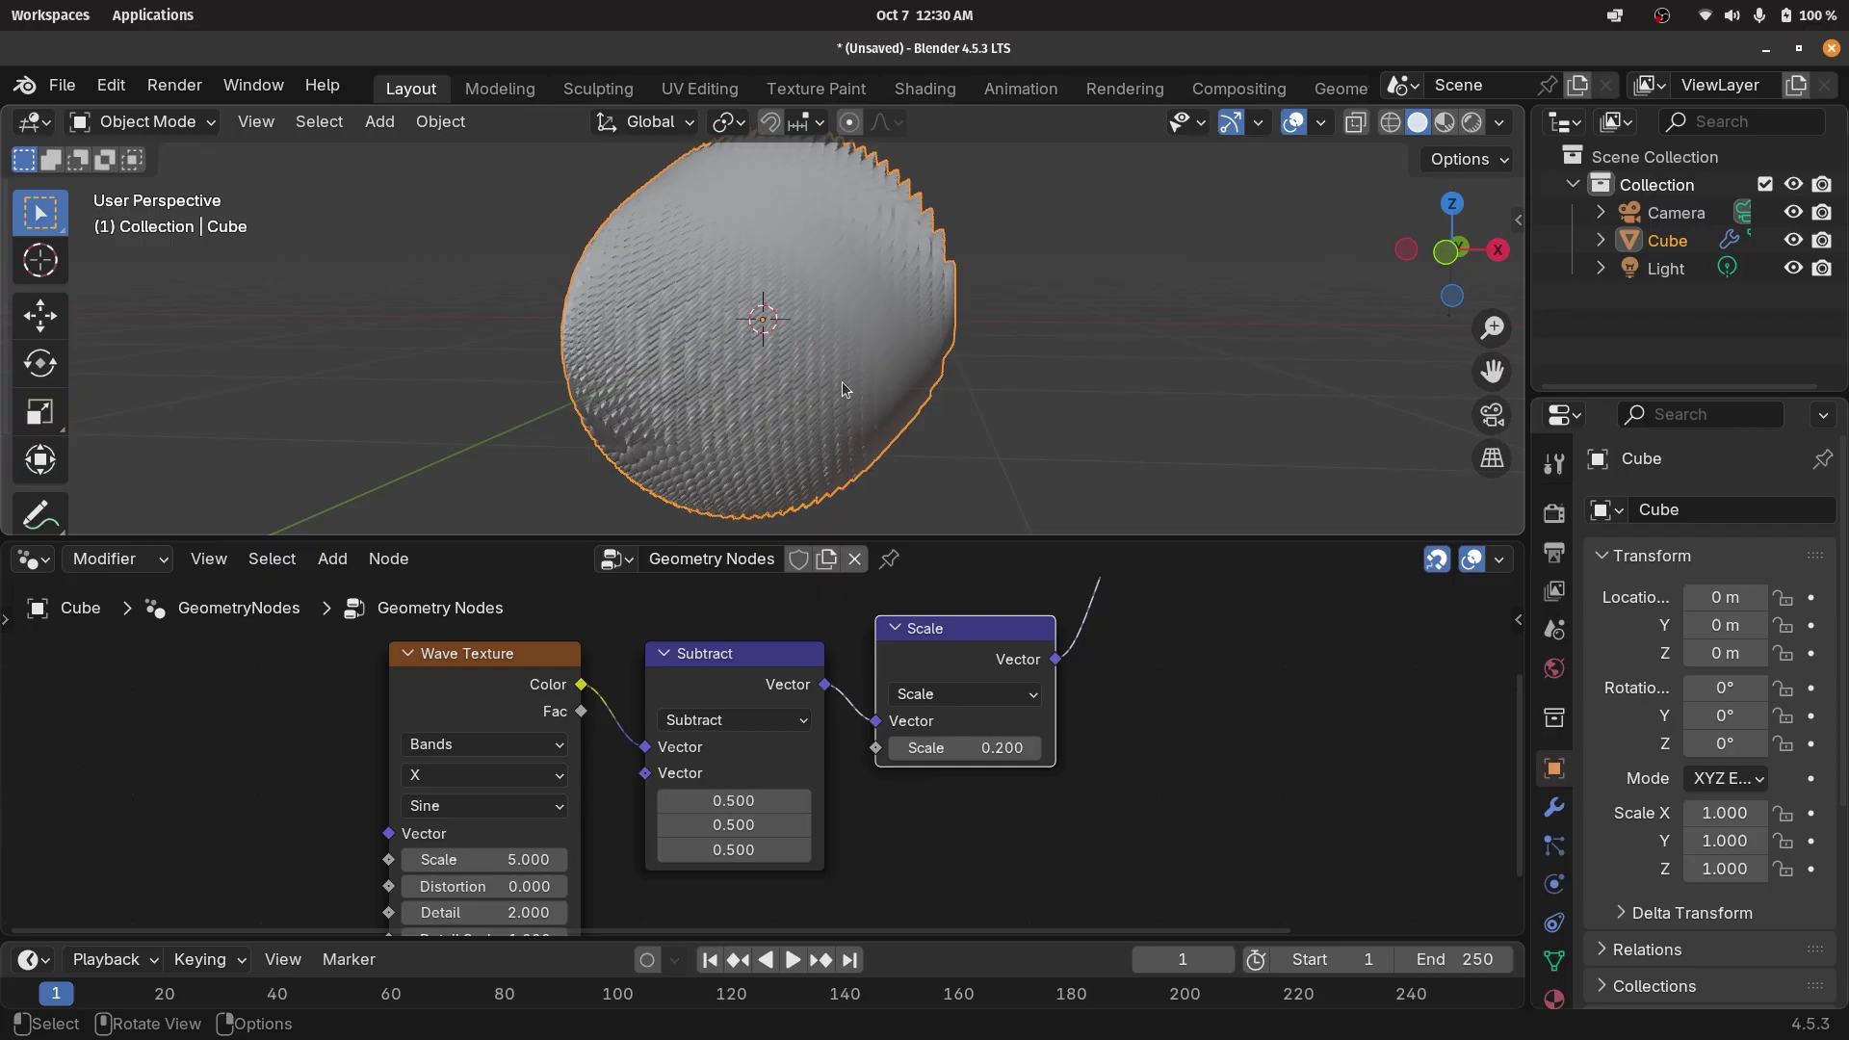
scroll(491, 838, "up", 1)
middle_click_drag(491, 838, 763, 748)
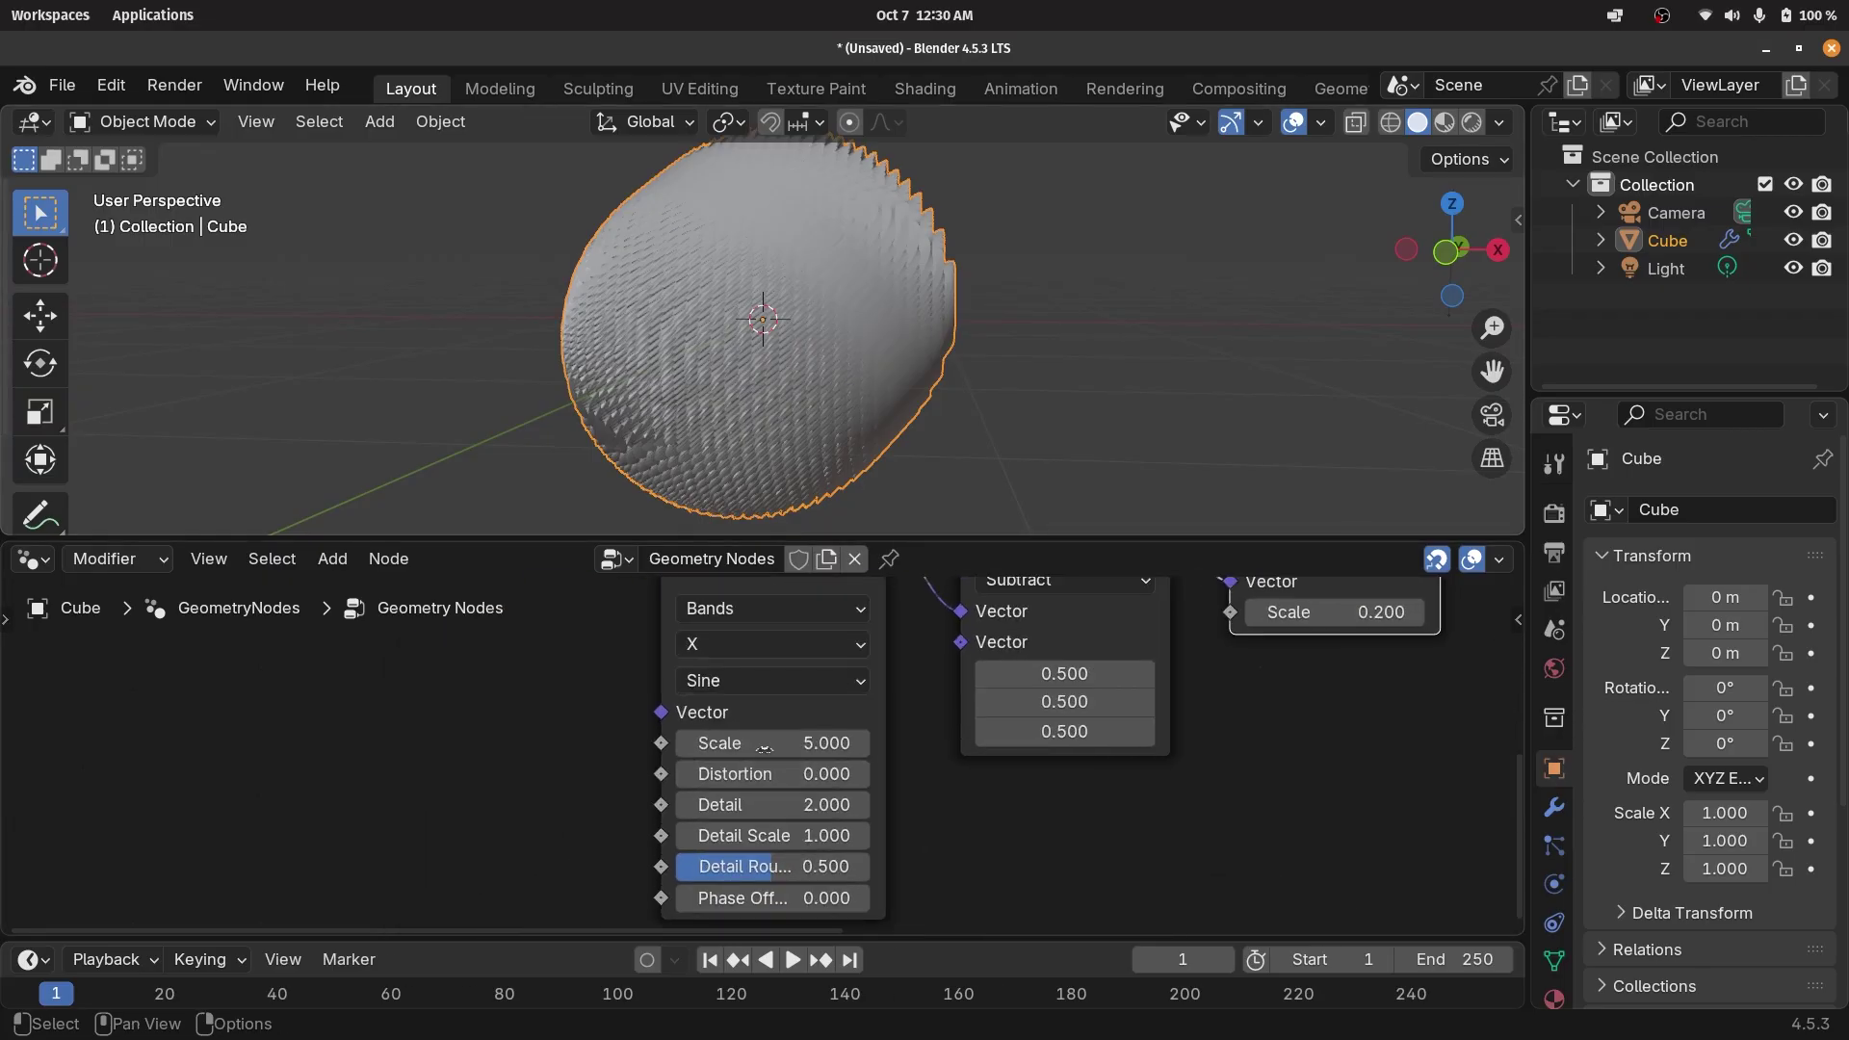
left_click(767, 742)
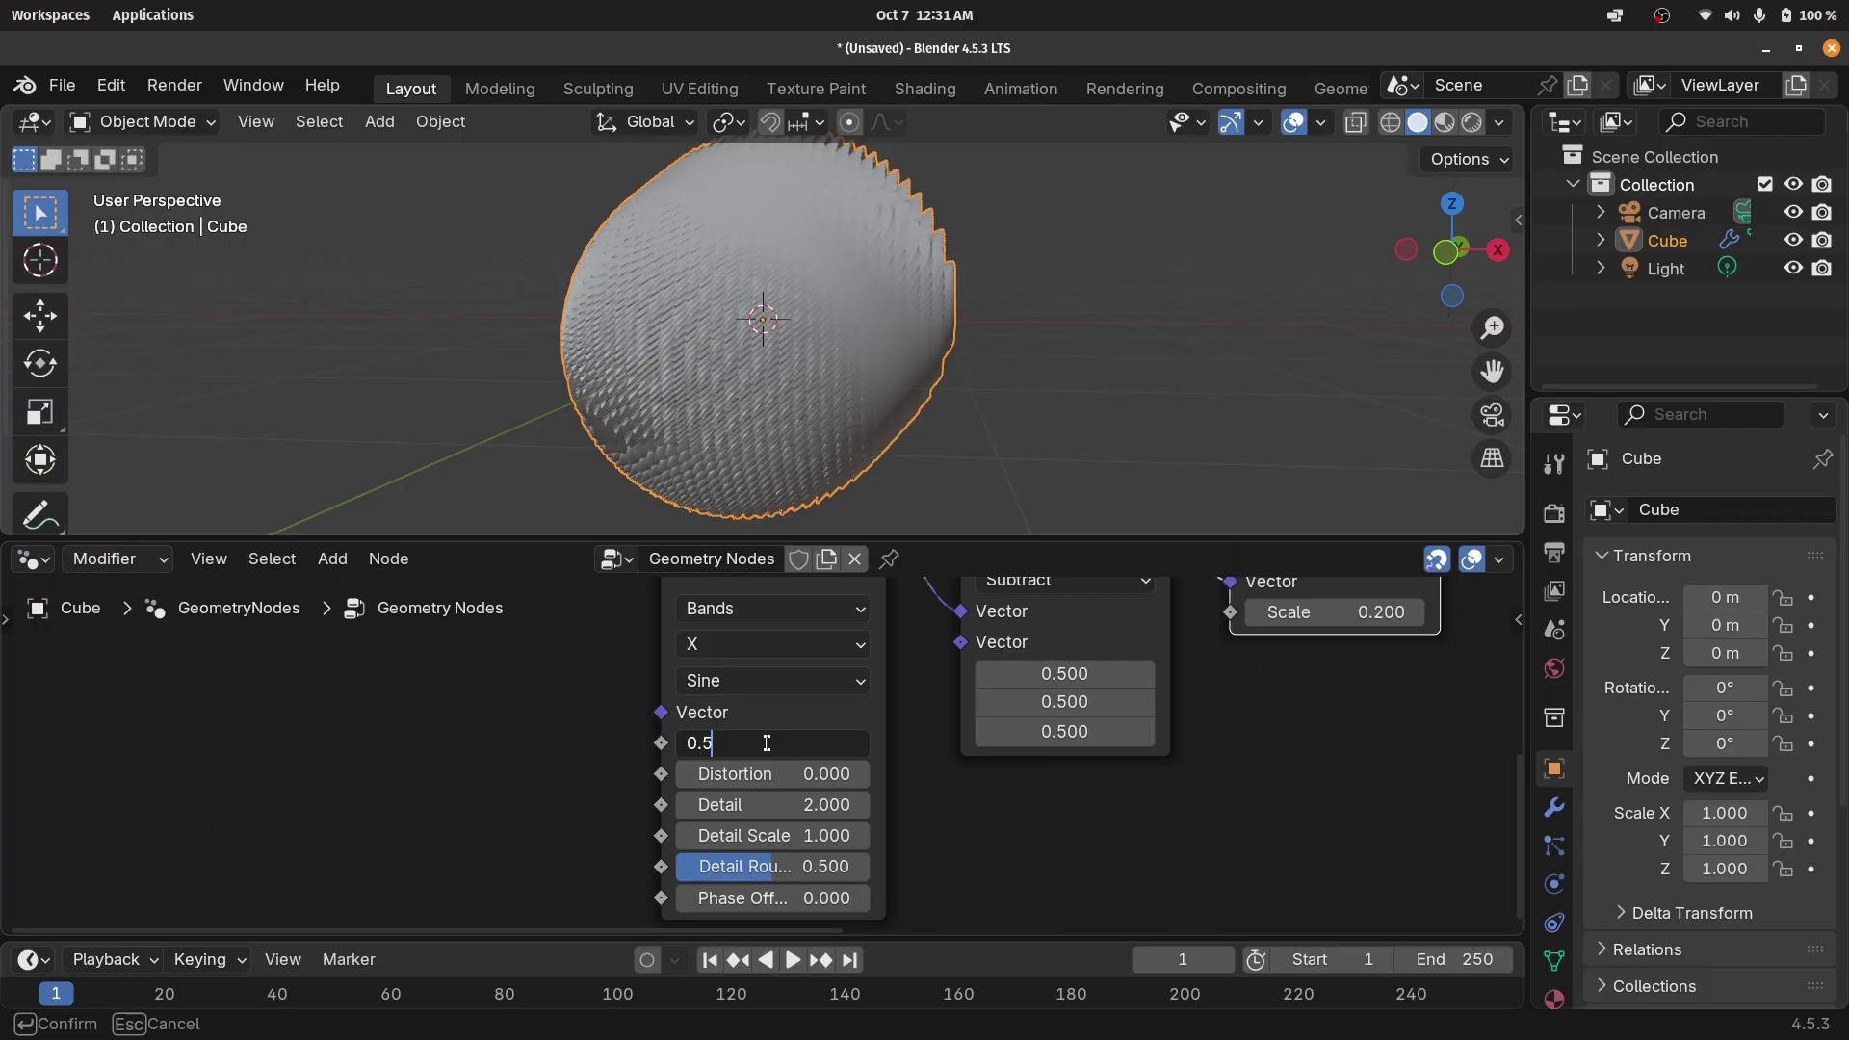
type("0.5")
key("Return")
Set the Wave Texture node's Distortion to 30.
middle_click_drag(1059, 289, 503, 286)
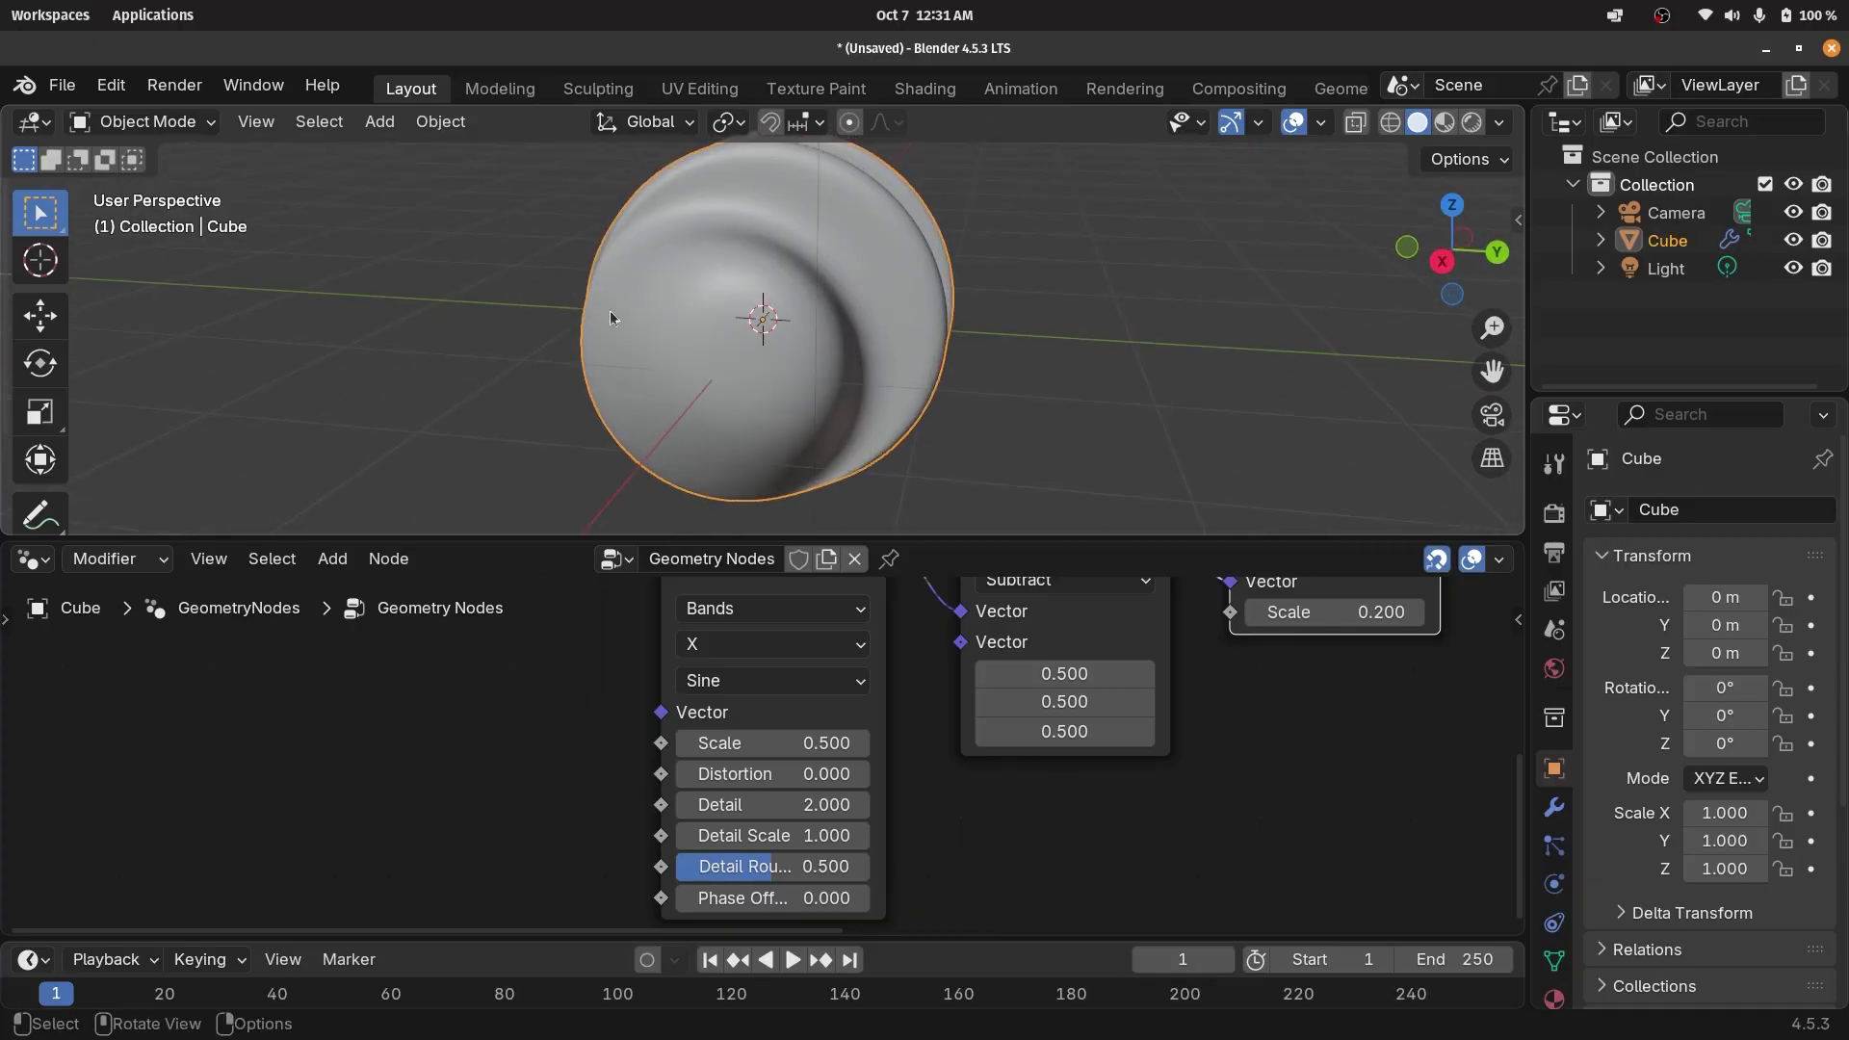
middle_click_drag(610, 310, 939, 304)
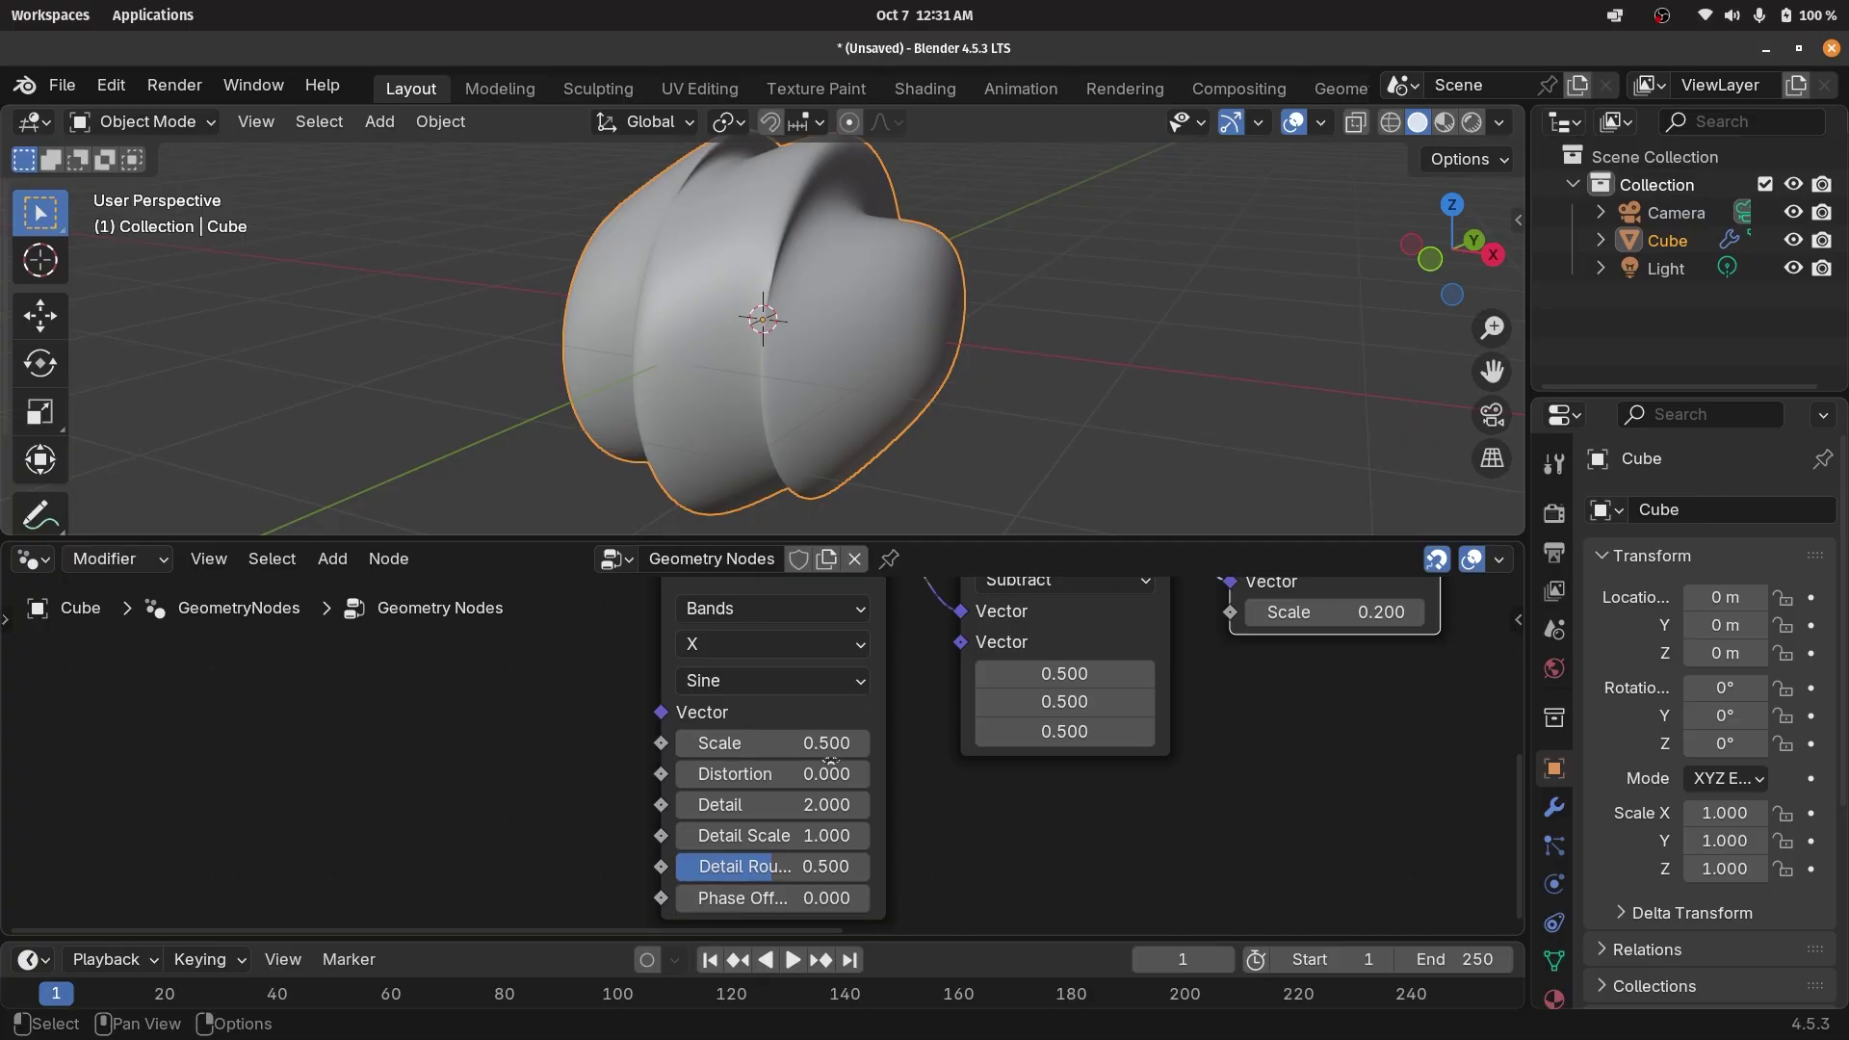
mouse_move(831, 765)
left_mouse_down()
mouse_move(895, 765)
mouse_move(809, 778)
left_mouse_up()
left_click(794, 773)
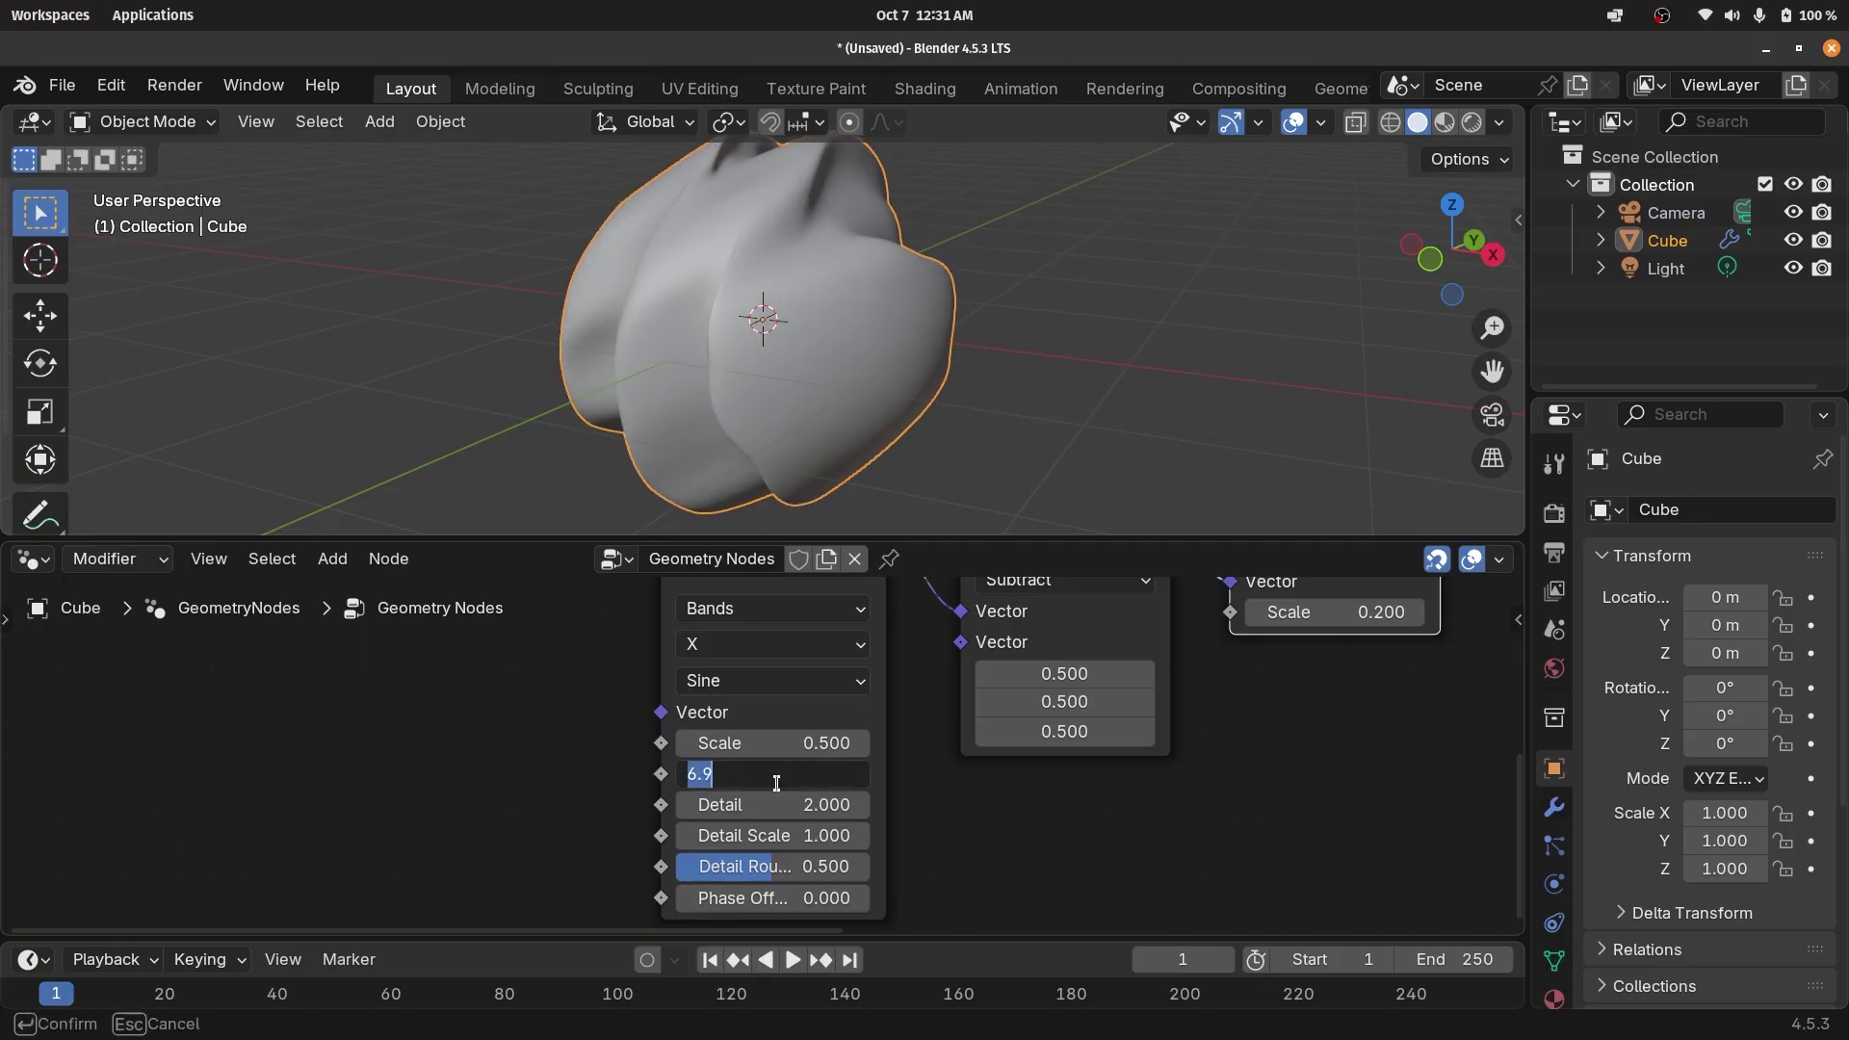
key("Return")
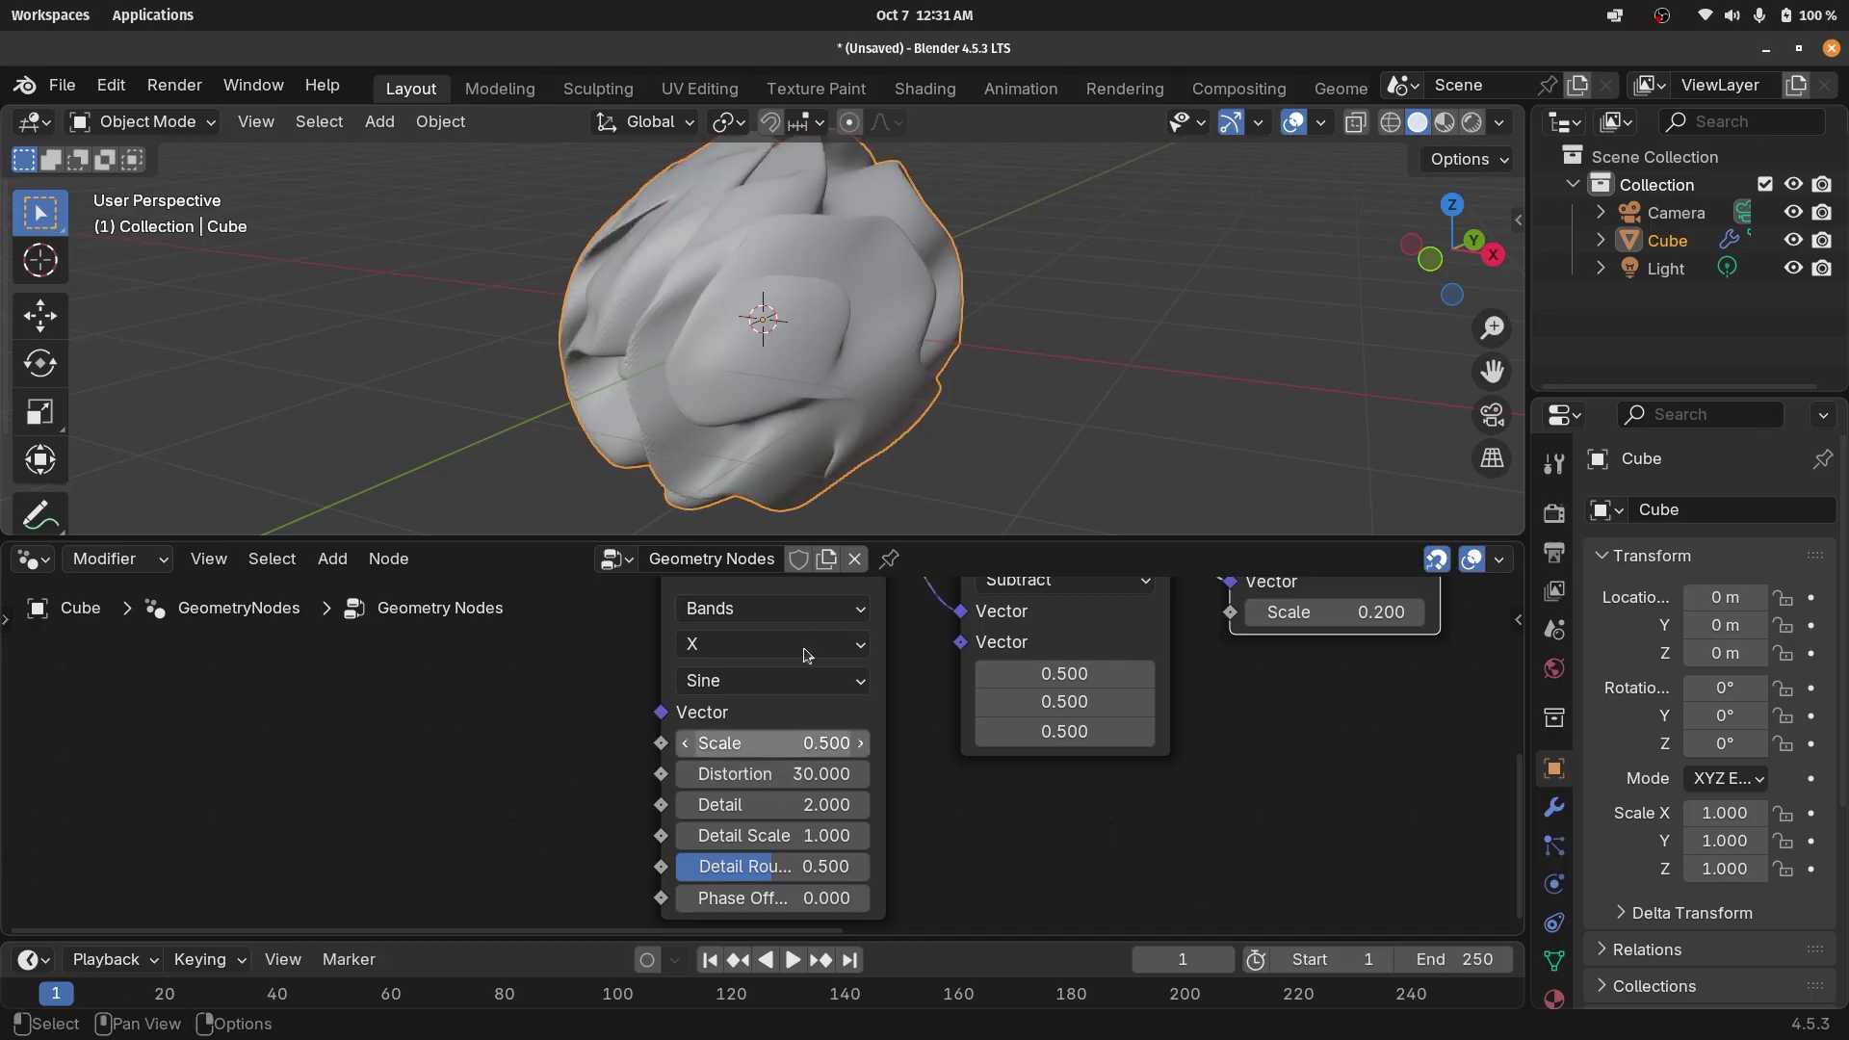
Insert a Set Shade Smooth node on the link between Set Position and Group Output.
middle_click_drag(718, 289, 484, 314)
middle_click_drag(743, 364, 925, 449)
scroll(943, 376, "up", 1)
scroll(948, 386, "down", 1)
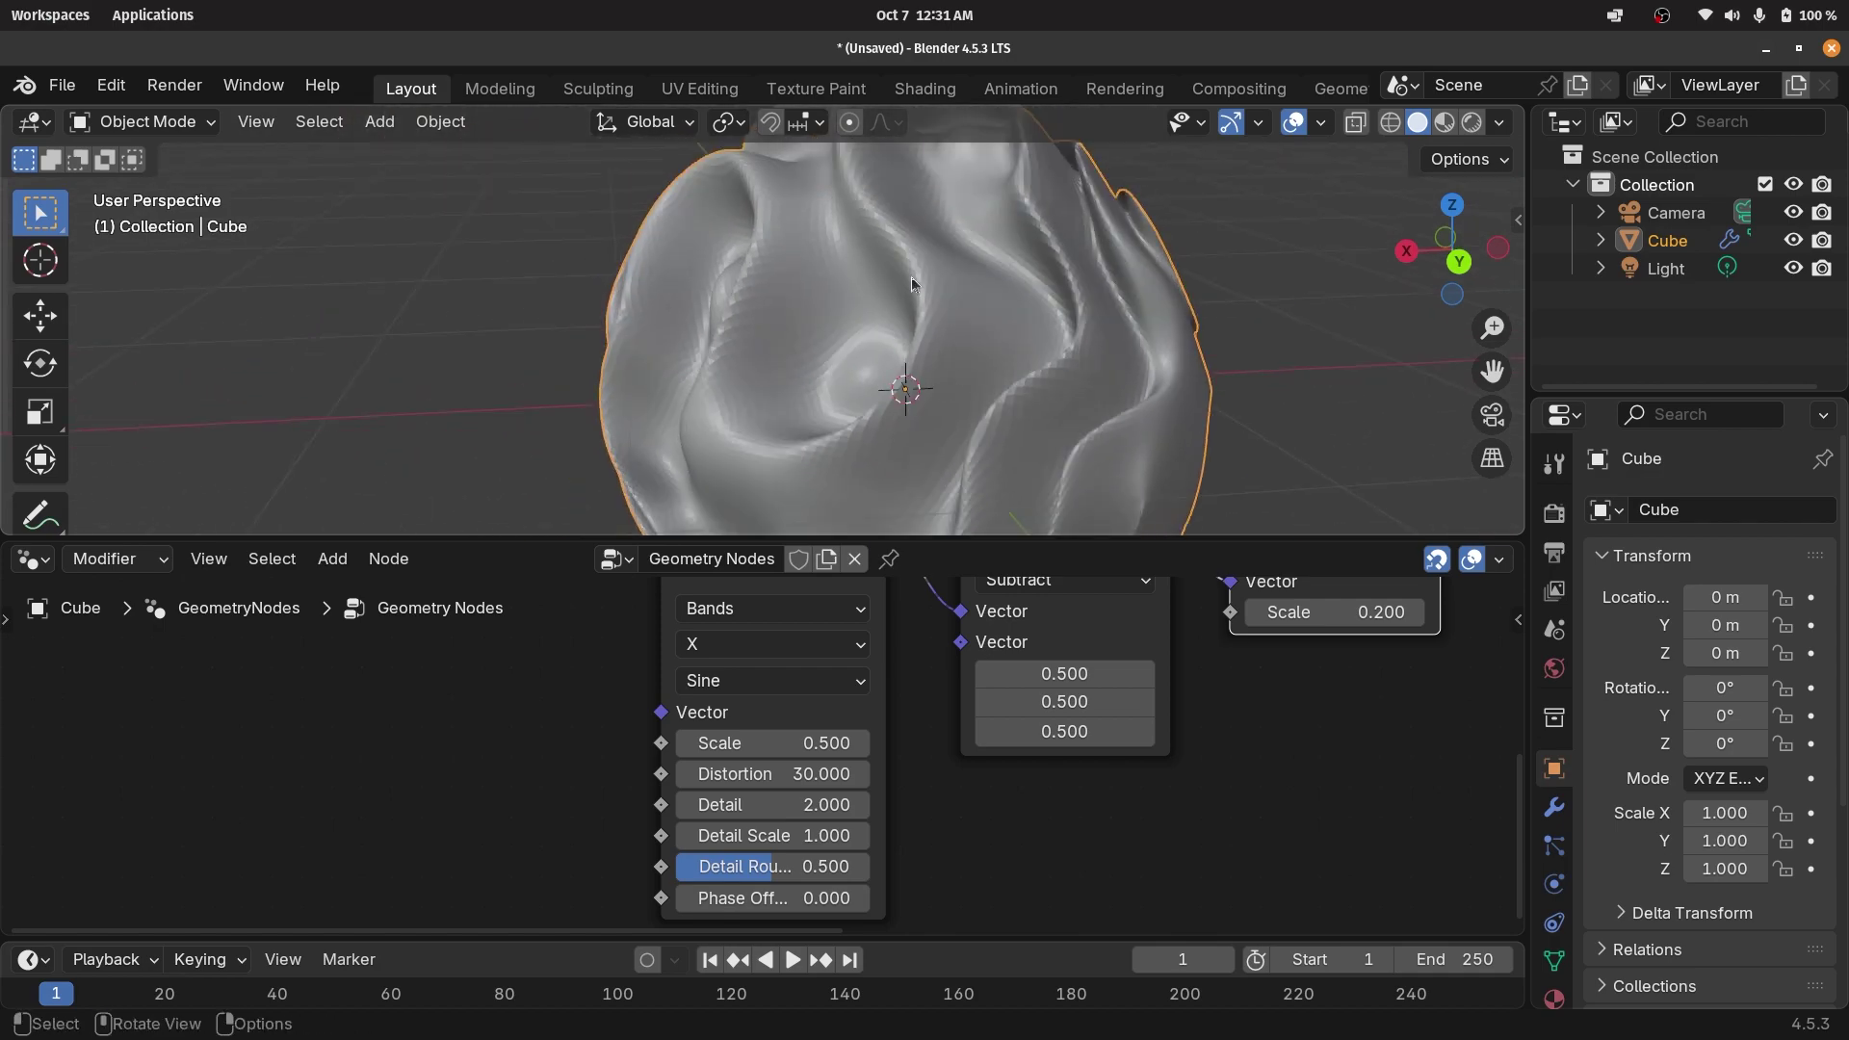
scroll(955, 290, "up", 1)
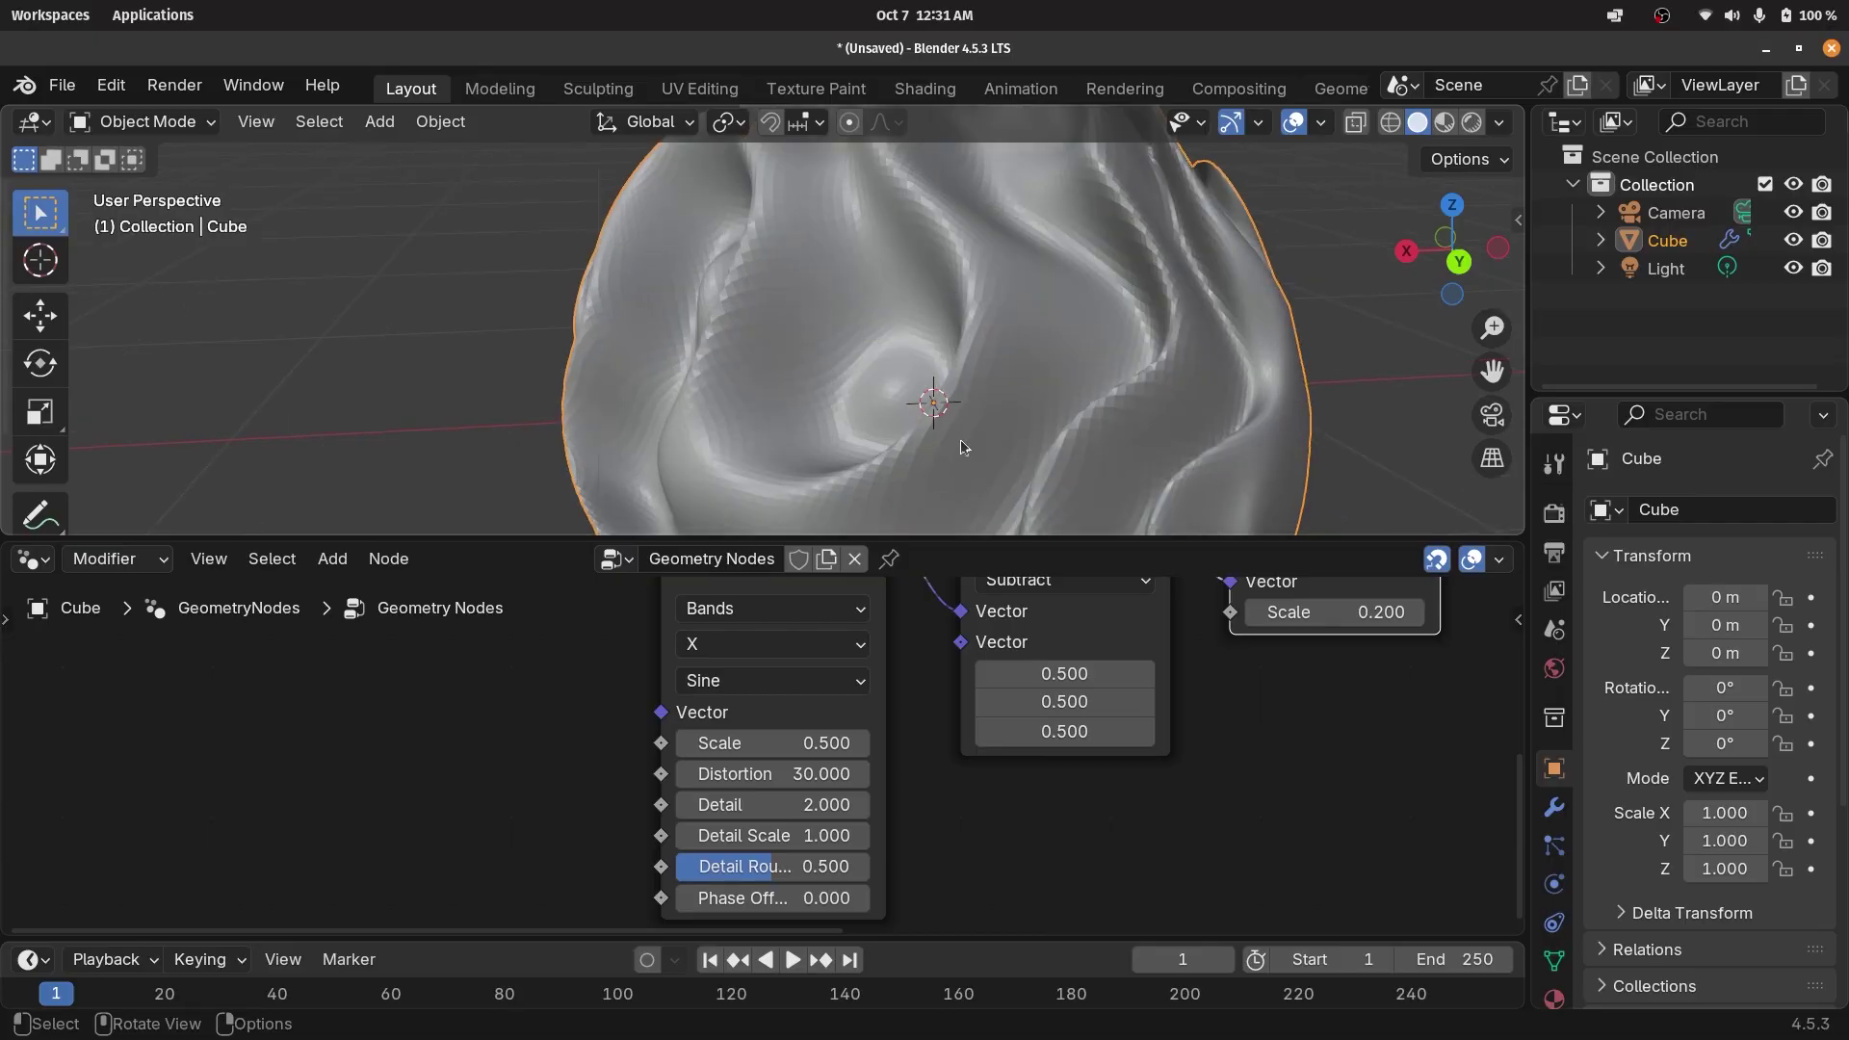
scroll(963, 446, "down", 1)
scroll(917, 819, "down", 5)
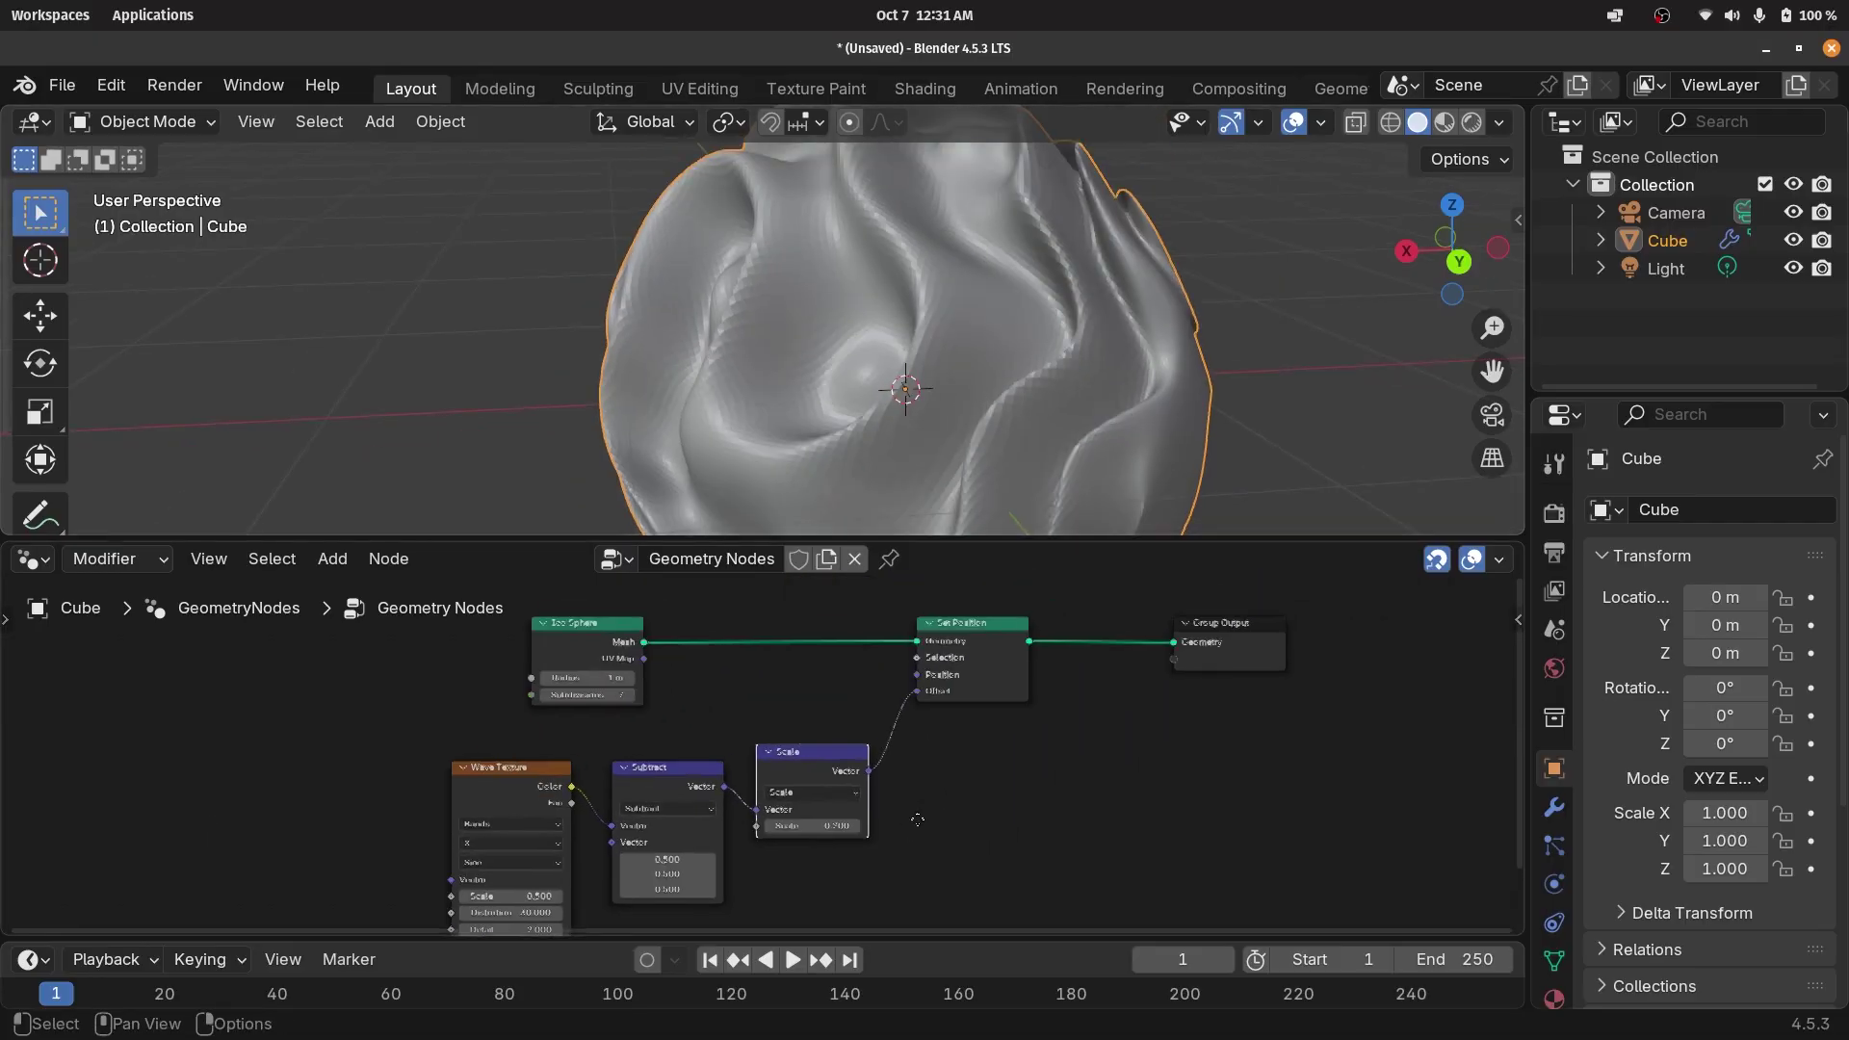
scroll(917, 820, "up", 3)
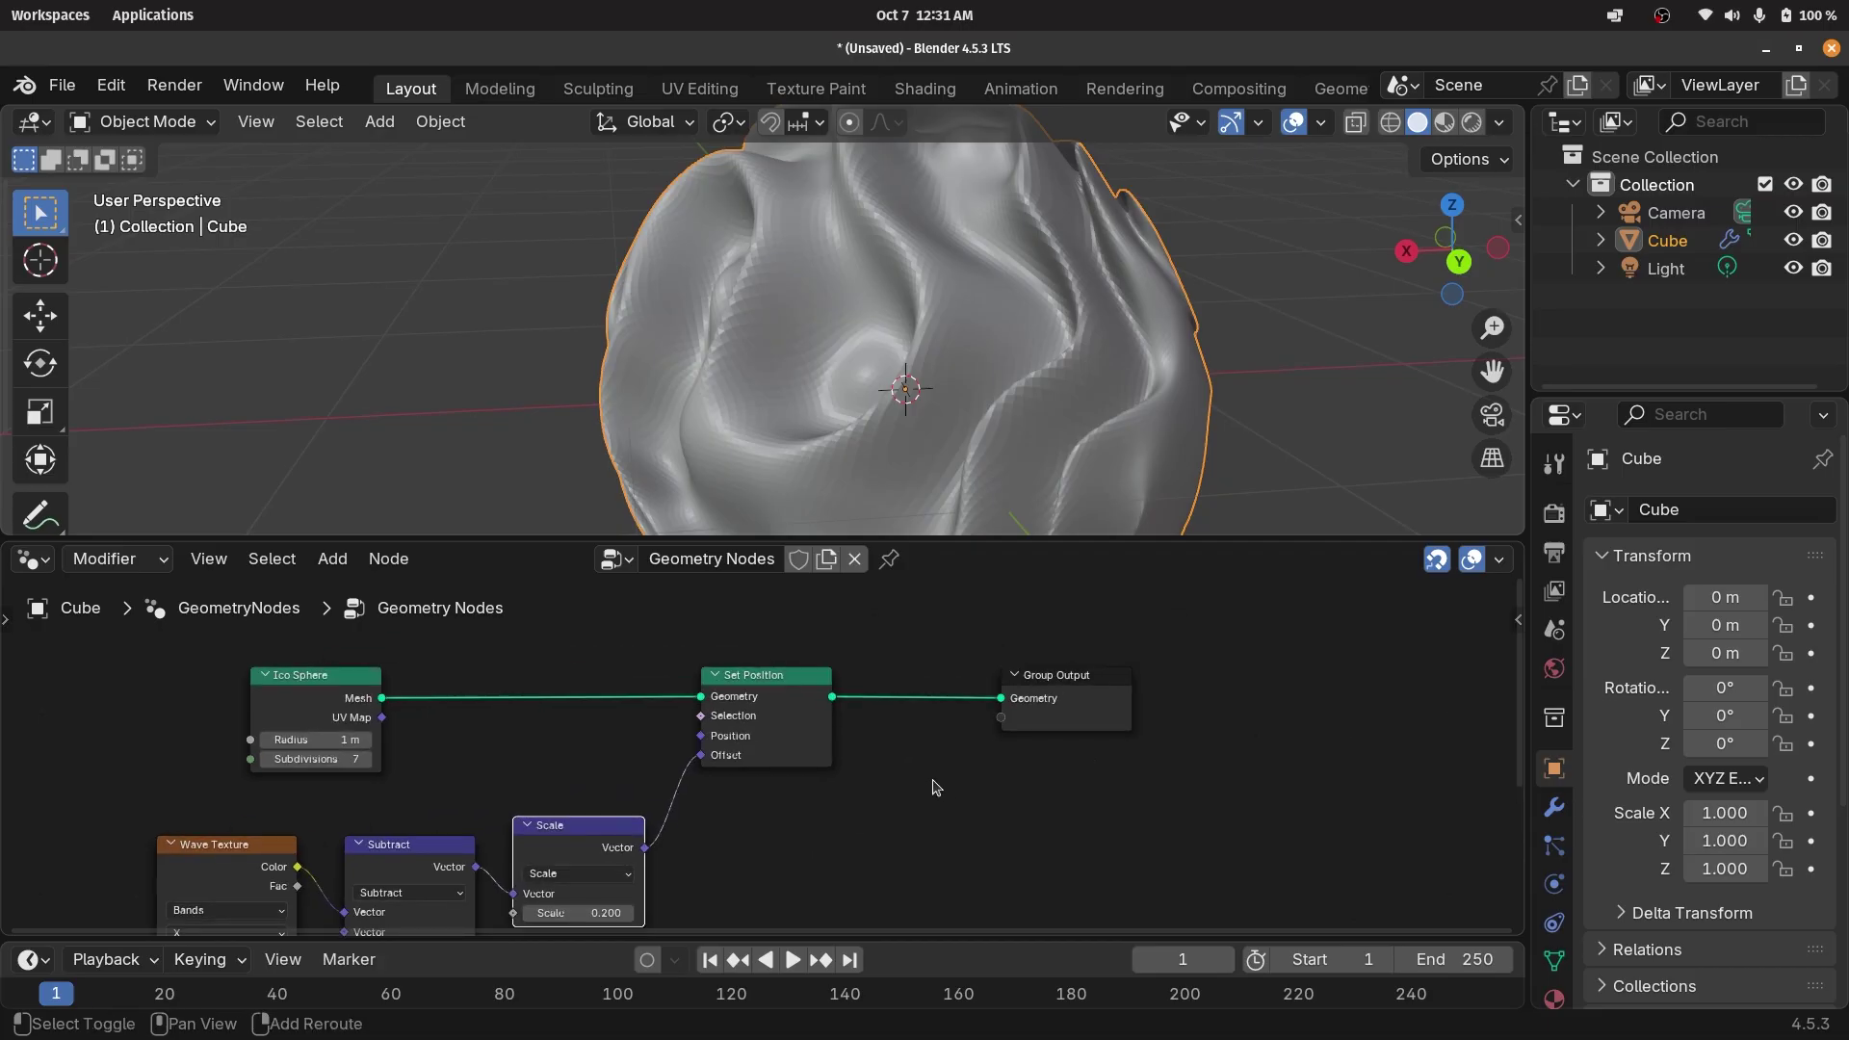
key("shift+a")
type("set")
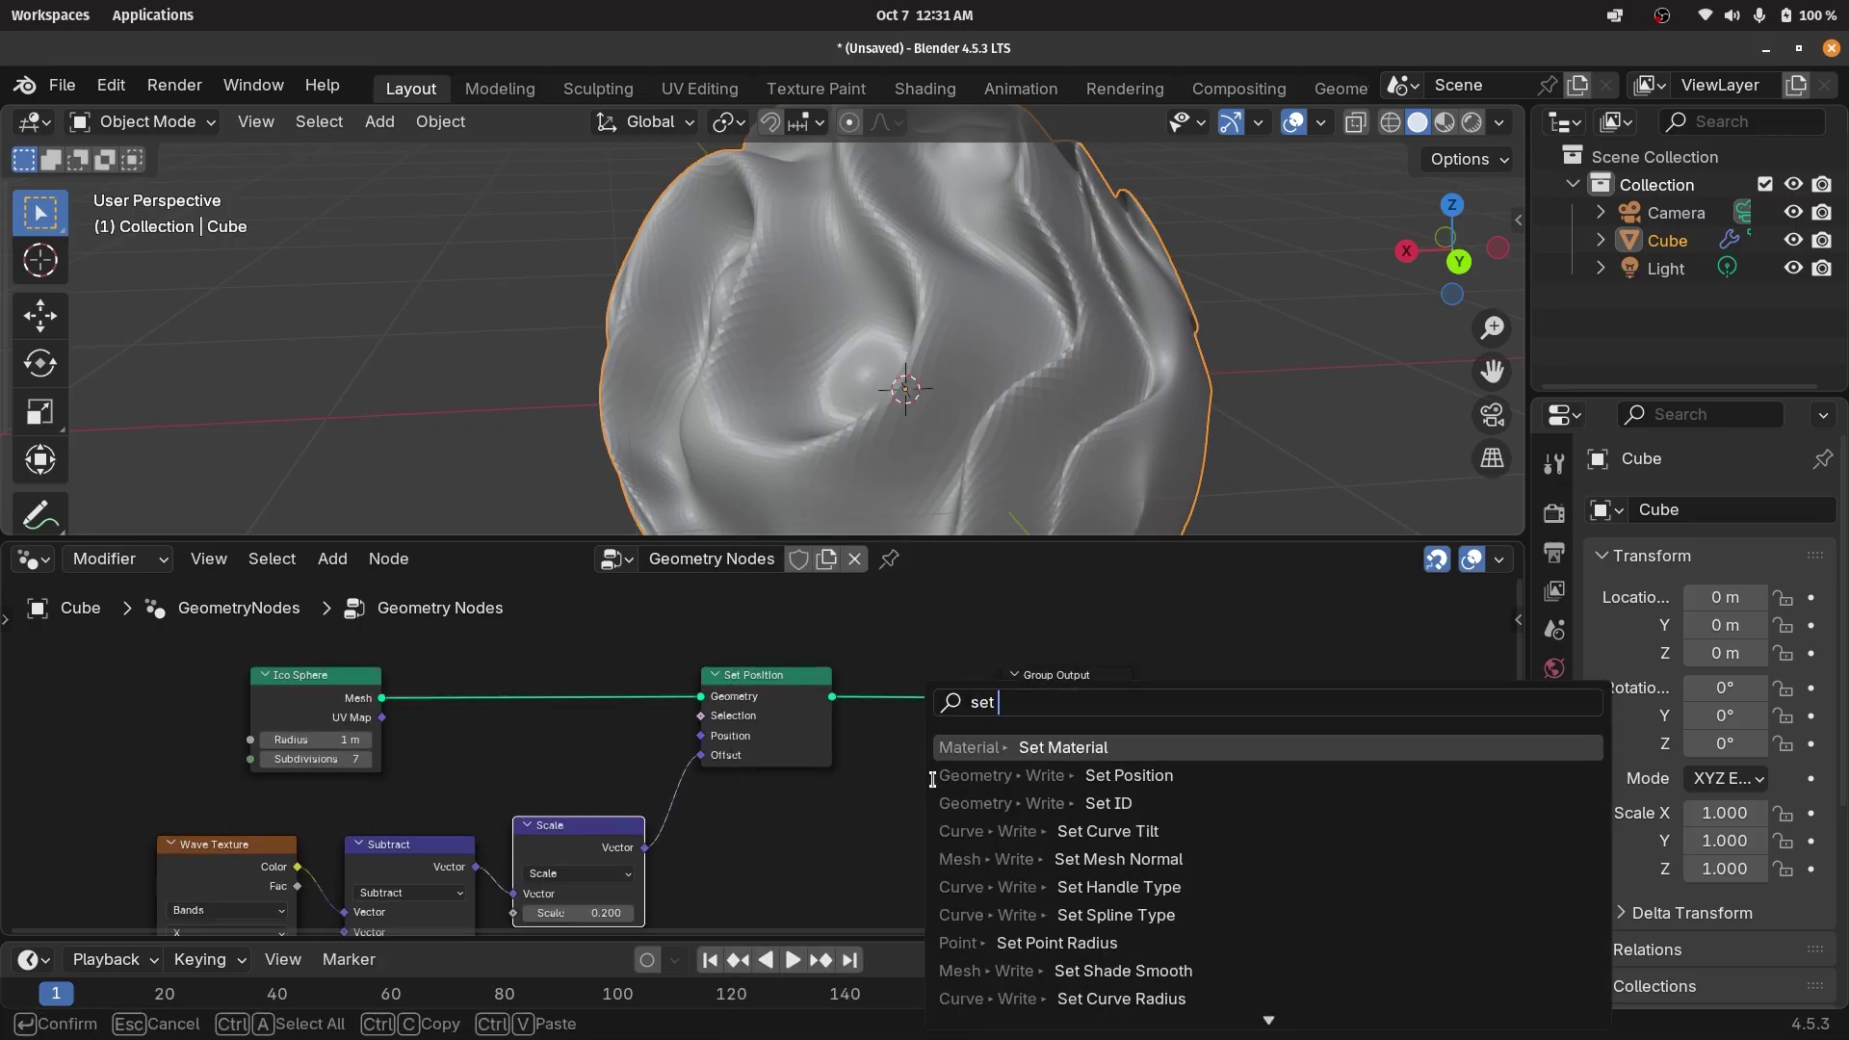
type(" sha")
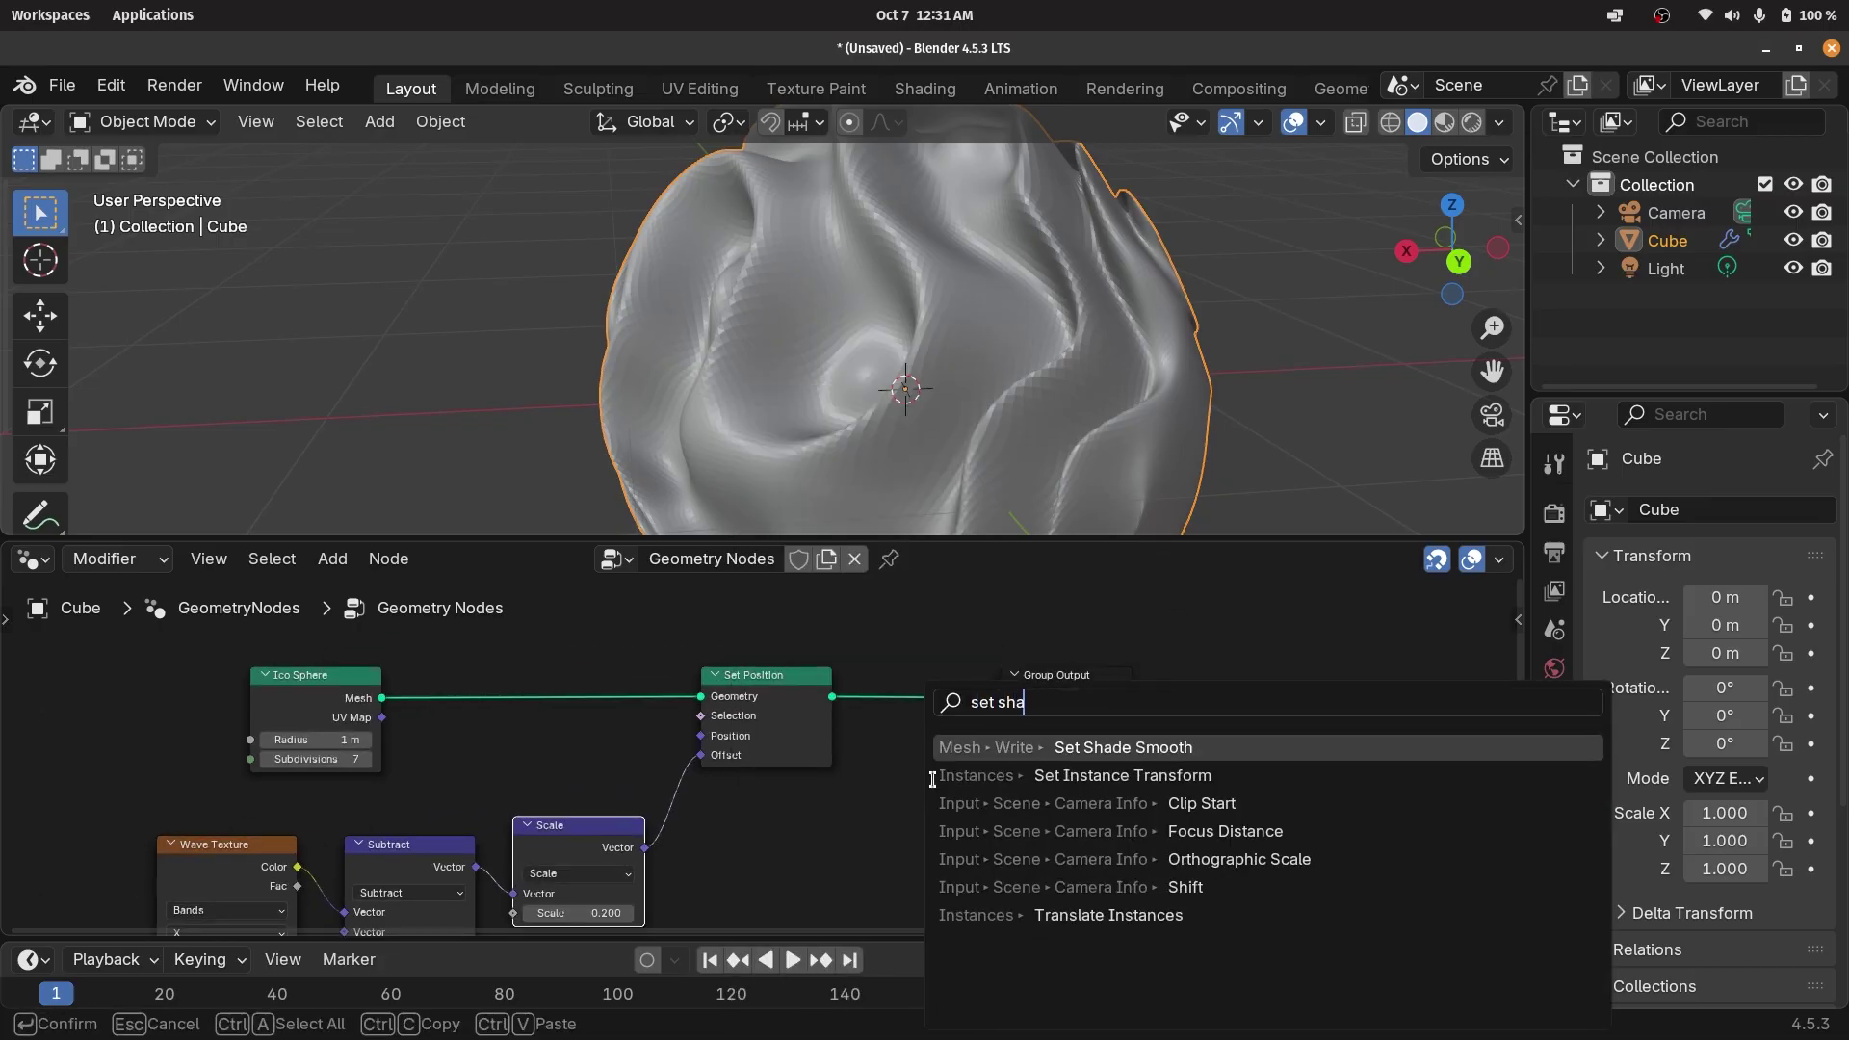
left_click(1109, 735)
left_click(911, 644)
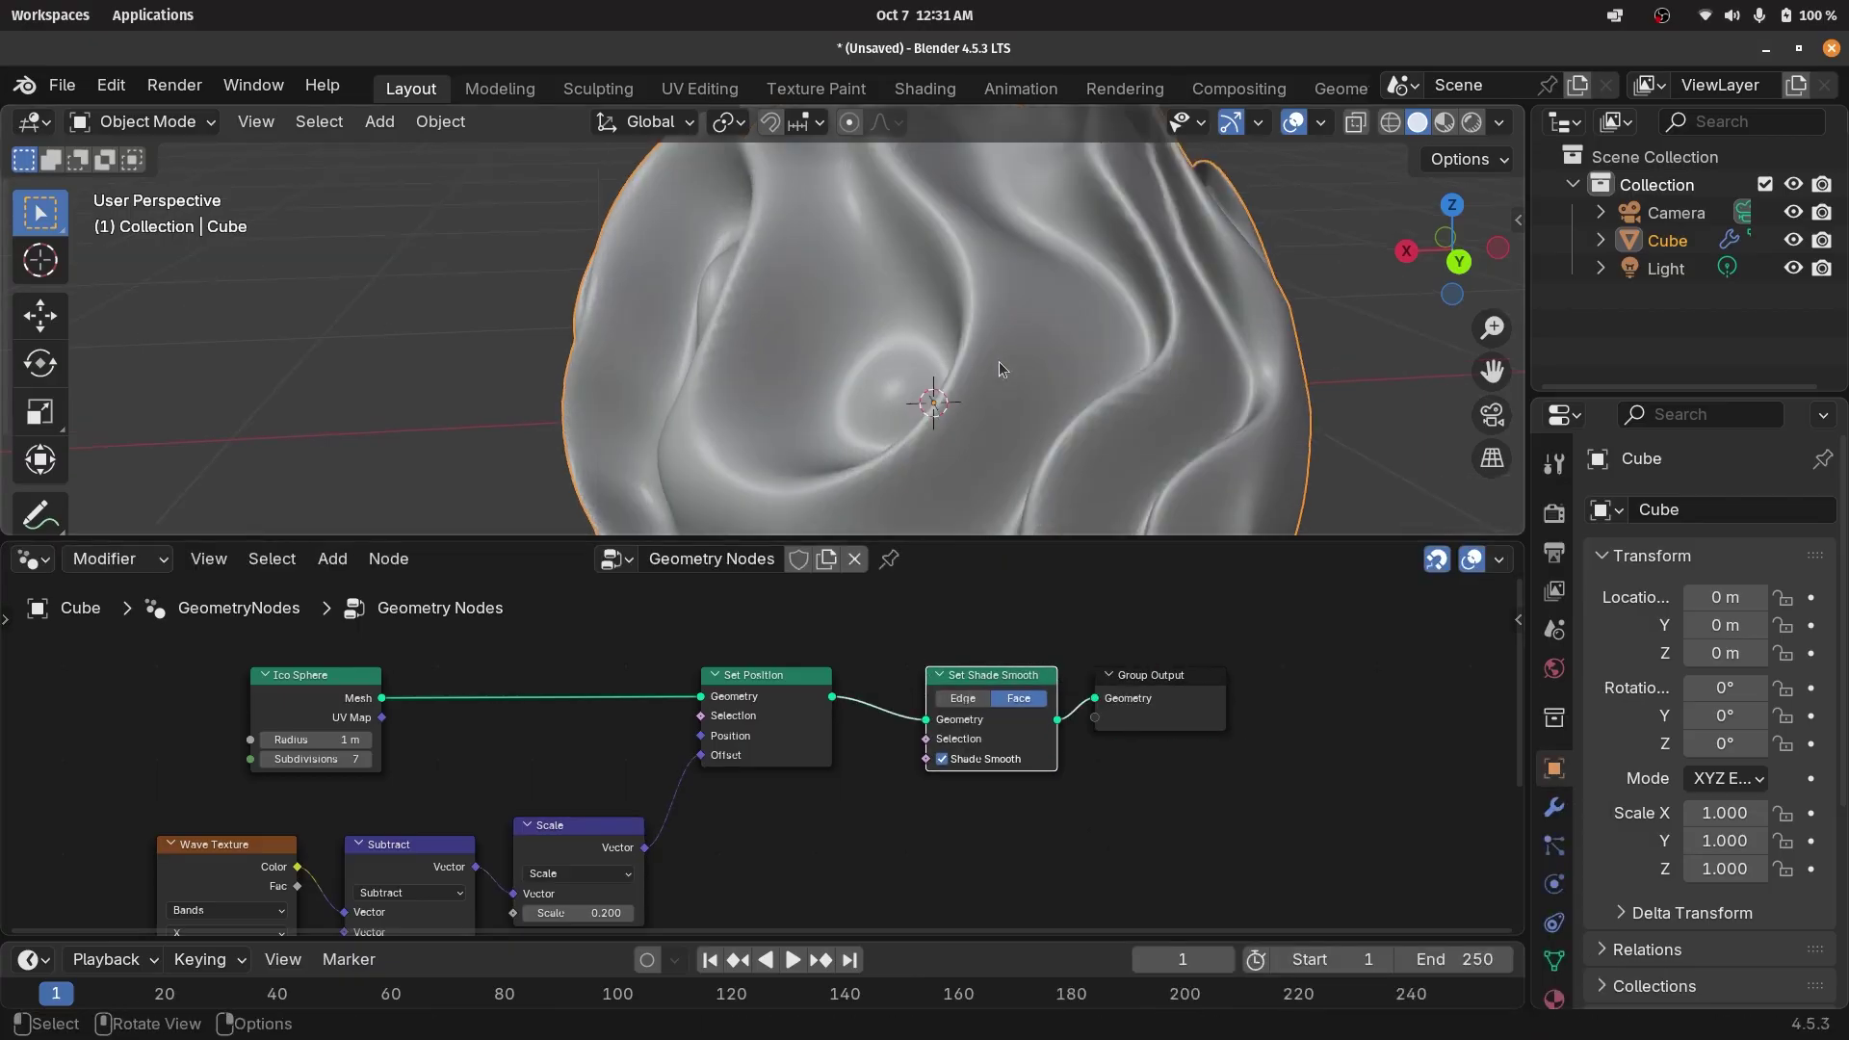
Set the Ico Sphere node's Subdivisions to 8.
scroll(1194, 443, "up", 1)
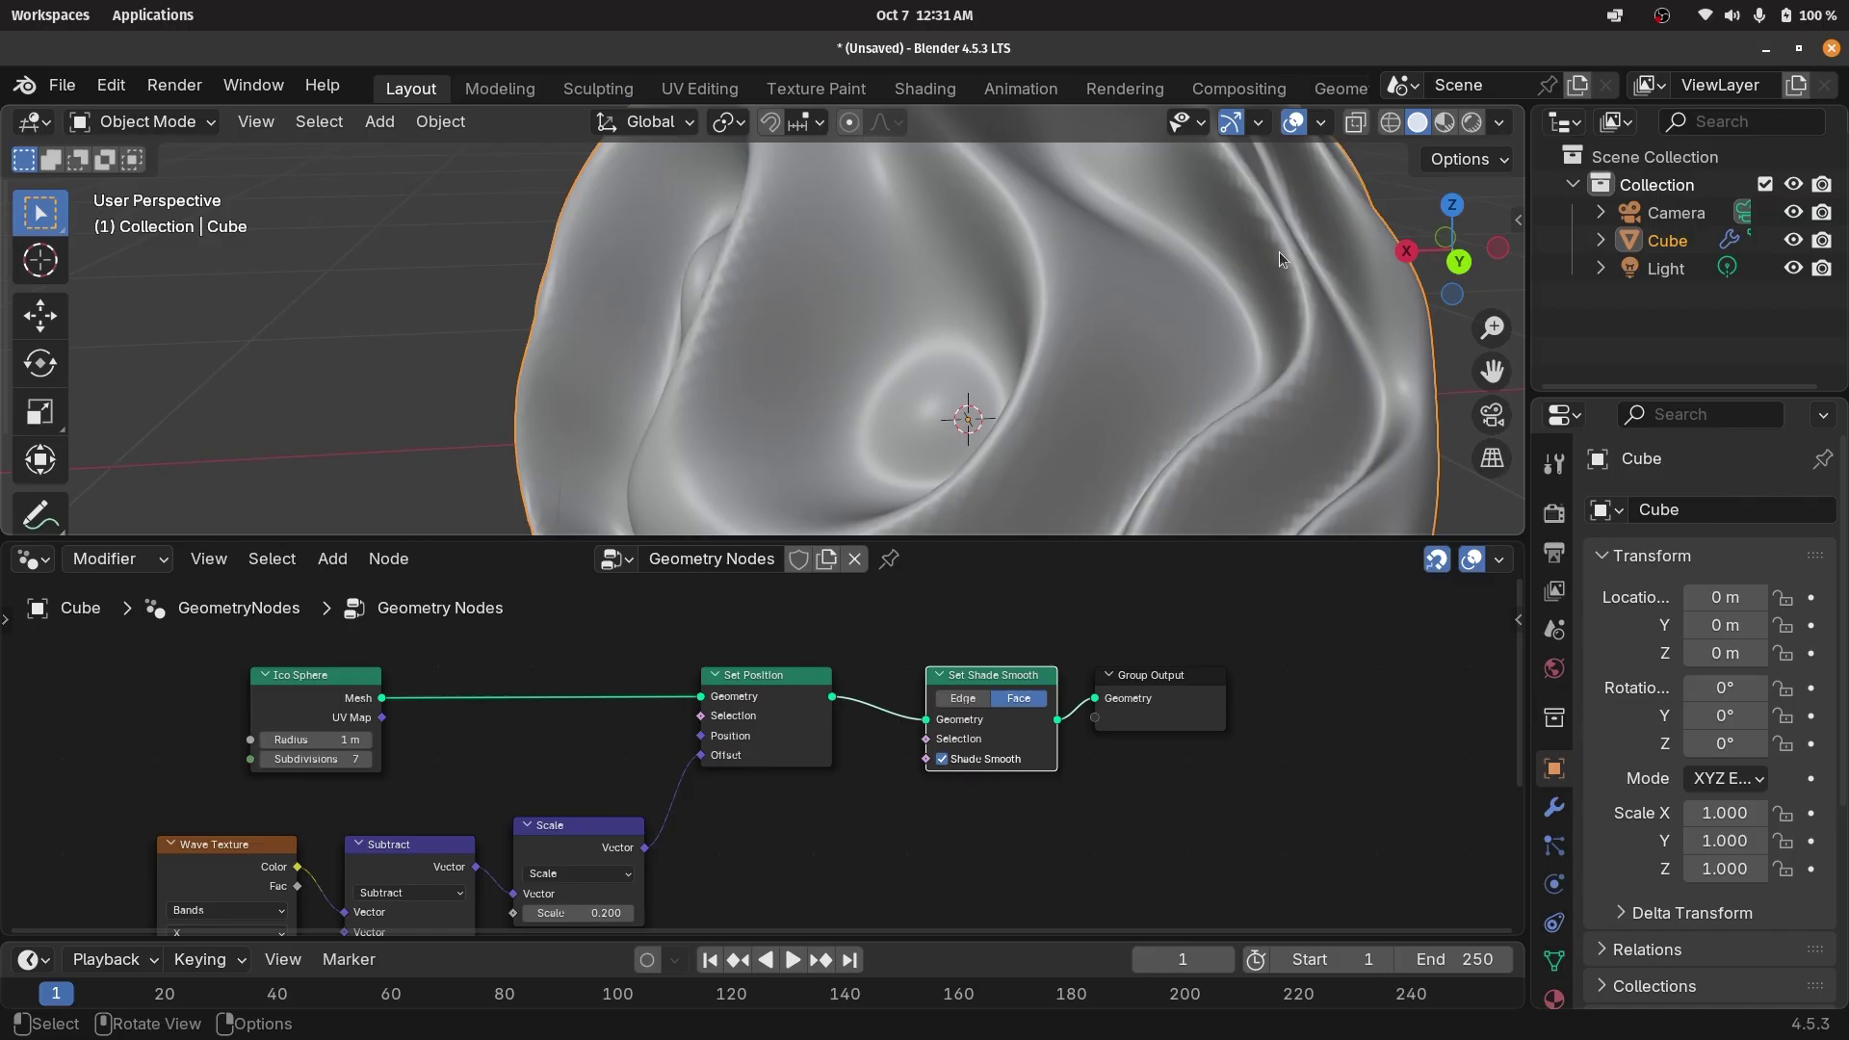
scroll(770, 807, "down", 4)
scroll(770, 807, "left", 8)
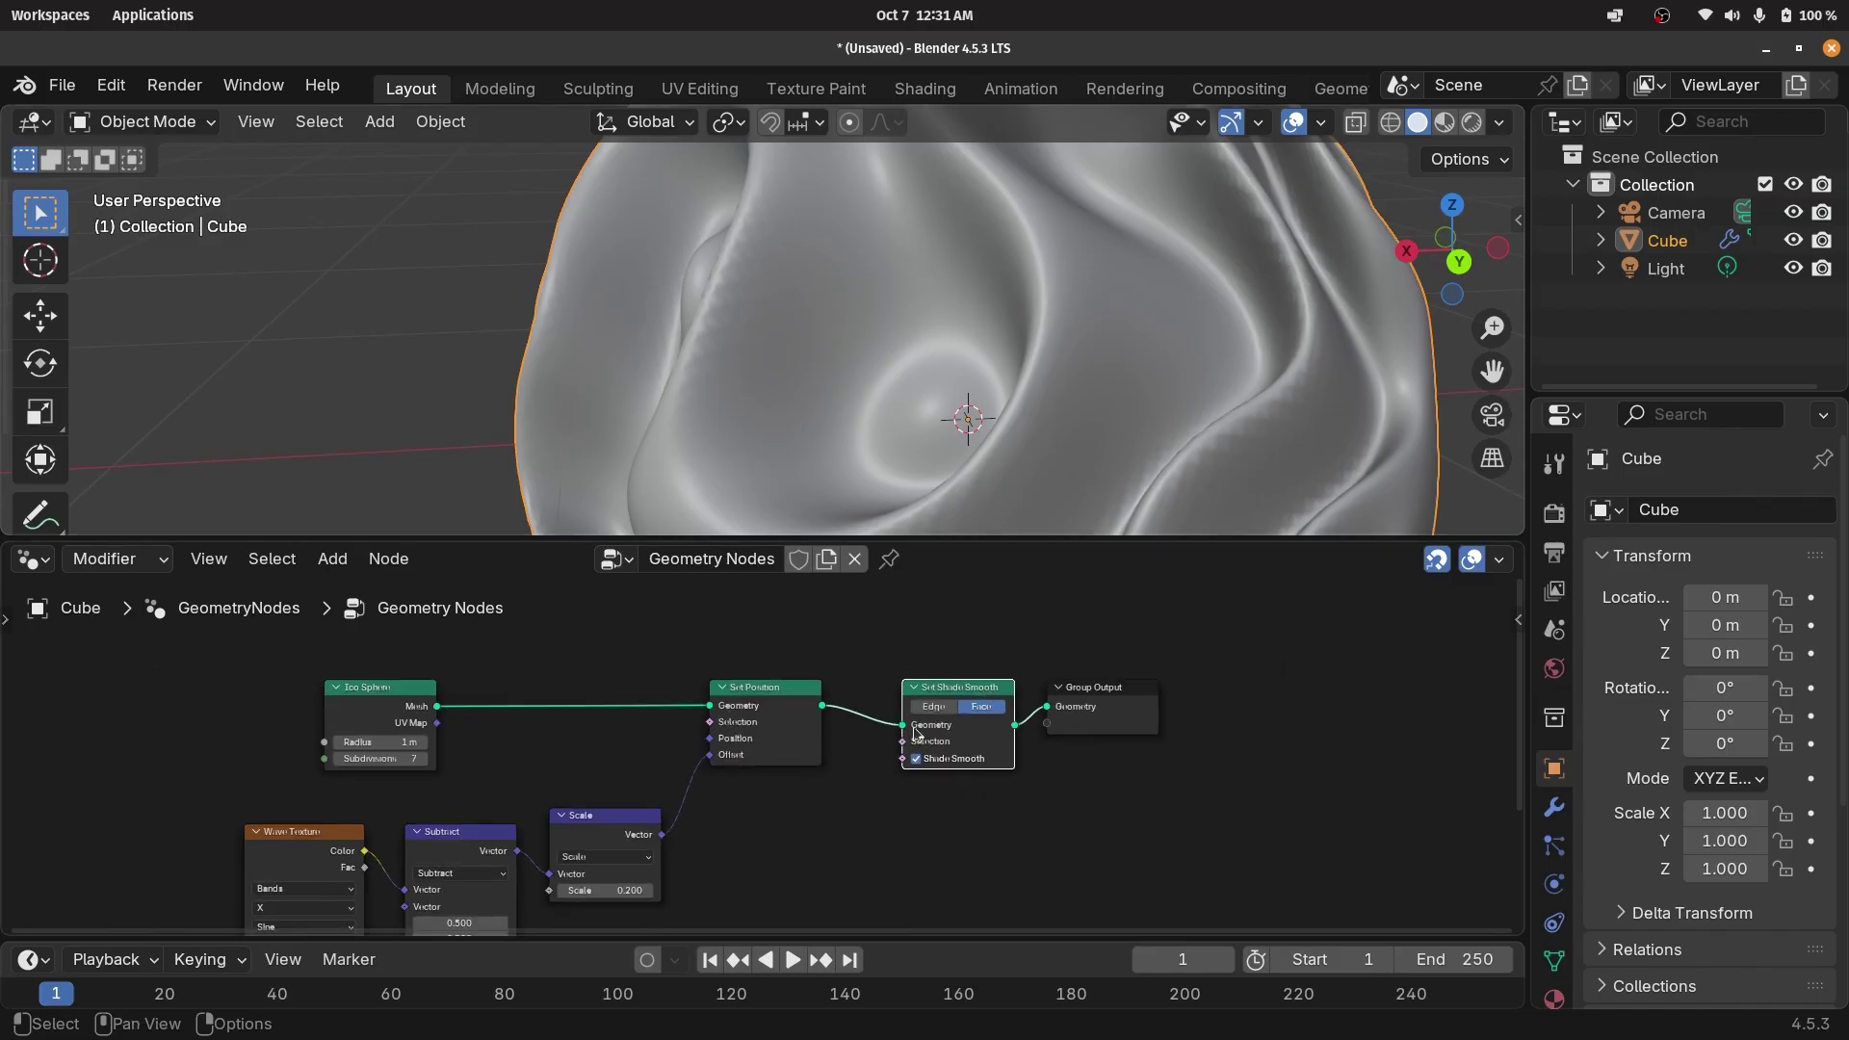
scroll(770, 807, "up", 4)
scroll(706, 692, "up", 4, "ctrl")
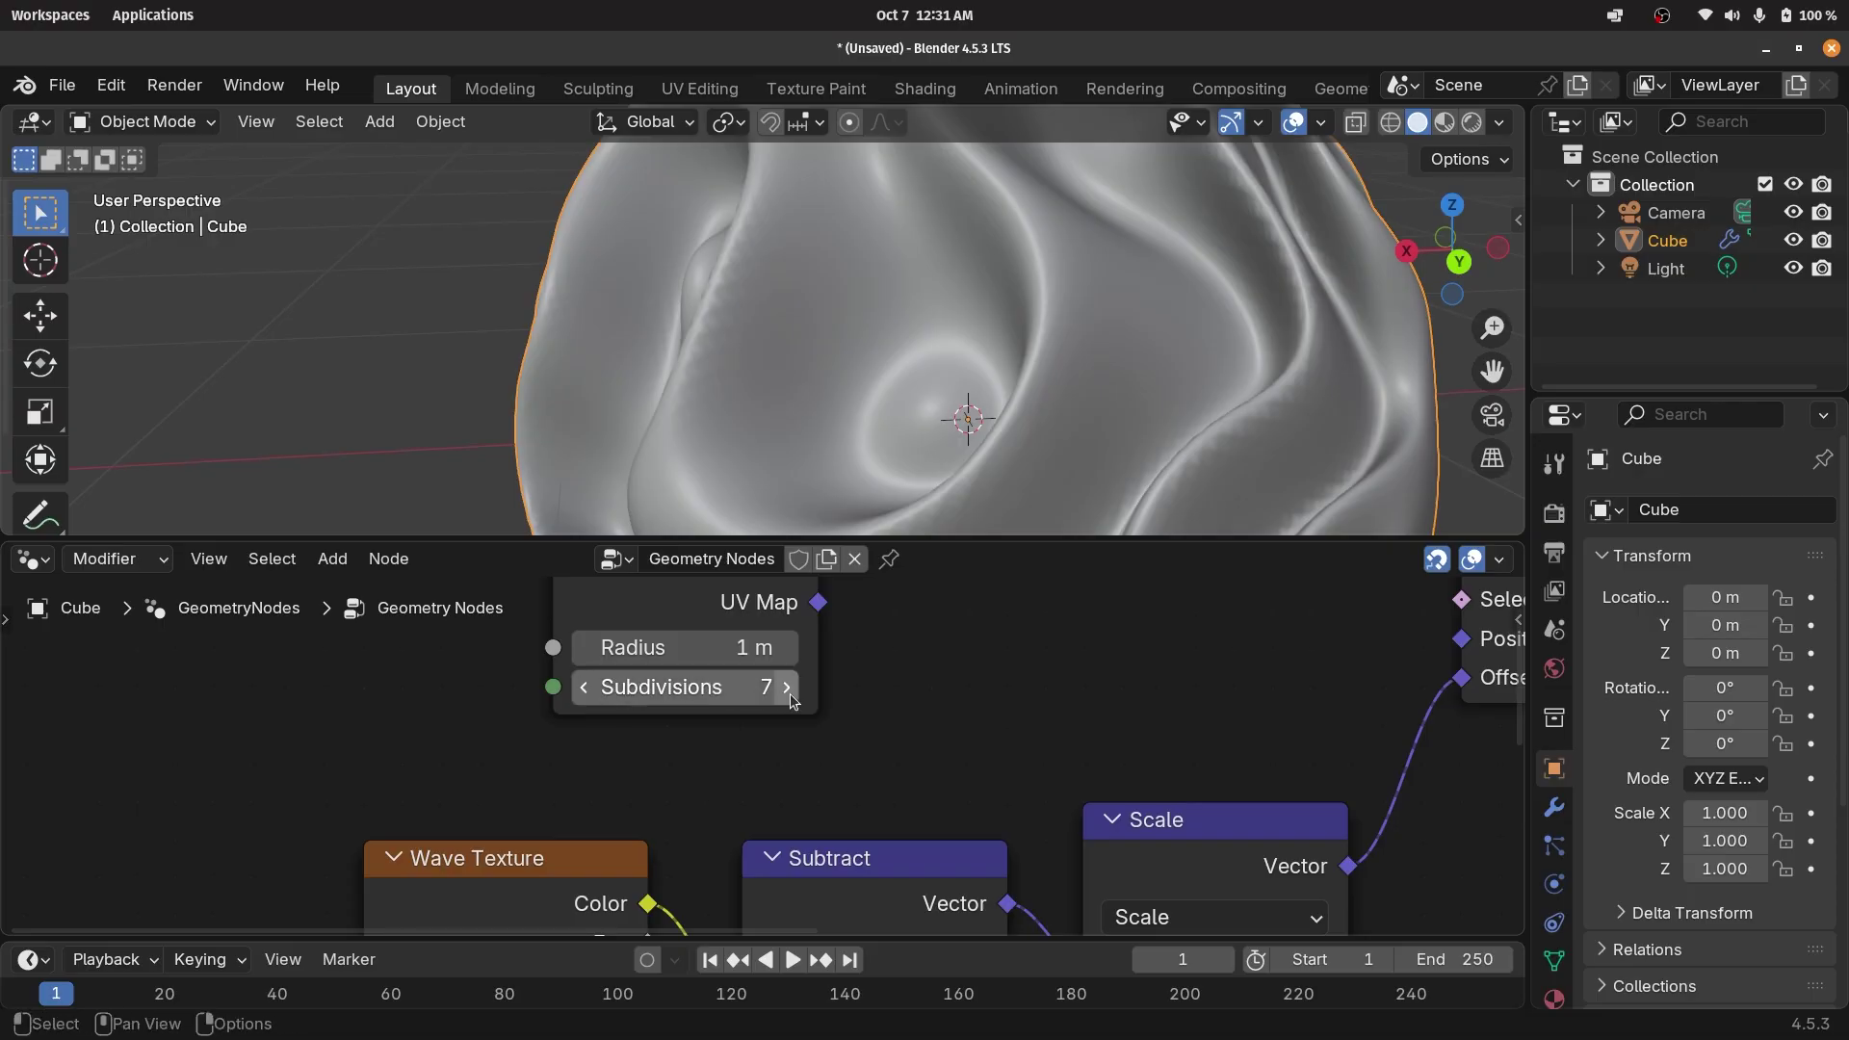
left_click(725, 690)
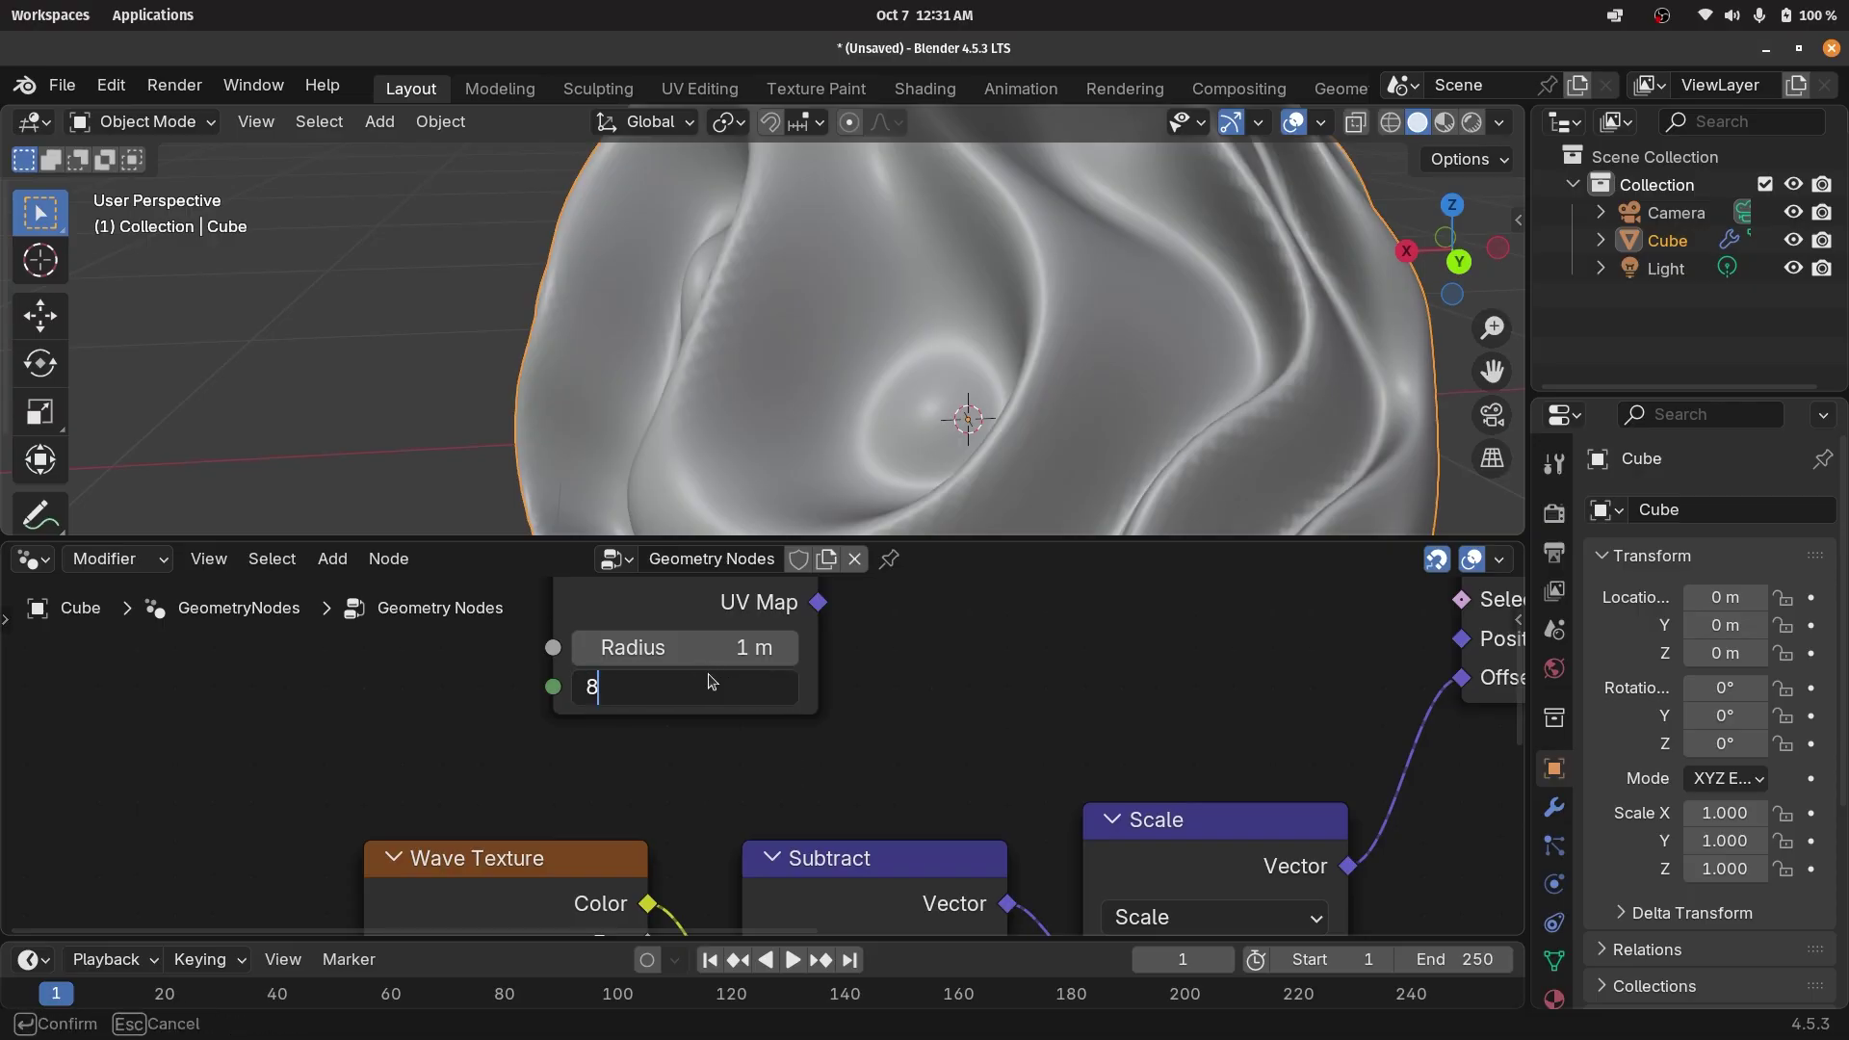
key("Return")
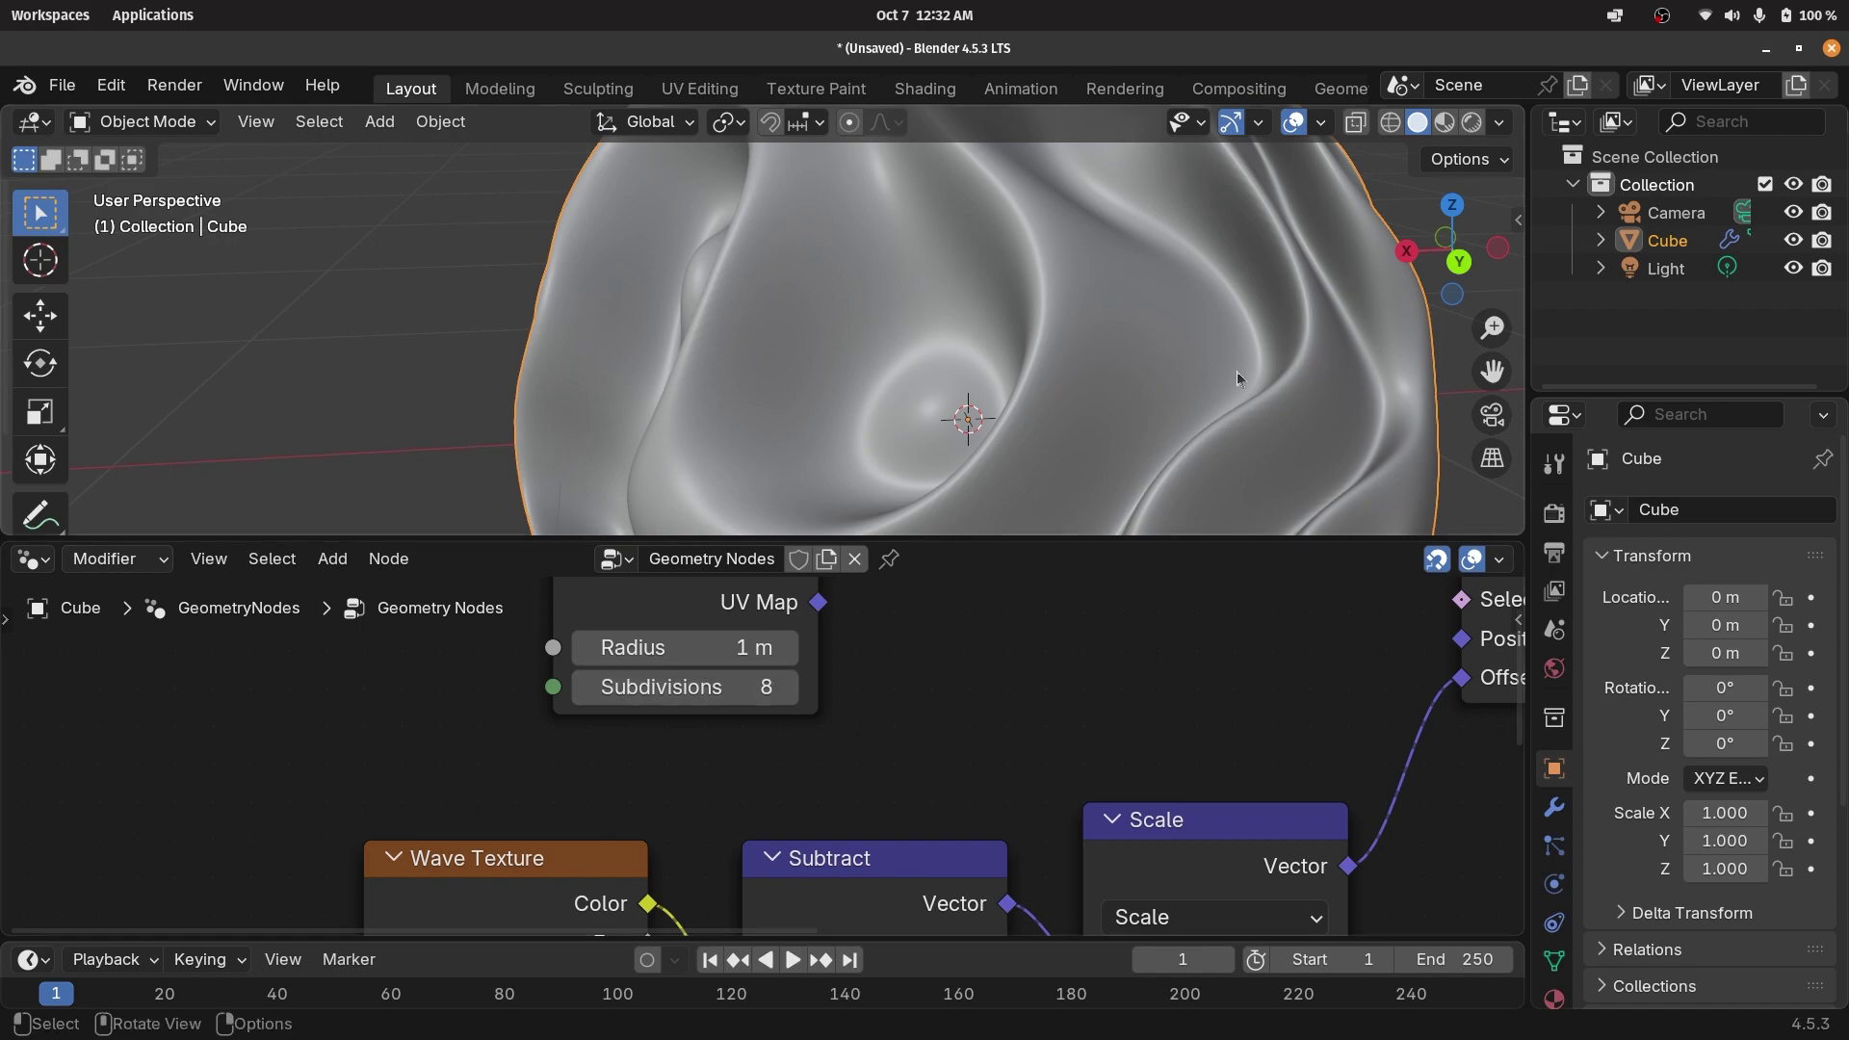
Insert a Set Material node between Set Shade Smooth and Group Output, making room for it, and assign it the existing "Material".
mouse_move(1340, 306)
middle_mouse_down("ctrl")
mouse_move(1298, 363)
mouse_move(1293, 454)
mouse_move(1169, 412)
mouse_move(1003, 434)
mouse_move(996, 395)
middle_mouse_up("ctrl")
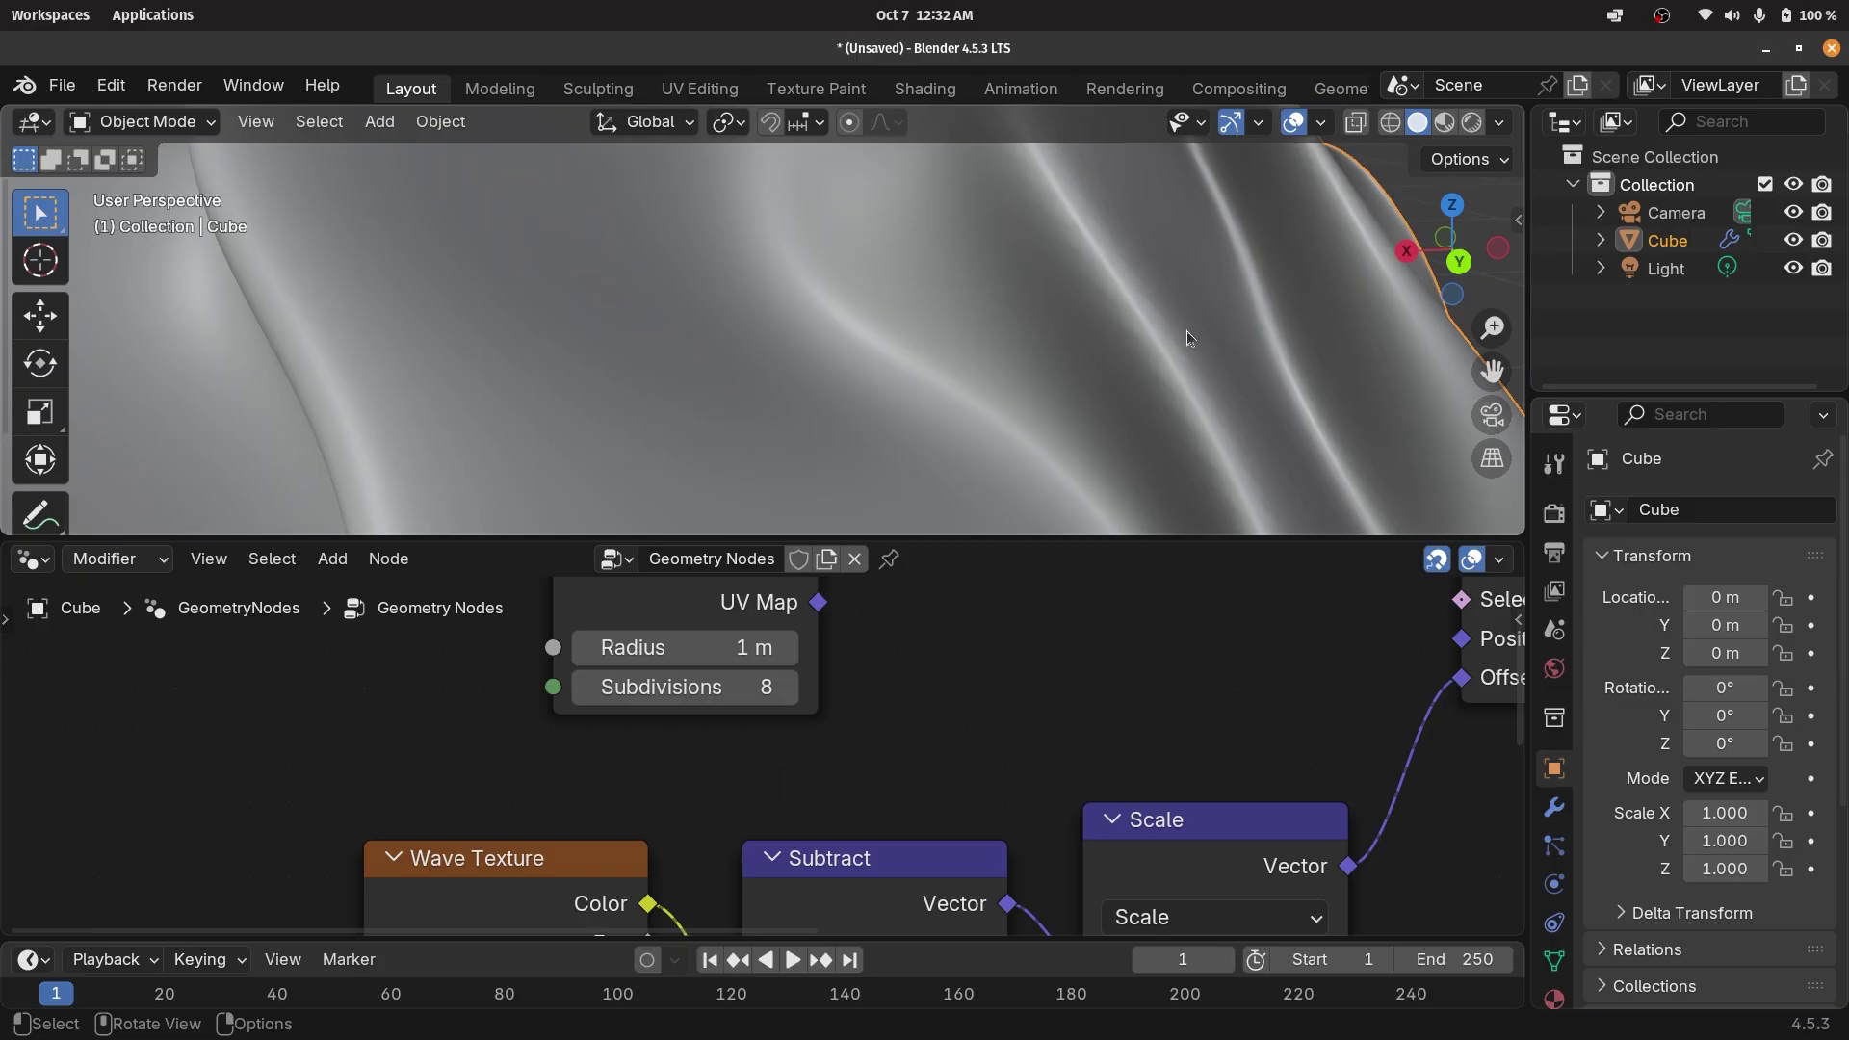
middle_click_drag(1180, 372, 1095, 355, "ctrl")
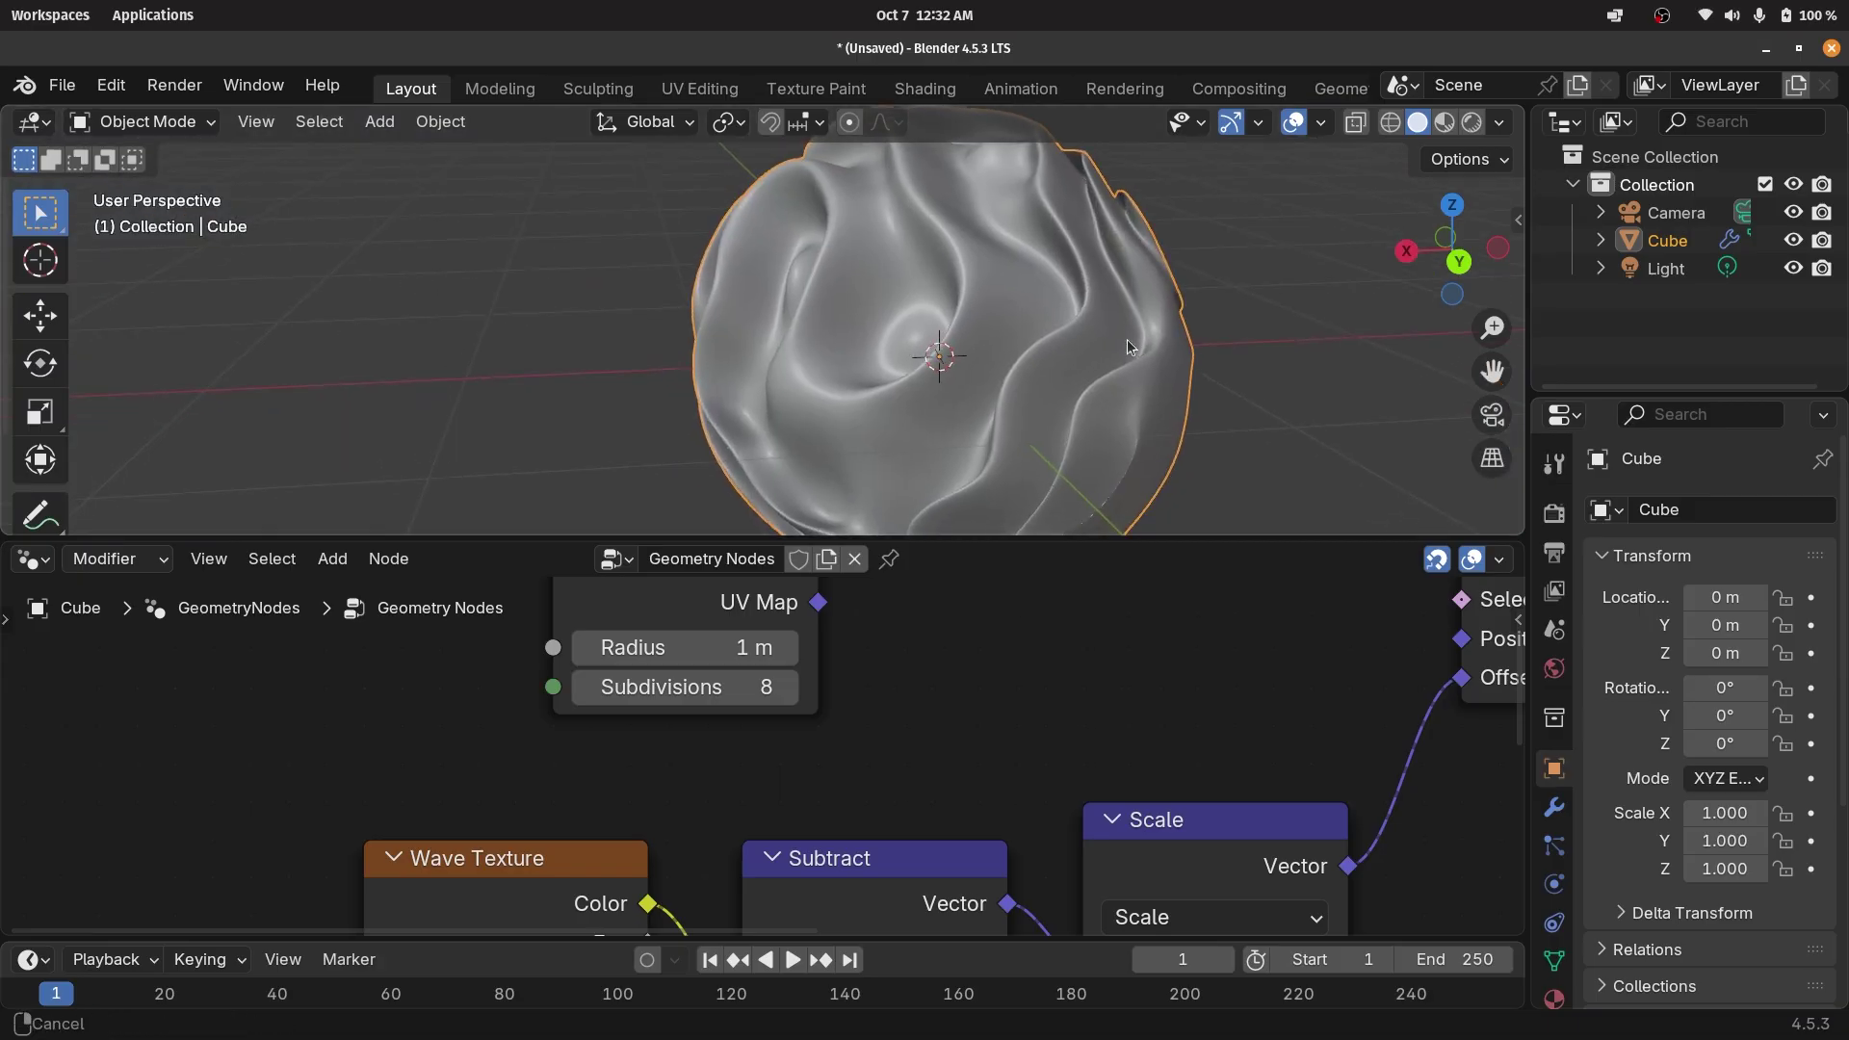
scroll(887, 783, "down", 3)
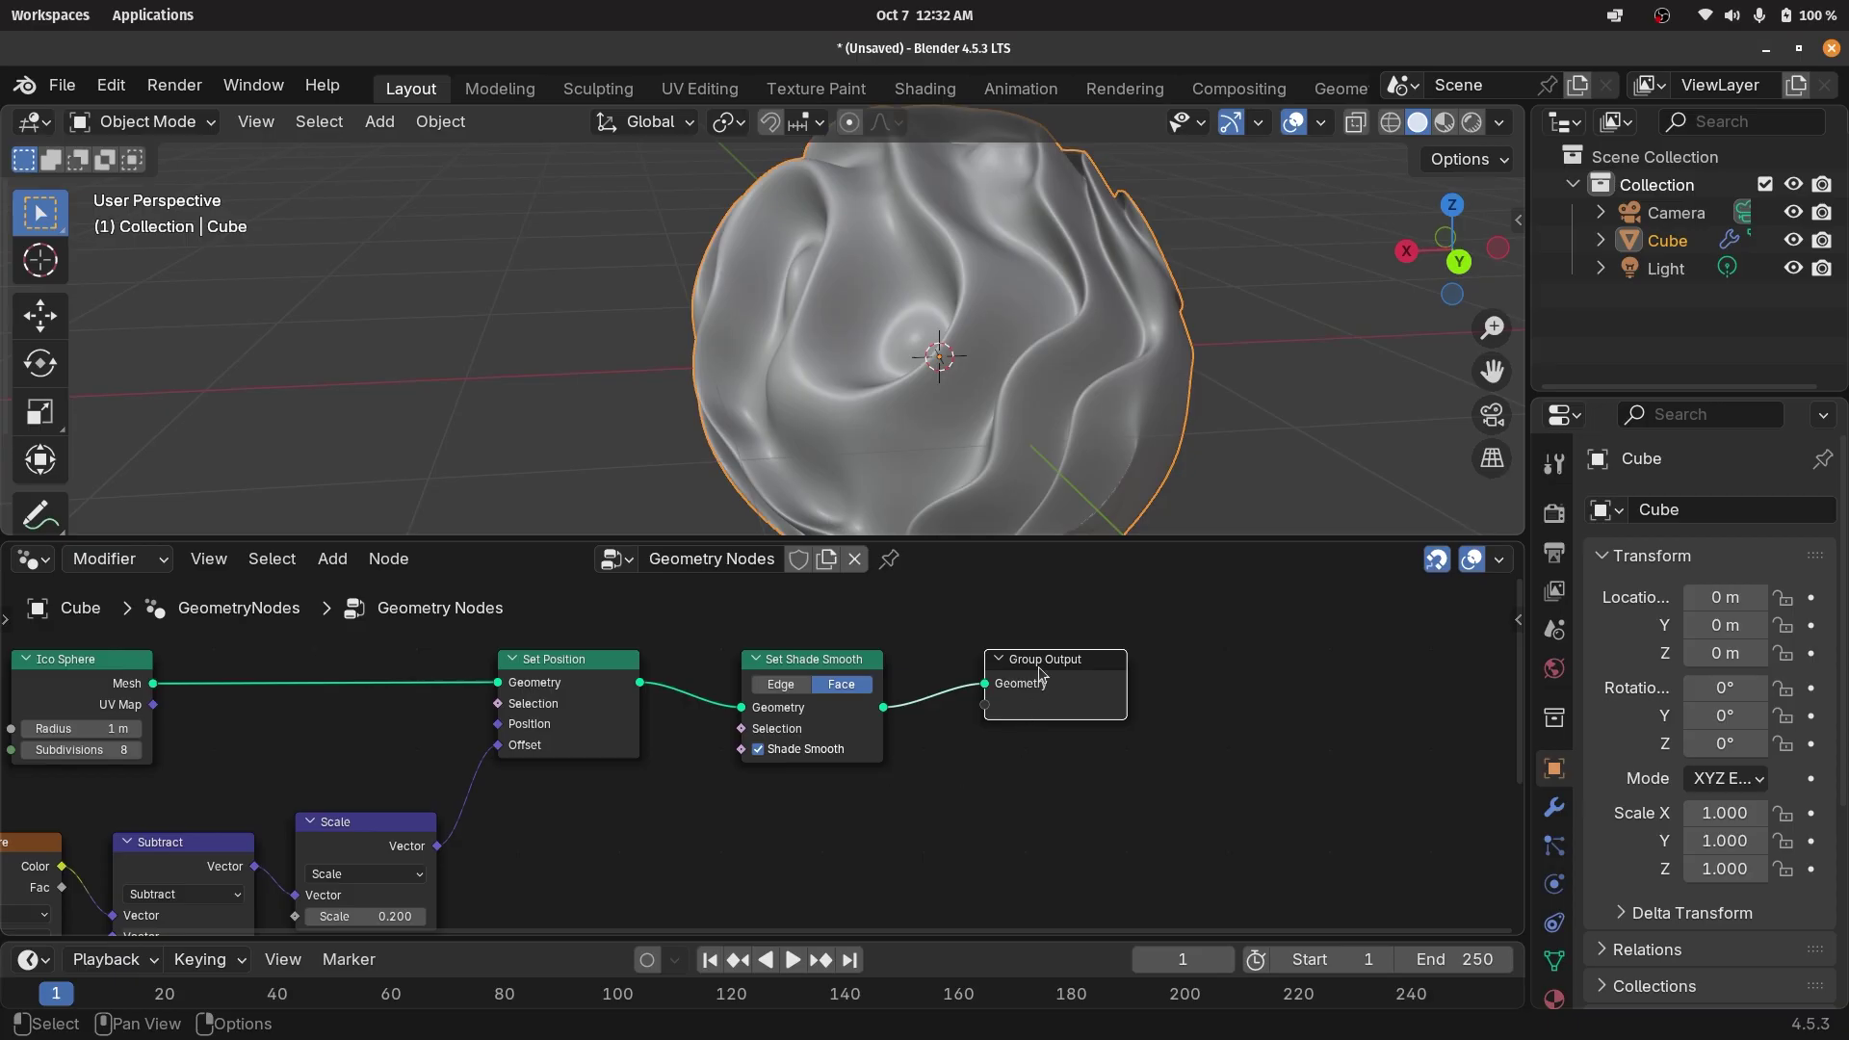
left_click_drag(1040, 674, 1243, 674)
middle_click_drag(1020, 765, 963, 774)
key("shift+a")
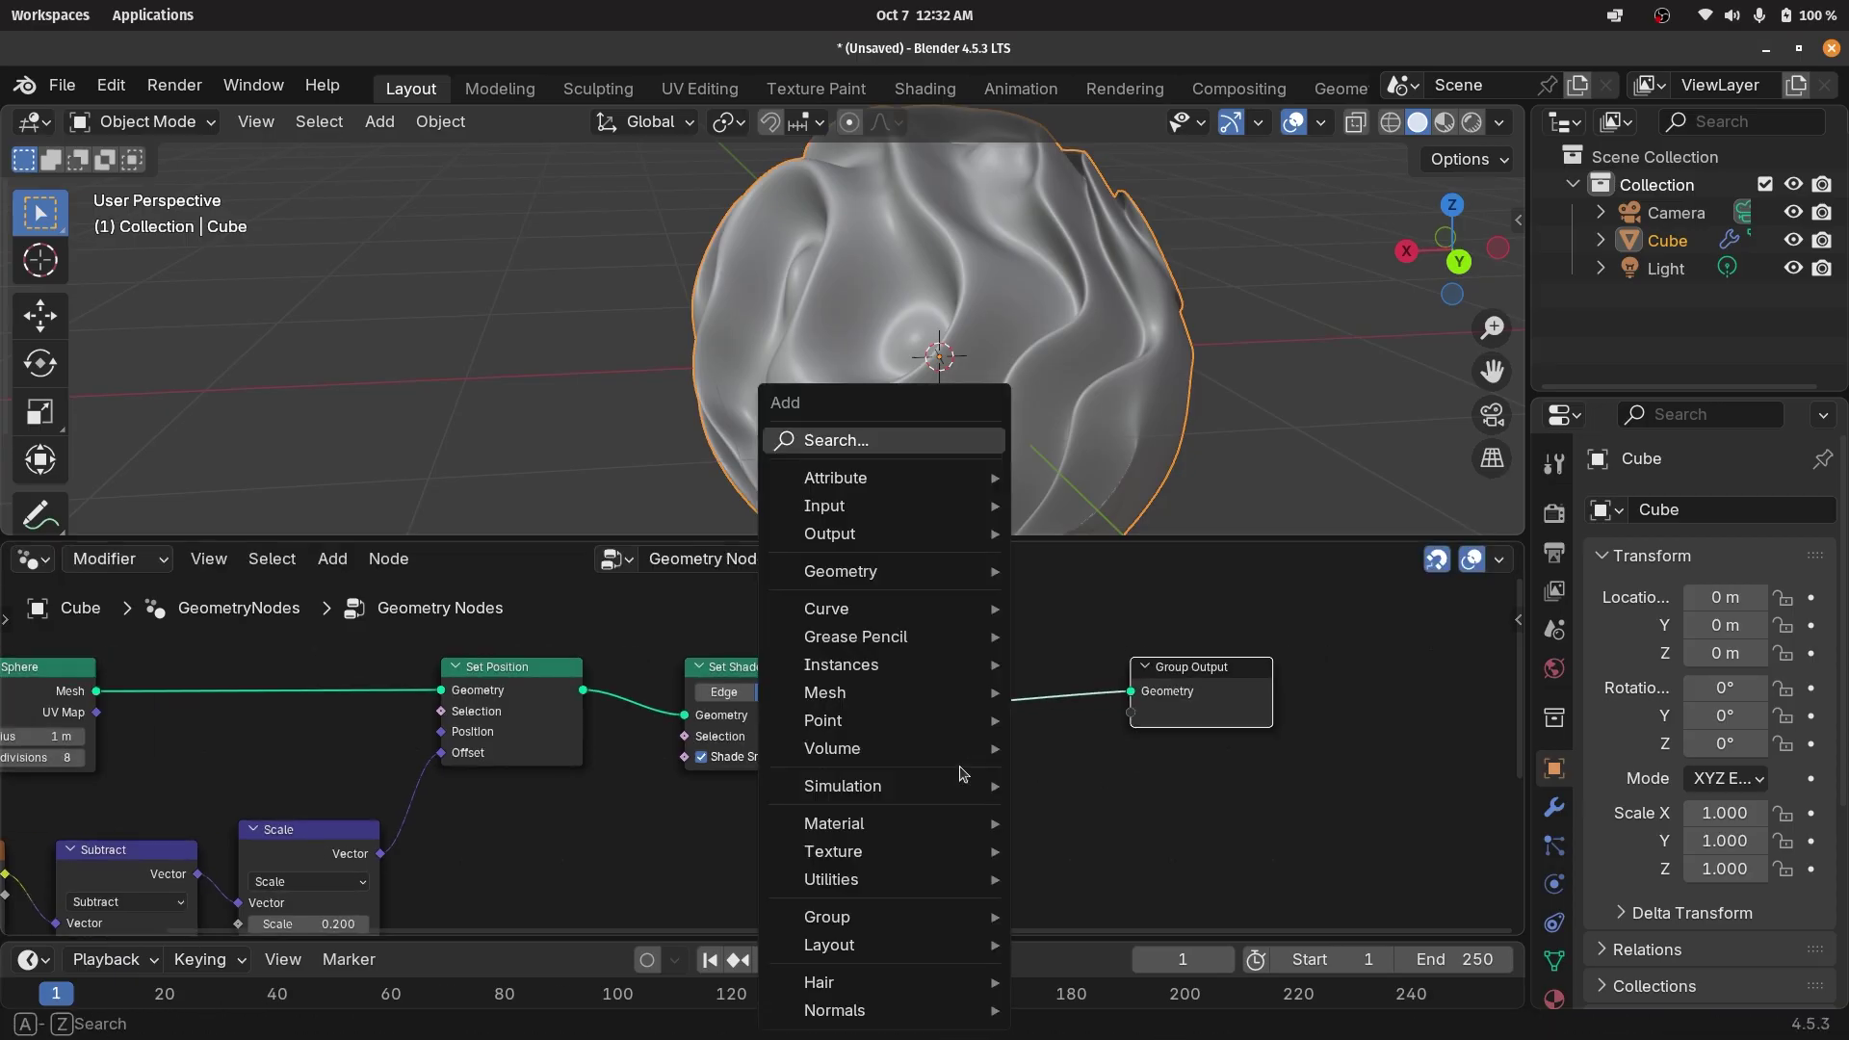
type("set mat")
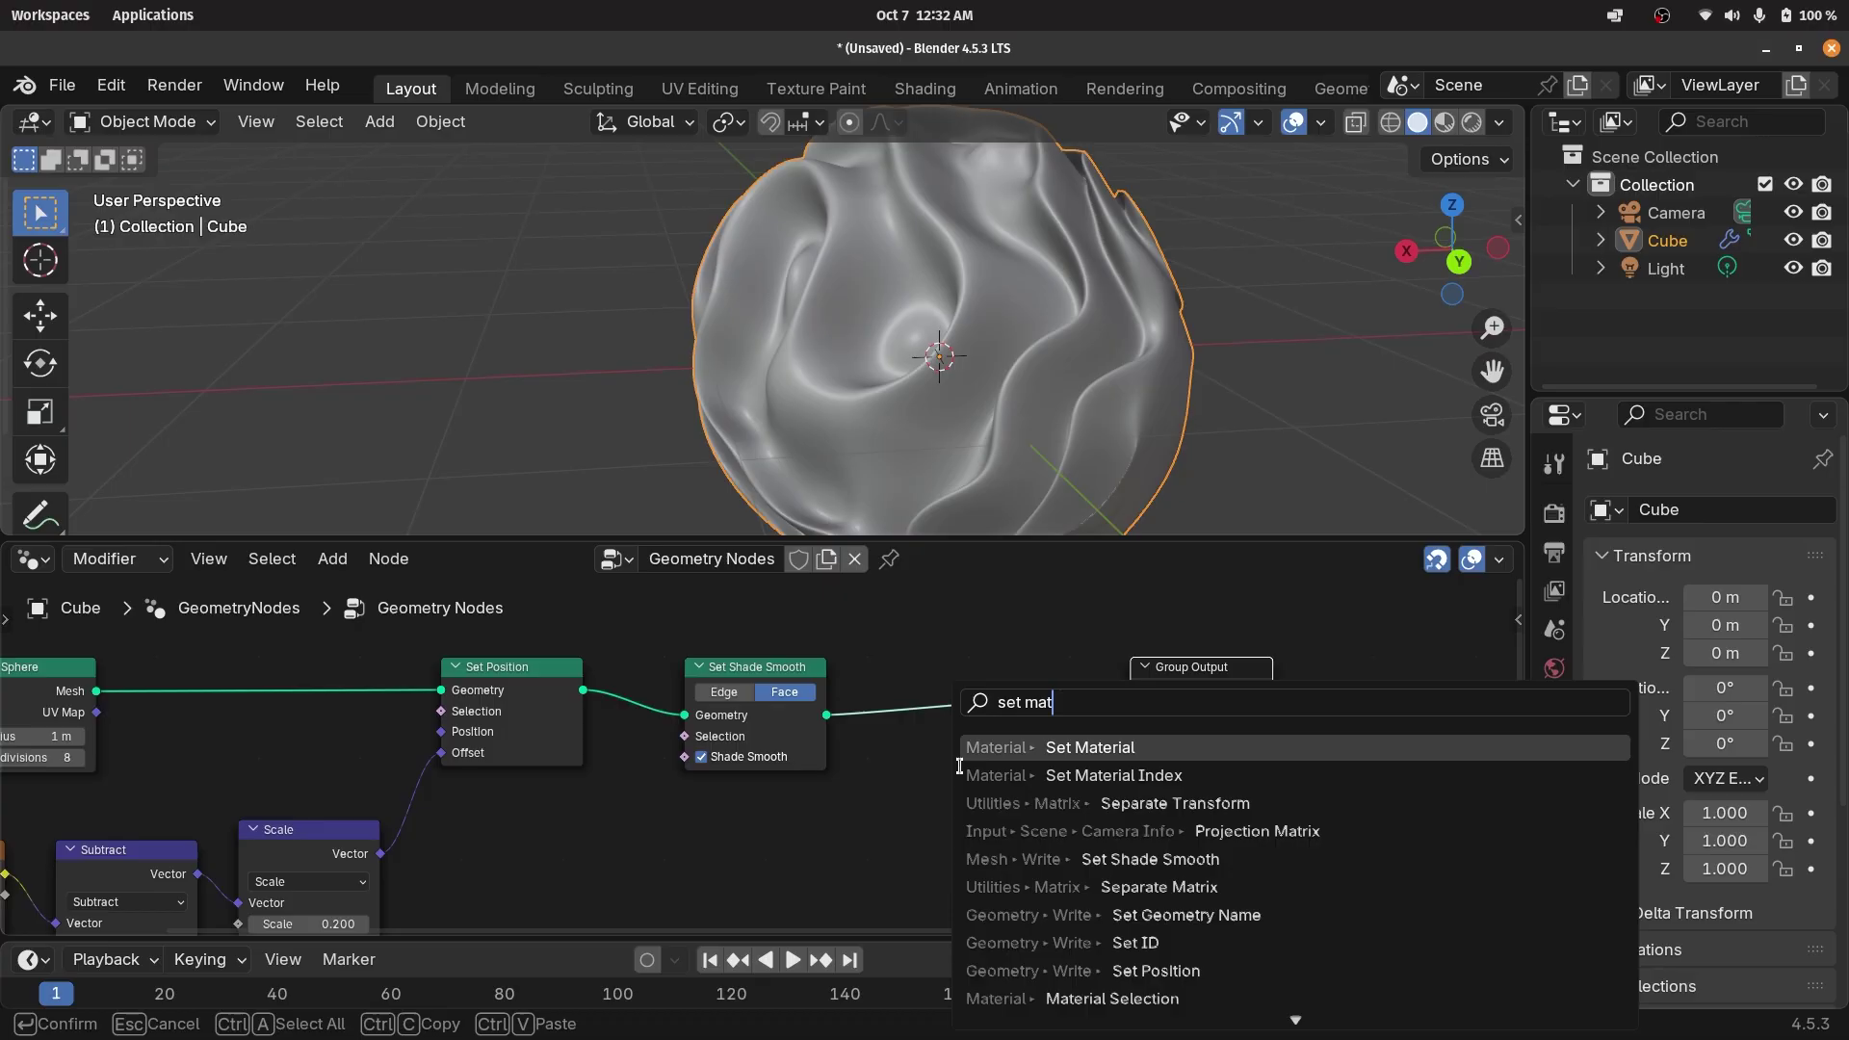
type("er")
left_click(1037, 747)
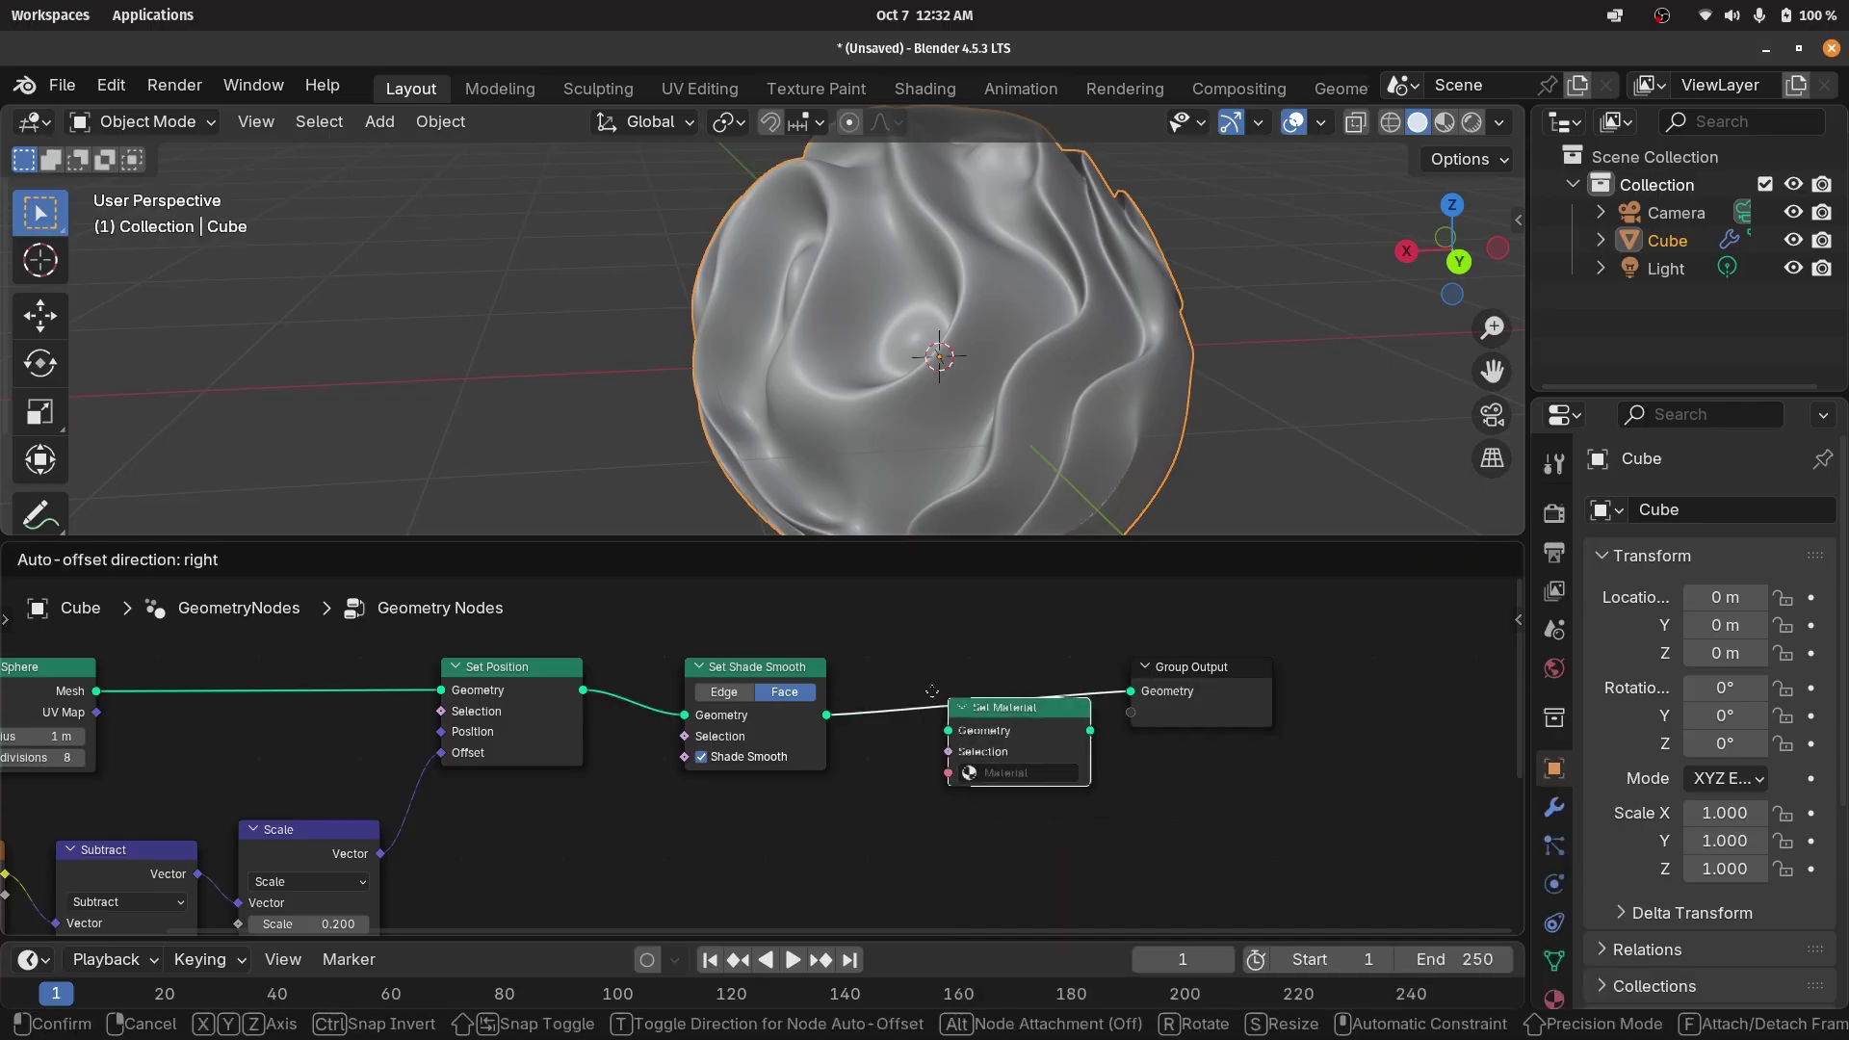
left_click(1028, 697)
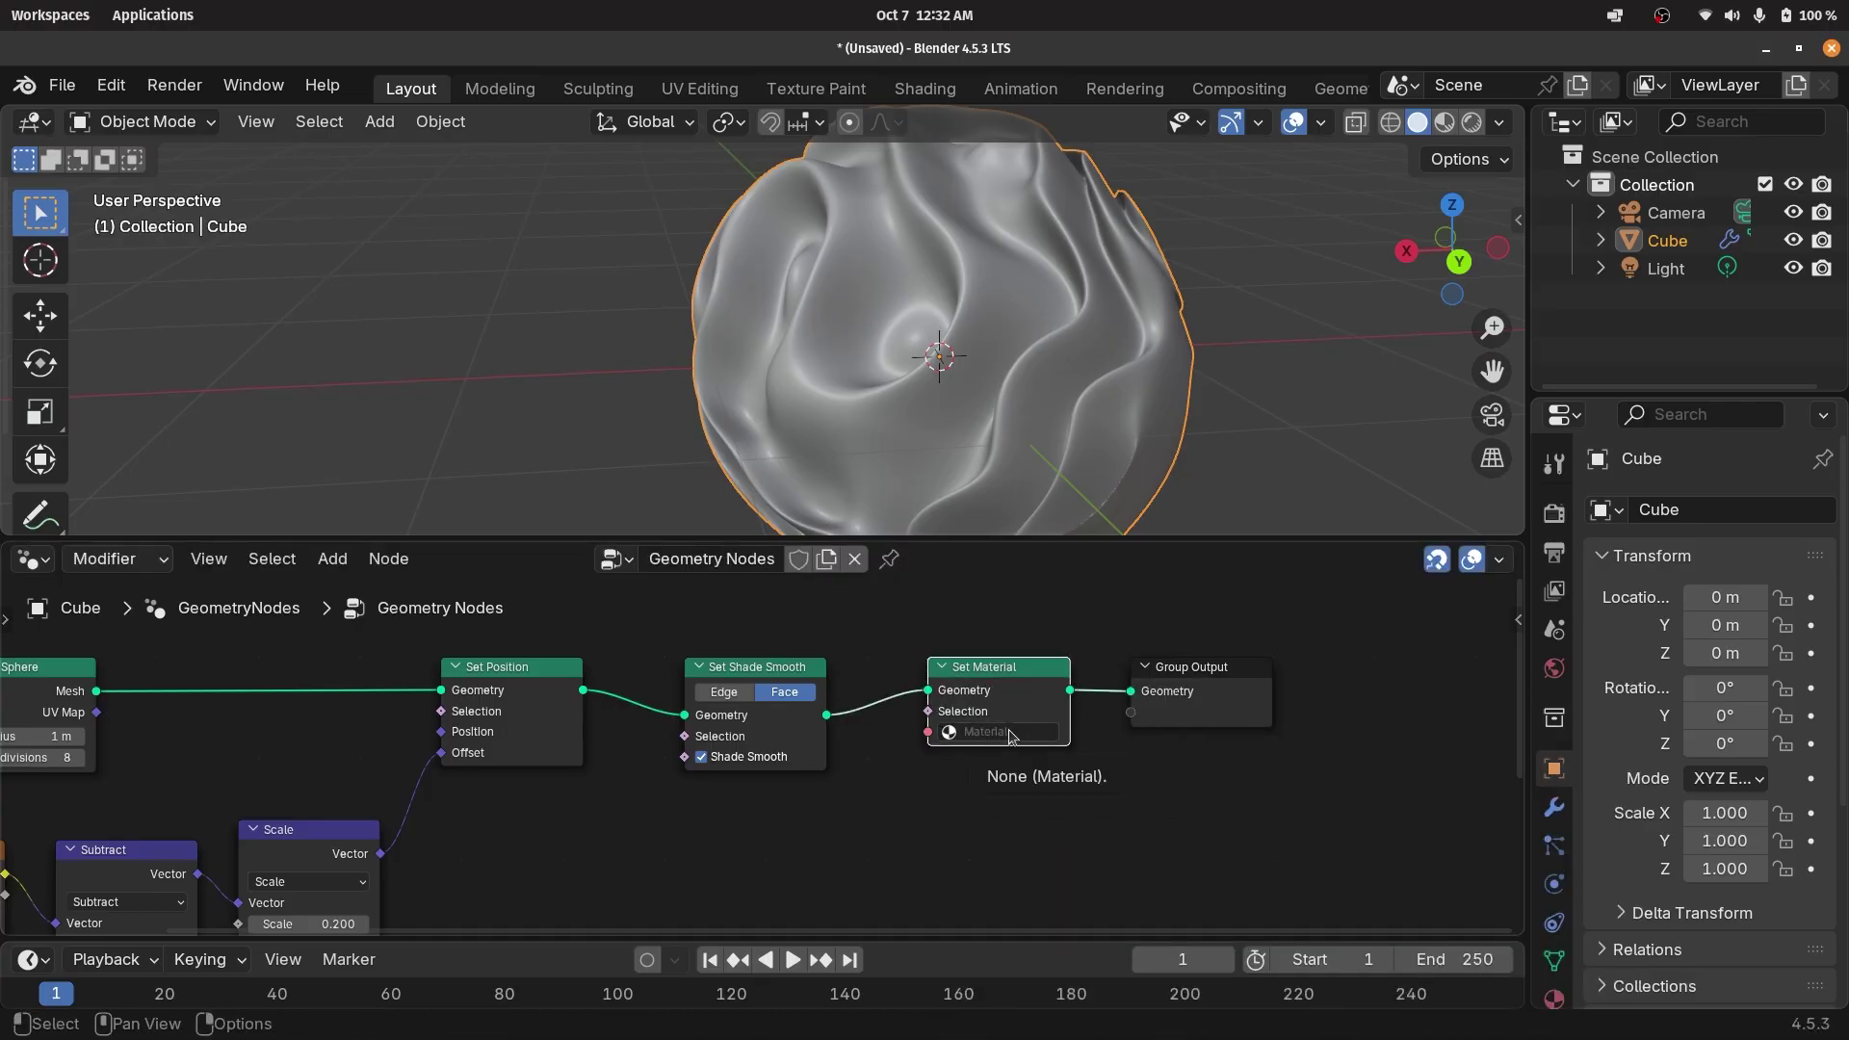
left_click(1009, 732)
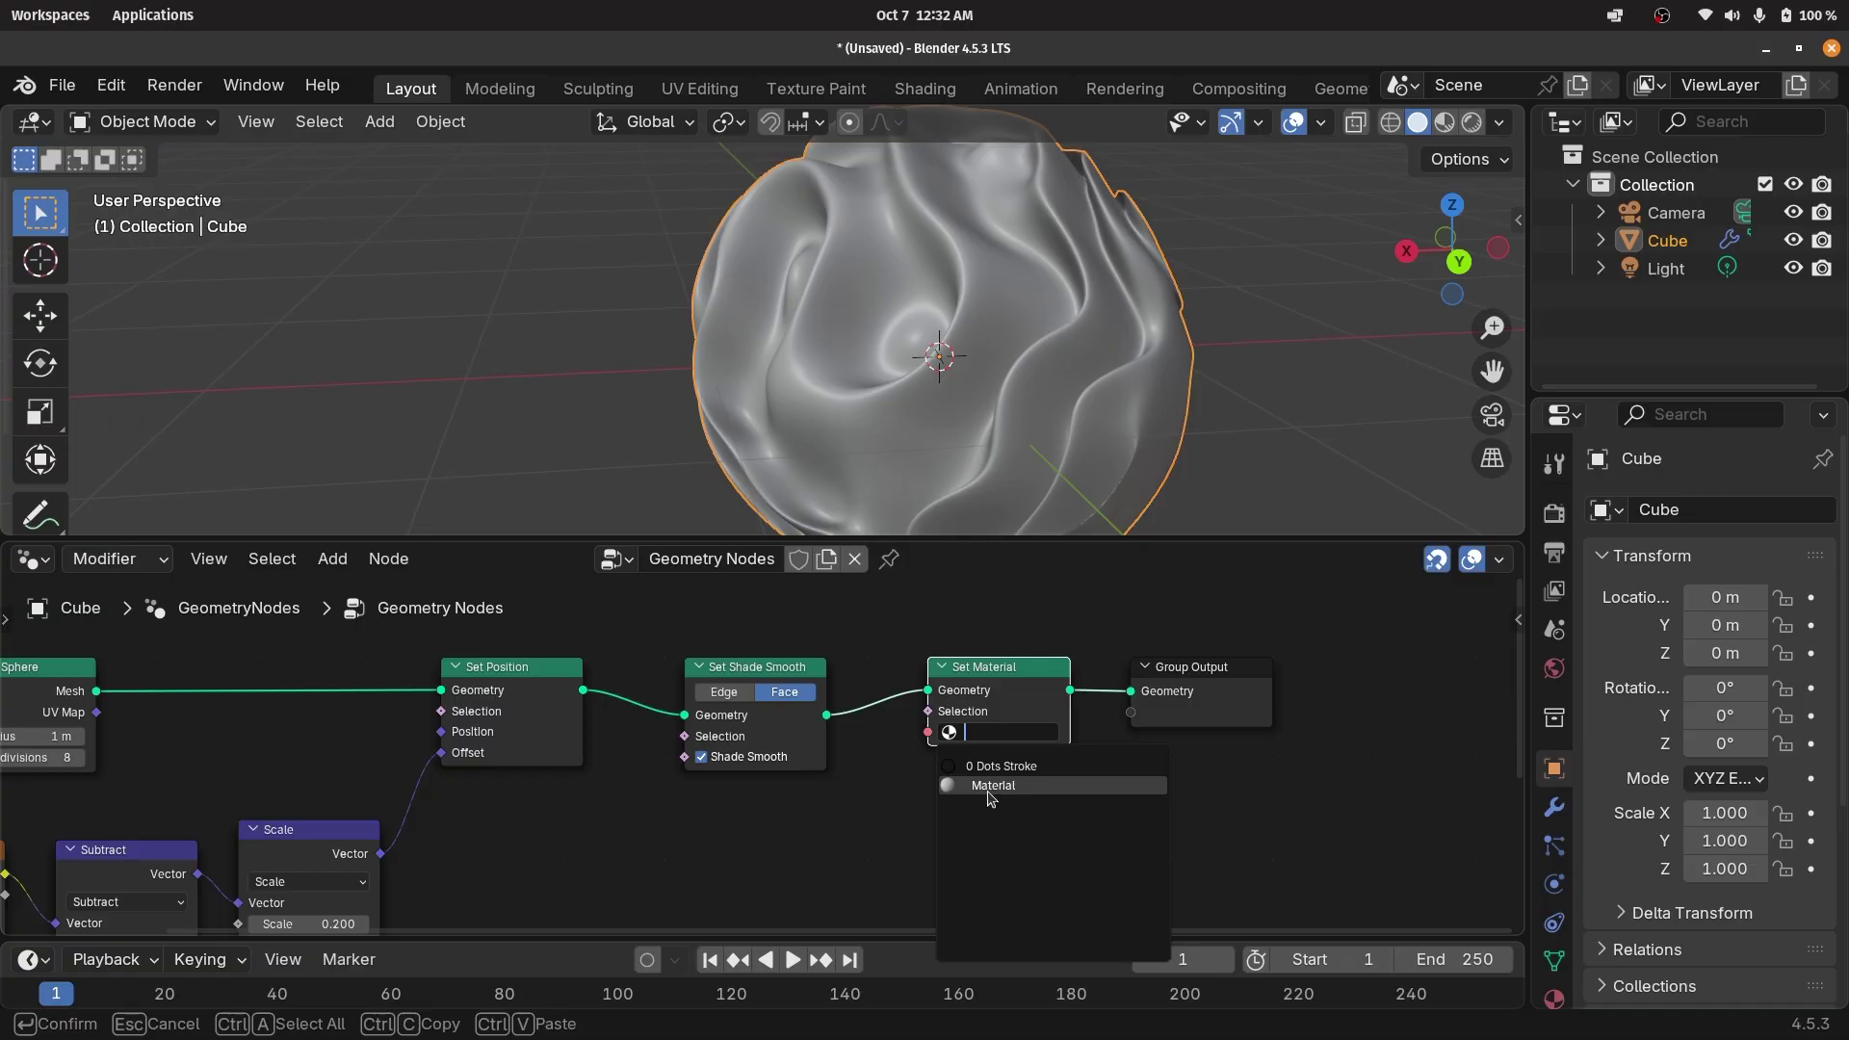
left_click(988, 785)
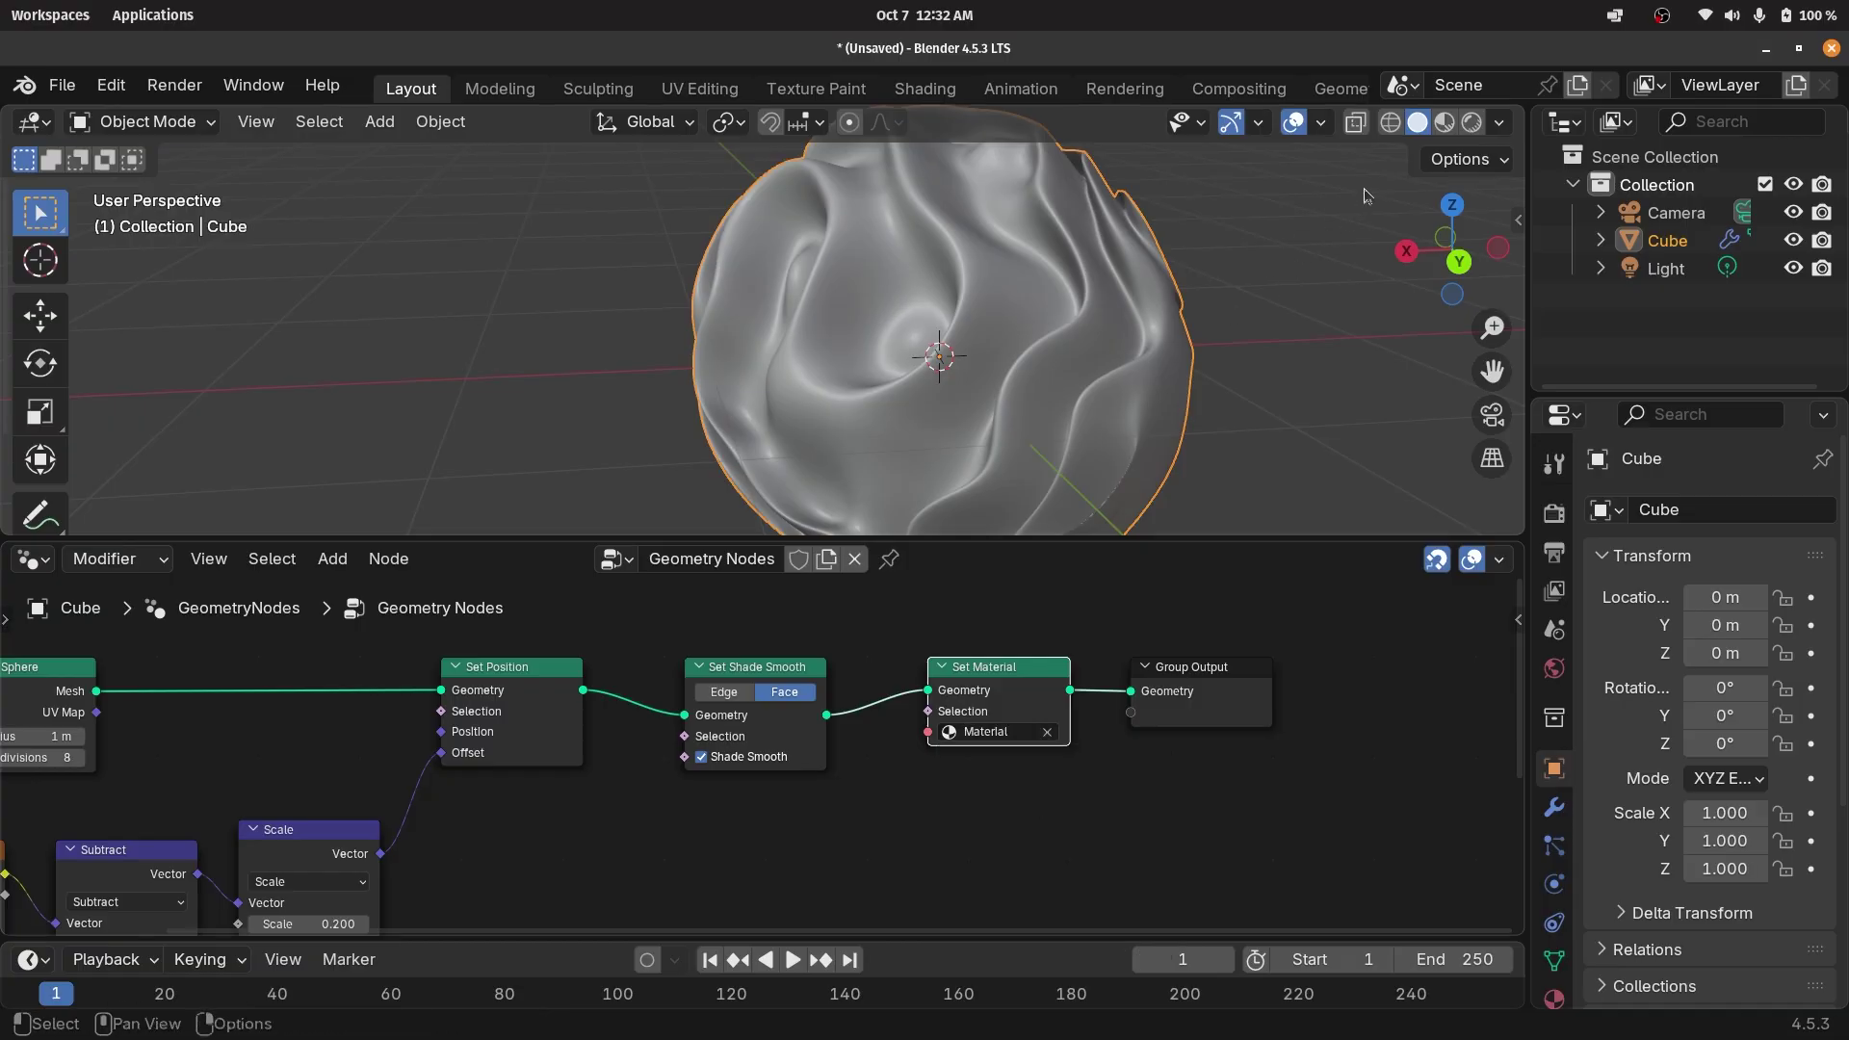
Switch the 3D viewport to rendered shading and enable Raytracing in the EEVEE render settings.
left_click(1471, 123)
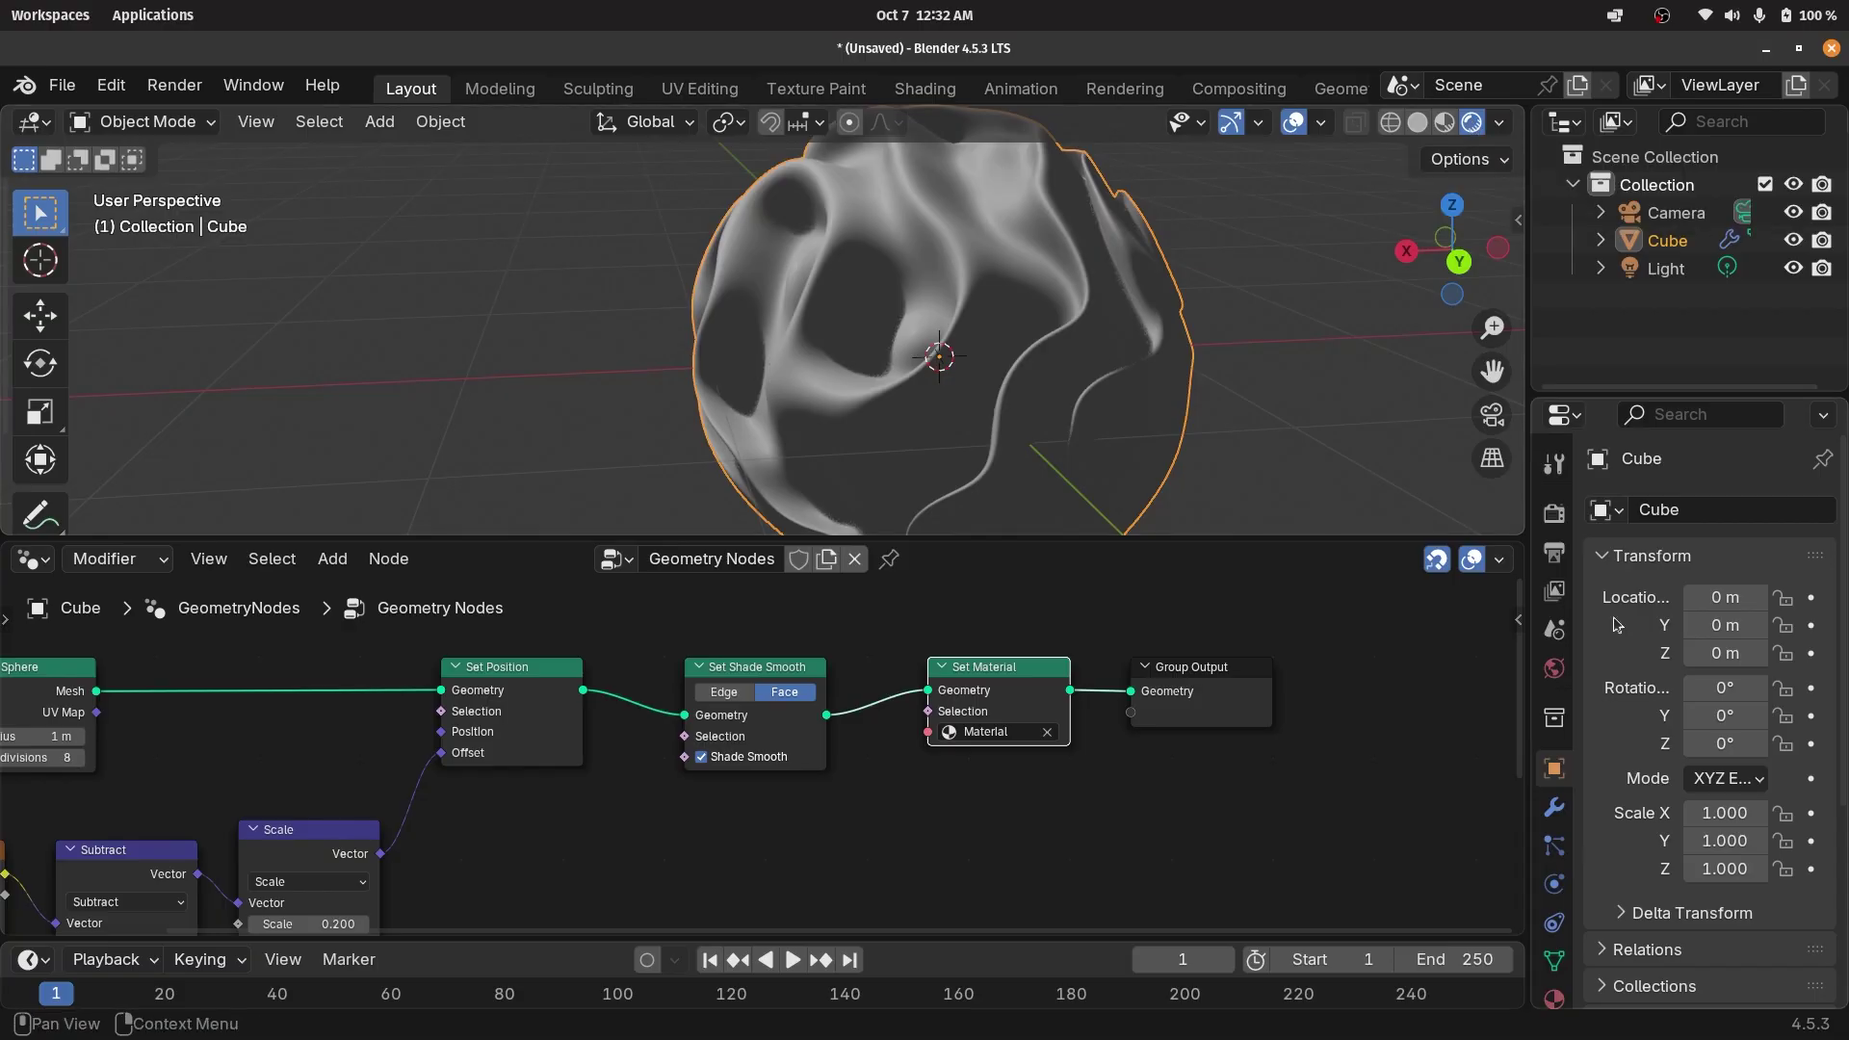
left_click(1562, 526)
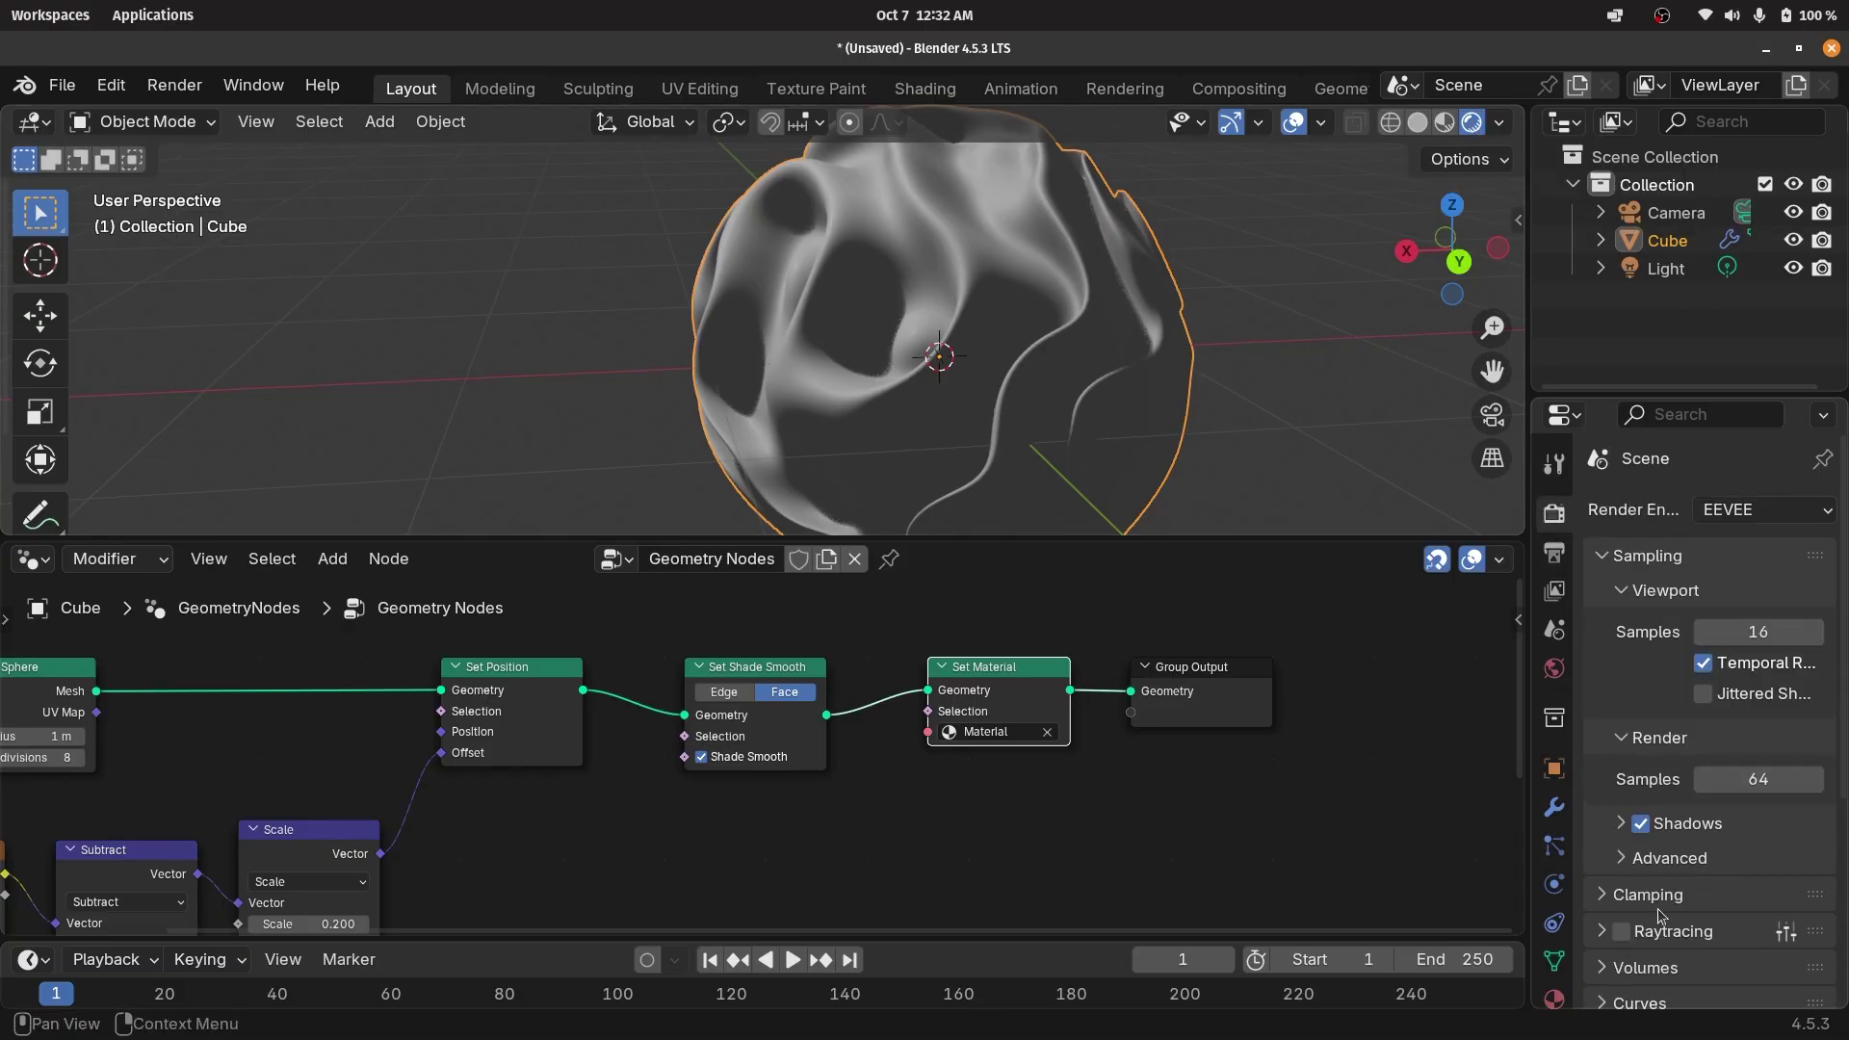
left_click(1621, 932)
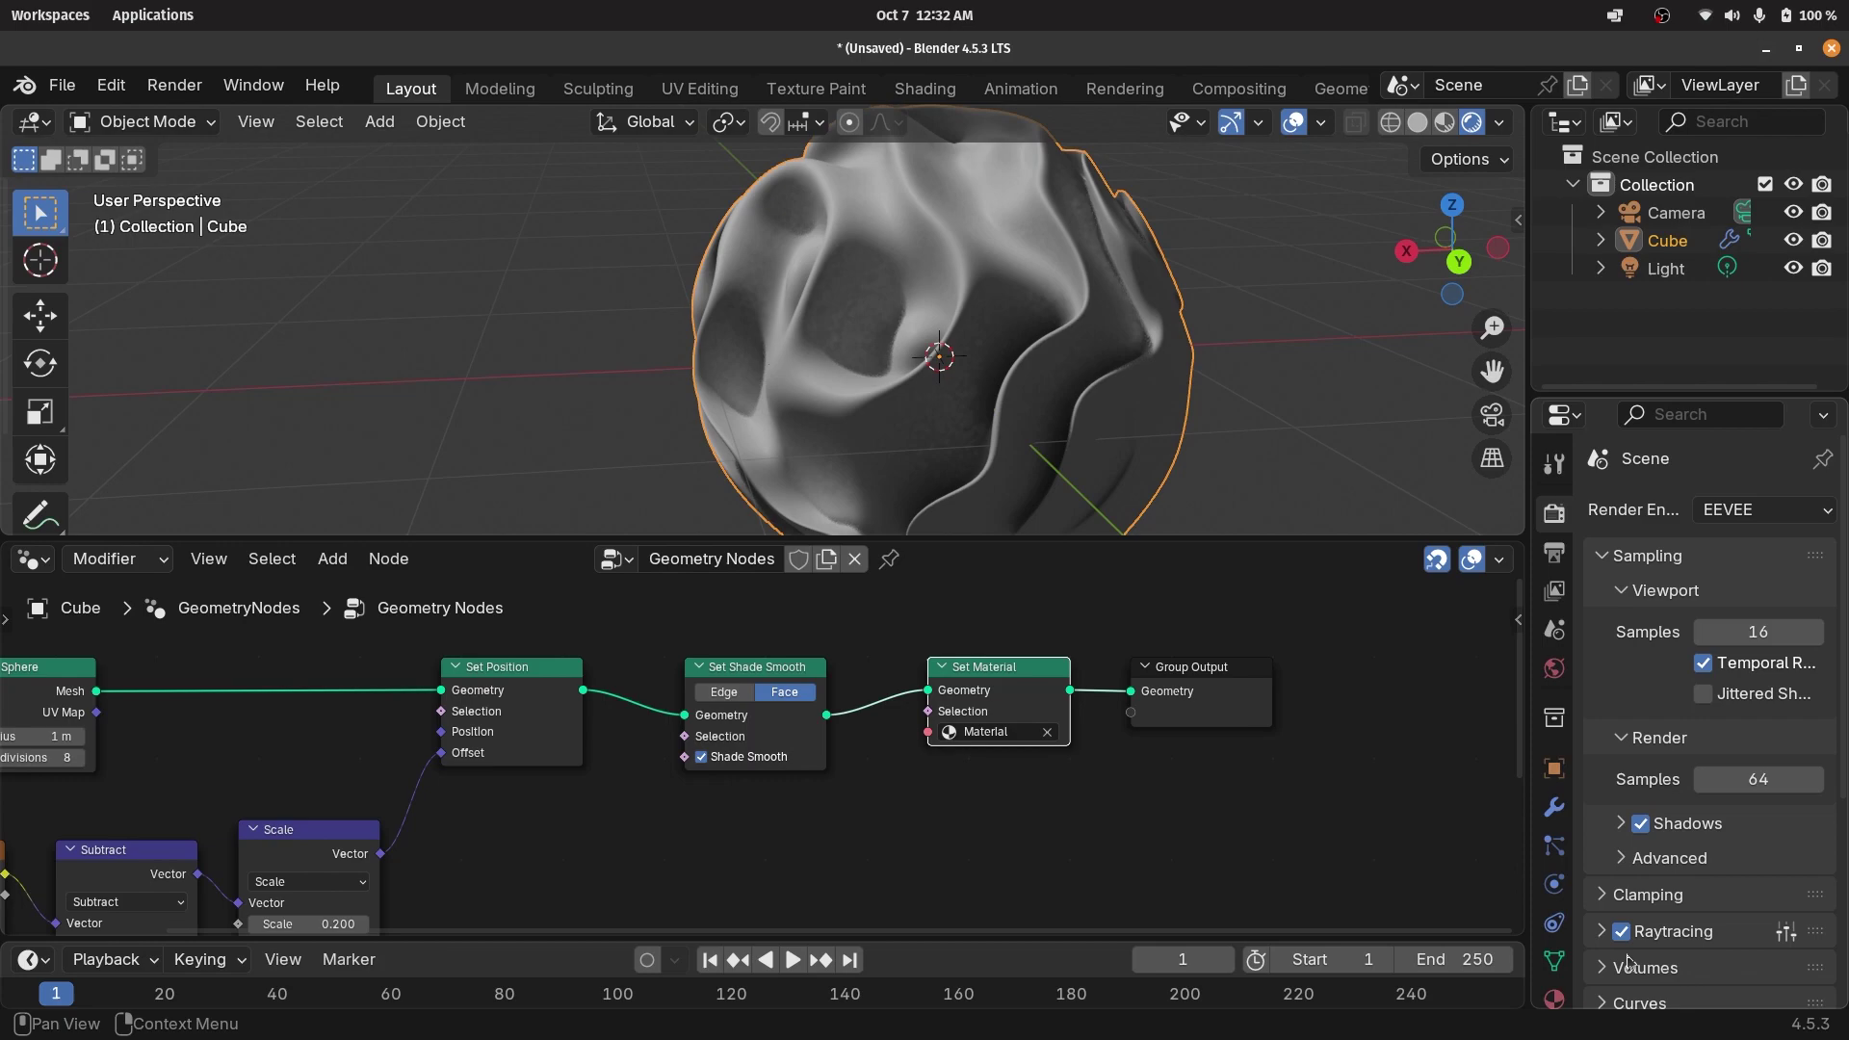
Change the node editor to the Shader Editor and move the Material Output node farther away from the Principled BSDF.
left_click(27, 563)
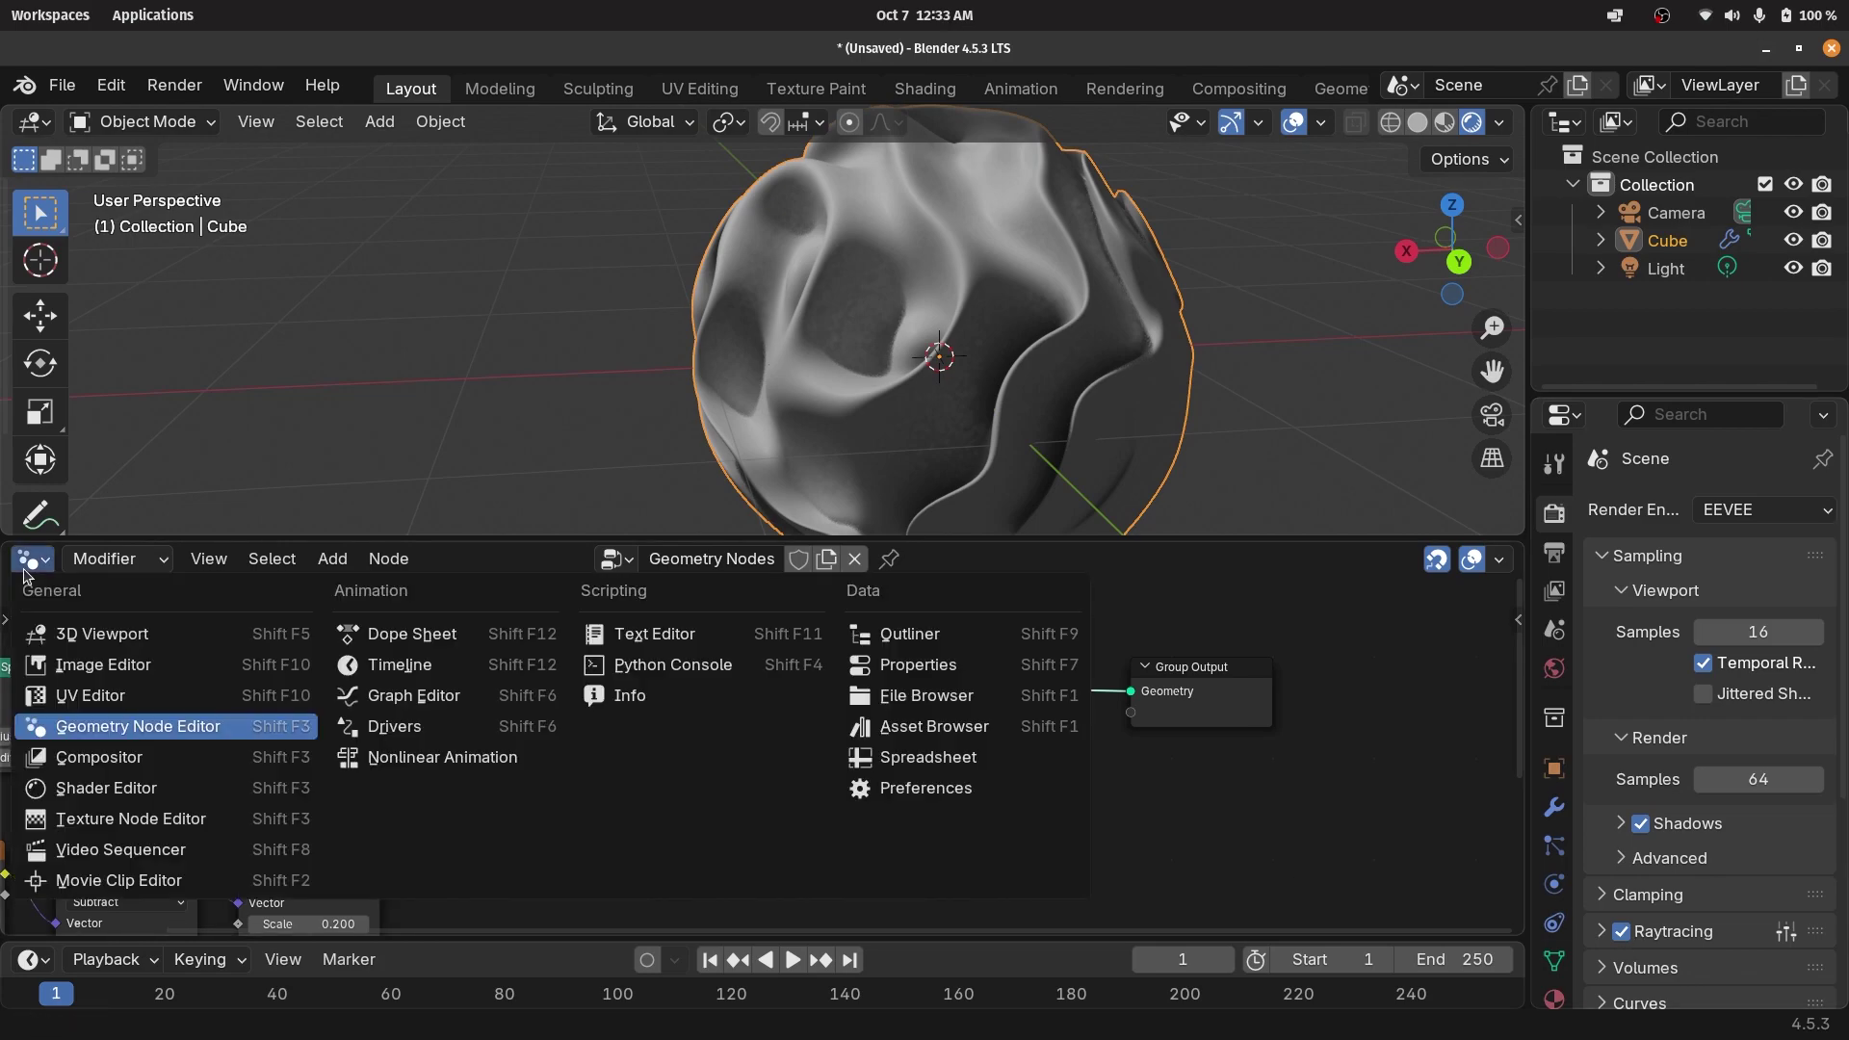
left_click(108, 788)
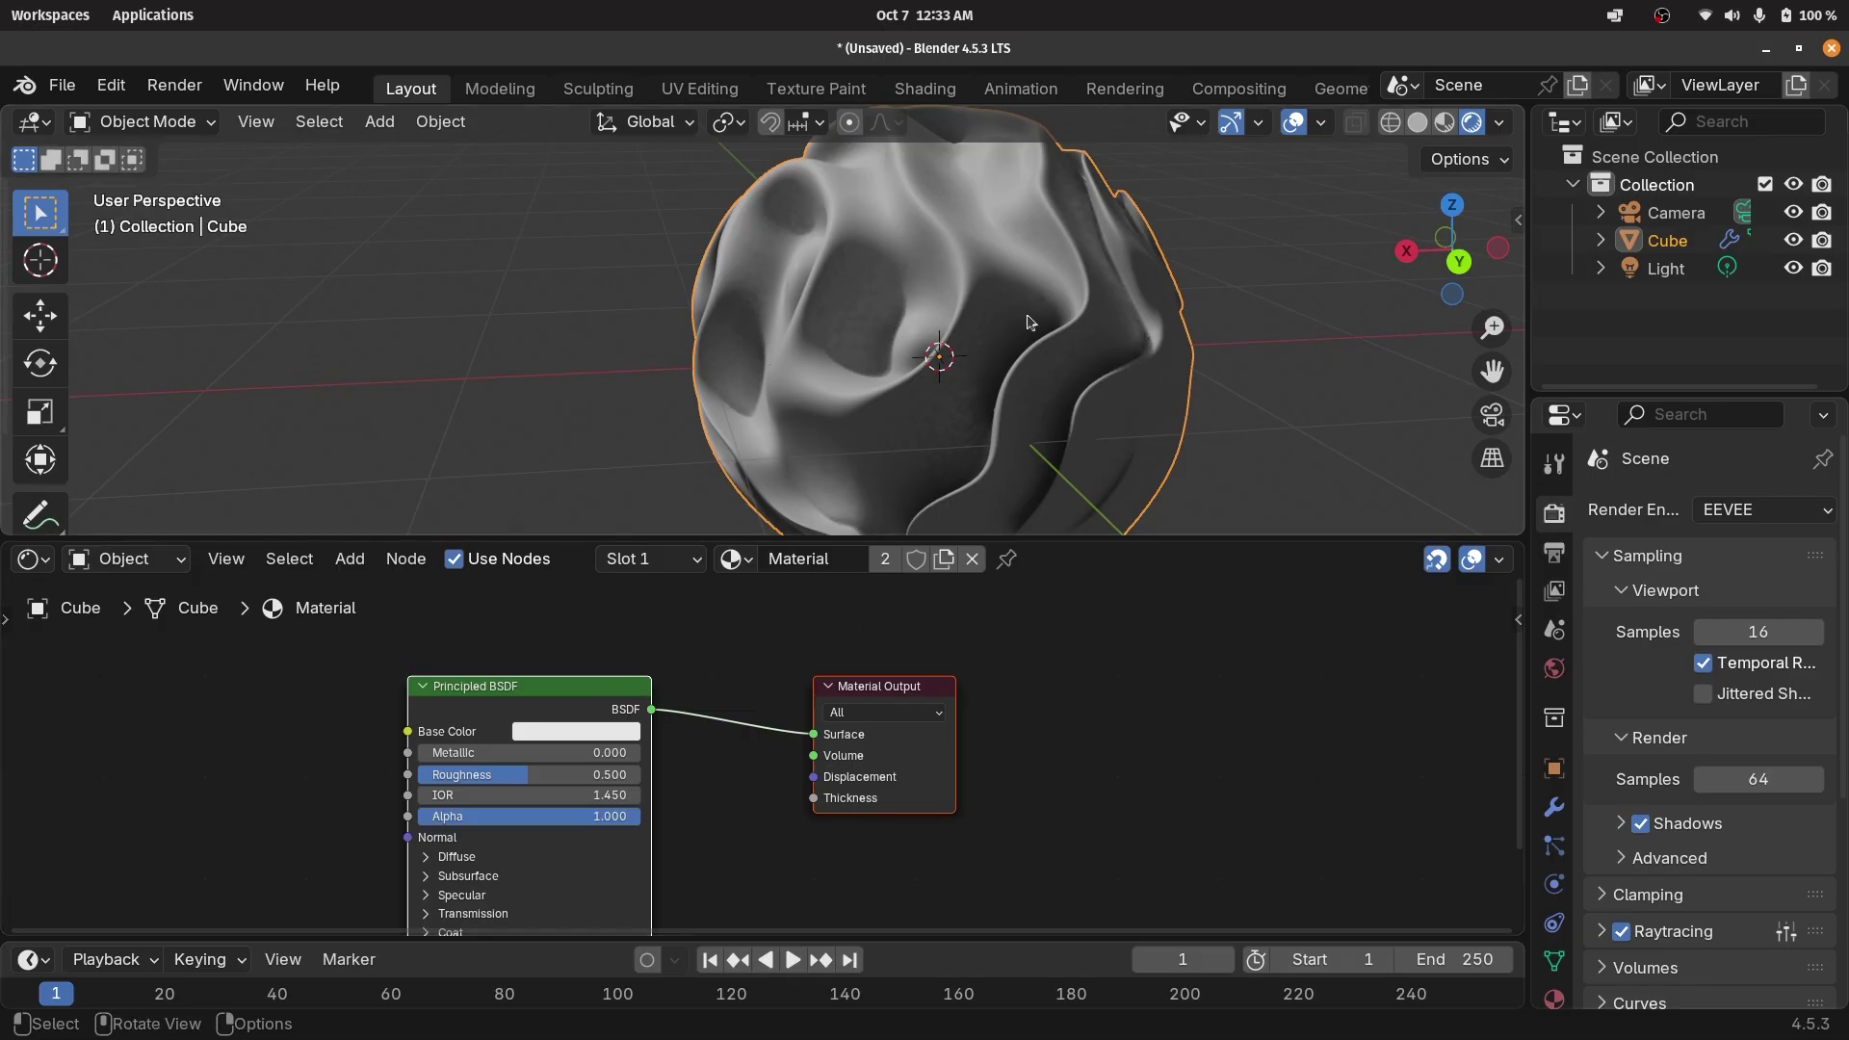
mouse_move(1029, 321)
middle_mouse_down()
mouse_move(1004, 355)
mouse_move(1079, 361)
mouse_move(1064, 316)
middle_mouse_up()
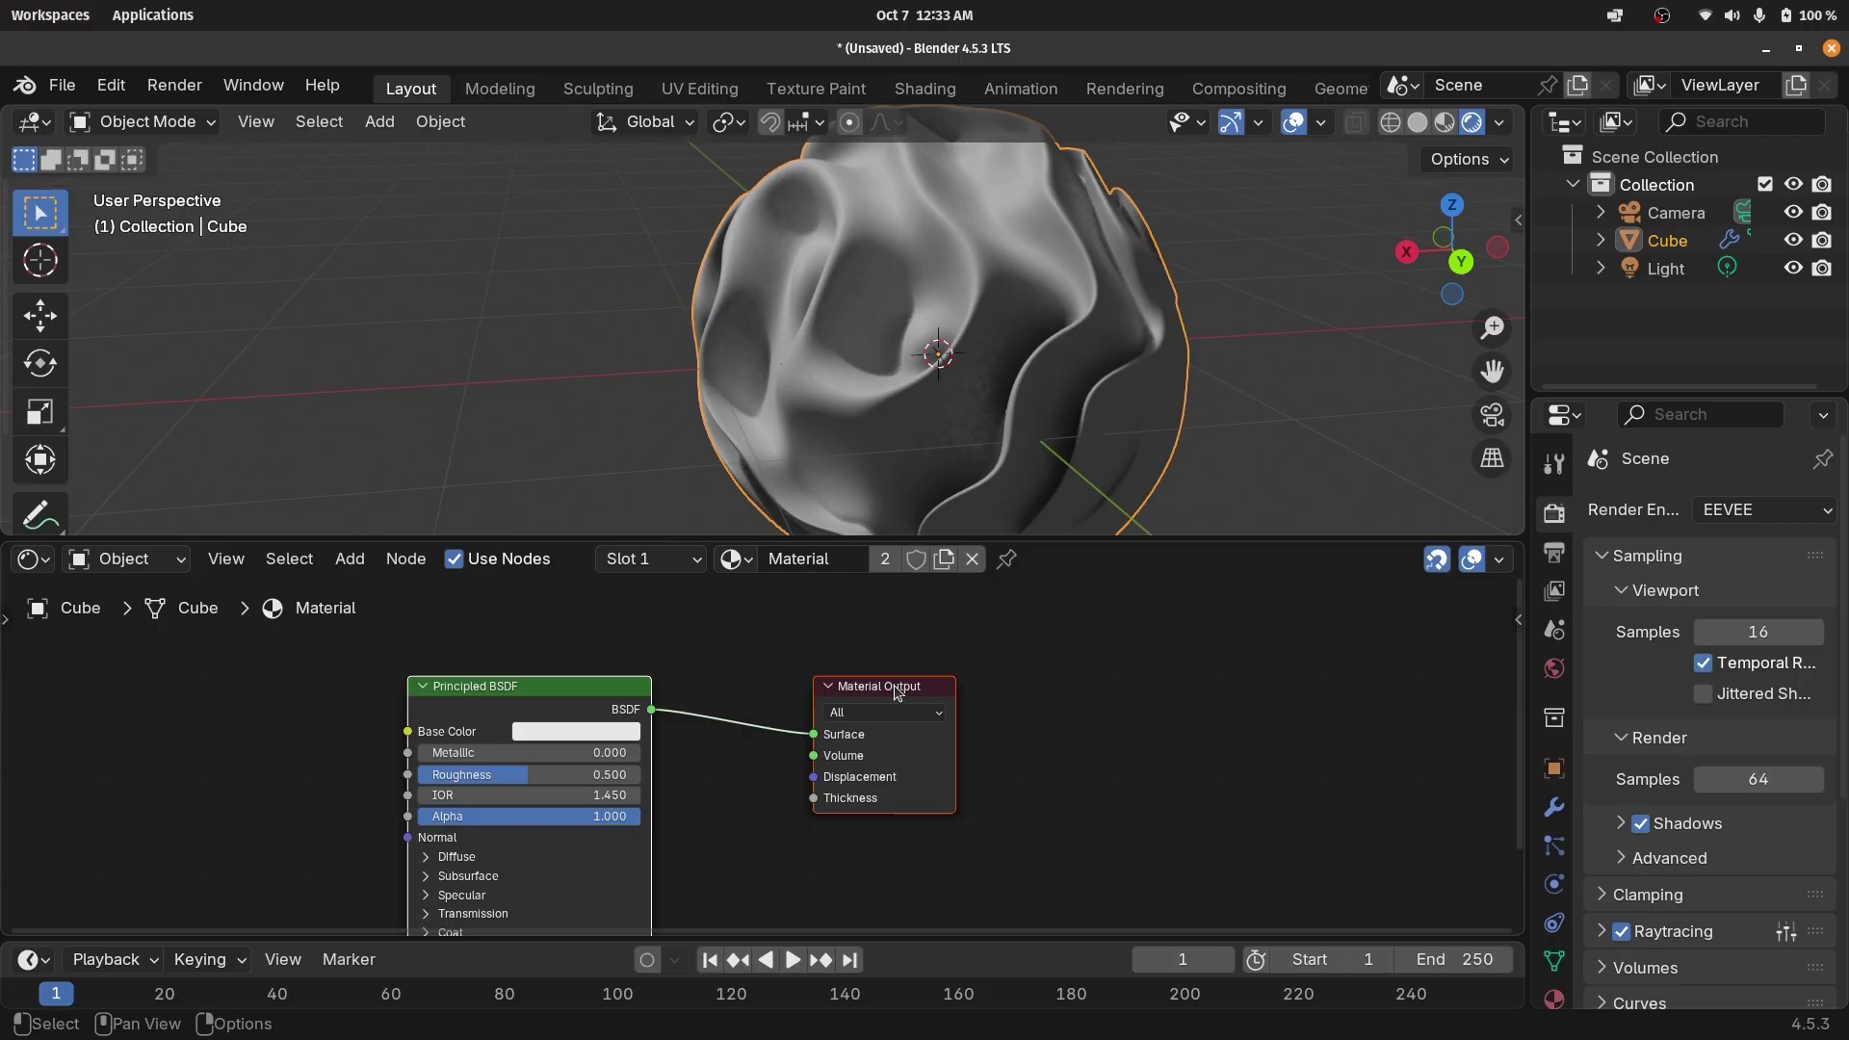
middle_click_drag(896, 691, 1017, 671)
left_click_drag(1017, 672, 1101, 656)
left_click_drag(681, 685, 581, 713)
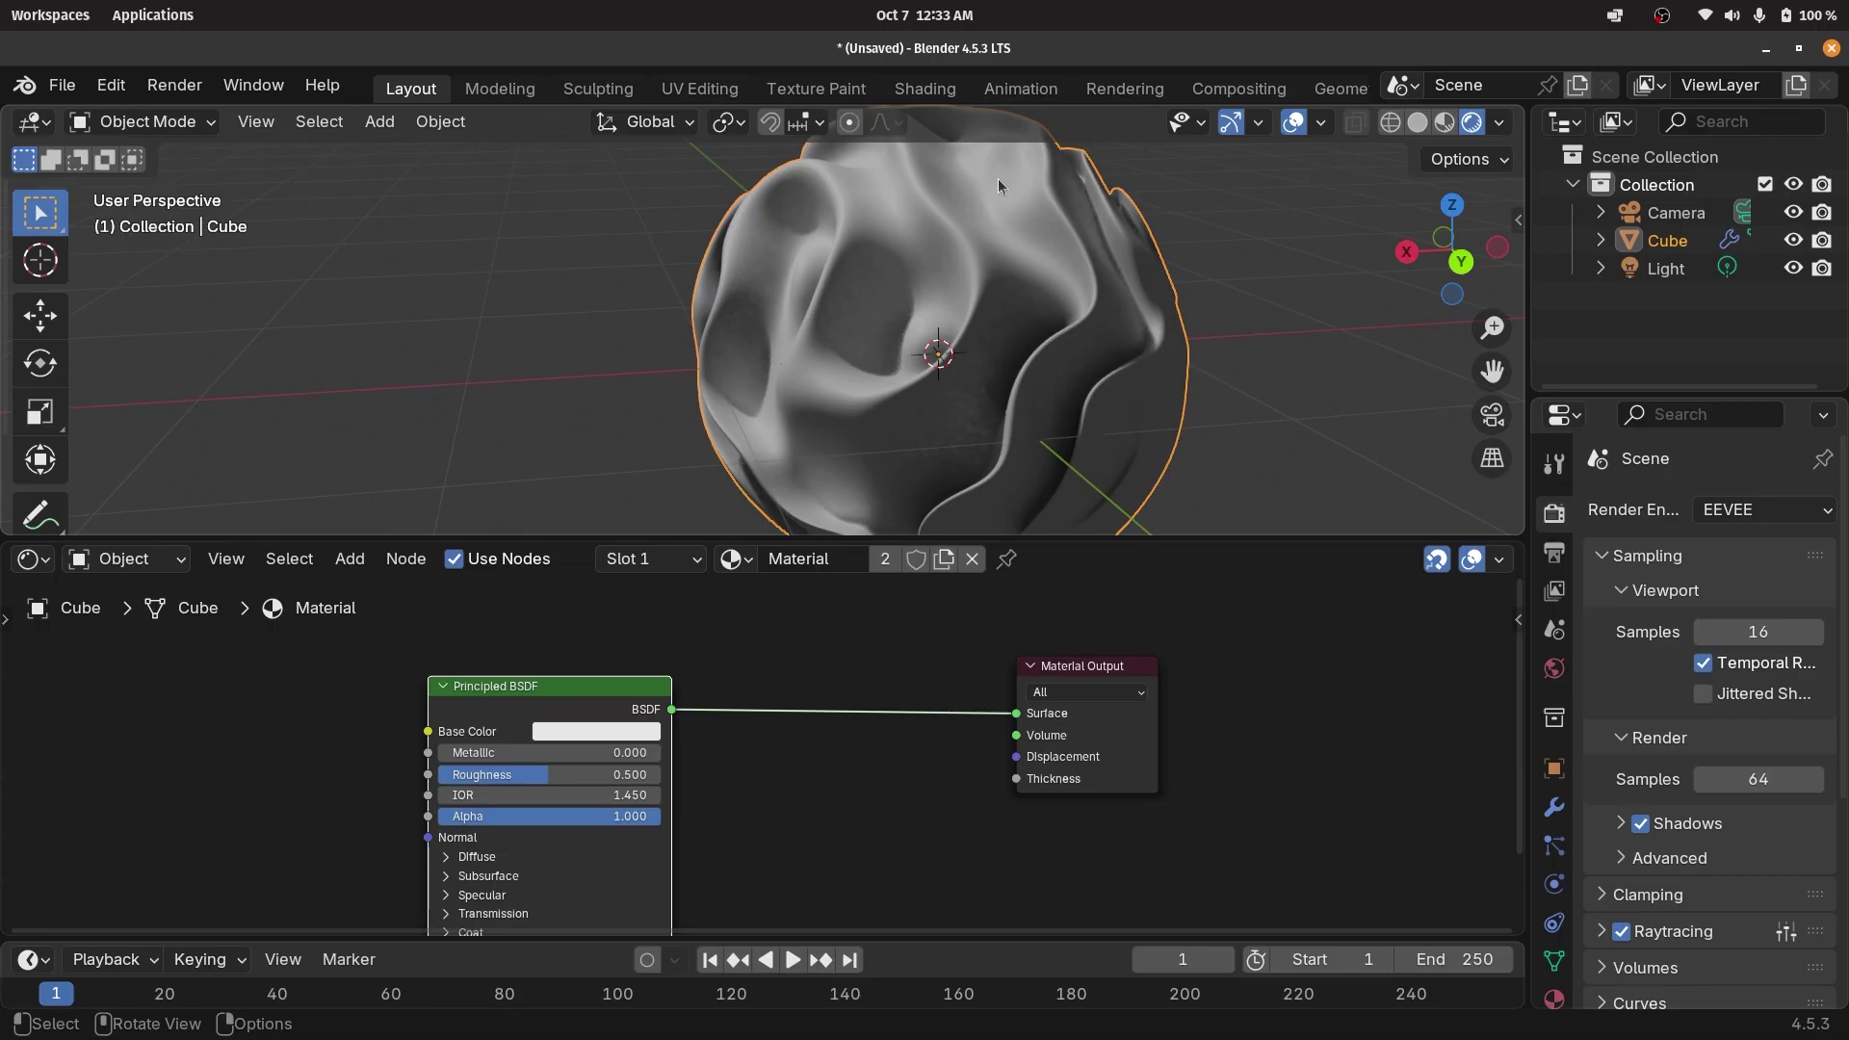
middle_click_drag(884, 761, 979, 809)
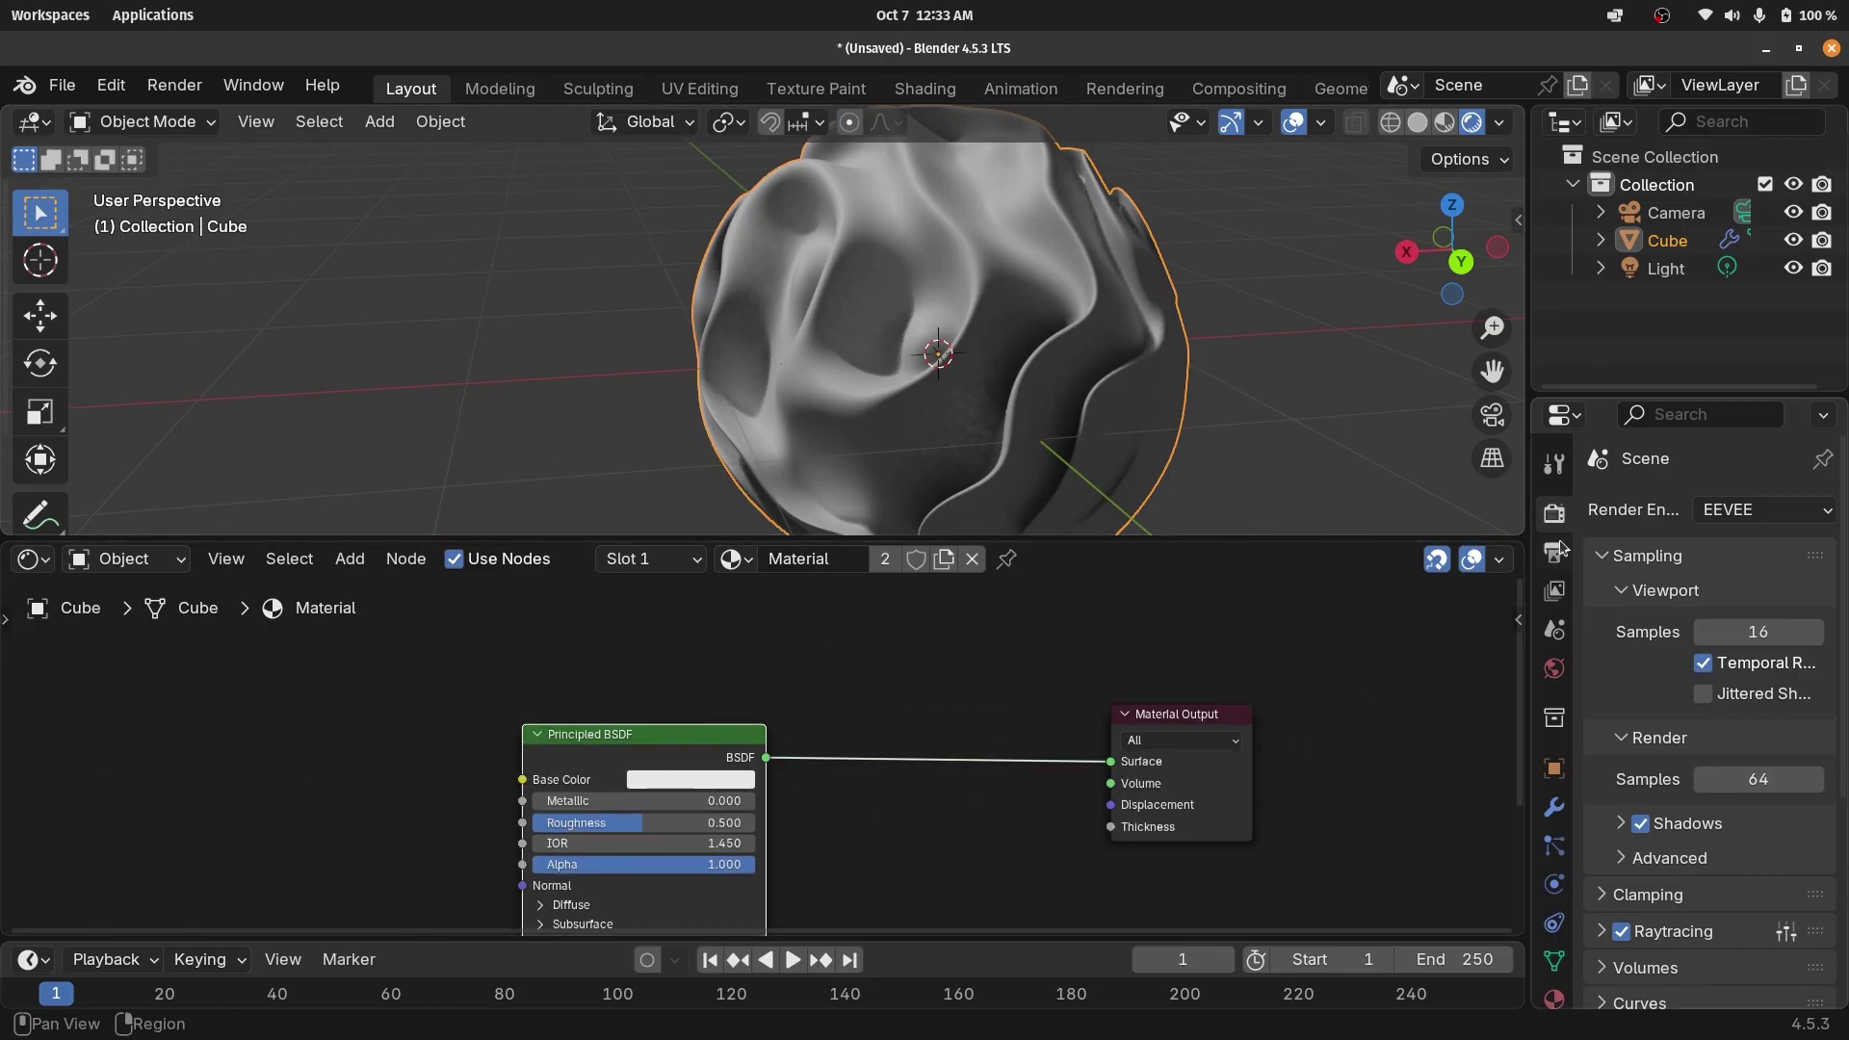
Add an Ambient Occlusion node to the material and place it above and before the Principled BSDF.
scroll(1653, 799, "down", 4)
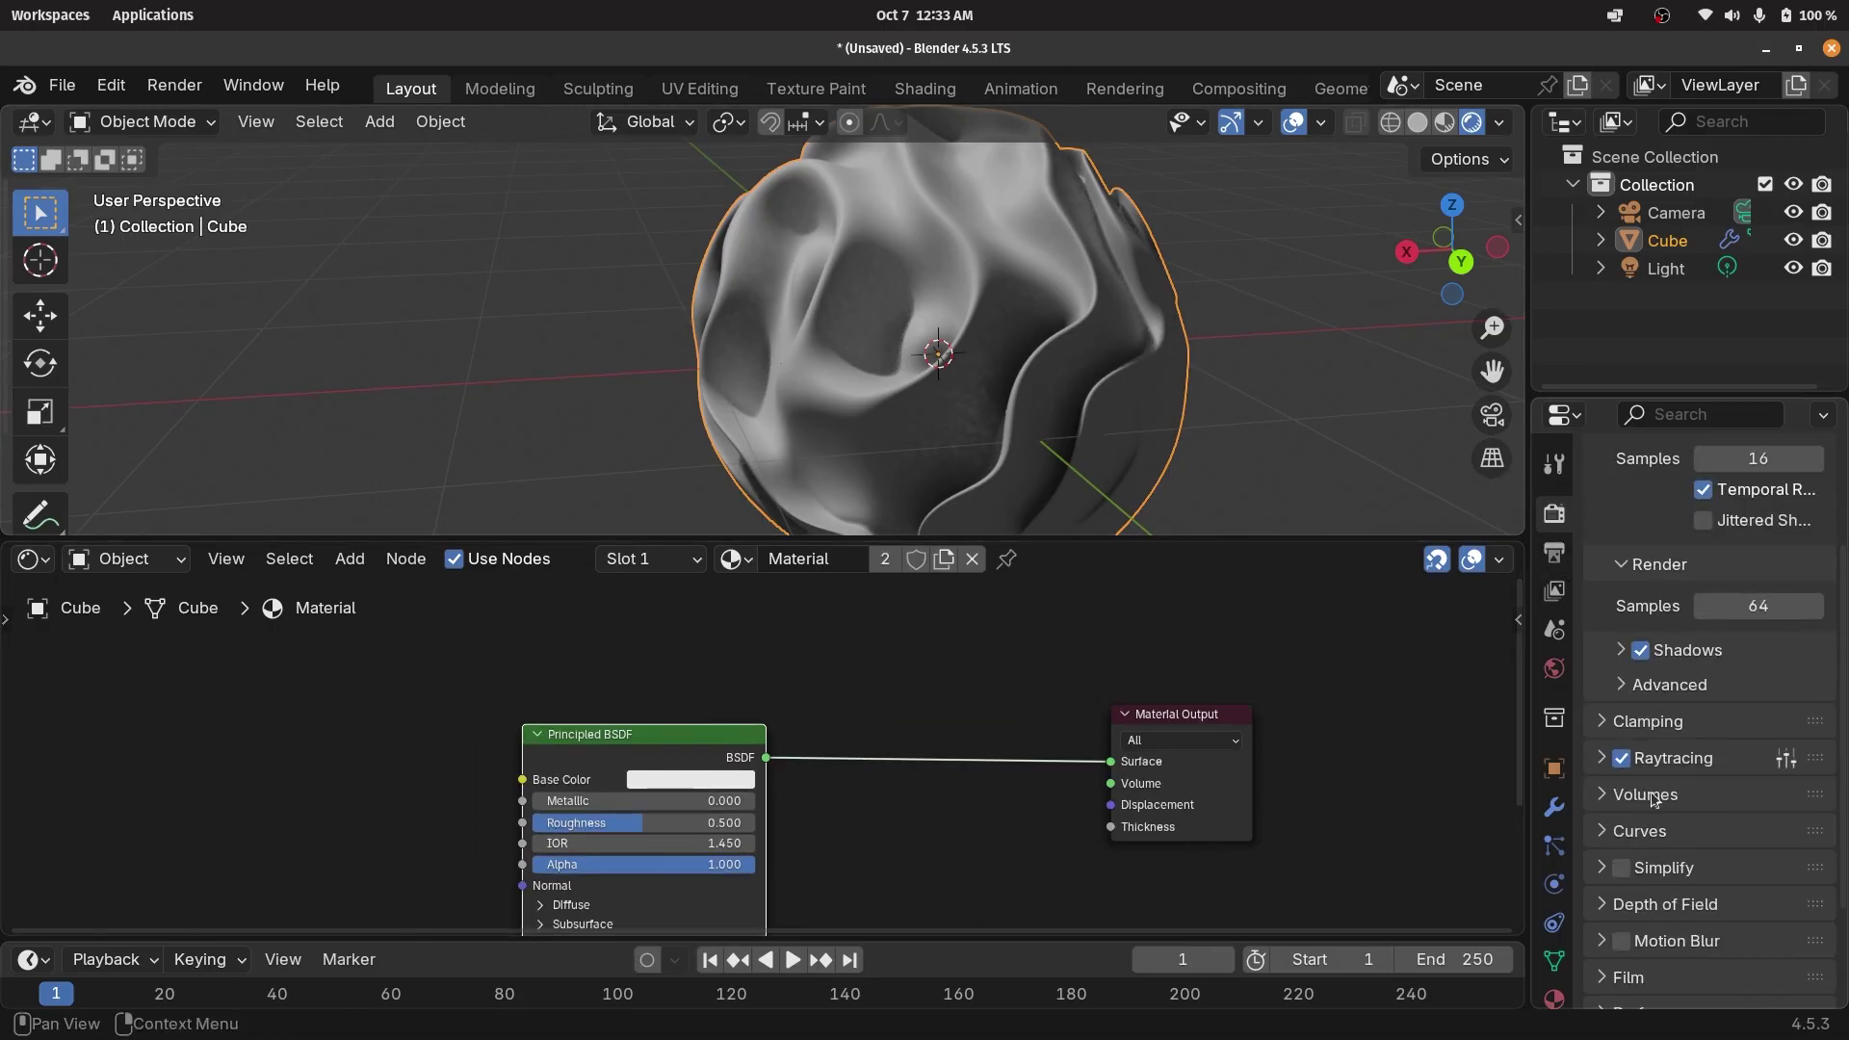
scroll(1652, 800, "down", 3)
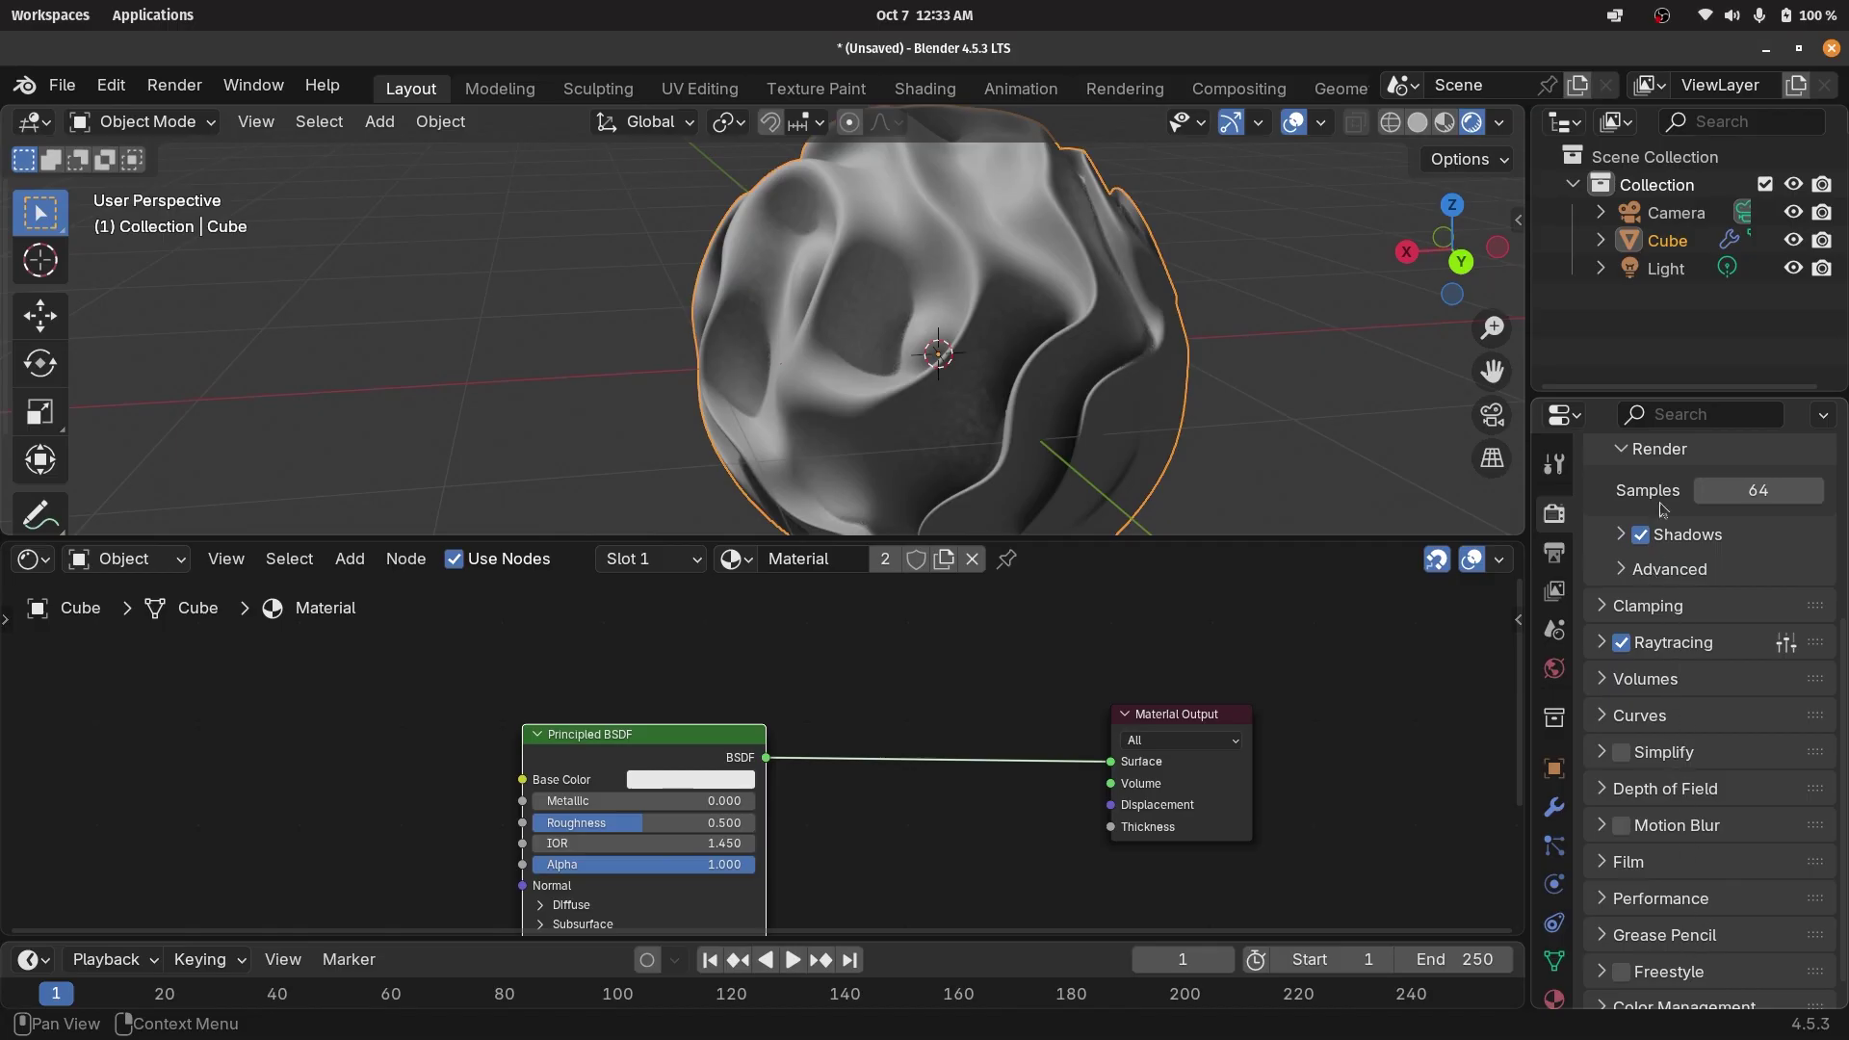
middle_click_drag(949, 734, 1238, 764)
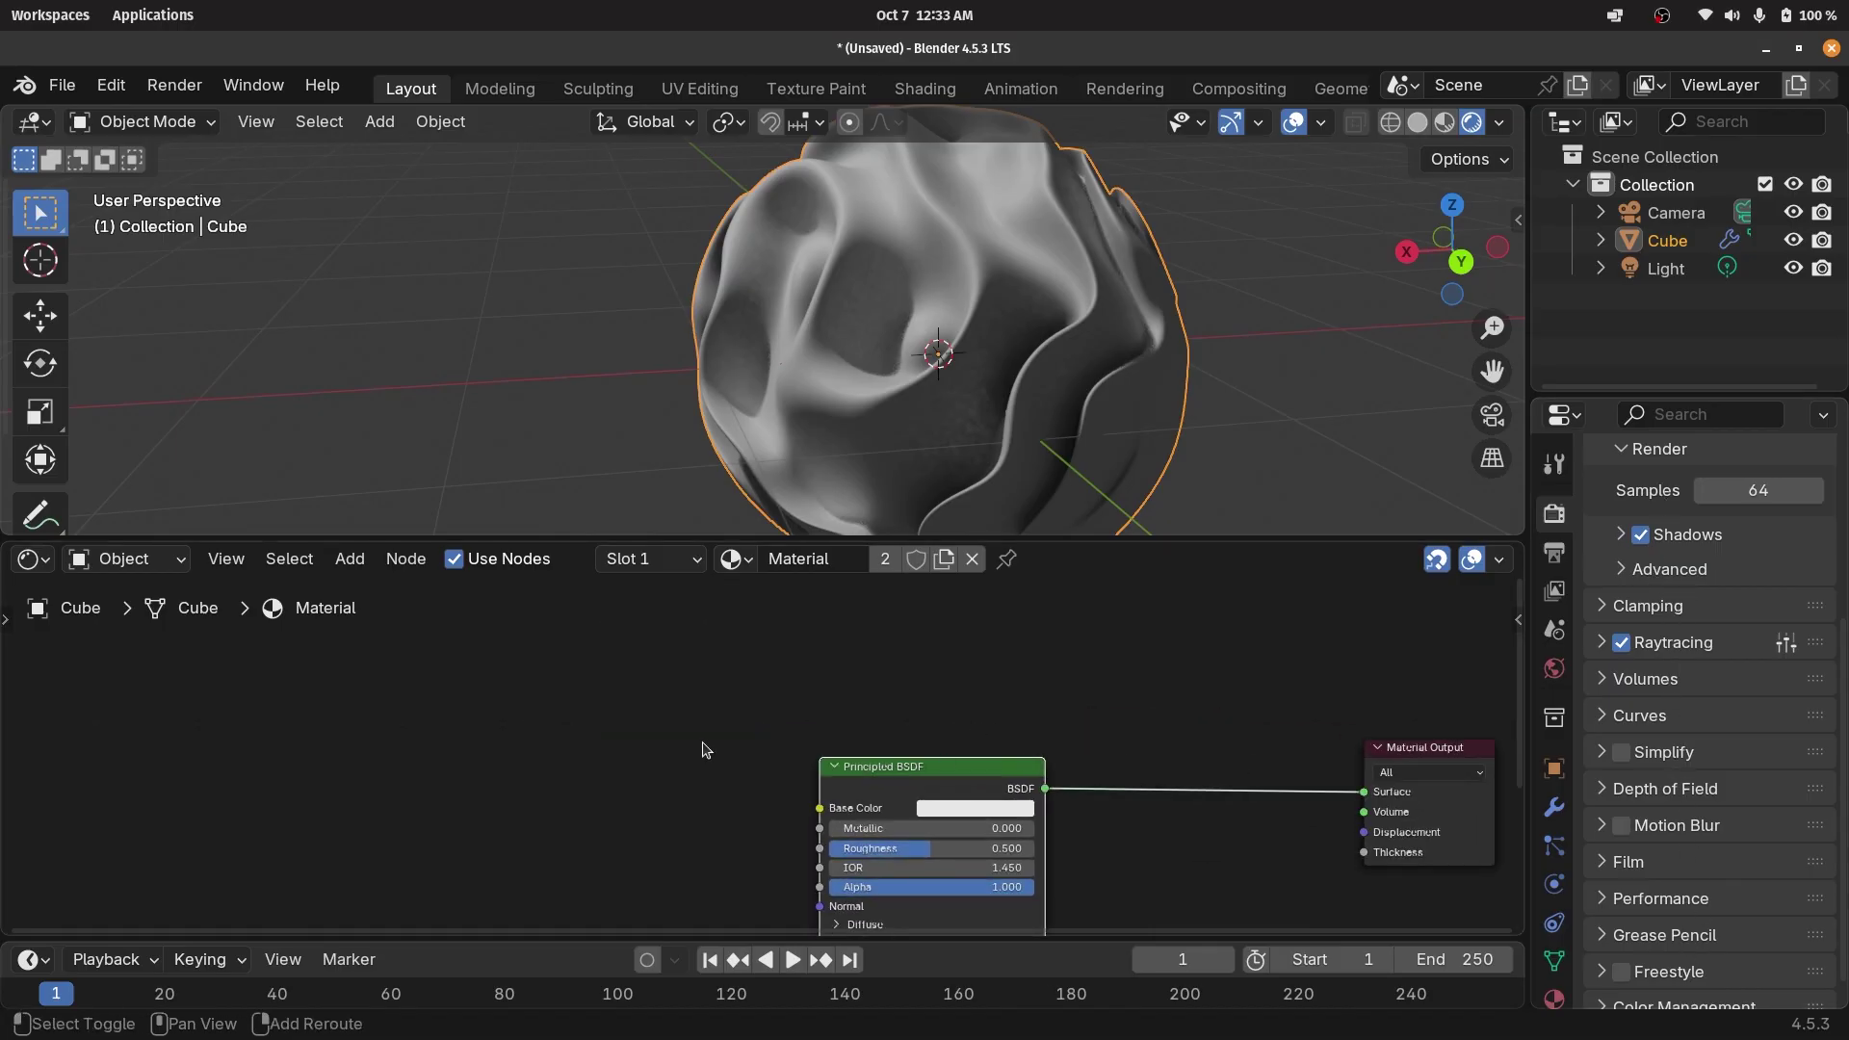
key("shift+a")
mouse_move(706, 750)
type("ambi")
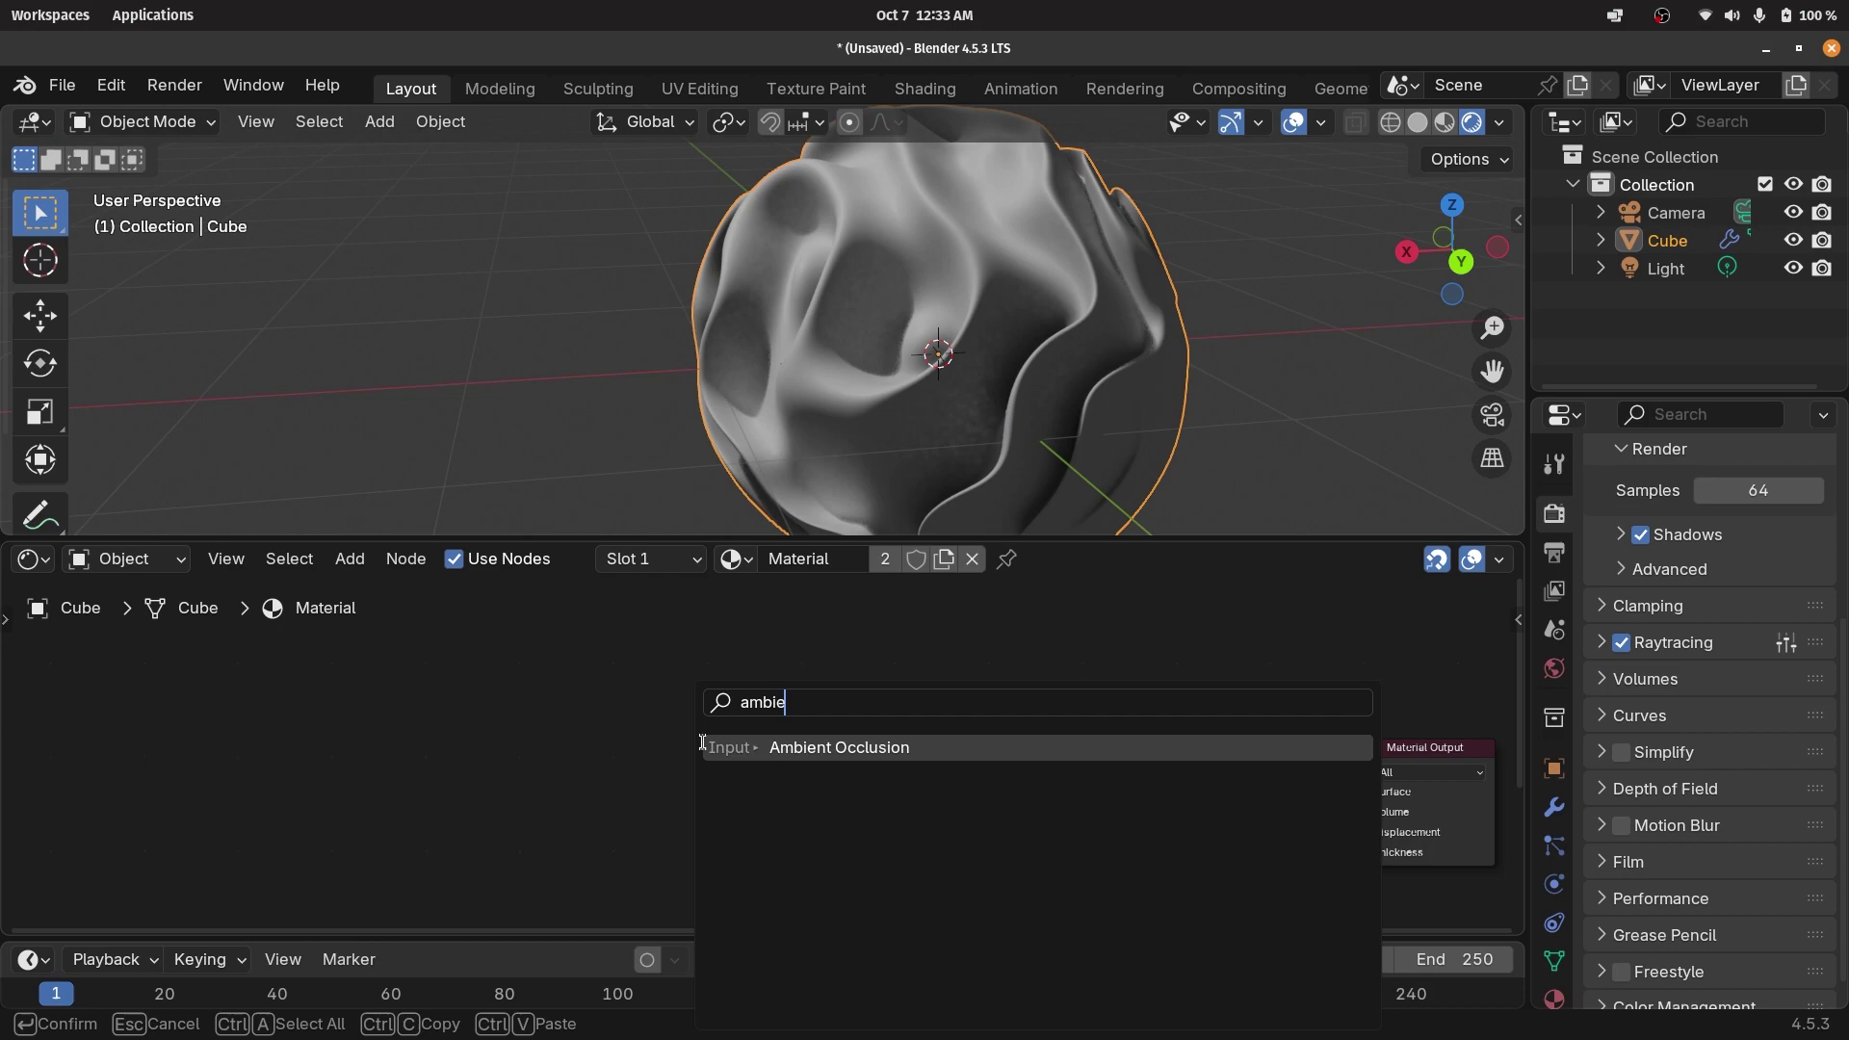
type("e")
key("Return")
left_click(753, 726)
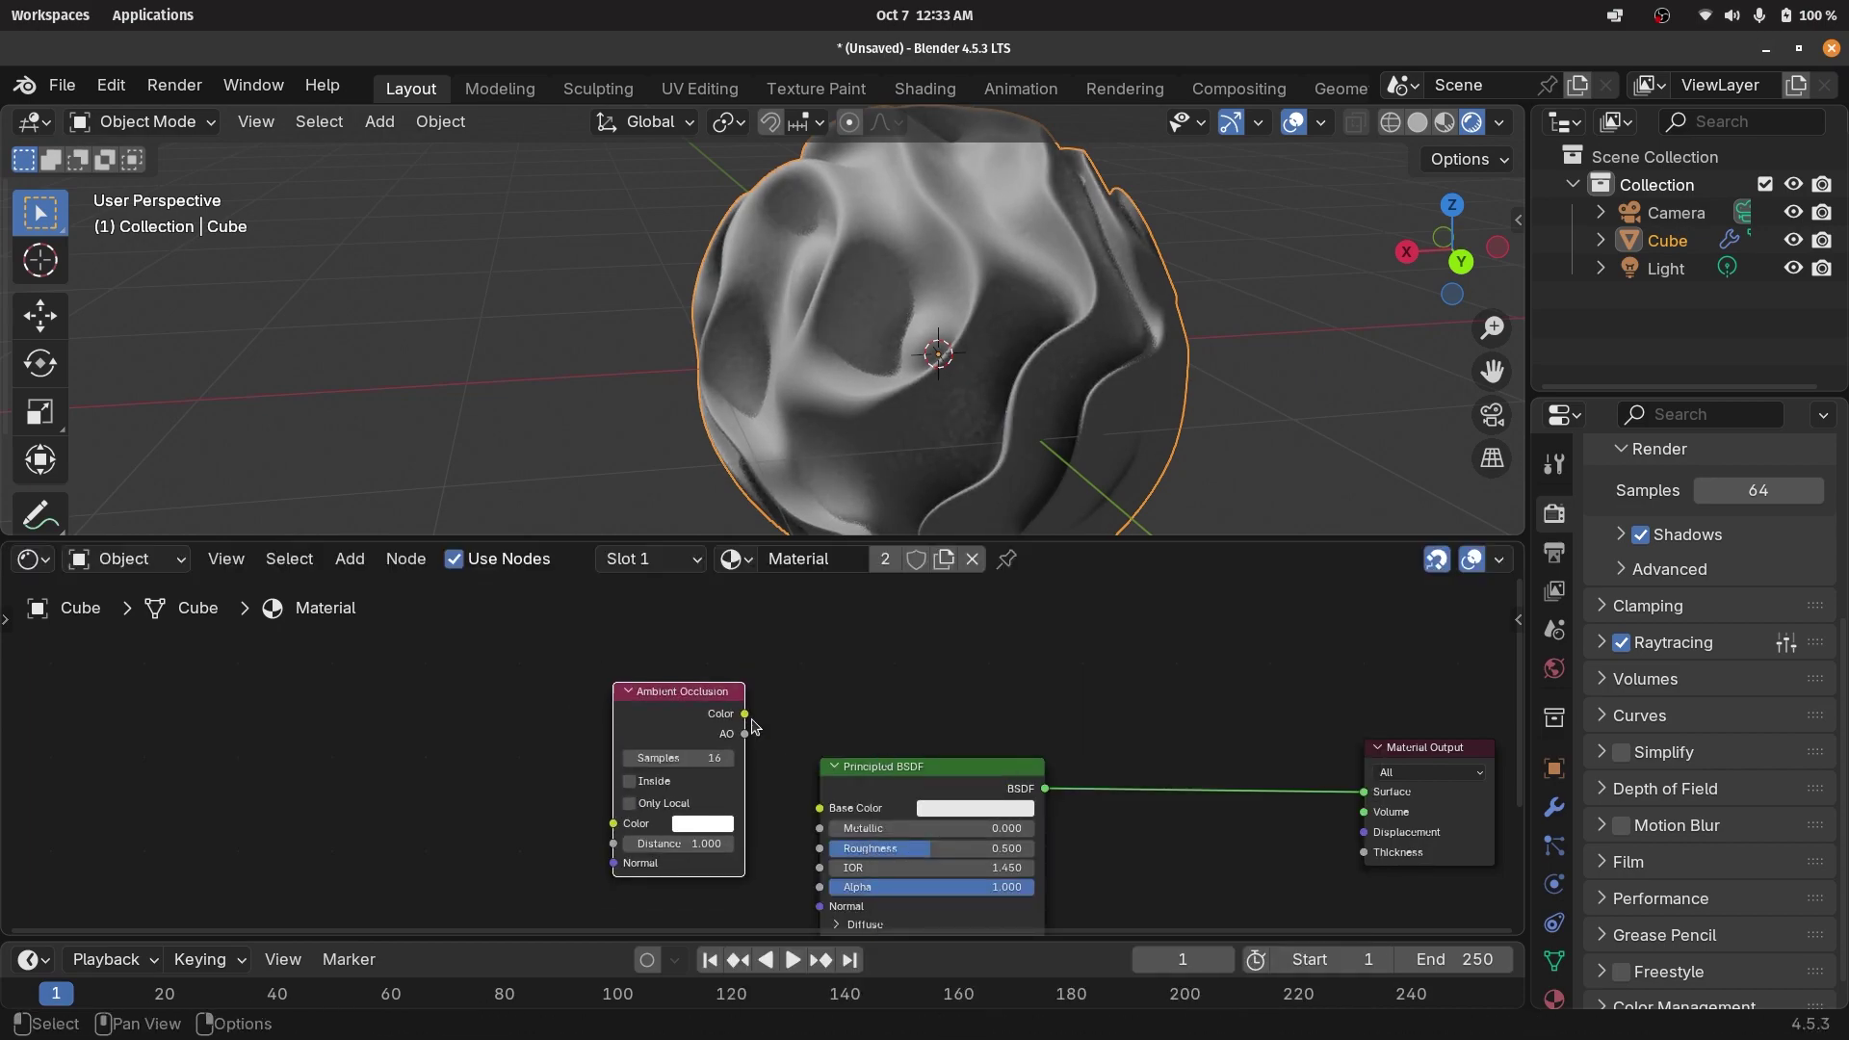
left_click_drag(679, 716, 680, 679)
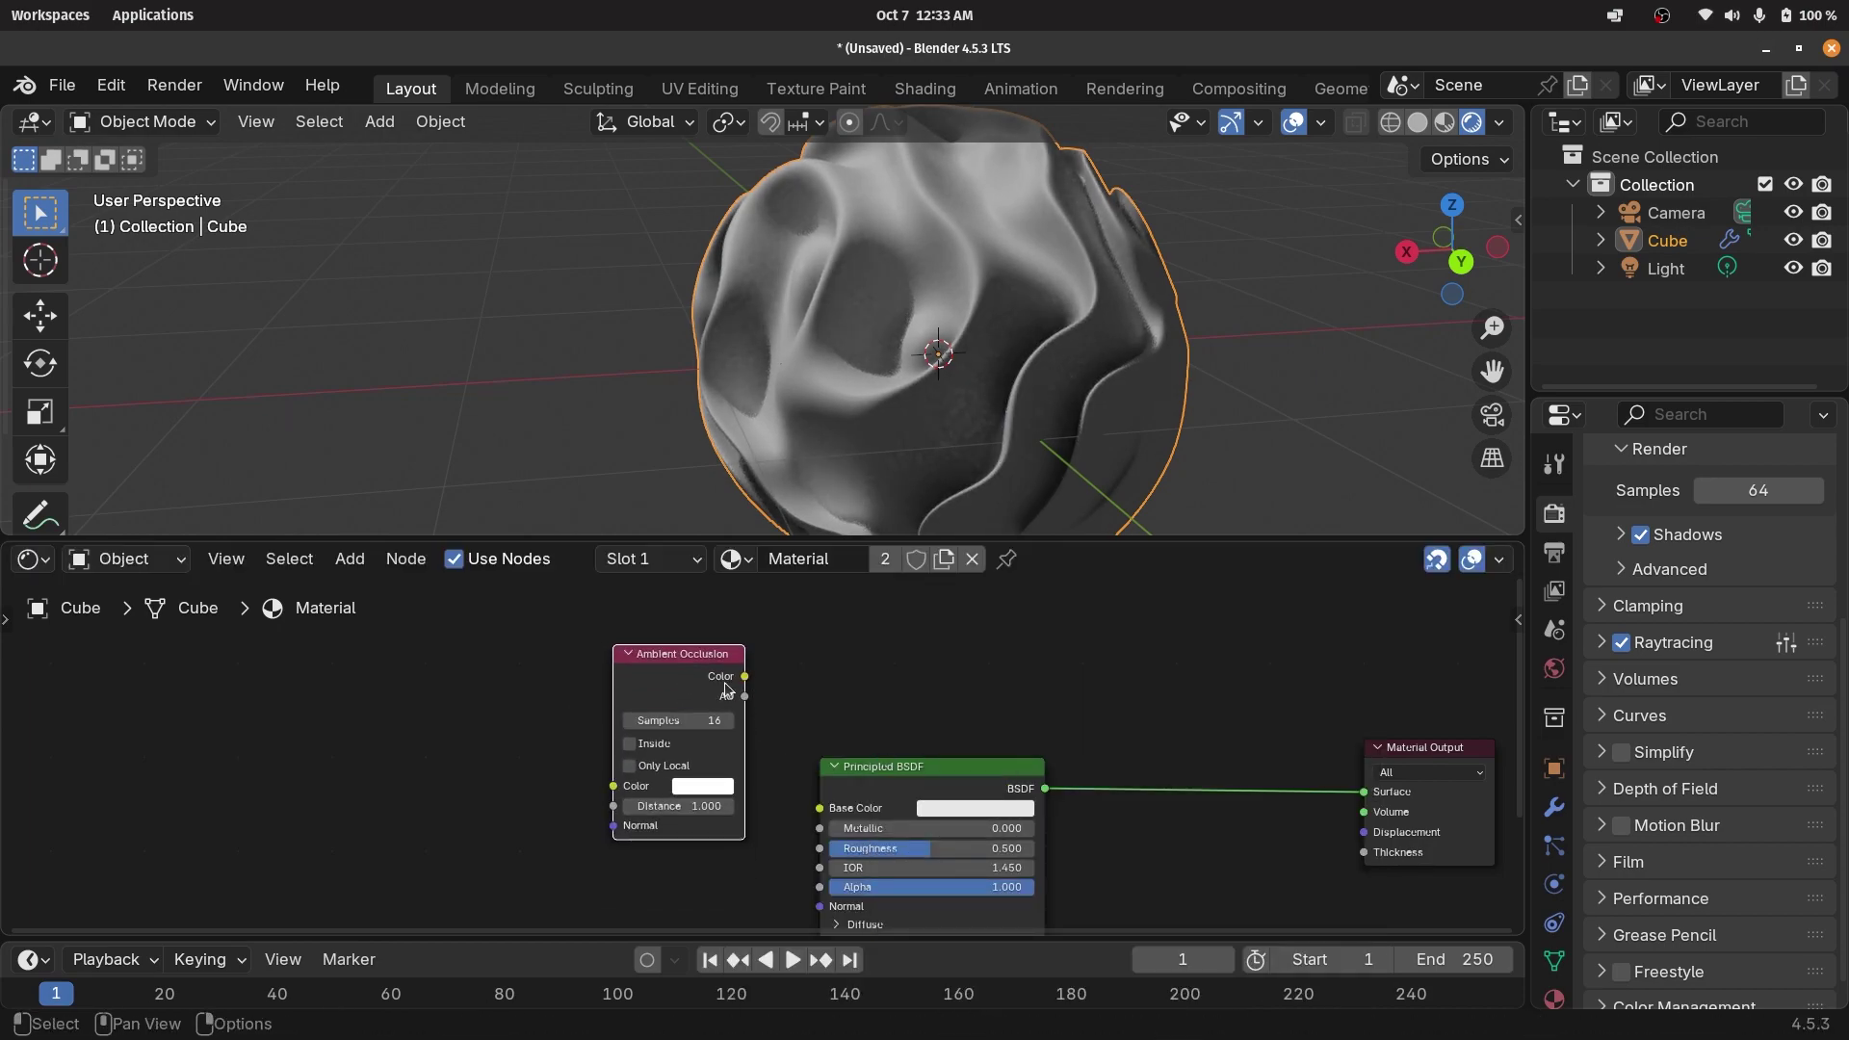
Duplicate the Principled BSDF node and set the copy's Base Color to black.
left_click(878, 767)
key("shift+d")
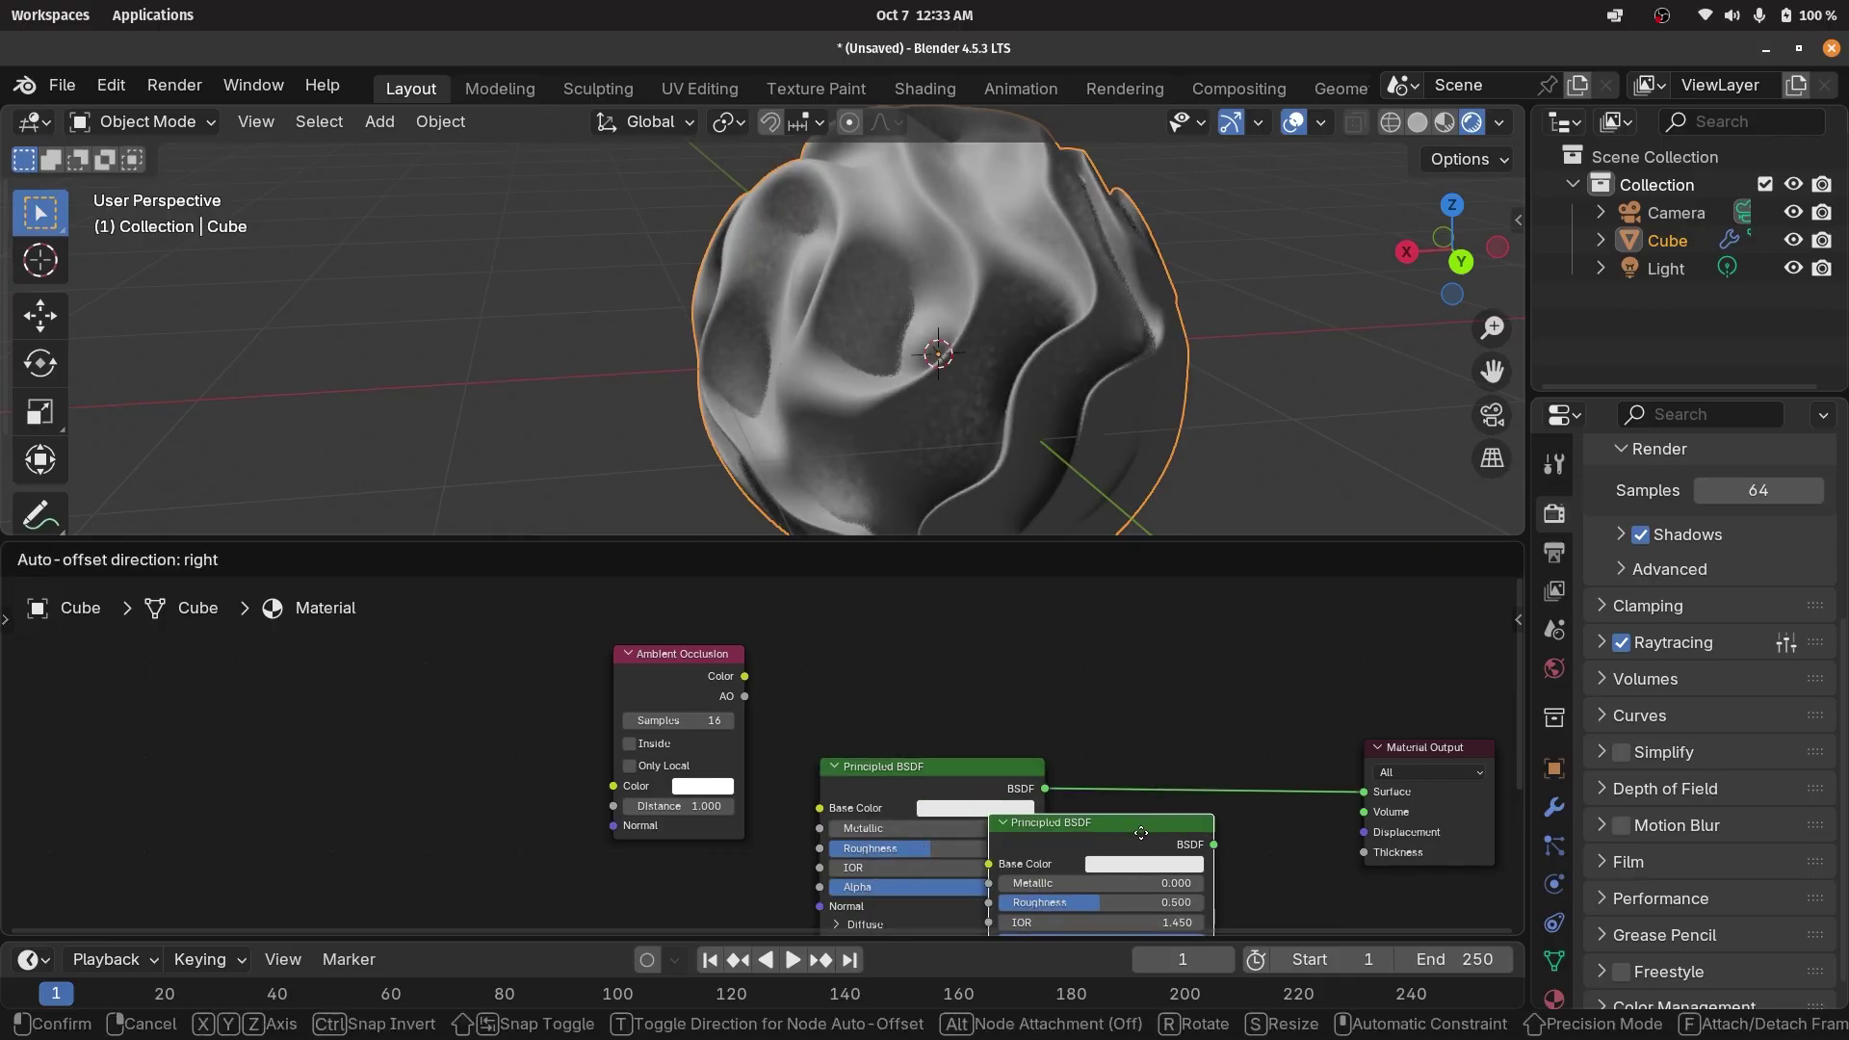
left_click(1271, 832)
middle_click_drag(1246, 869, 1159, 811)
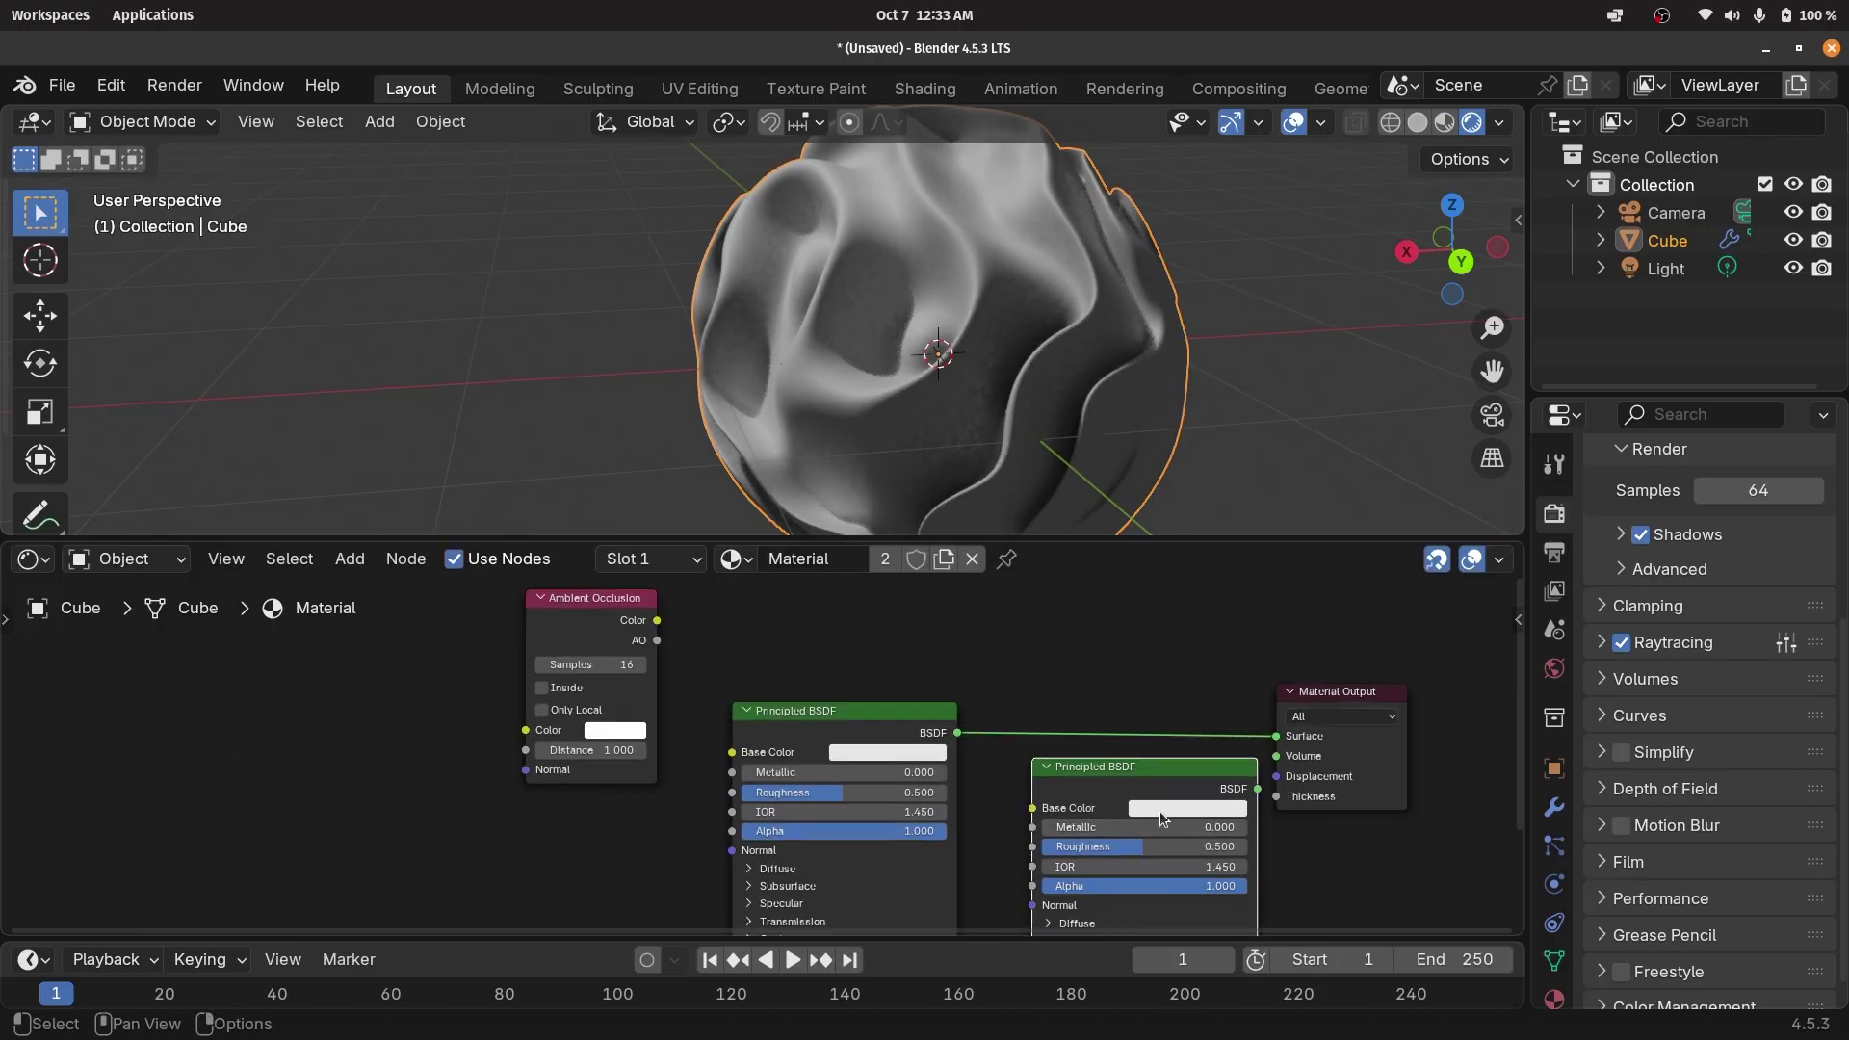
left_click(1159, 811)
left_click_drag(1299, 643, 1299, 655)
Rearrange the two Principled BSDF nodes so that the black one sits directly beneath the white one.
left_click_drag(1073, 778, 1053, 816)
left_click_drag(821, 720, 820, 683)
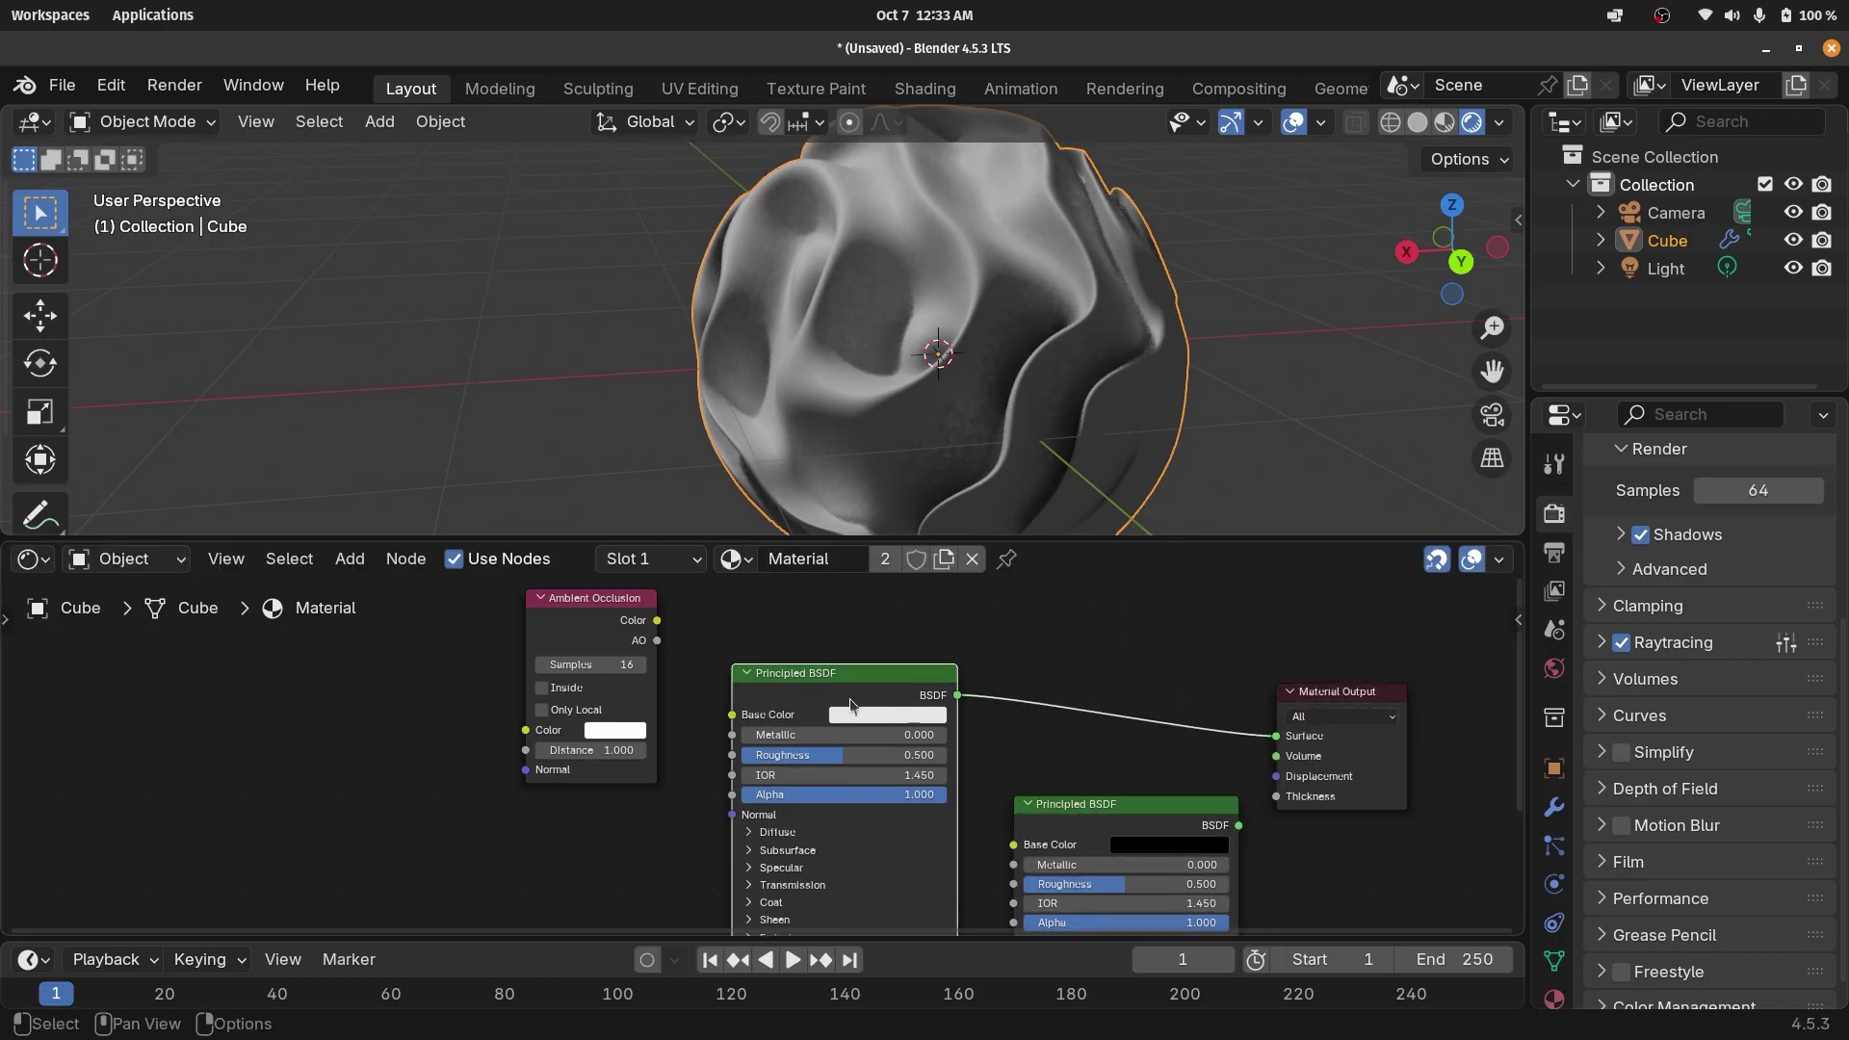
scroll(1112, 757, "down", 3)
left_click_drag(1088, 725, 809, 825)
Insert a Mix Shader between the white Principled BSDF and Material Output, and connect the black Principled BSDF to its second Shader input.
key("shift+a")
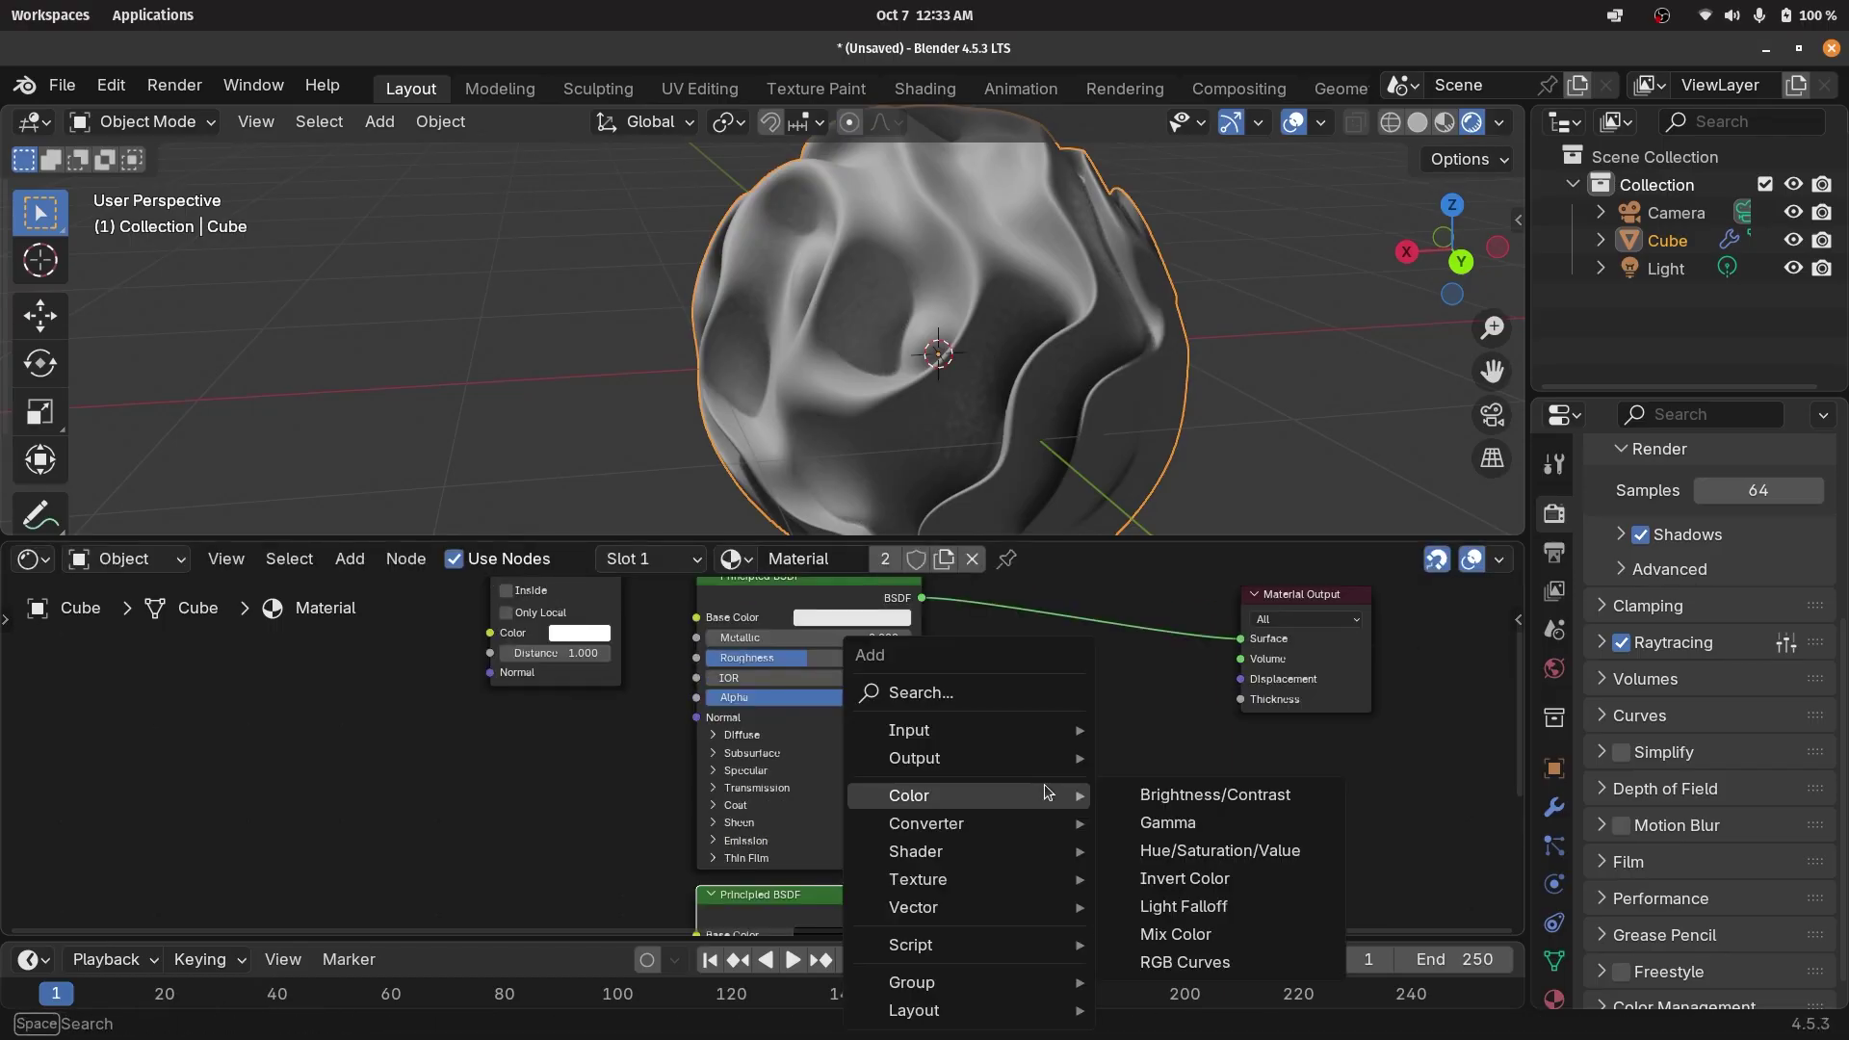
type("mix sha")
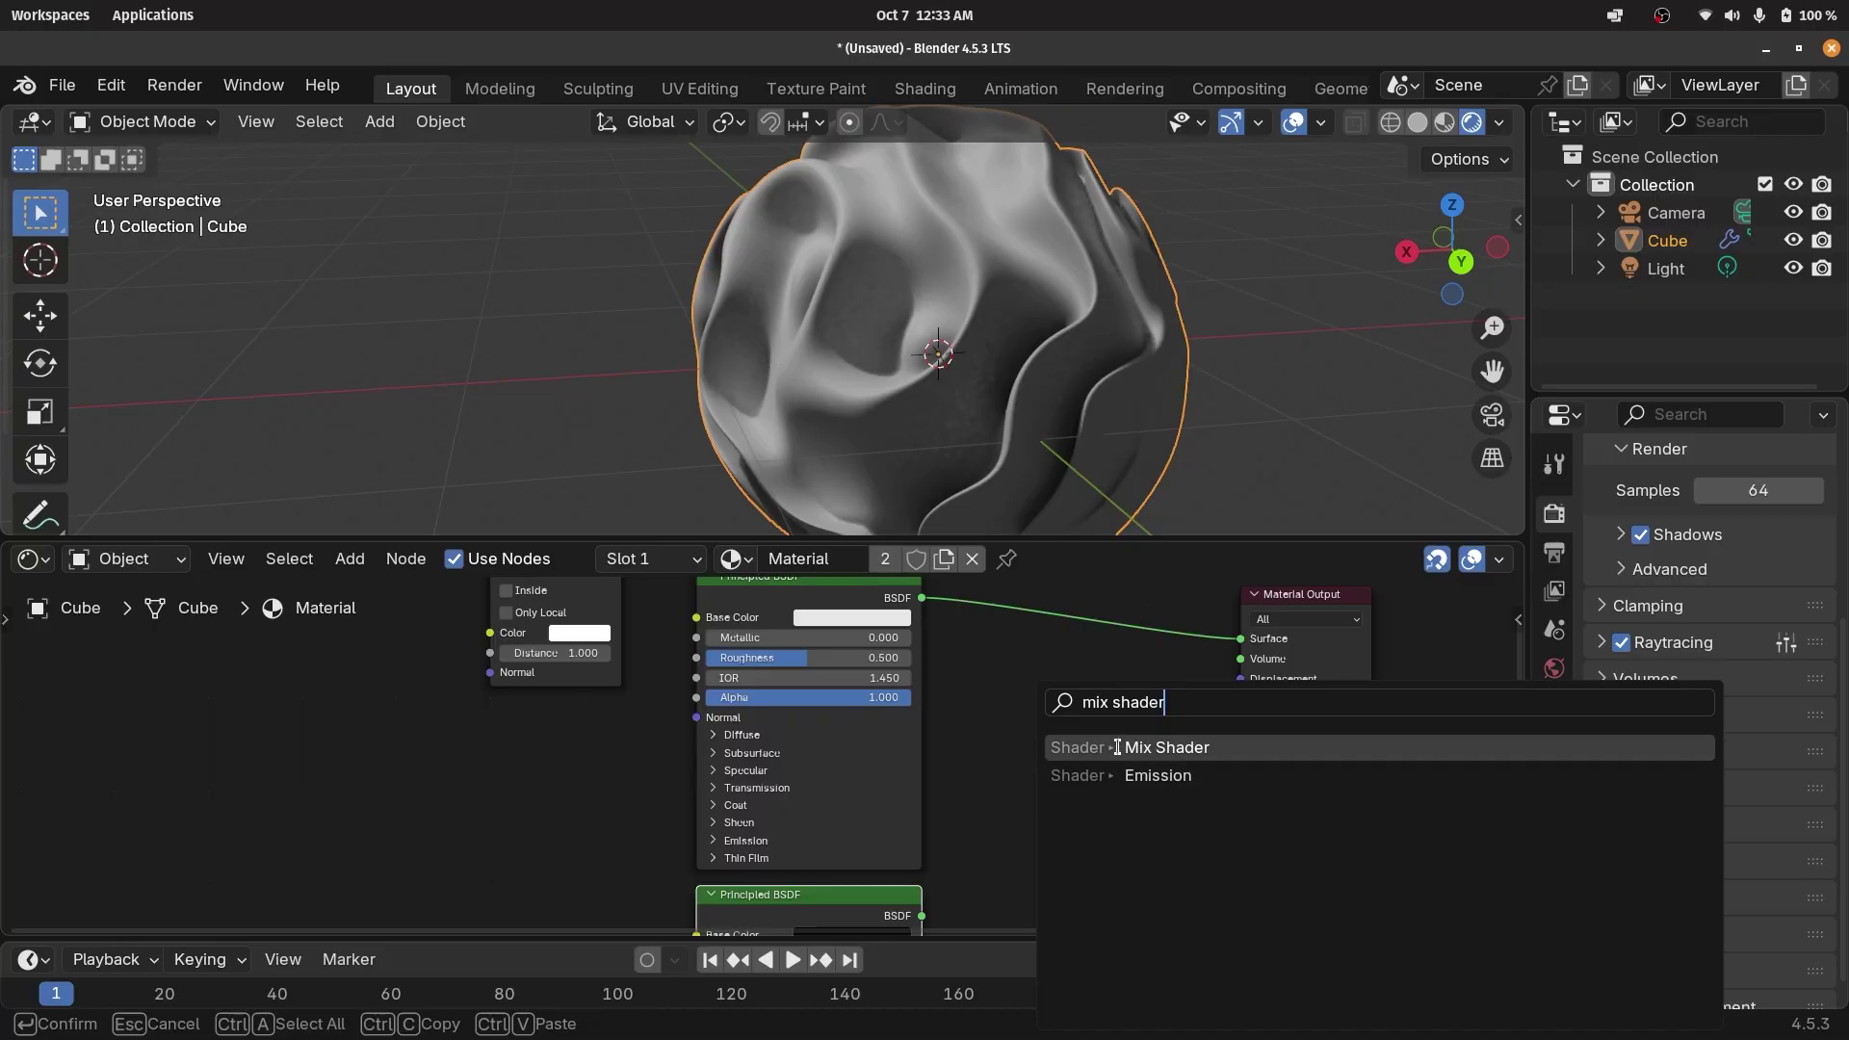
type("der")
left_click(1117, 747)
left_click(1025, 764)
scroll(1025, 764, "down", 2)
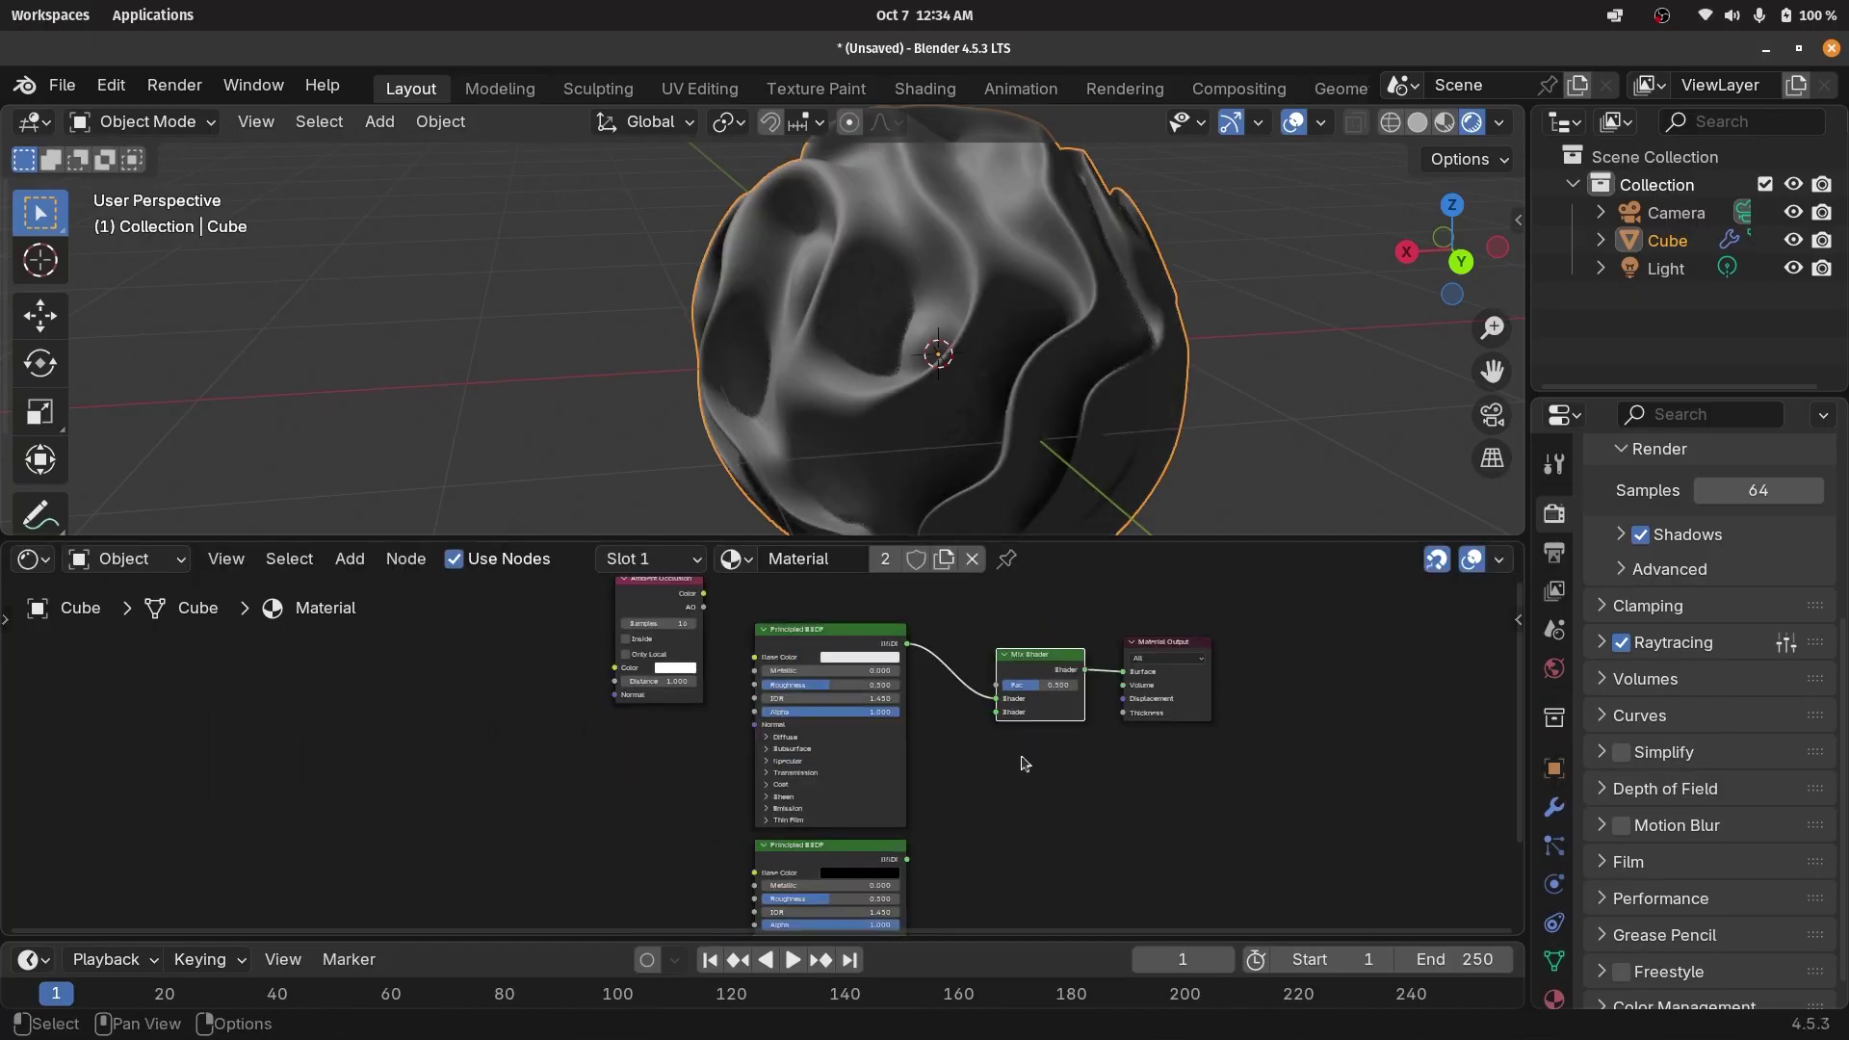
left_click(839, 855)
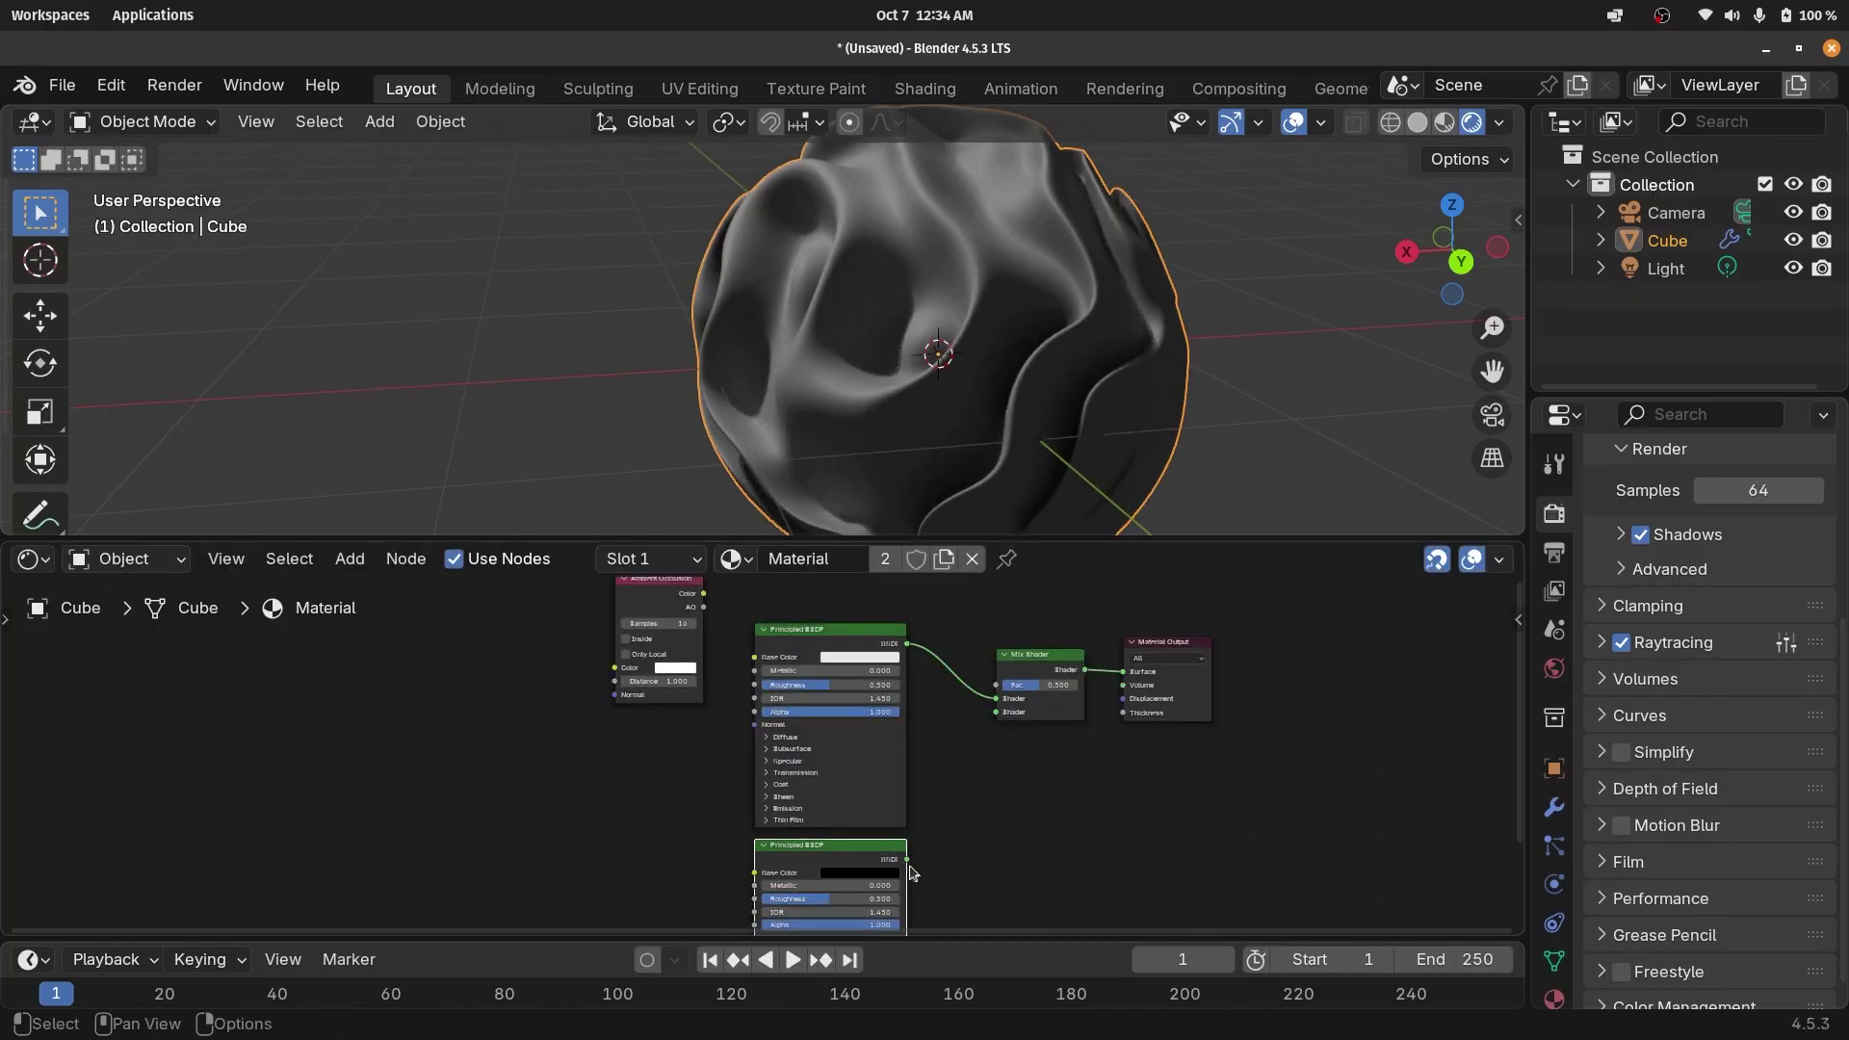
left_click_drag(911, 868, 1003, 730)
Connect the Ambient Occlusion node's Color output to the Mix Shader's Fac input.
middle_click_drag(924, 740, 1025, 790)
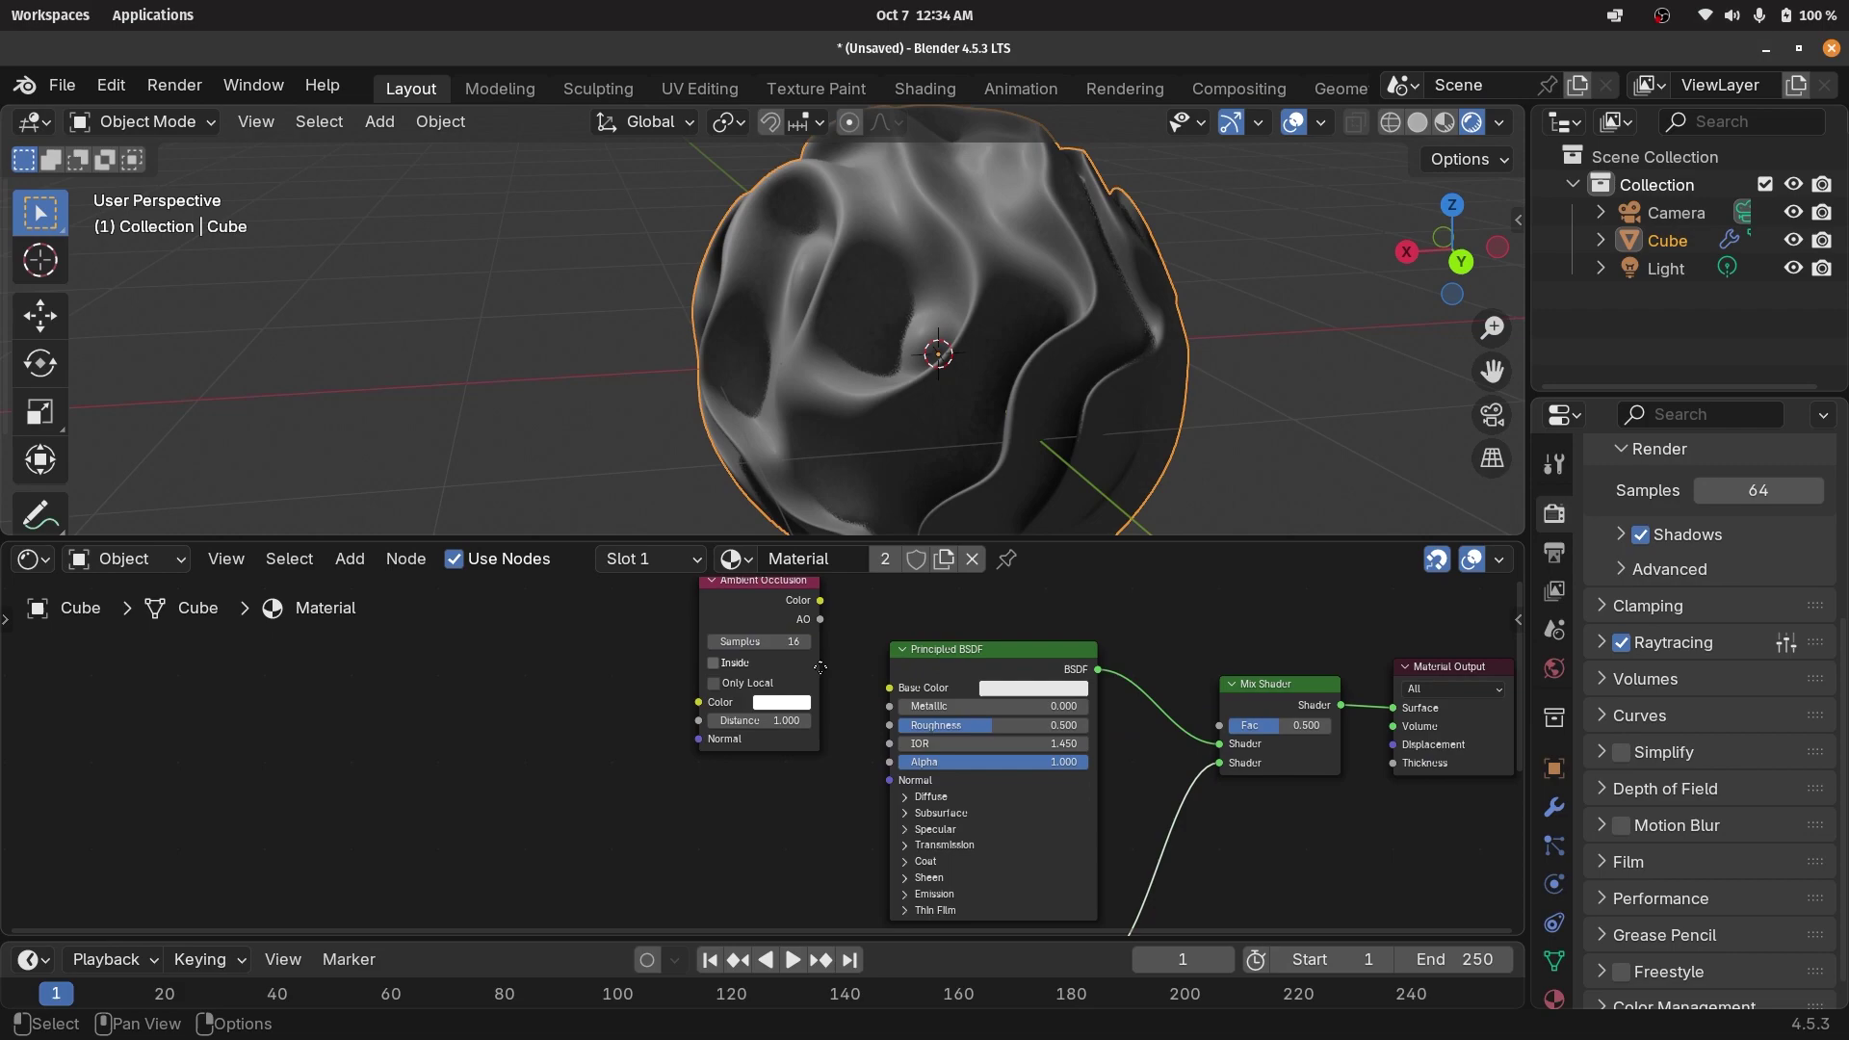
scroll(771, 659, "up", 2)
mouse_move(785, 655)
left_mouse_down()
mouse_move(814, 640)
mouse_move(1194, 782)
left_mouse_up()
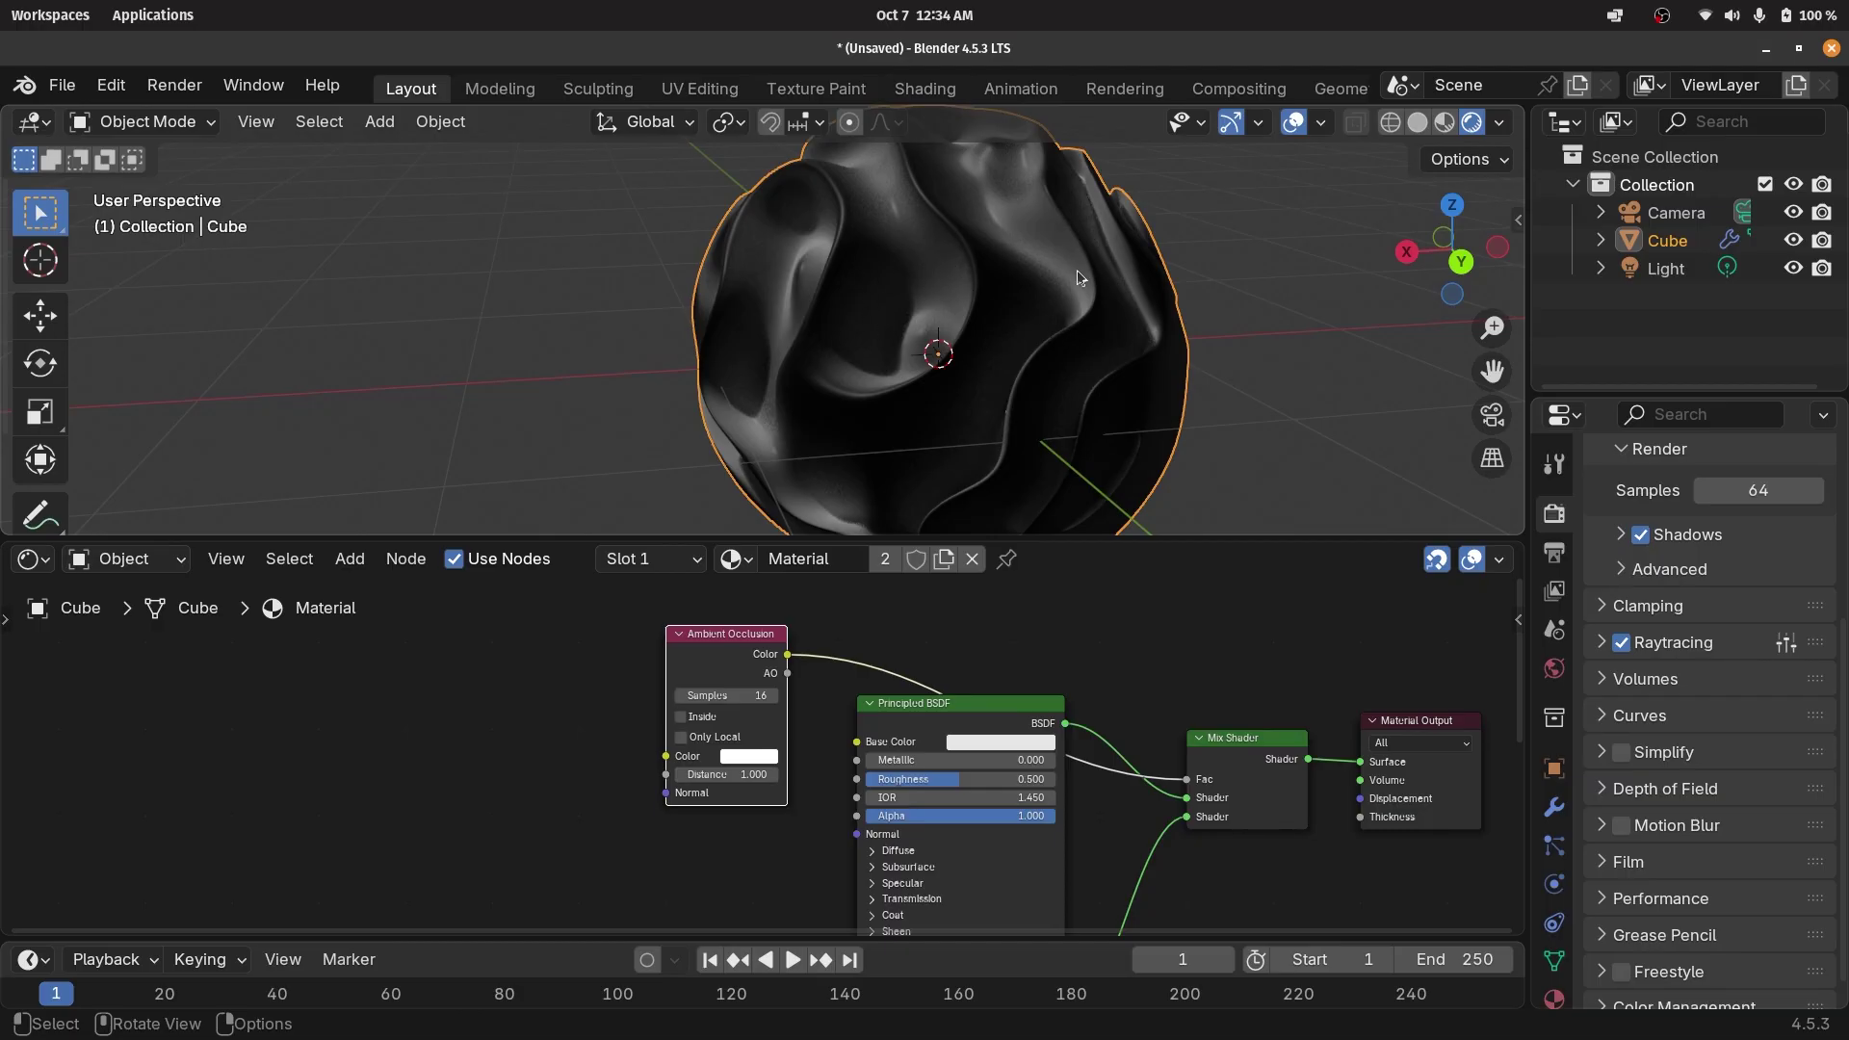
Spread out the two Principled BSDF nodes and the Mix Shader so the links between them are clear.
left_click_drag(963, 713, 790, 817)
middle_click_drag(1039, 840, 1074, 700)
left_click_drag(807, 684, 702, 746)
left_click_drag(992, 878, 992, 826)
mouse_move(1220, 682)
left_mouse_down()
mouse_move(1217, 665)
mouse_move(1219, 700)
left_mouse_up()
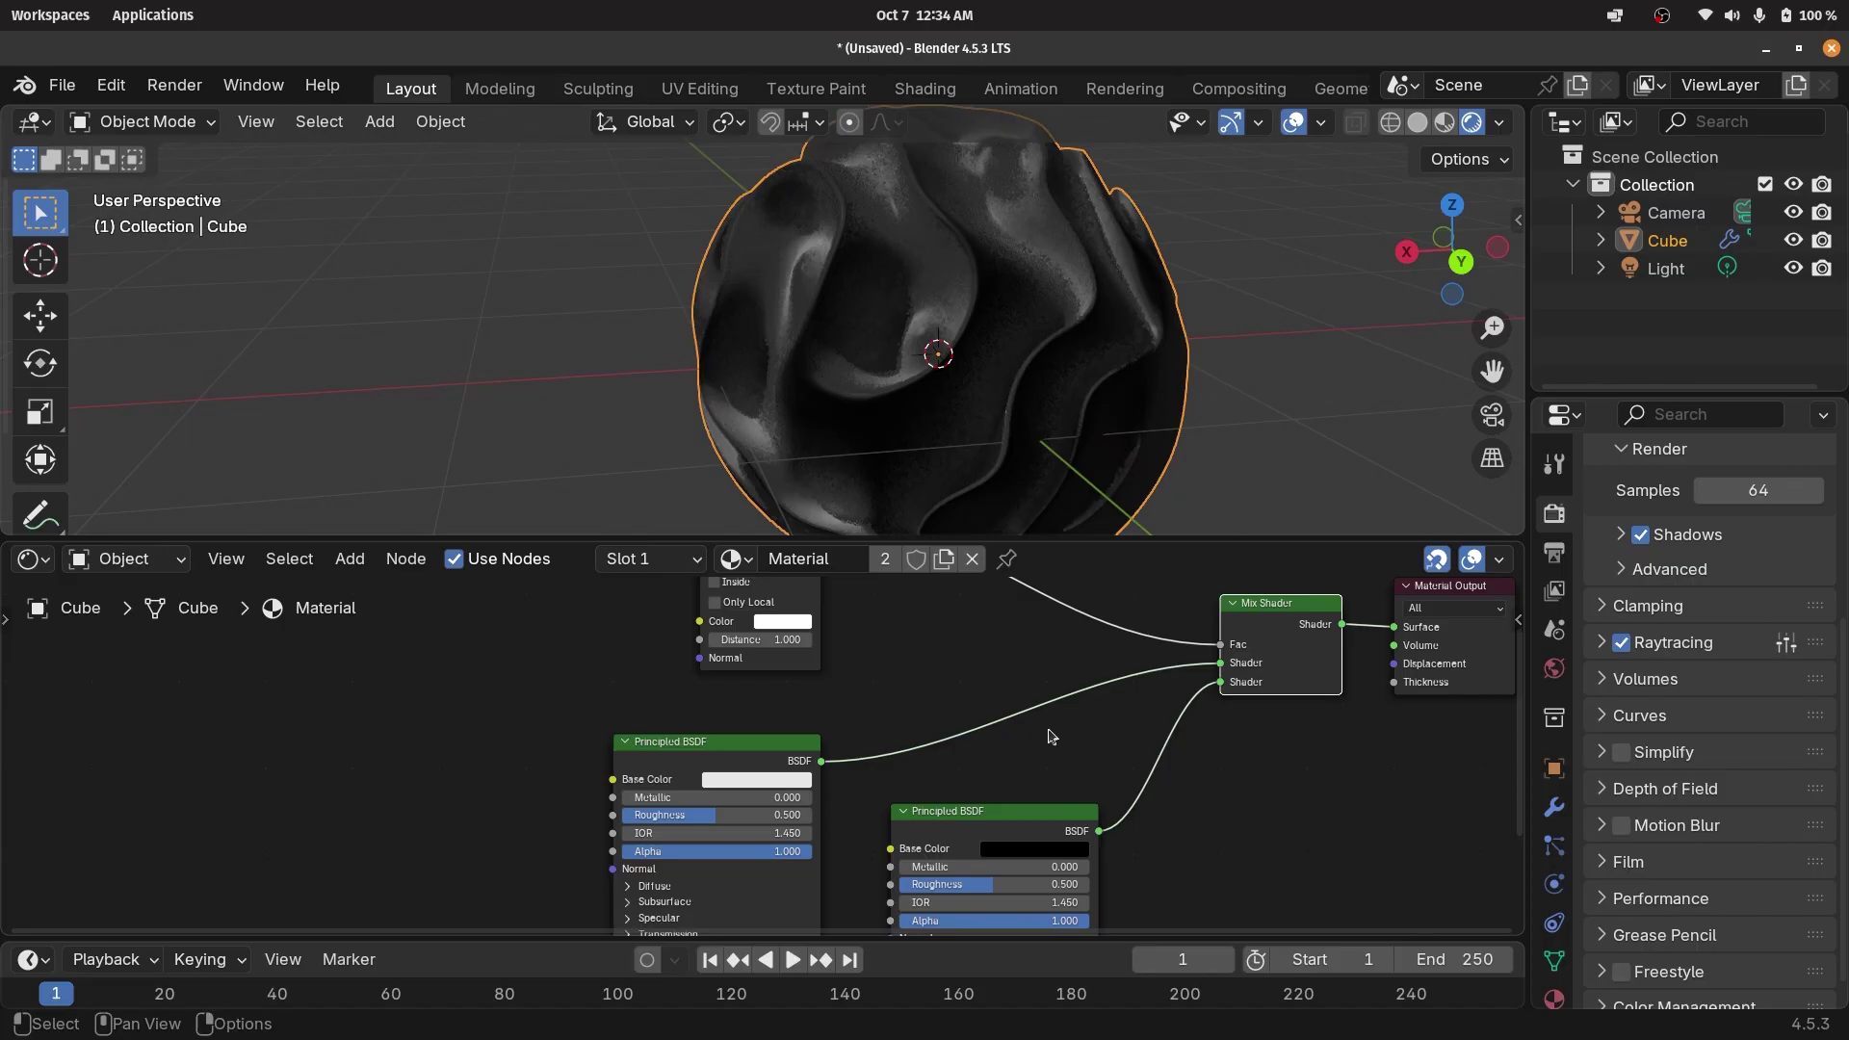
Insert a Color Ramp node on the link between Ambient Occlusion and the Mix Shader's Fac input.
scroll(1024, 735, "up", 5)
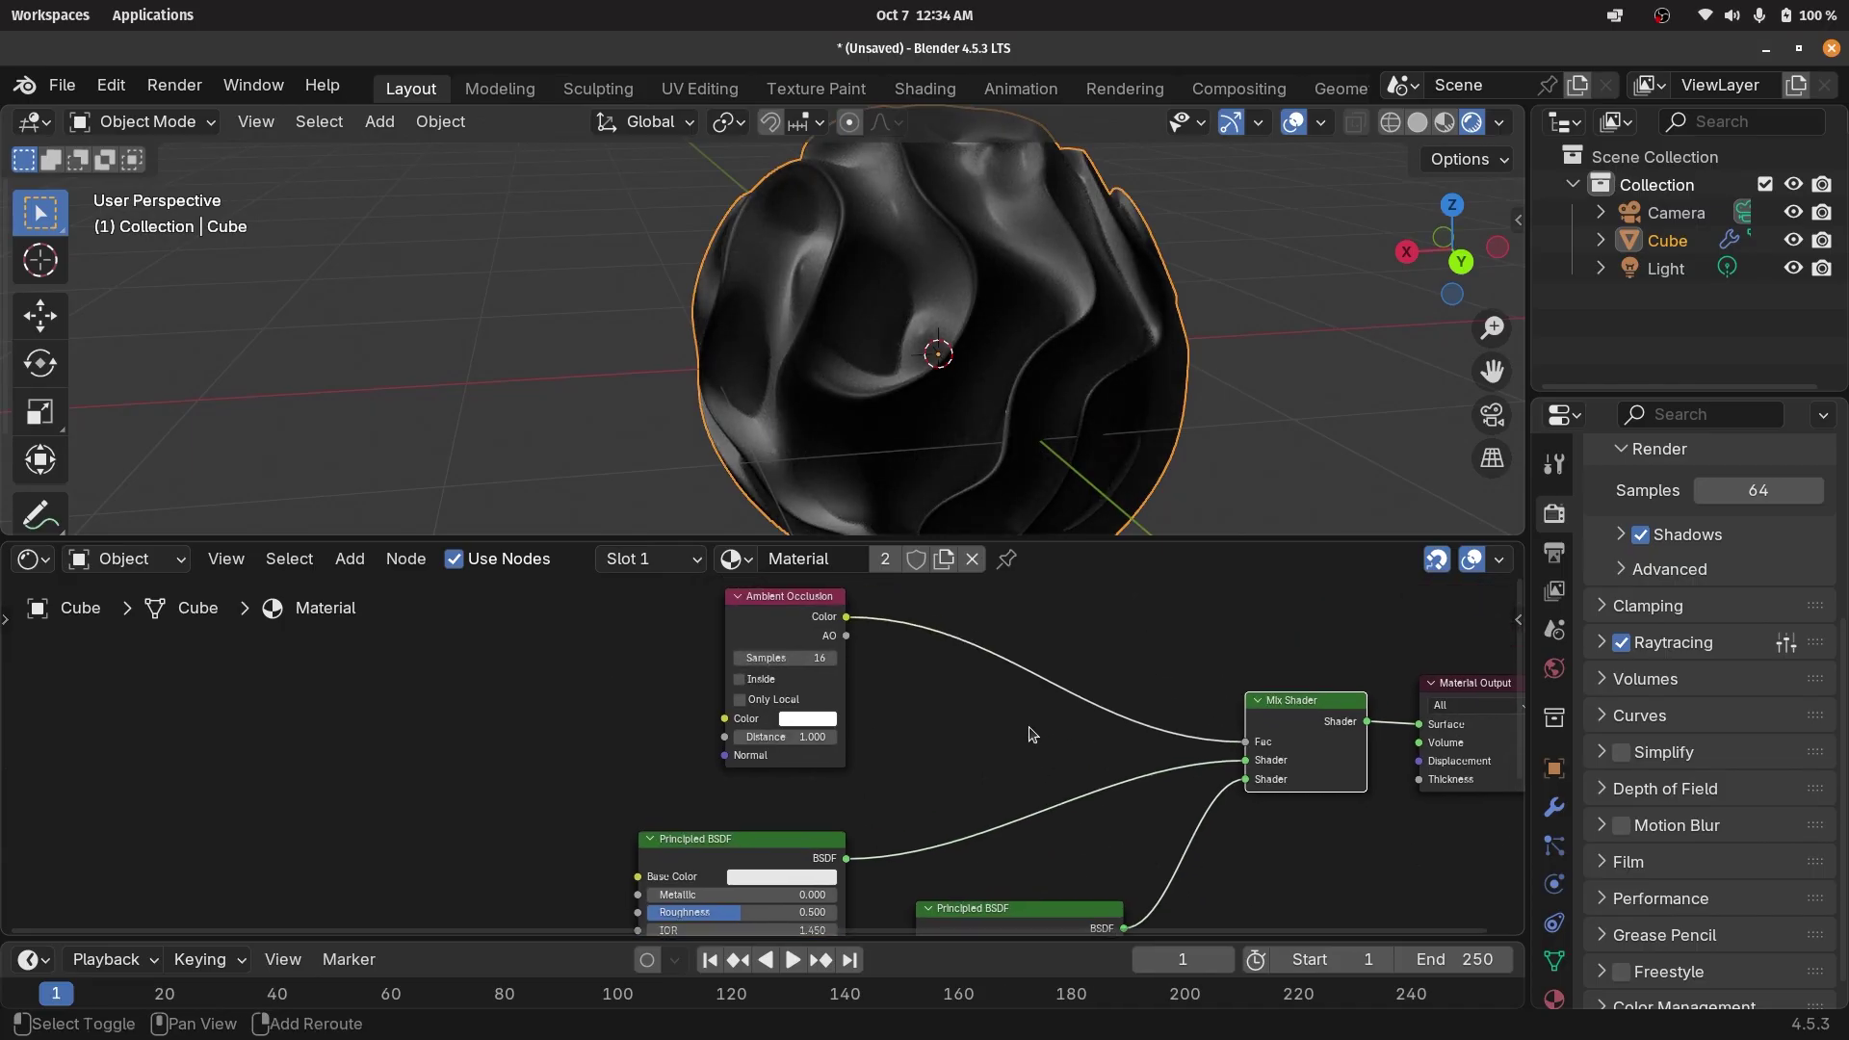
key("shift+a")
type("col")
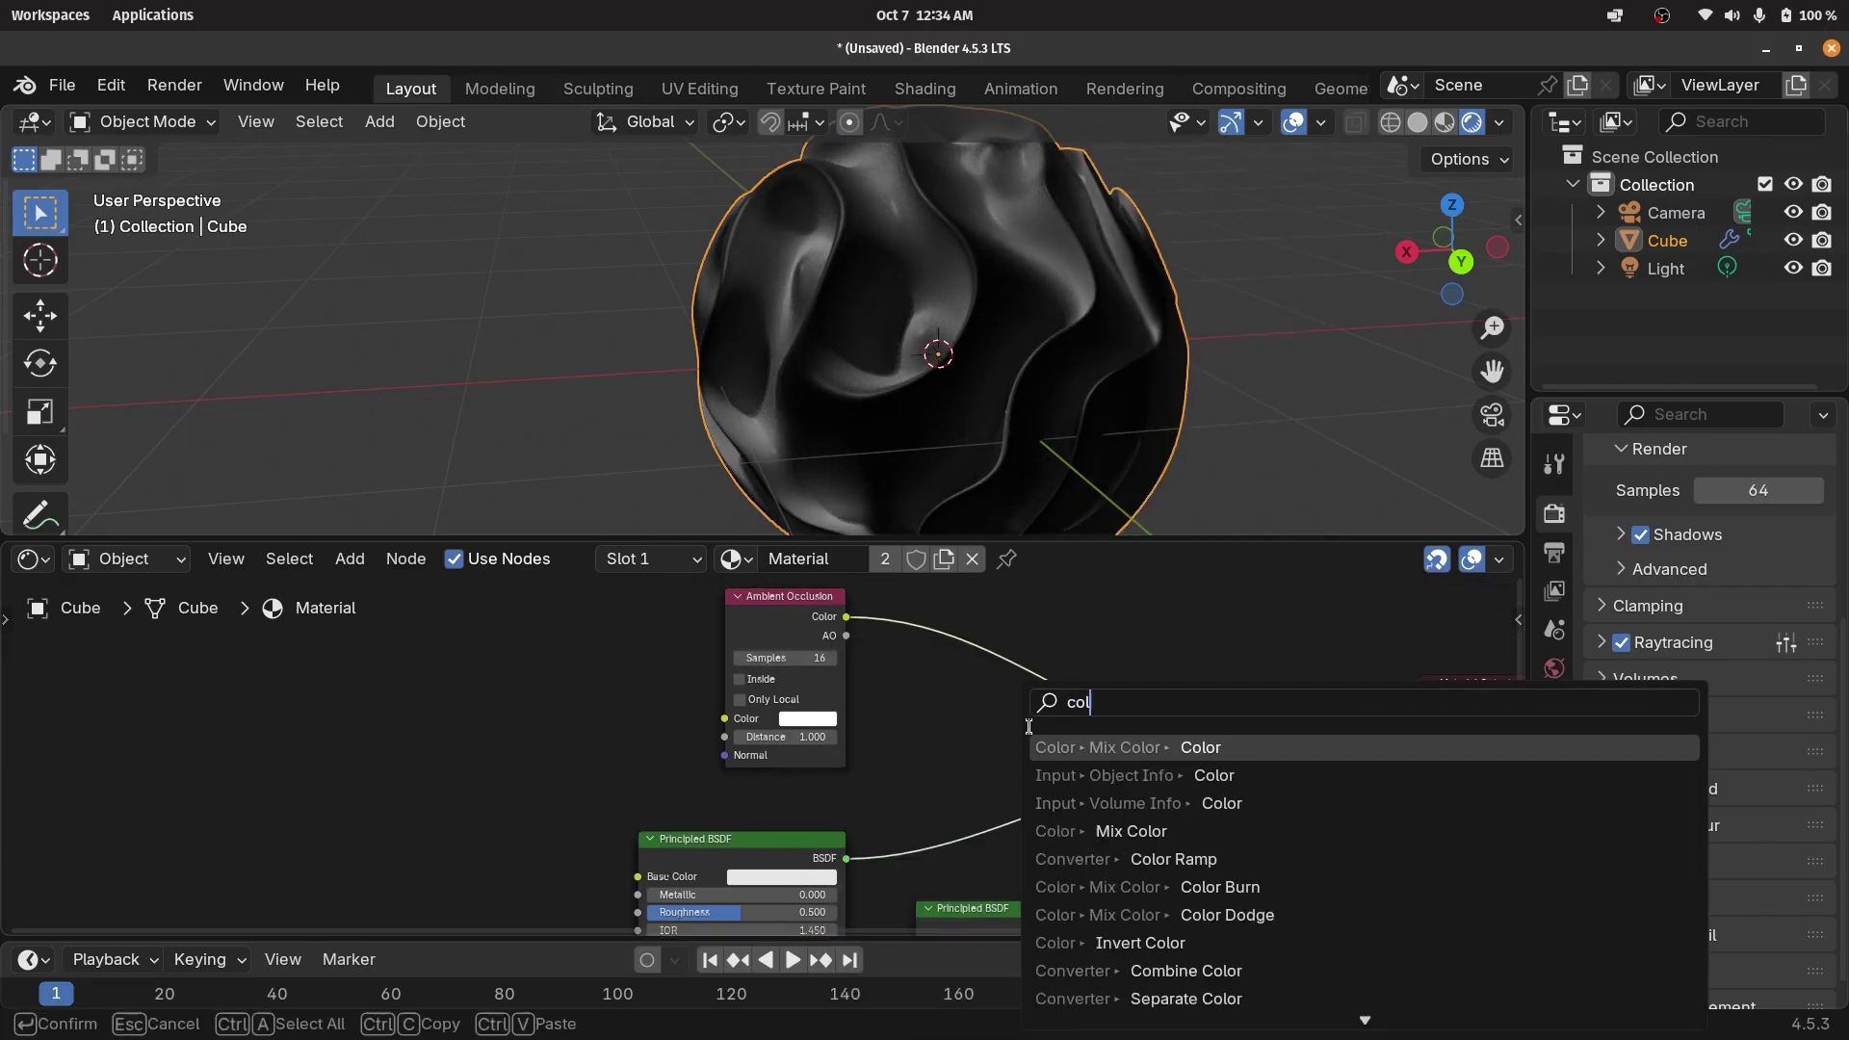
type("or ram")
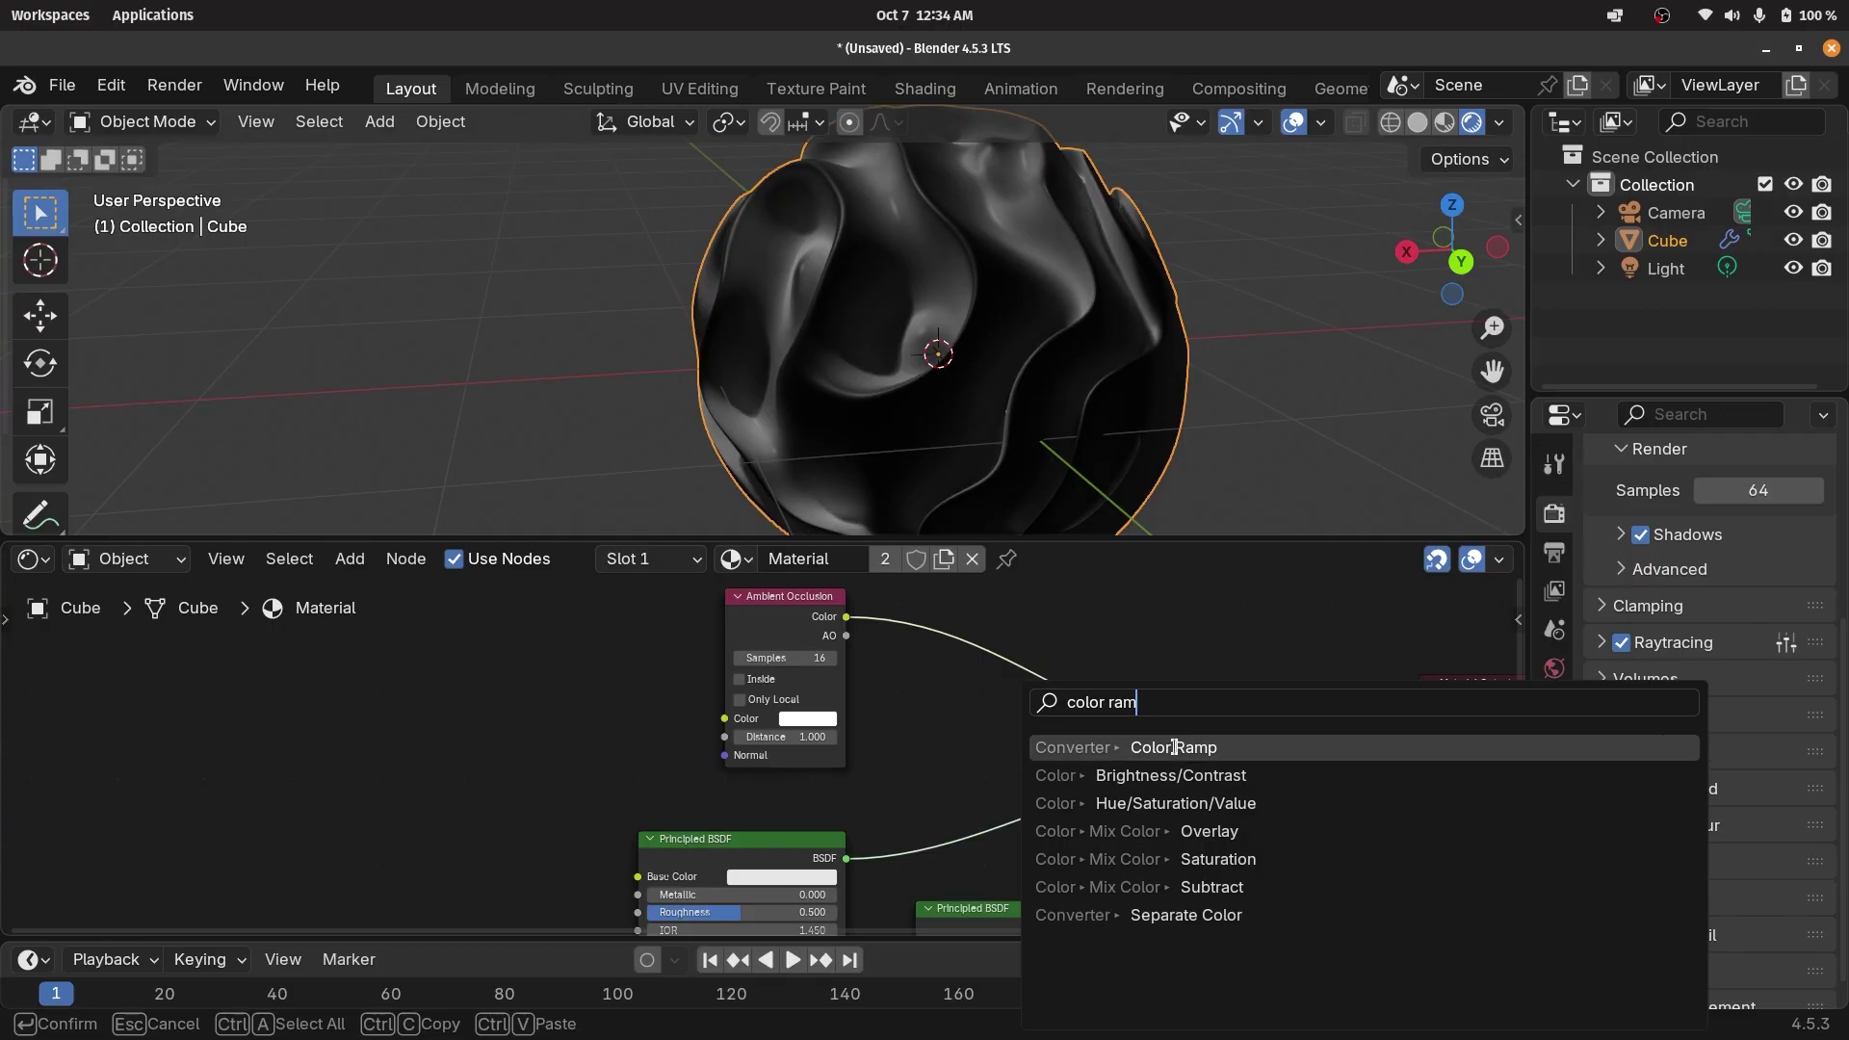
key("Return")
left_click(967, 730)
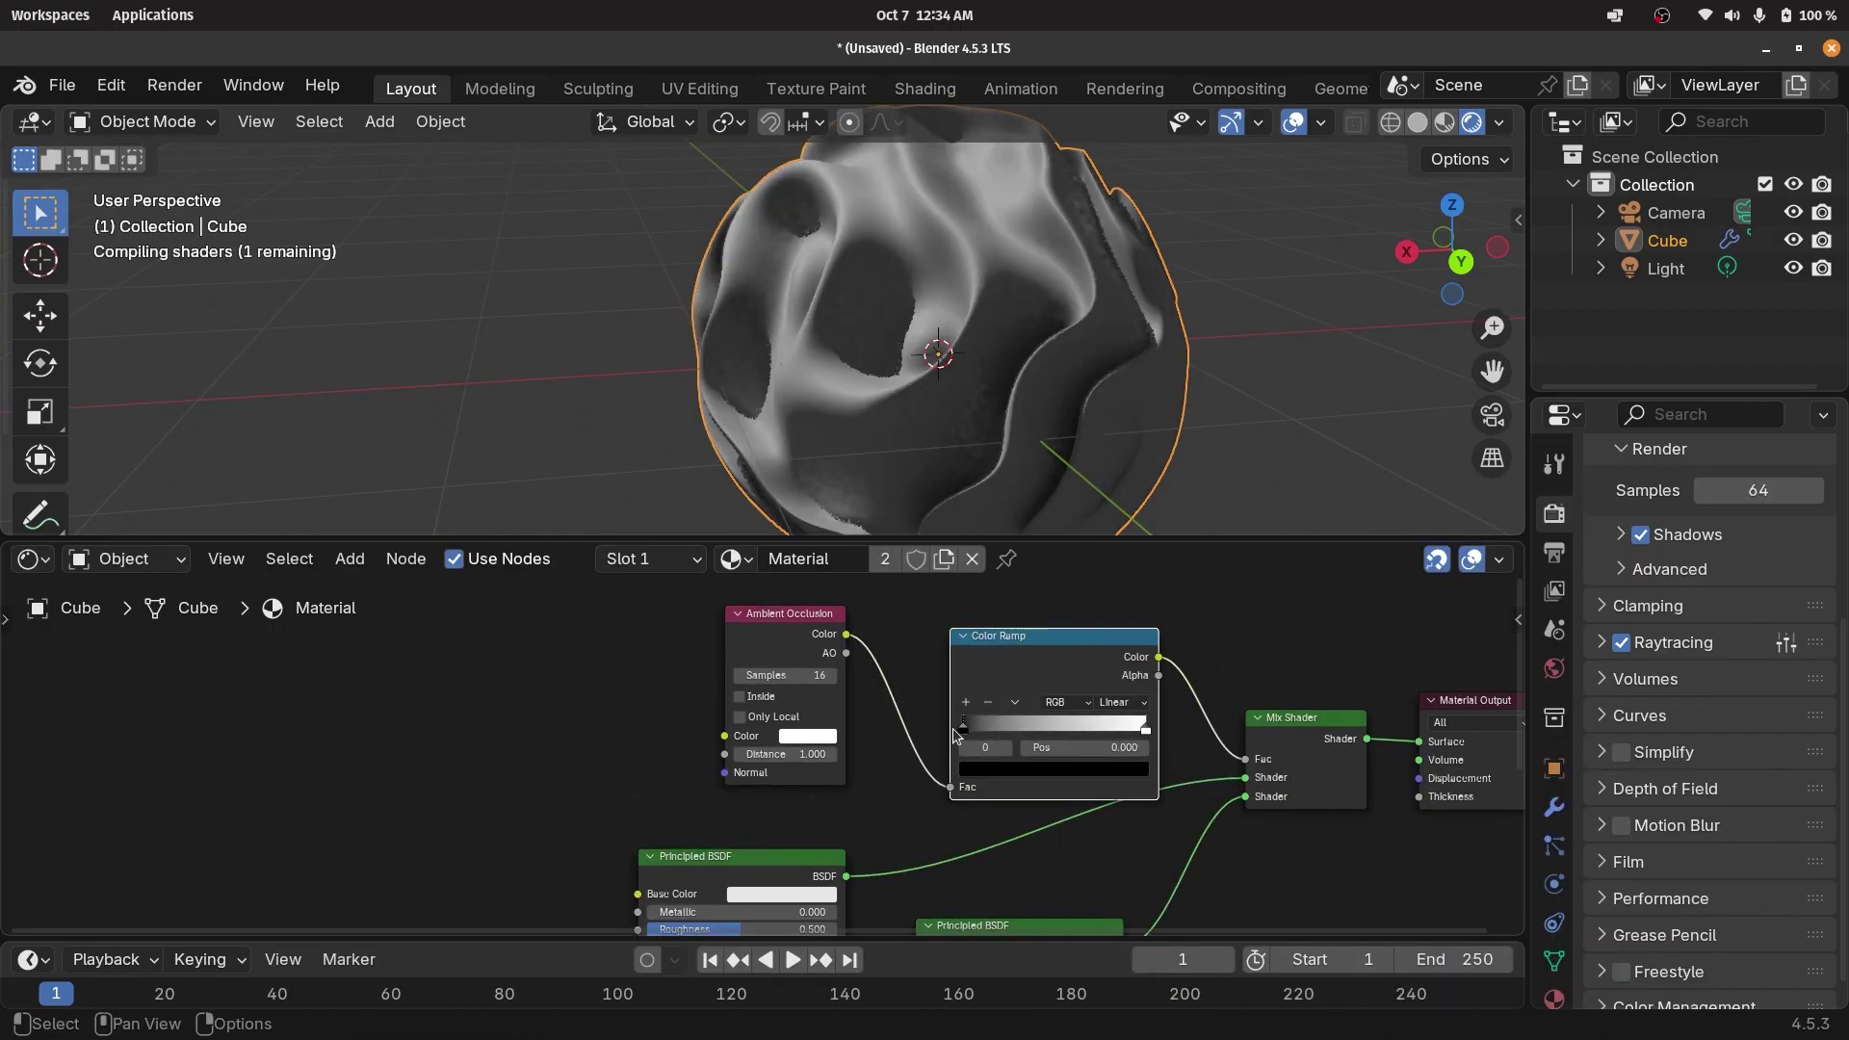
Reposition the Color Ramp node and reverse its gradient, with white at the start and the black stop about midway.
key("g")
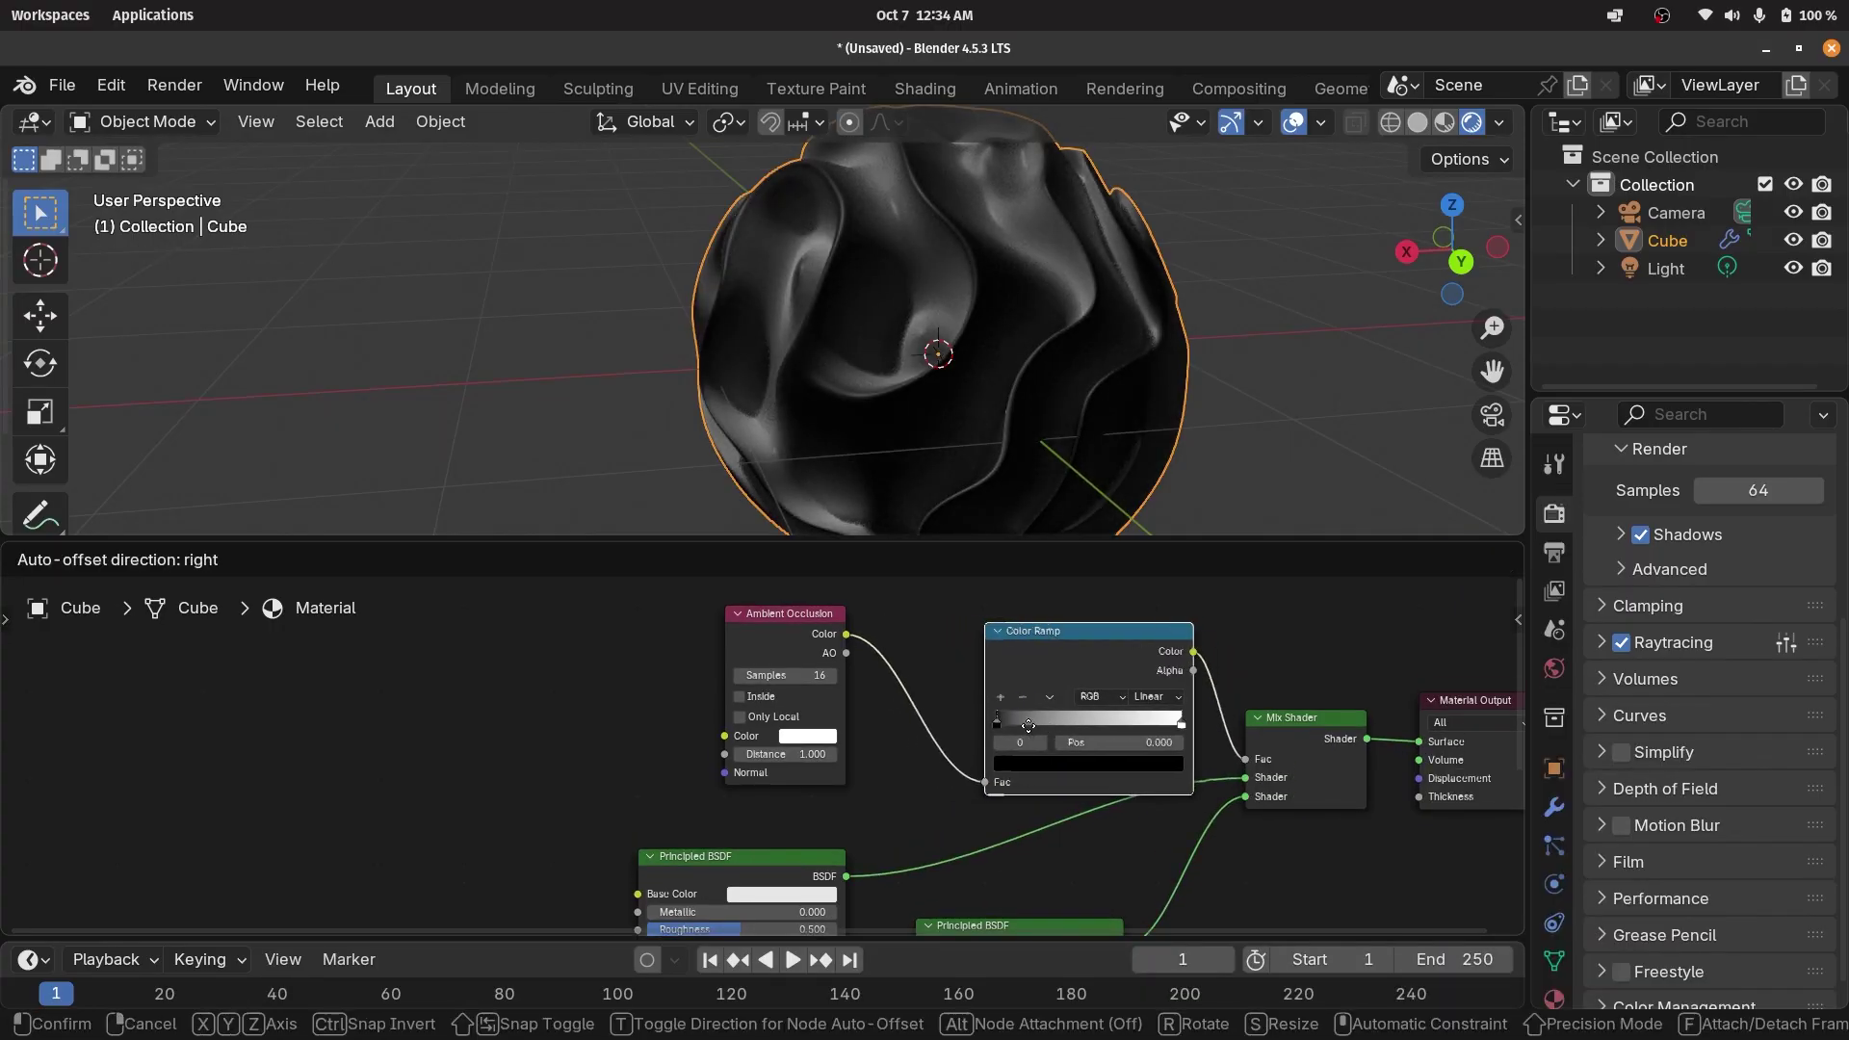
left_click(1014, 729)
mouse_move(1015, 729)
left_mouse_down()
mouse_move(1182, 724)
mouse_move(976, 754)
left_mouse_up()
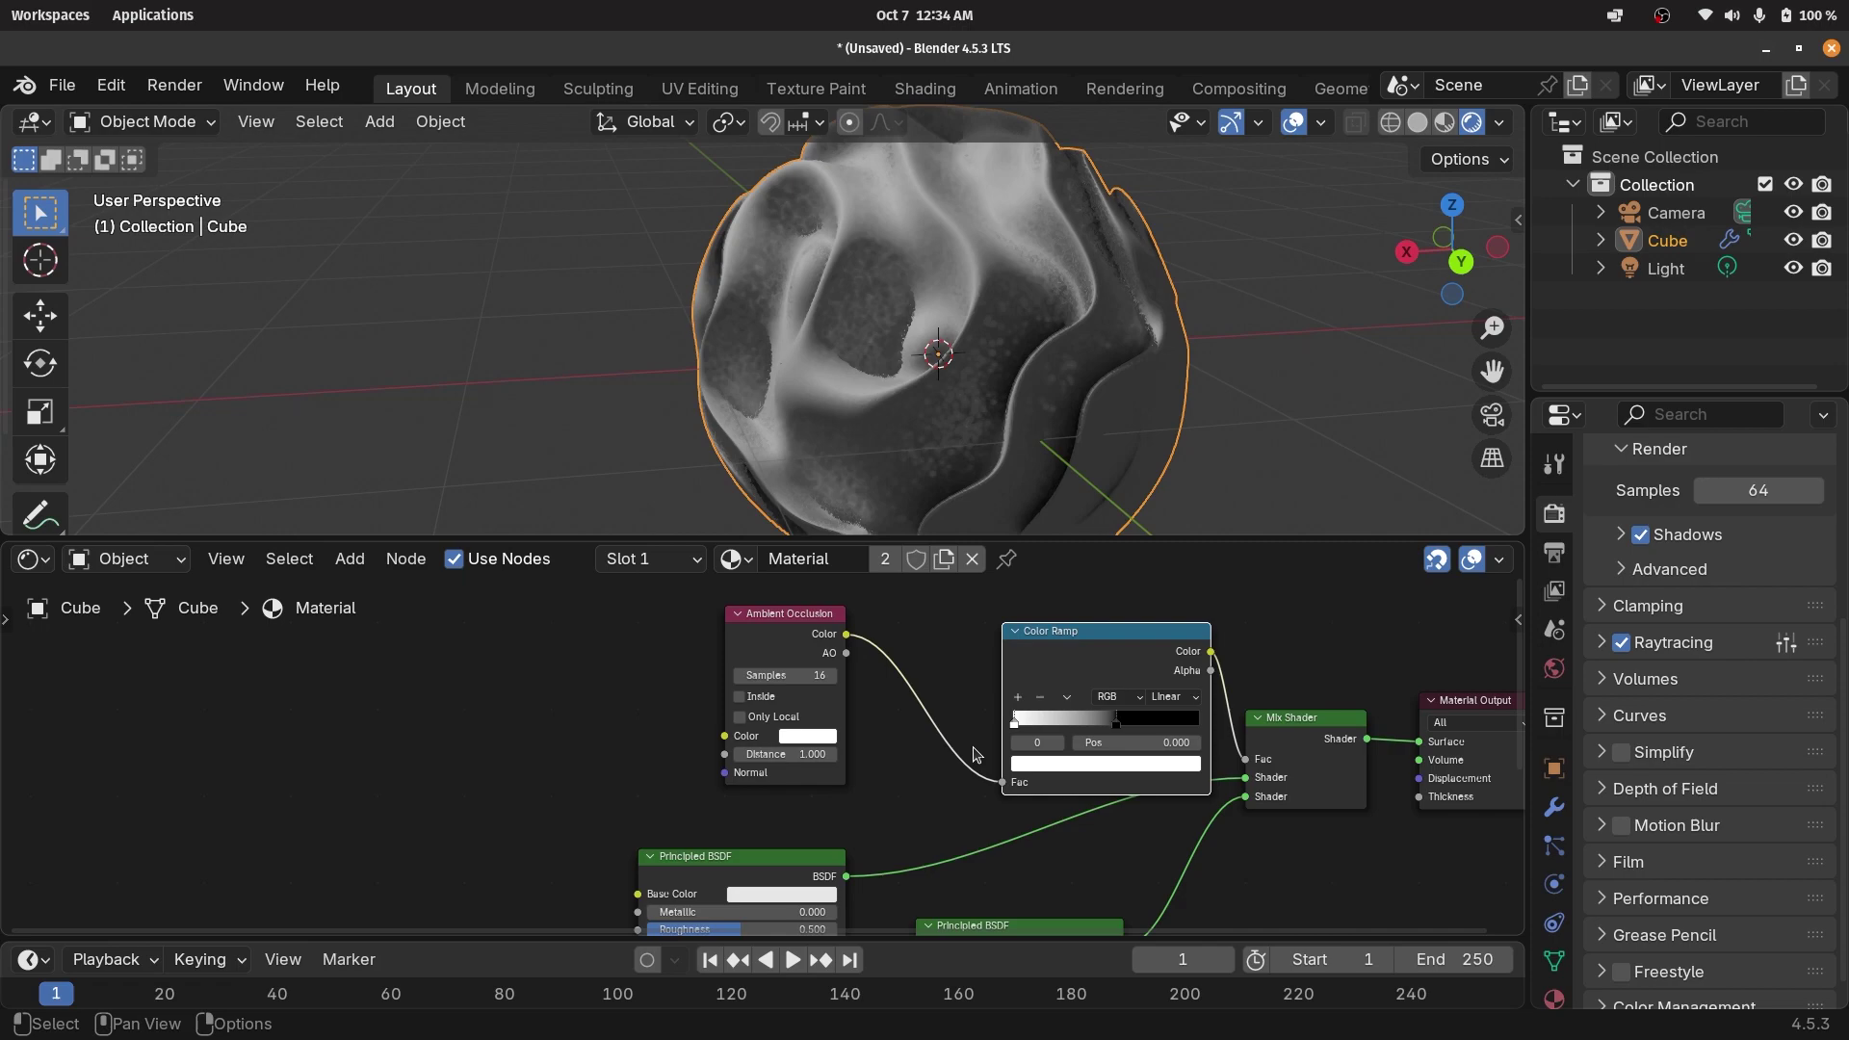
left_click_drag(1035, 633, 983, 622)
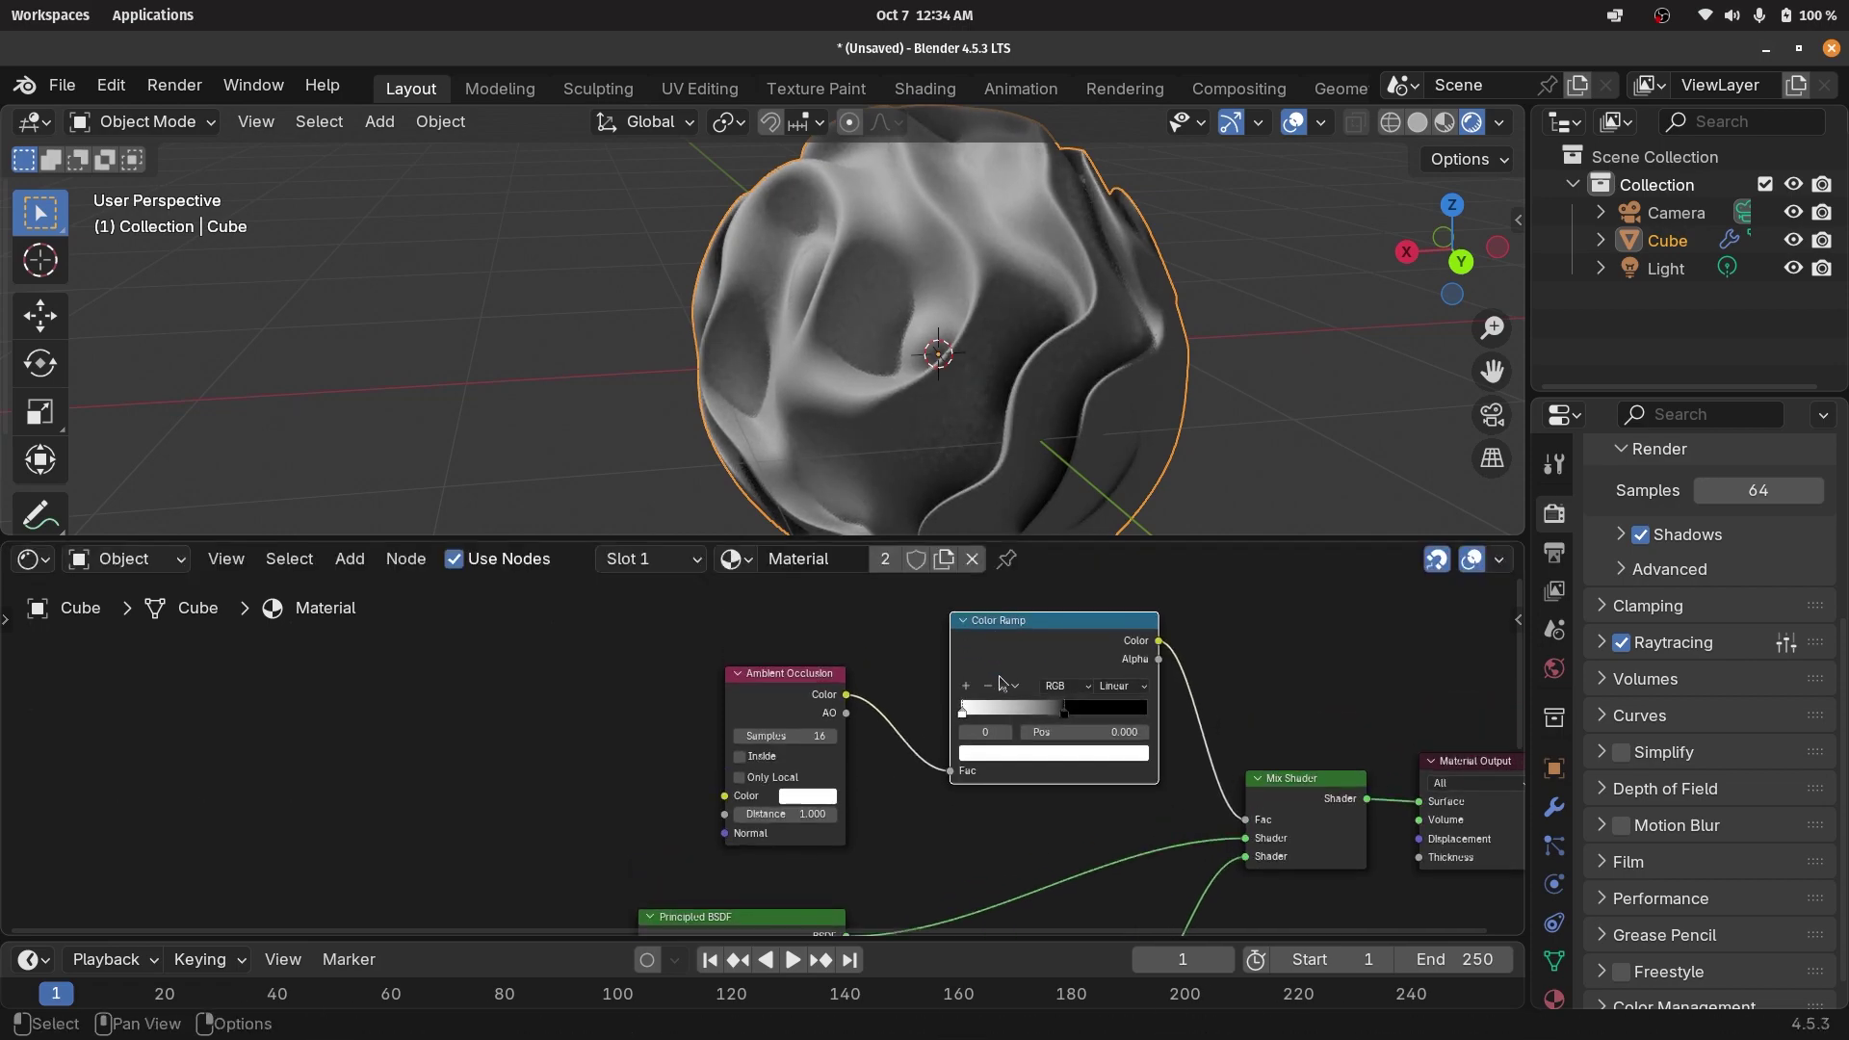
Try the Color Ramp's black stop at positions such as 0.852 and 0.483, and leave it at 1.000.
left_click(1063, 711)
left_click_drag(1065, 710, 1125, 714)
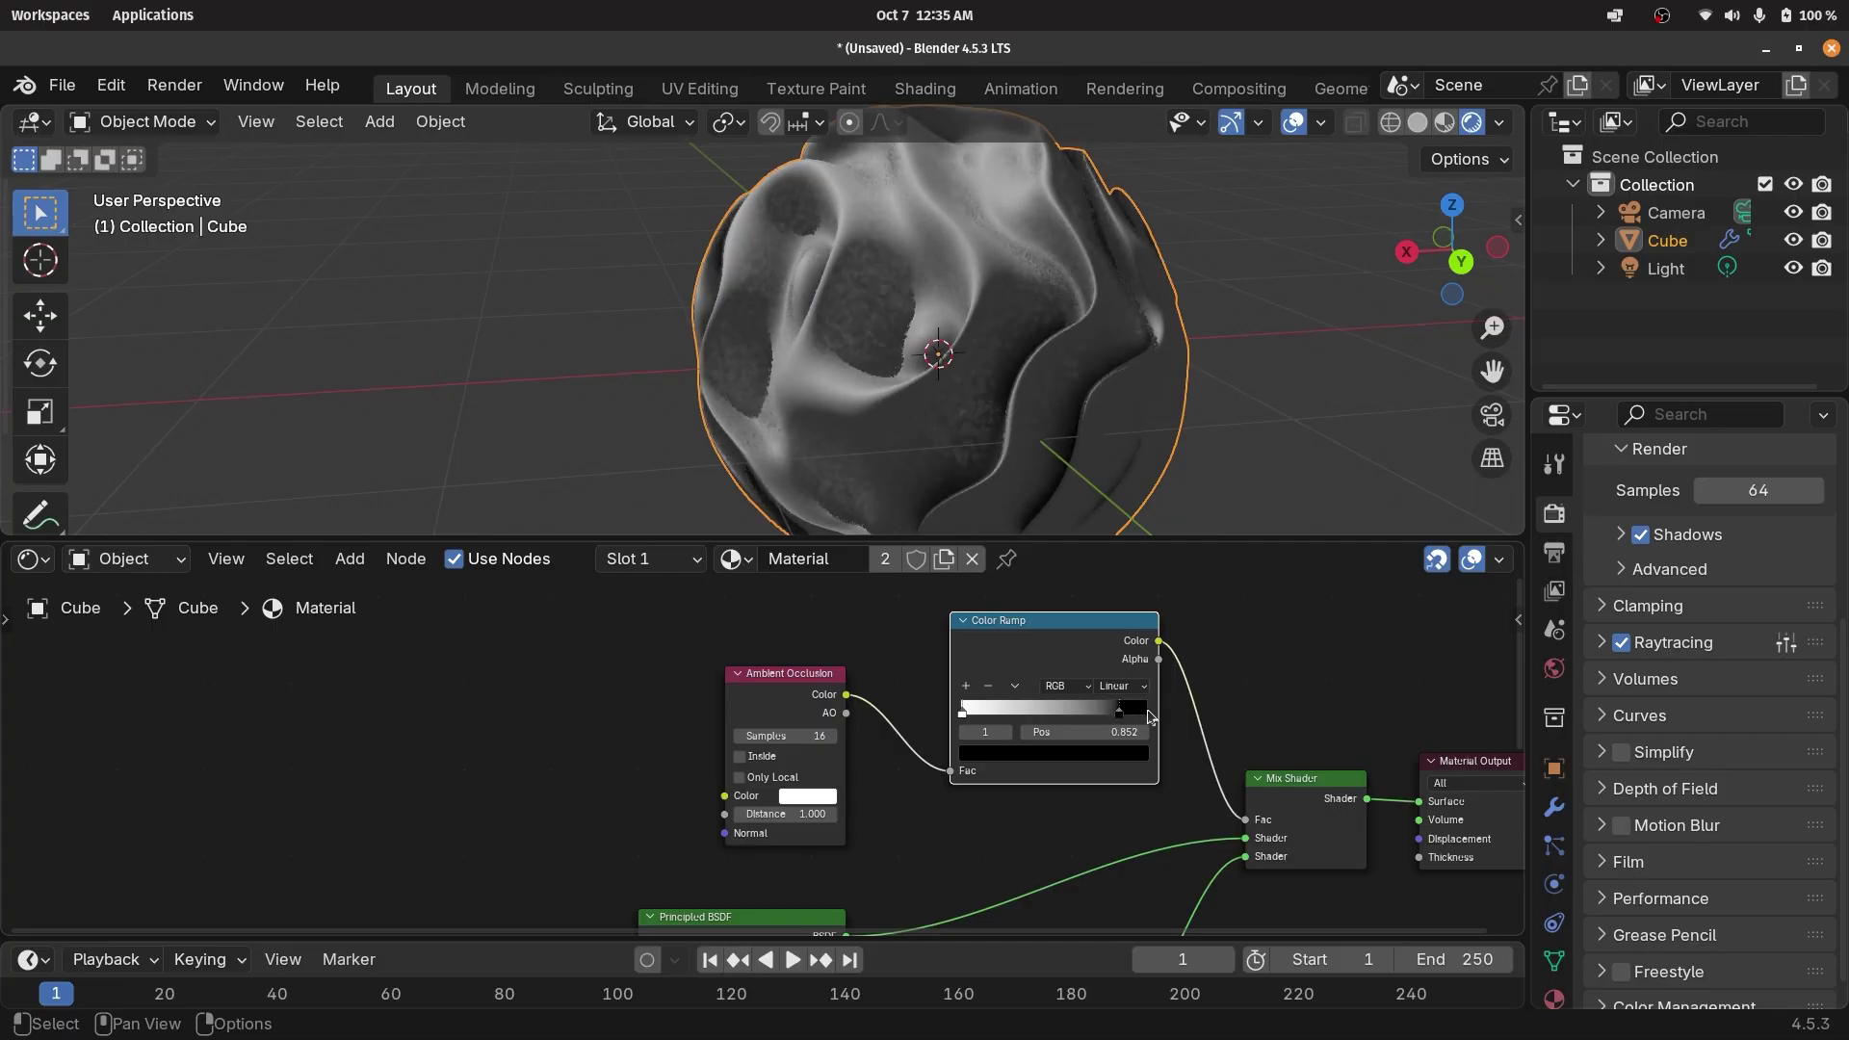
left_click_drag(1120, 716, 1194, 718)
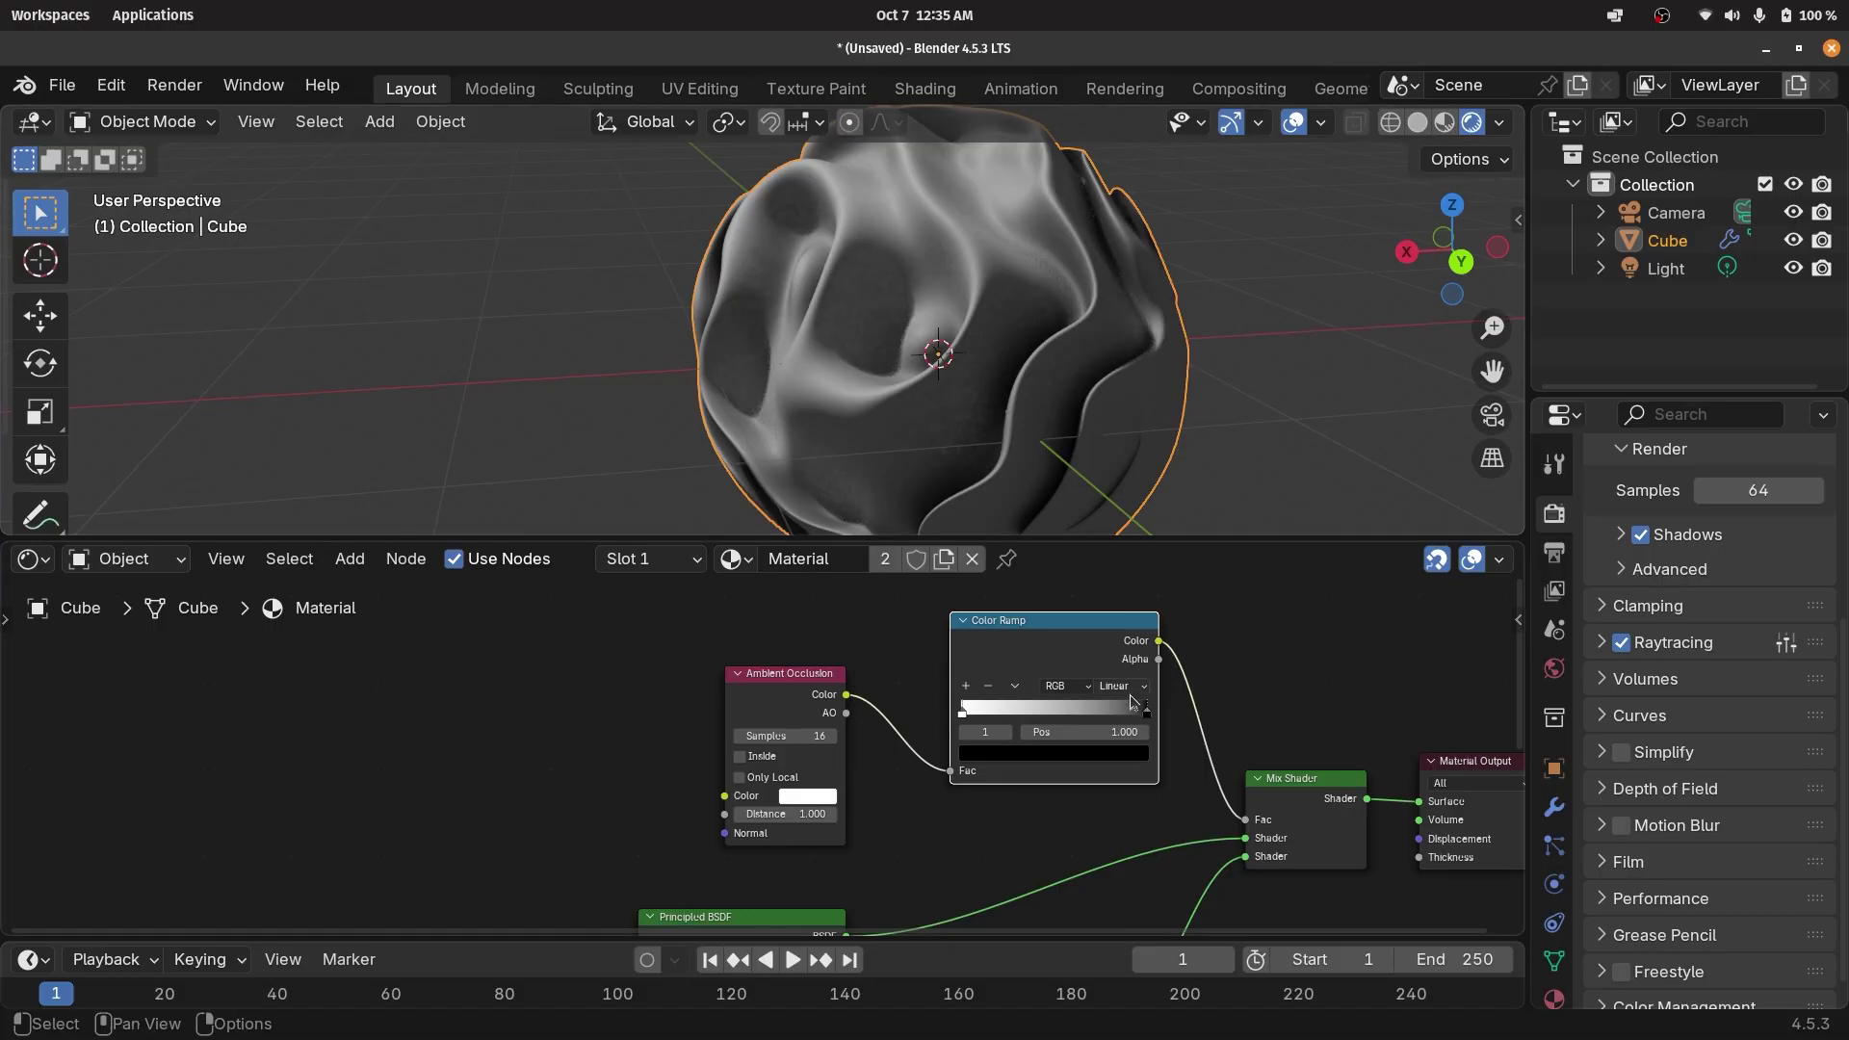
left_click_drag(1138, 714, 1028, 710)
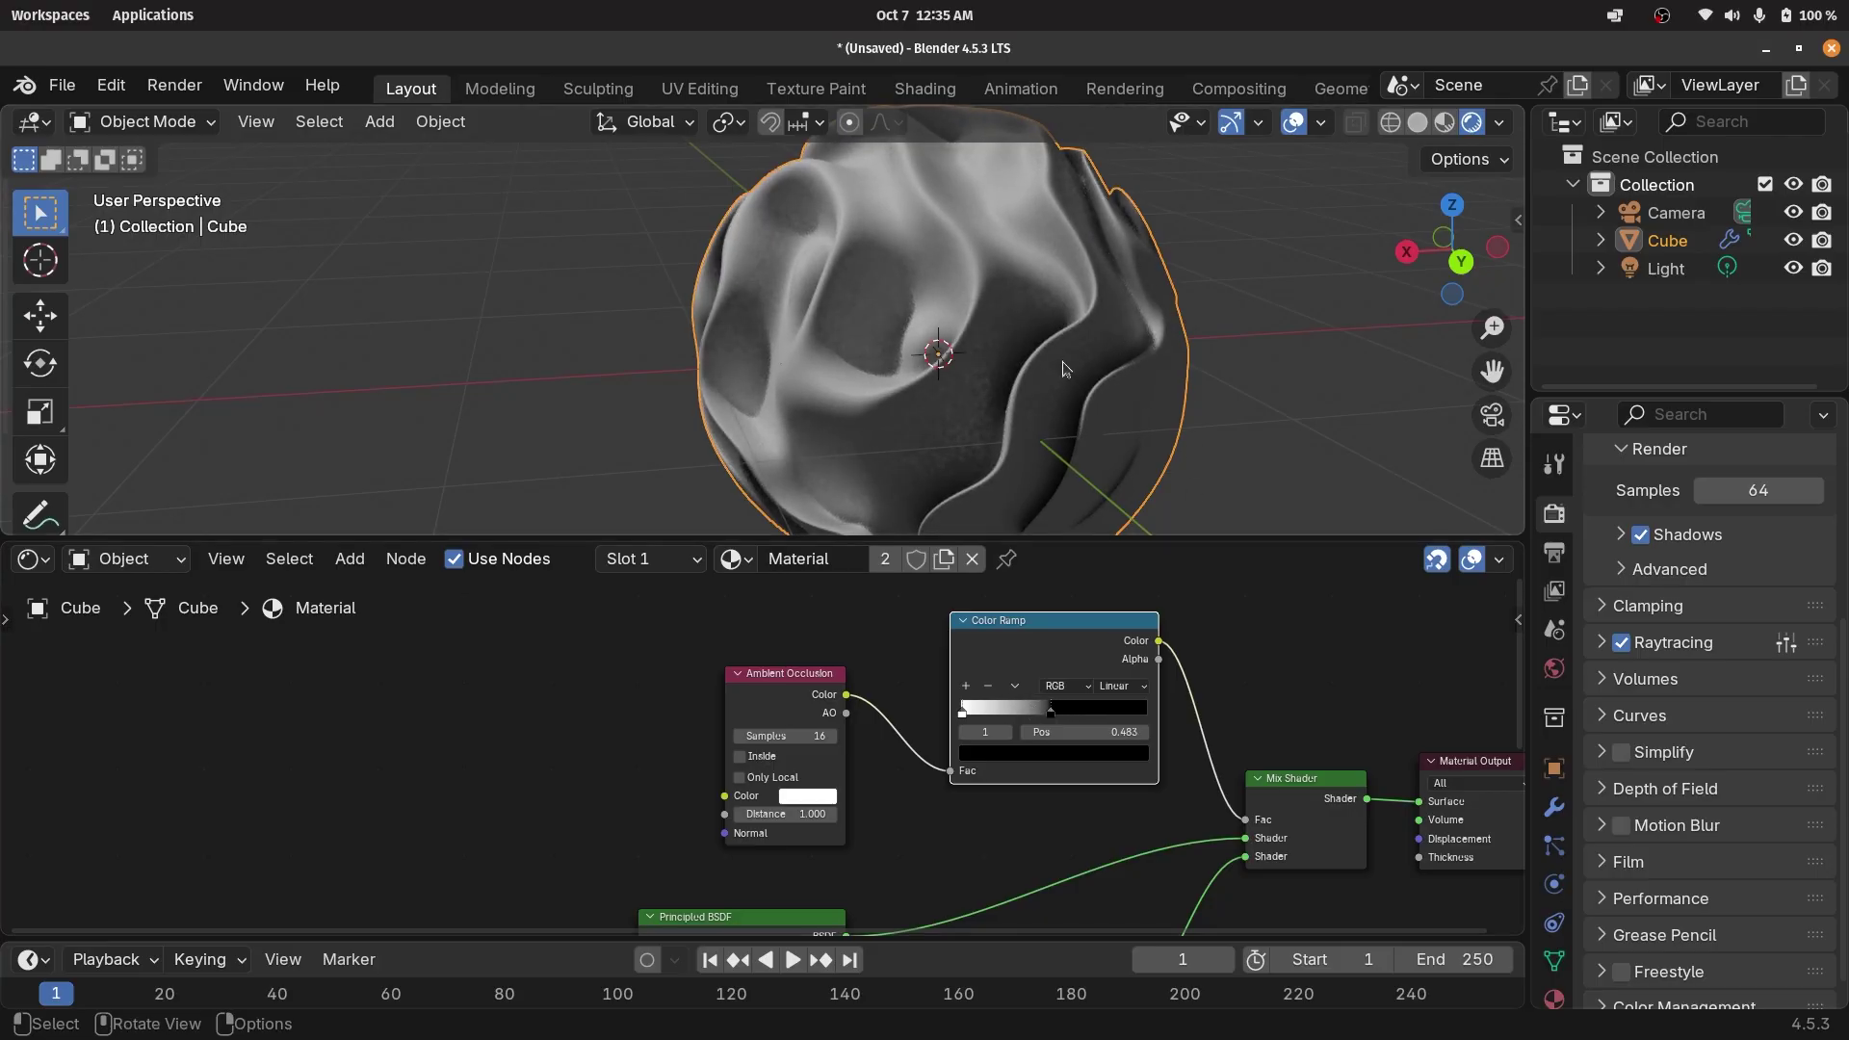
left_click_drag(1051, 712, 1147, 717)
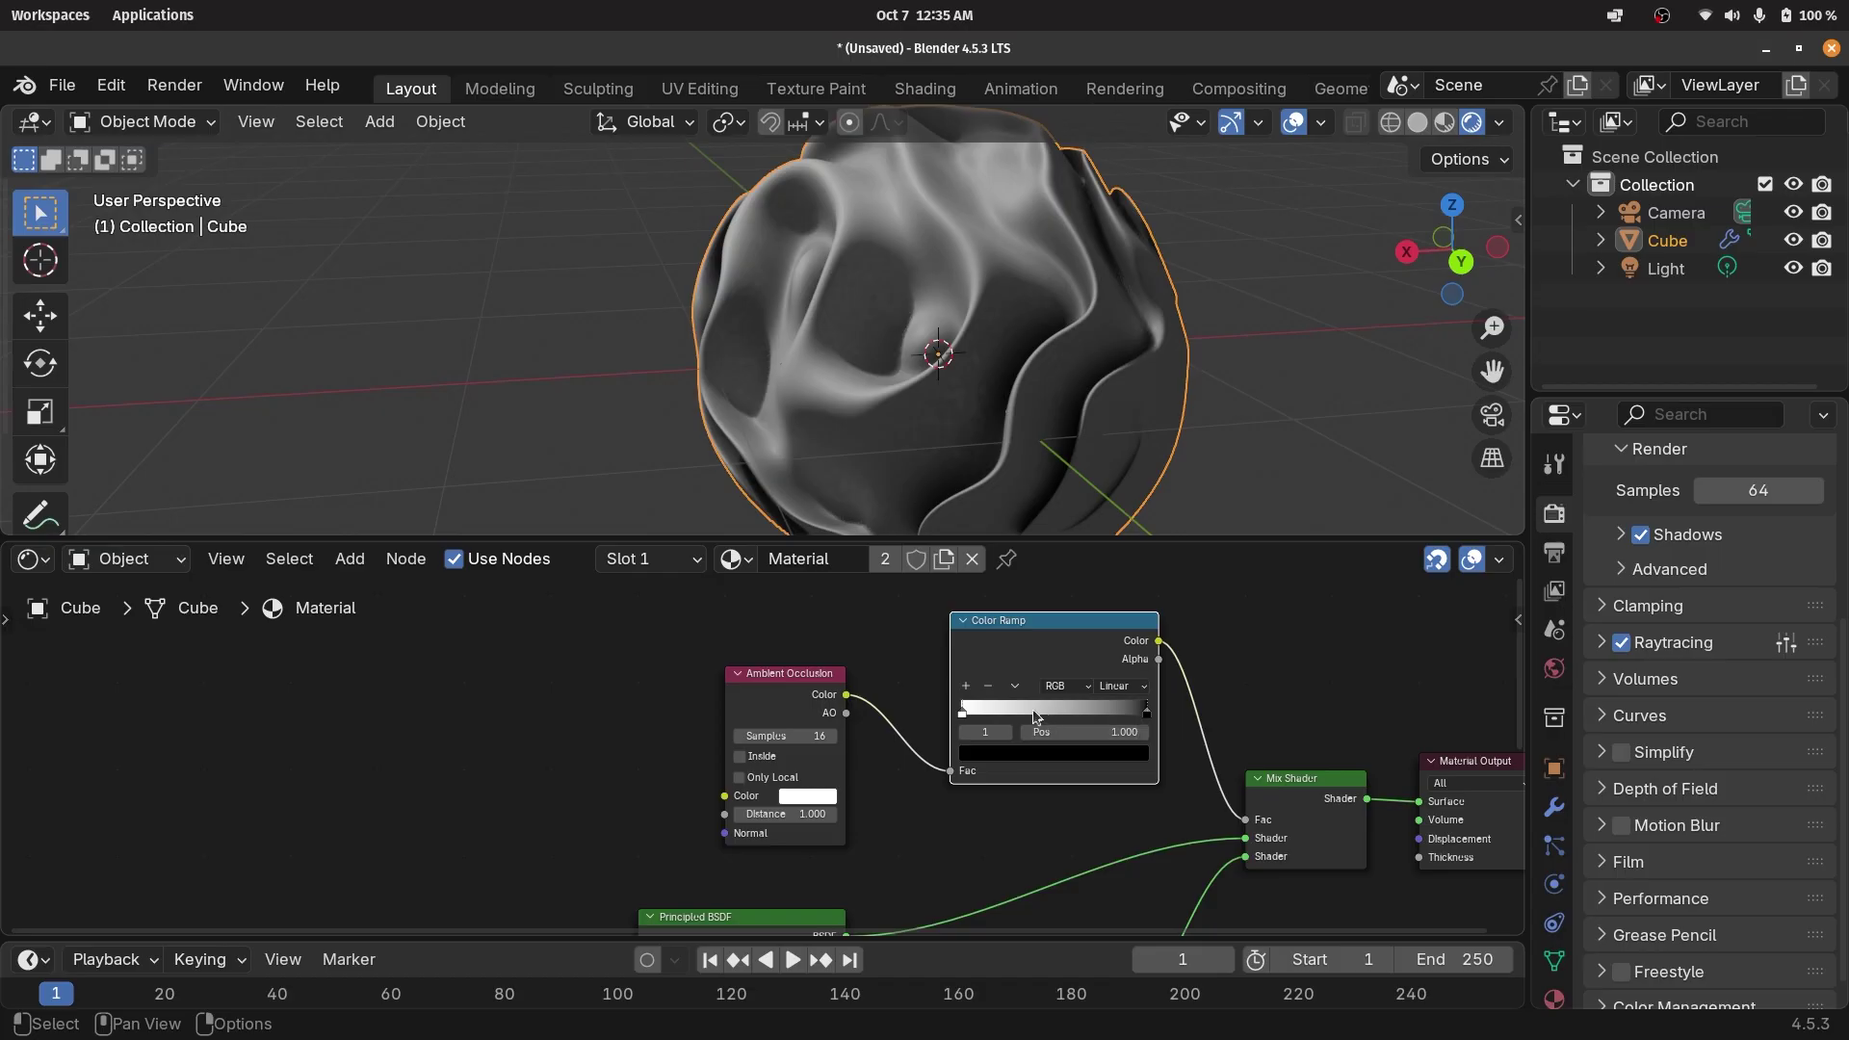
Set the Color Ramp's black stop to 0.716 and white stop to 0.054, and move the node closer to Ambient Occlusion.
left_click_drag(1035, 716, 1098, 717)
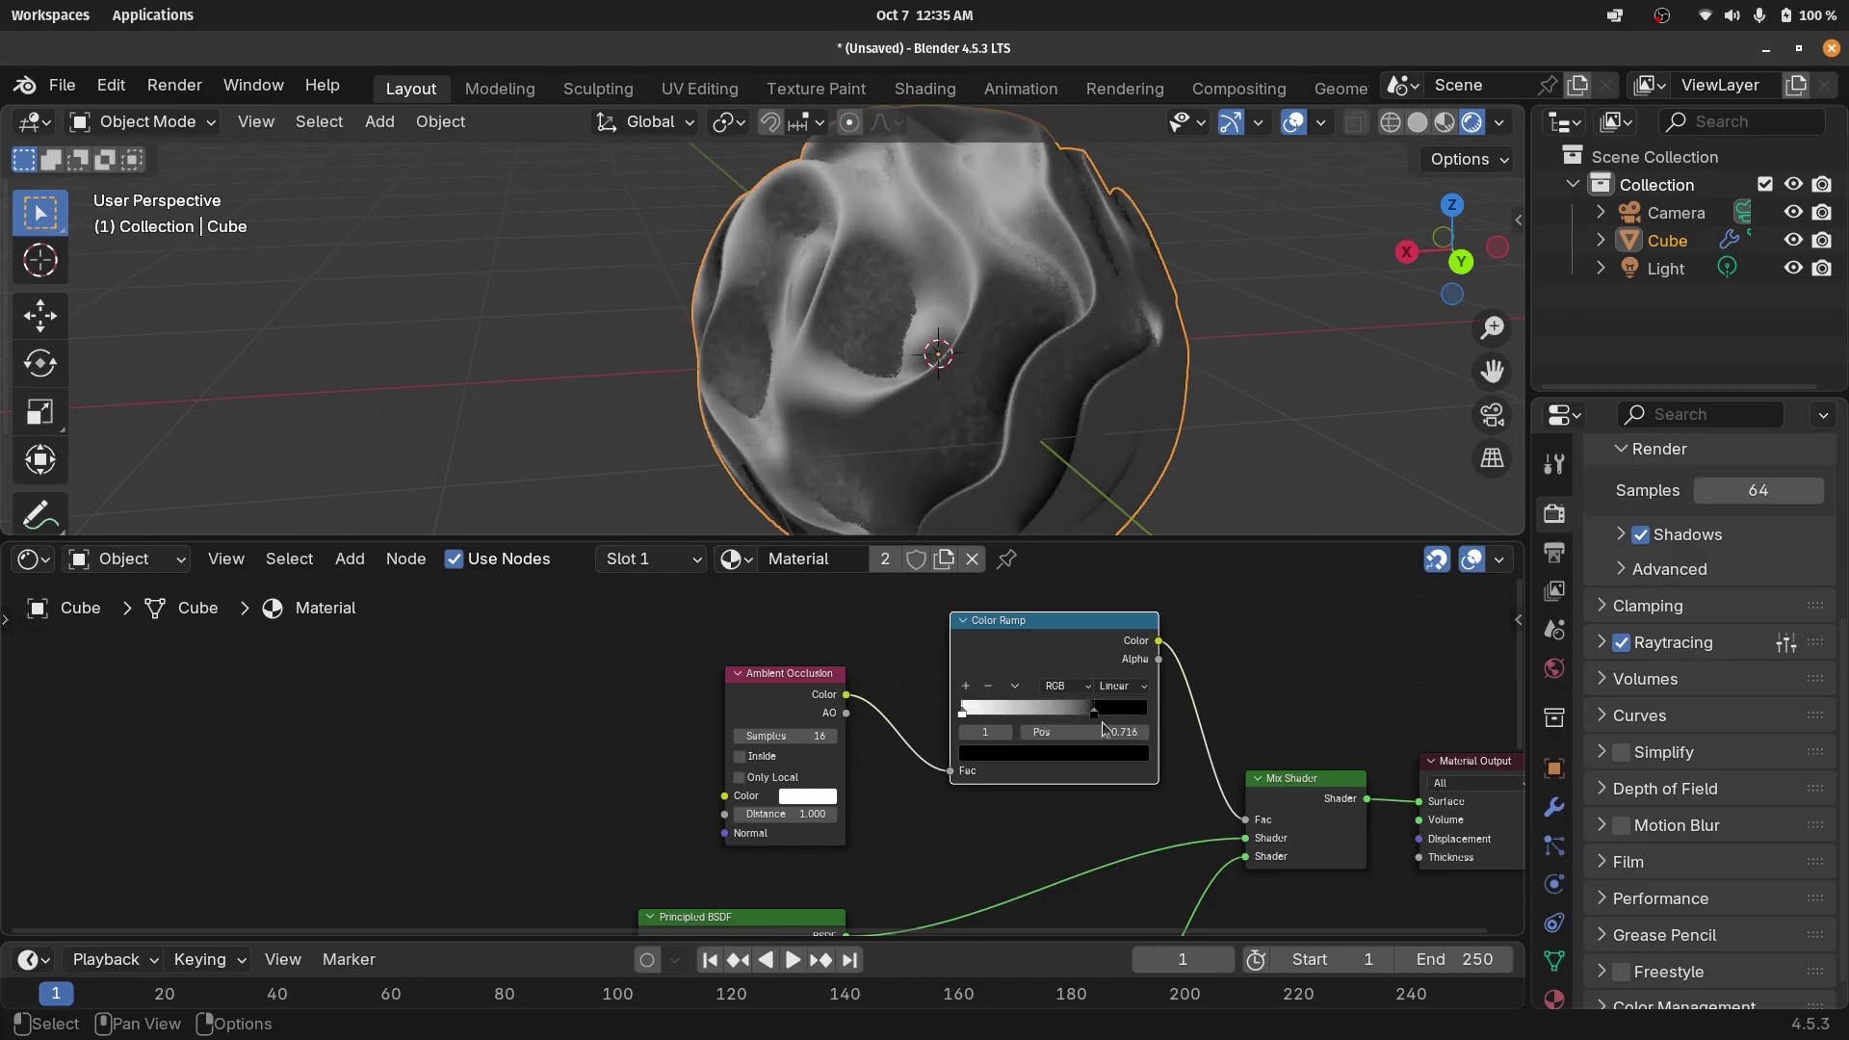
left_click(965, 713)
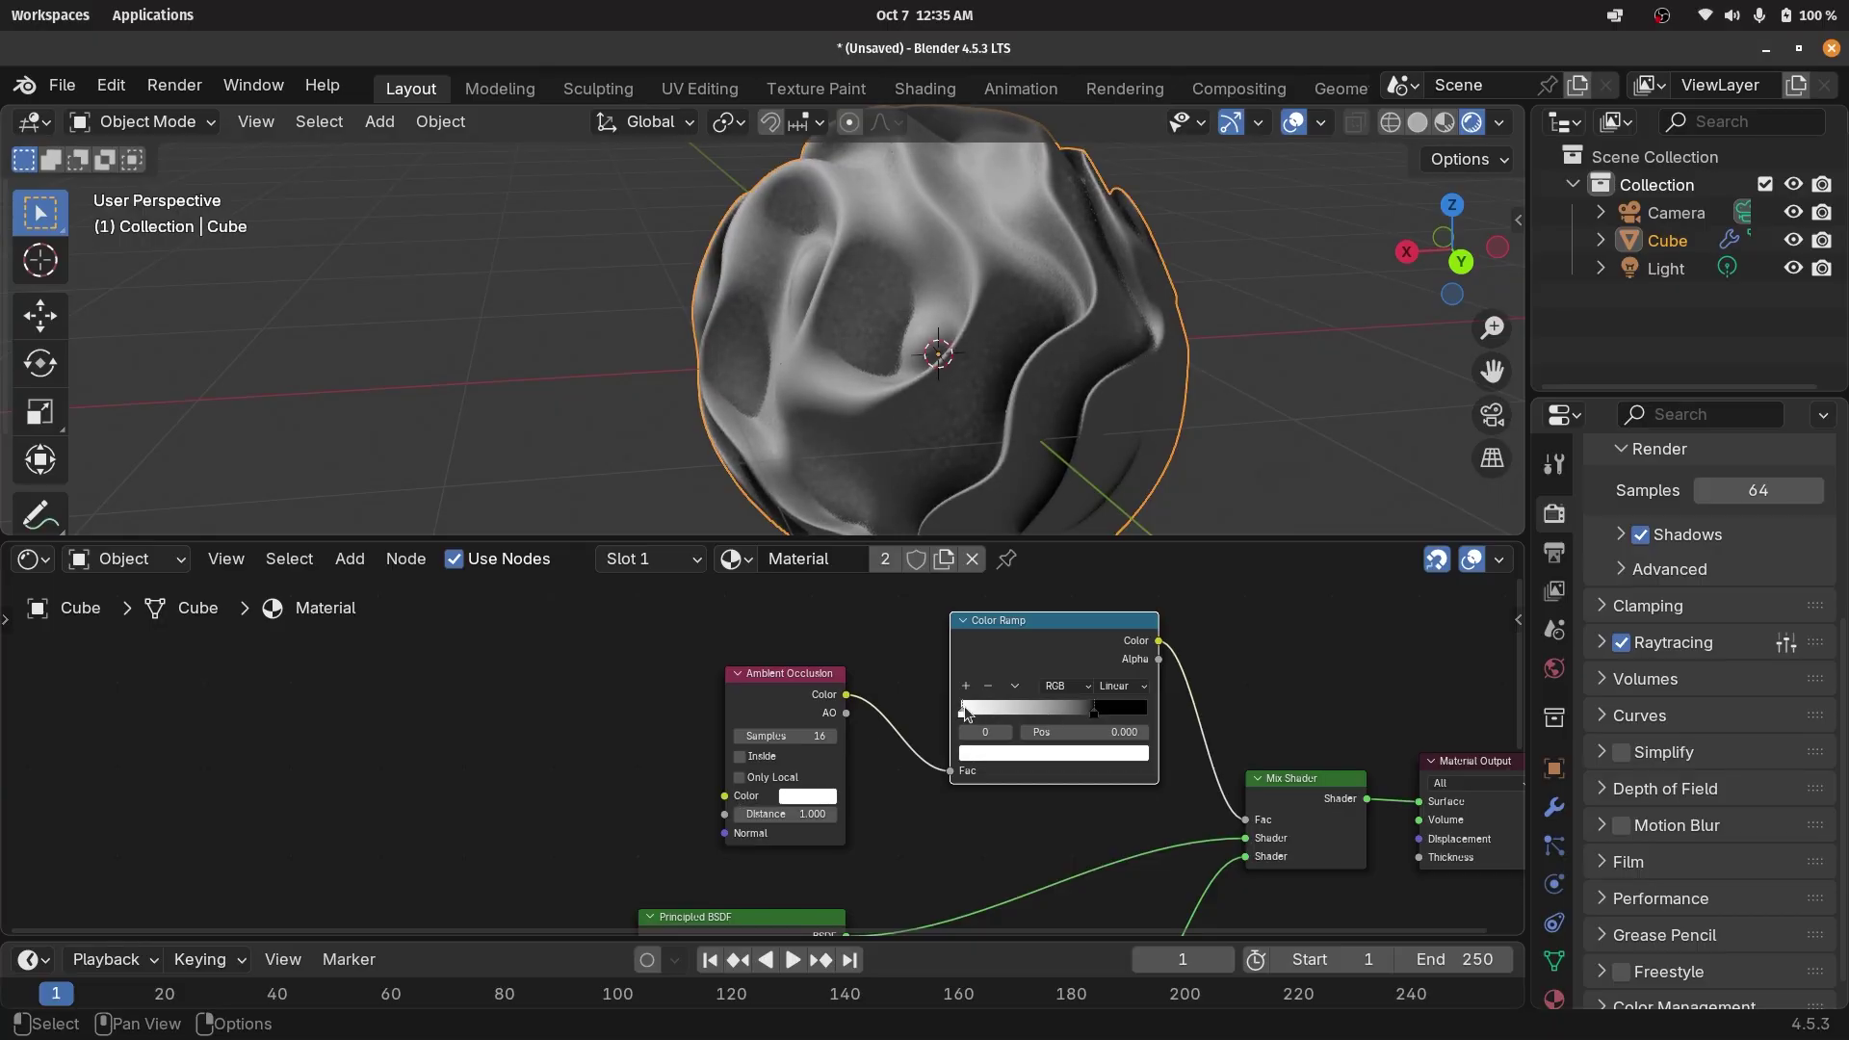
left_click_drag(1003, 720, 1032, 719)
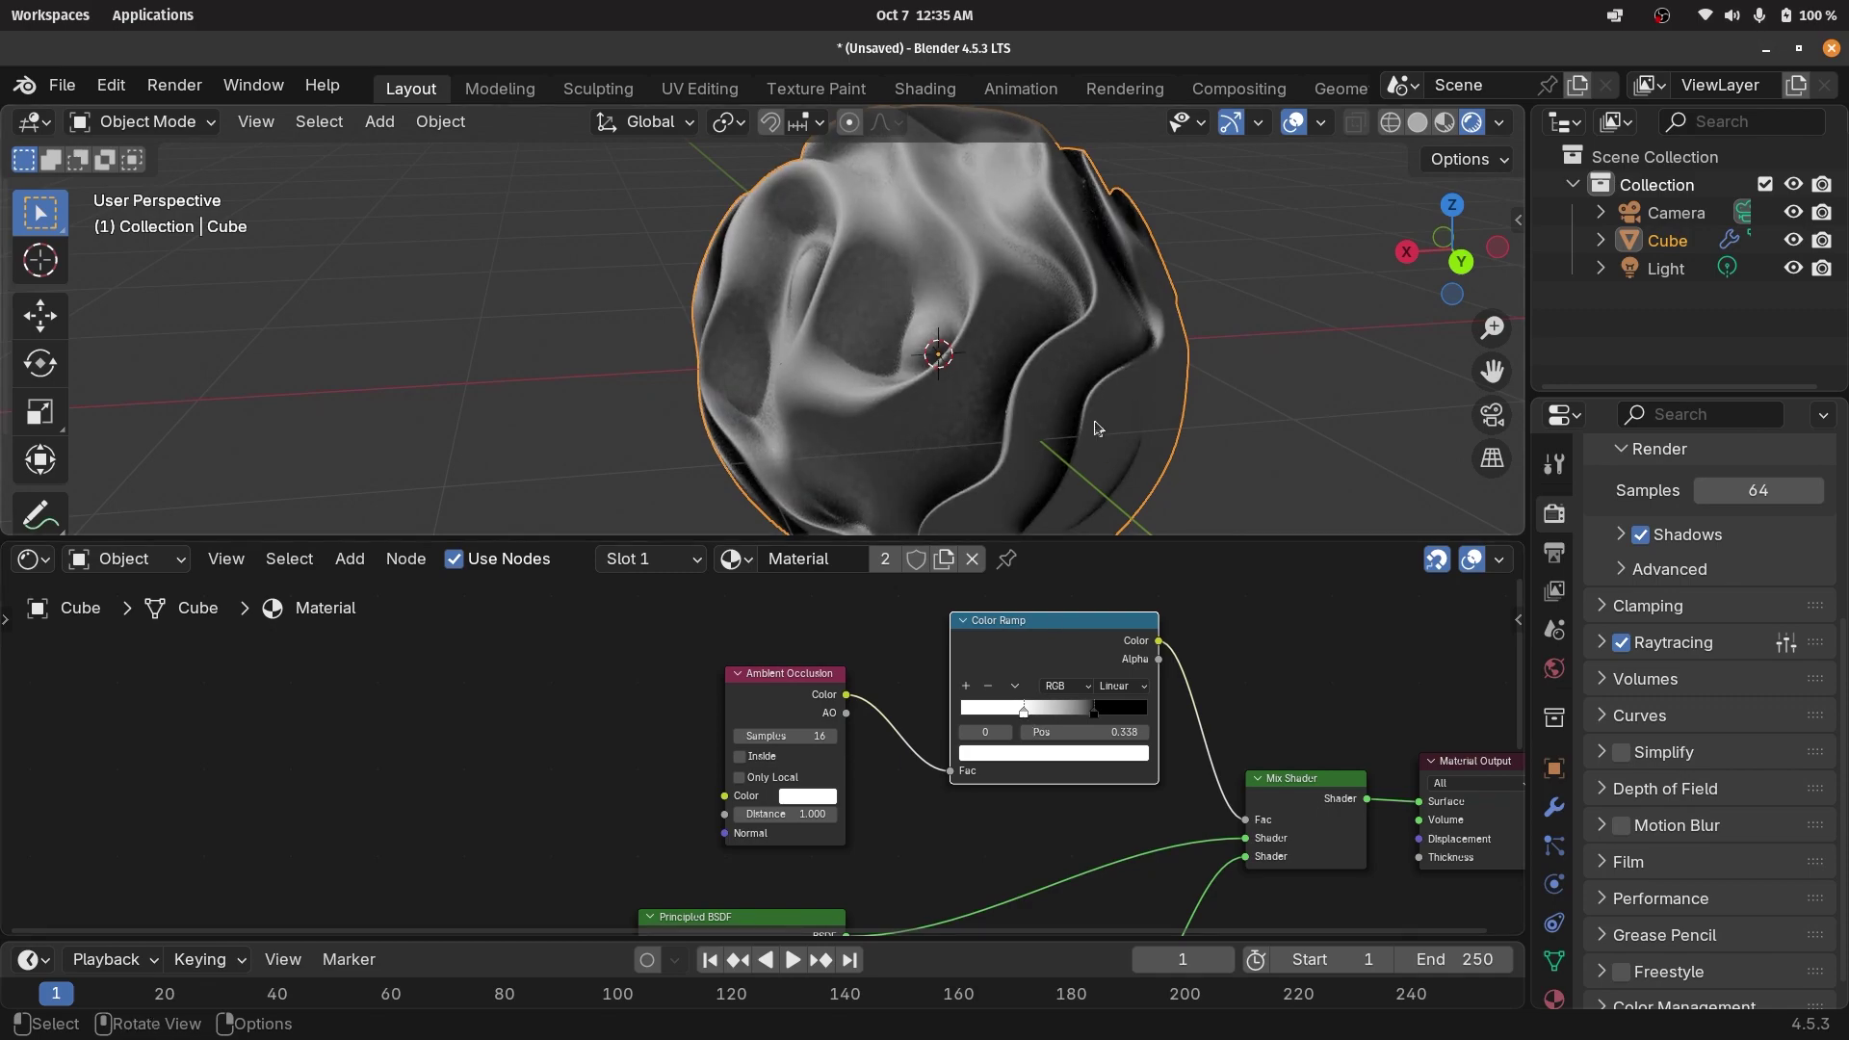
left_click_drag(1021, 712, 978, 722)
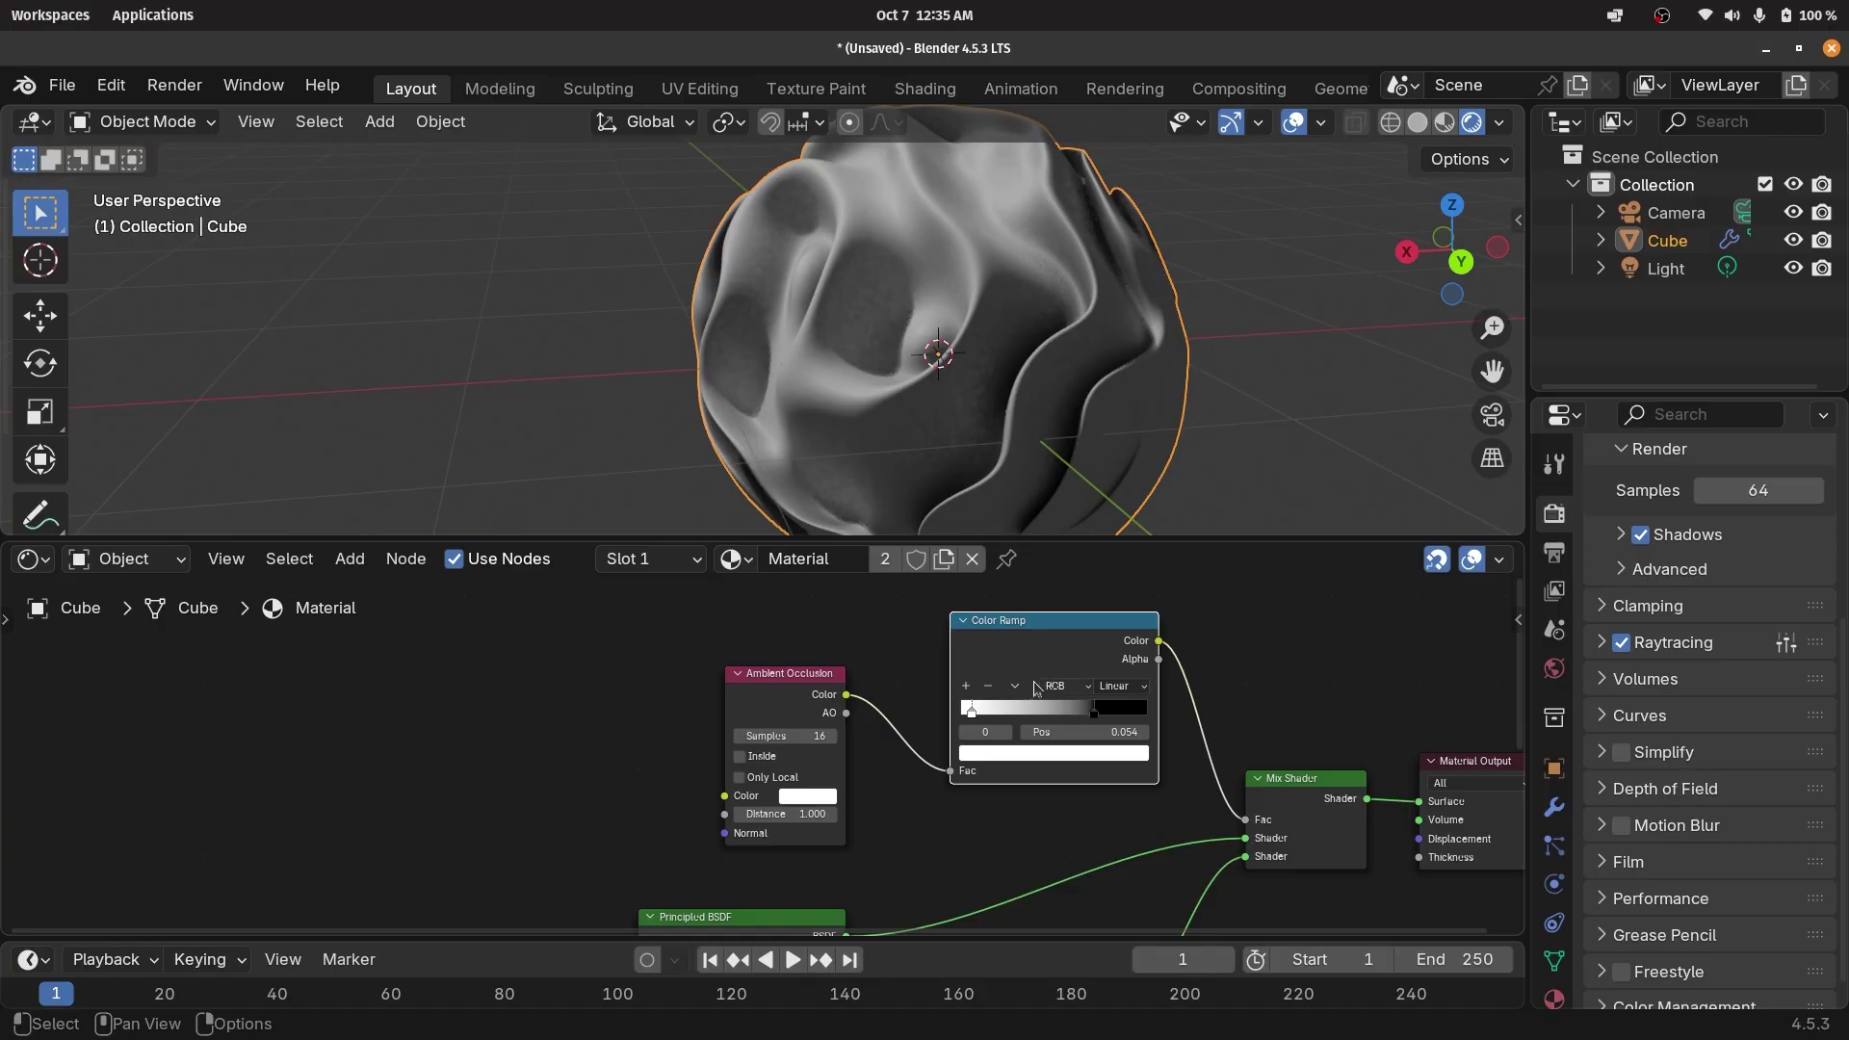
left_click_drag(1063, 651, 994, 689)
Set the white Principled BSDF's roughness to 0.2.
scroll(973, 729, "down", 5)
scroll(973, 729, "left", 4)
scroll(973, 729, "up", 2)
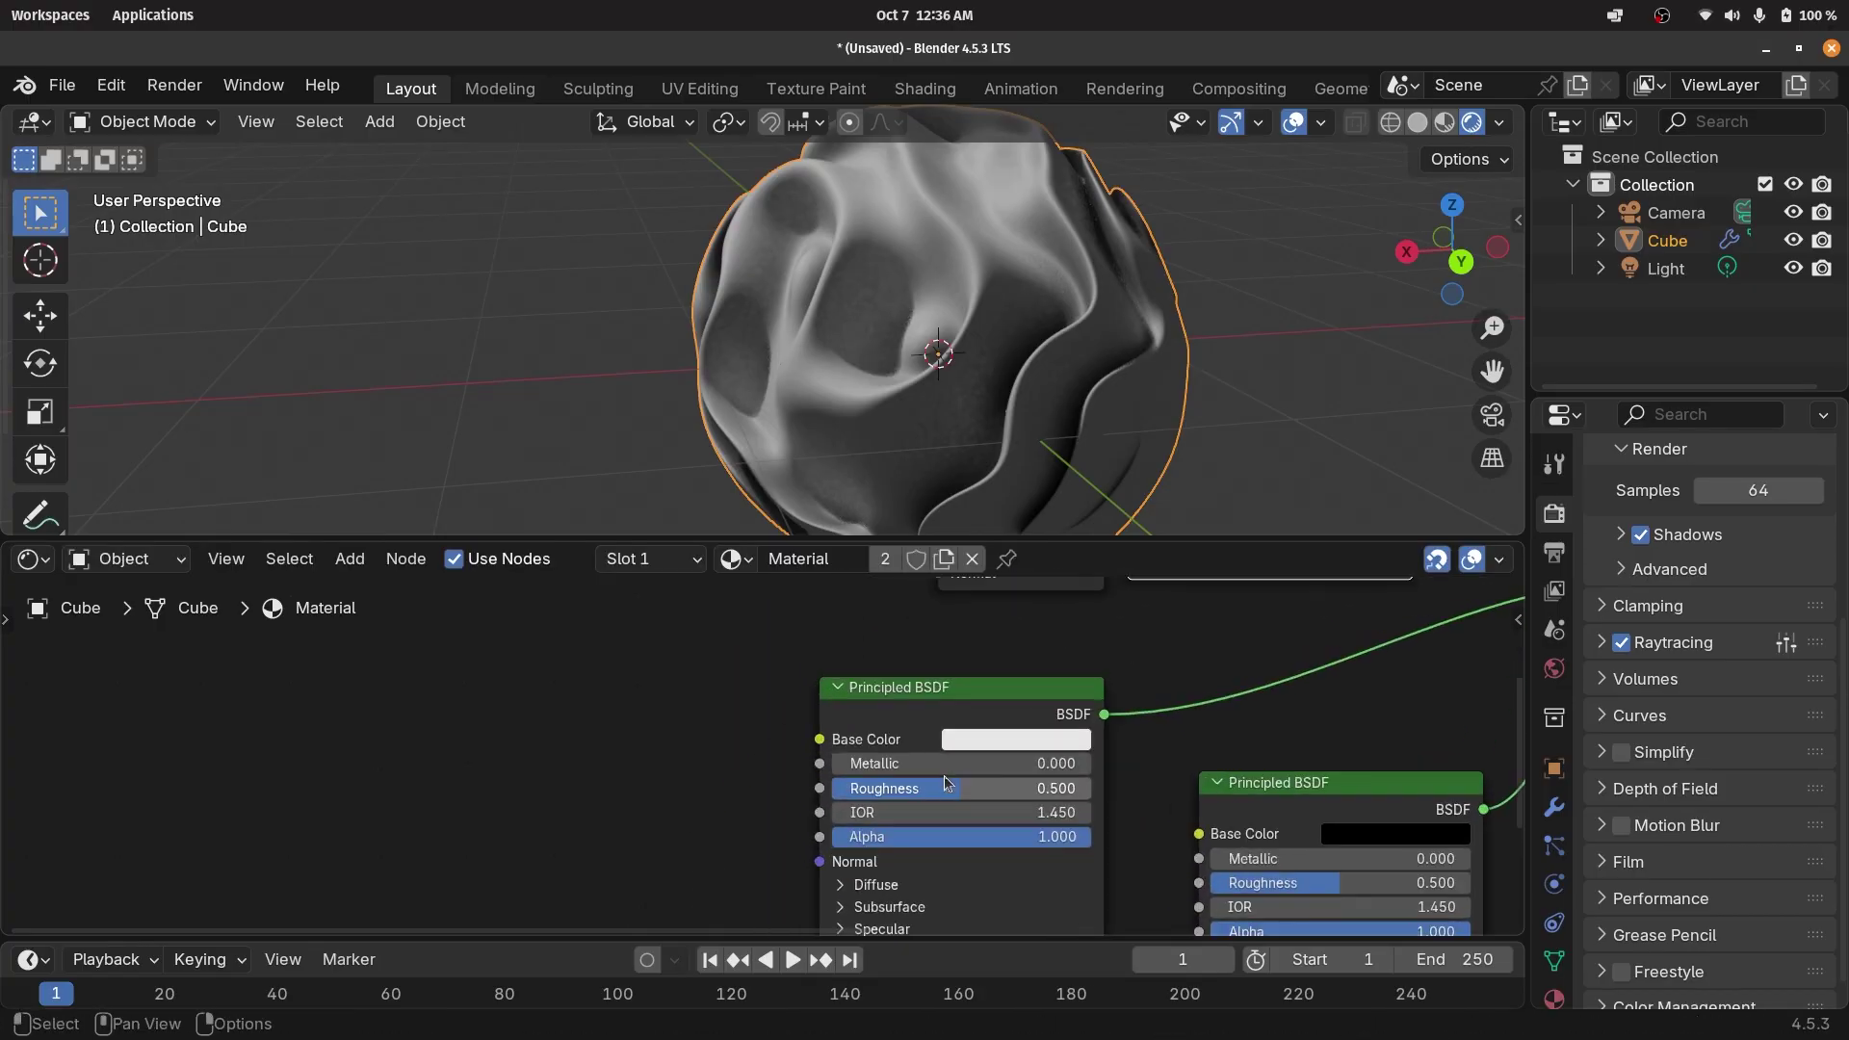
left_click_drag(956, 795, 849, 788)
left_click(848, 788)
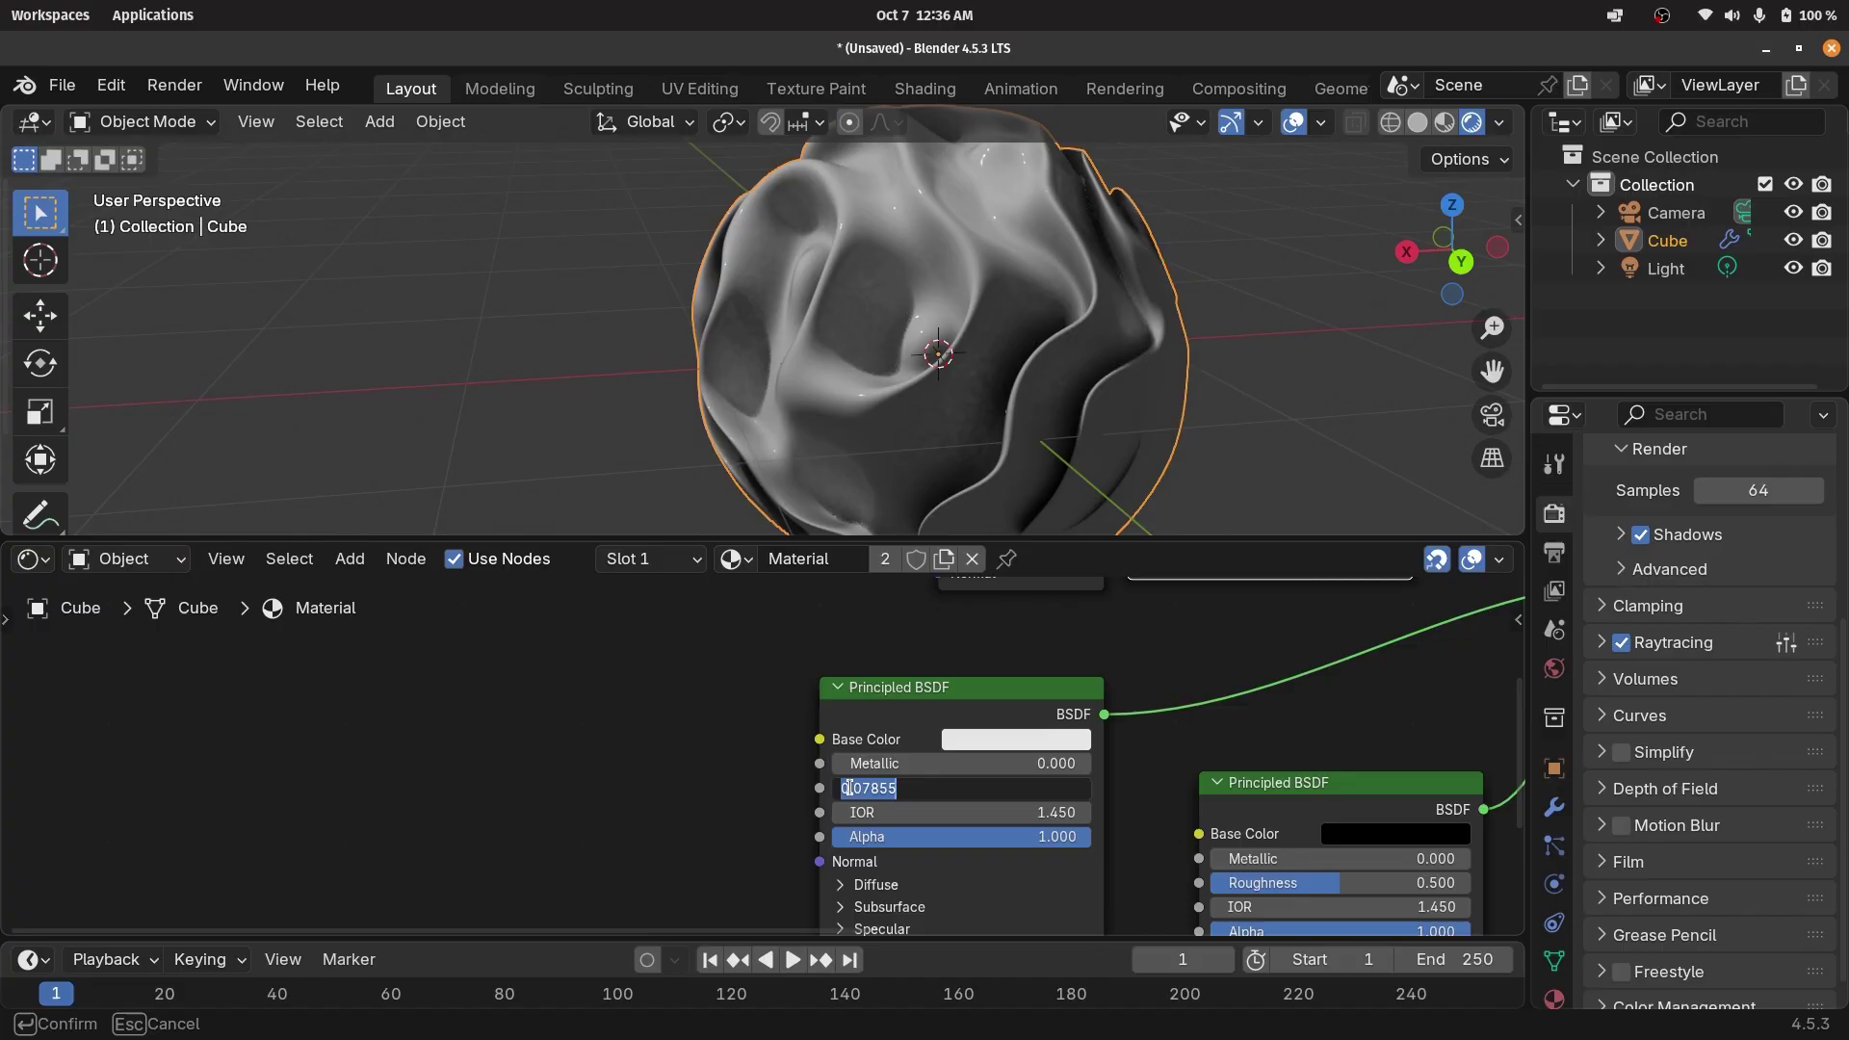
type("0.2")
key("Return")
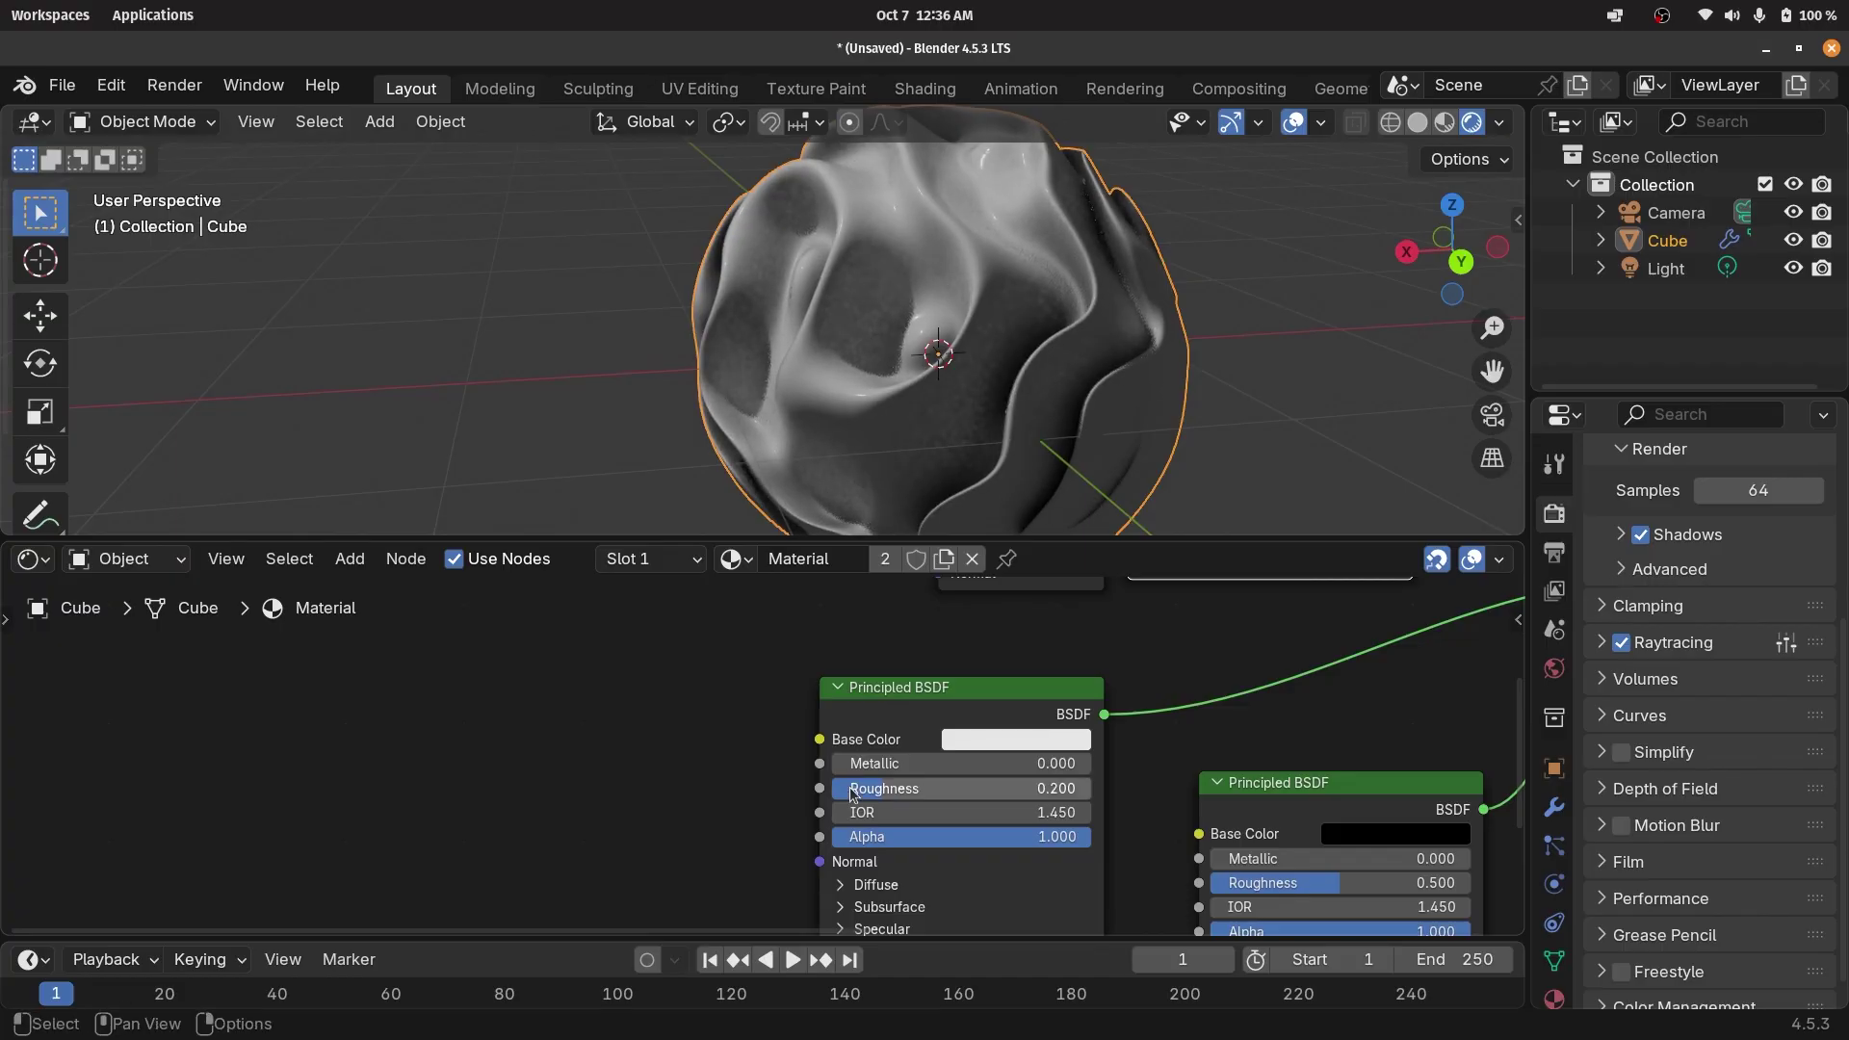
Raise the black Principled BSDF's roughness to 1.000.
middle_click_drag(853, 794, 706, 780)
left_click_drag(1180, 869, 1491, 737)
scroll(1165, 698, "down", 3)
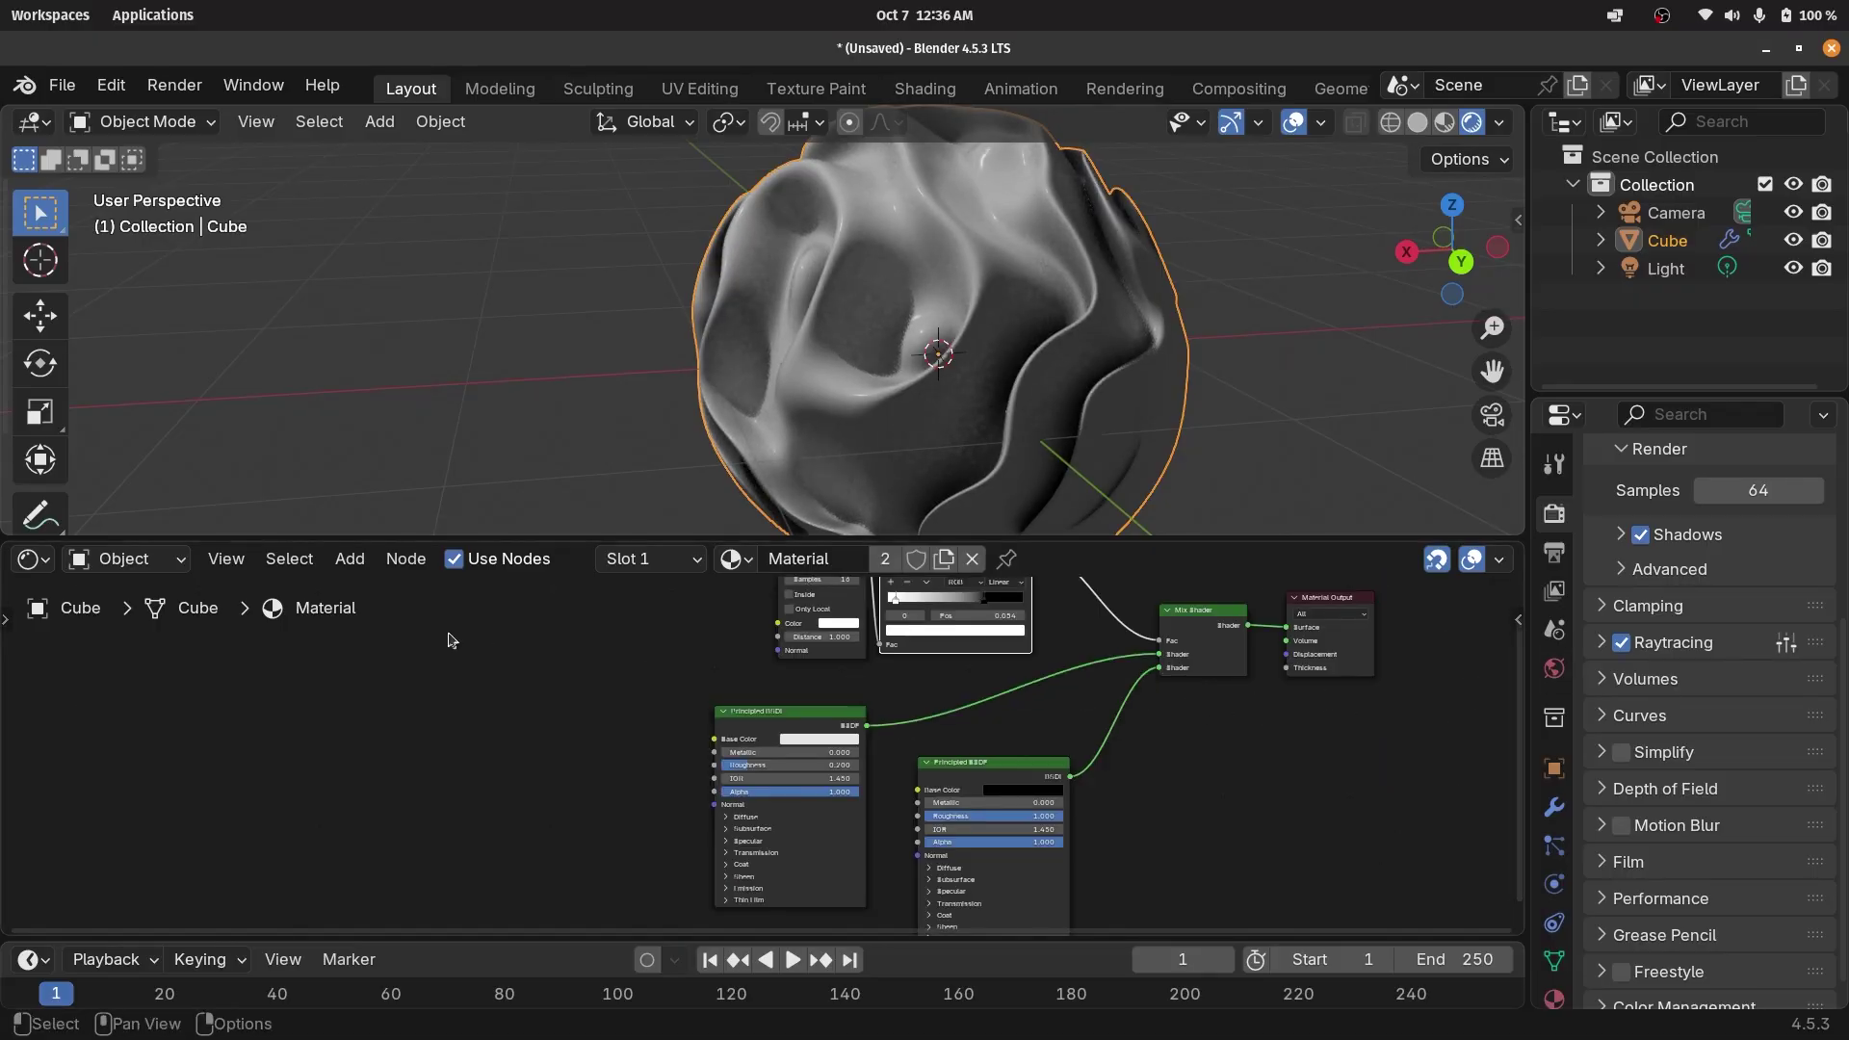
Switch the node editor to the World shader and give the Background a fully saturated cyan color with value 1.000.
left_click(135, 560)
left_click(130, 659)
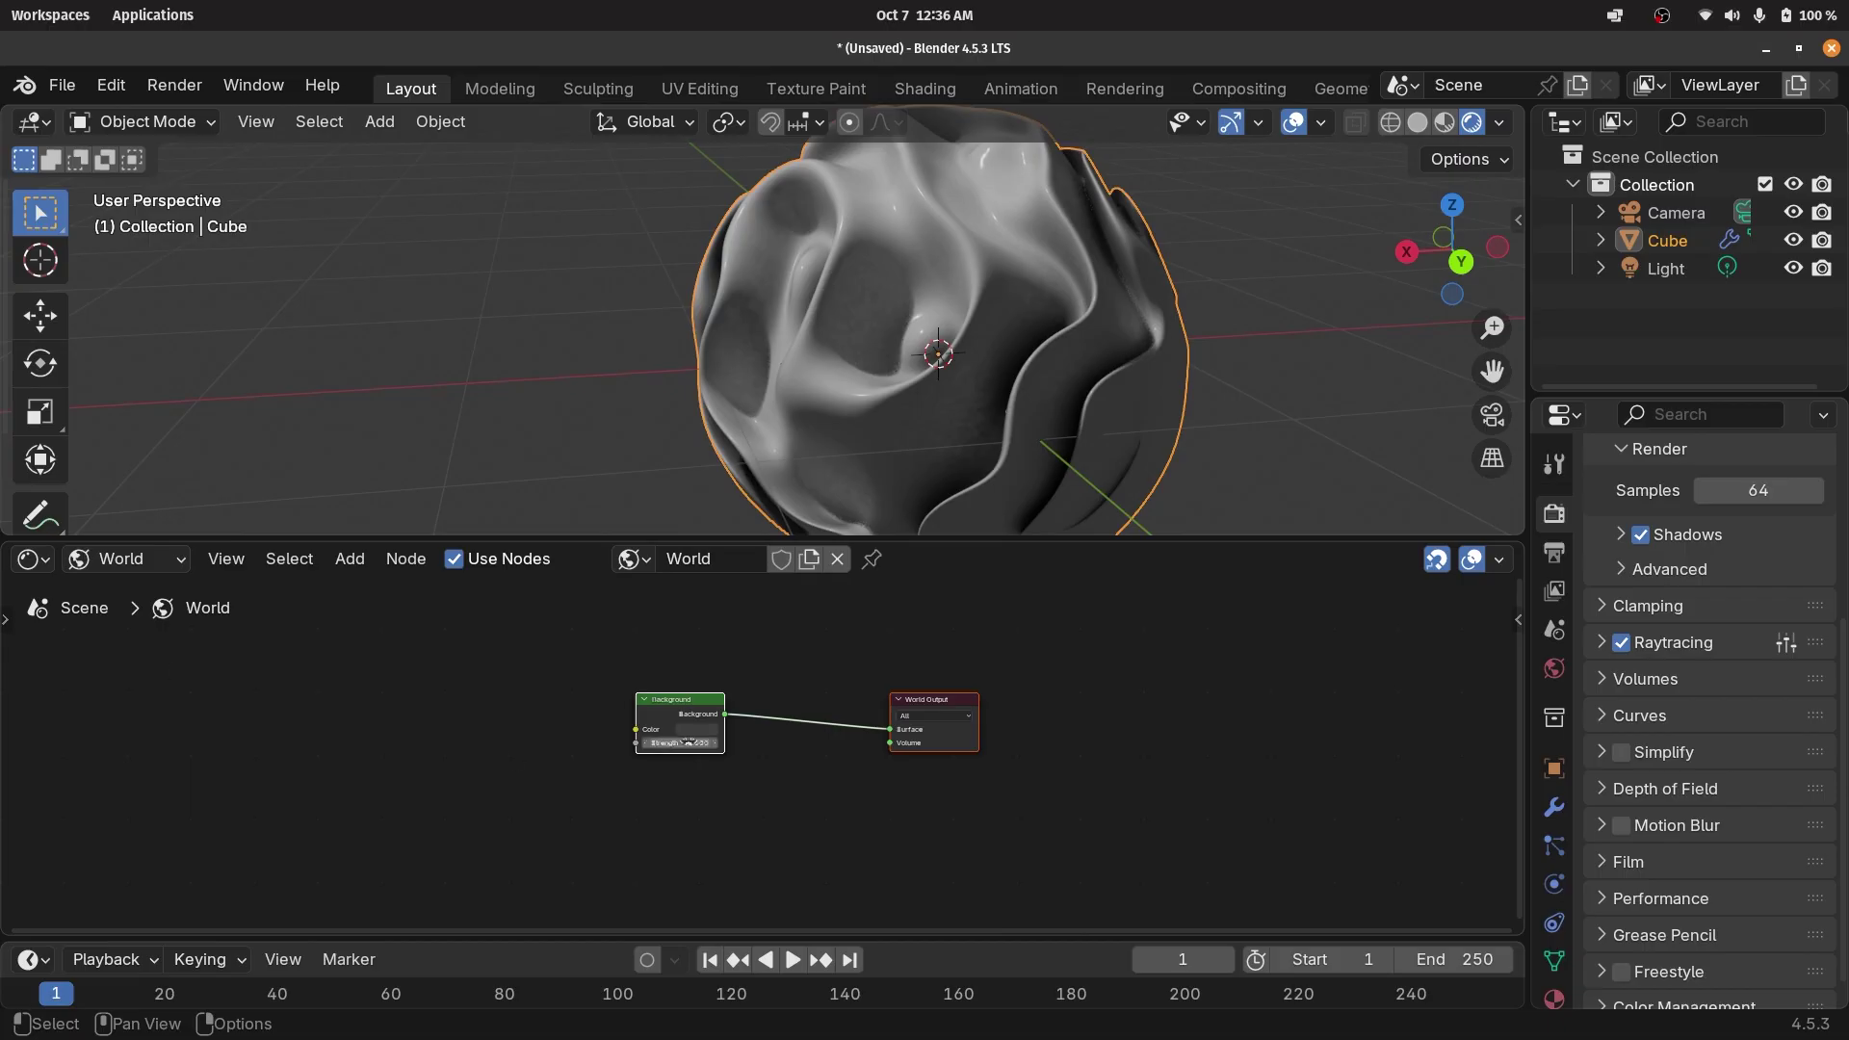
scroll(775, 793, "up", 1)
left_click(688, 748)
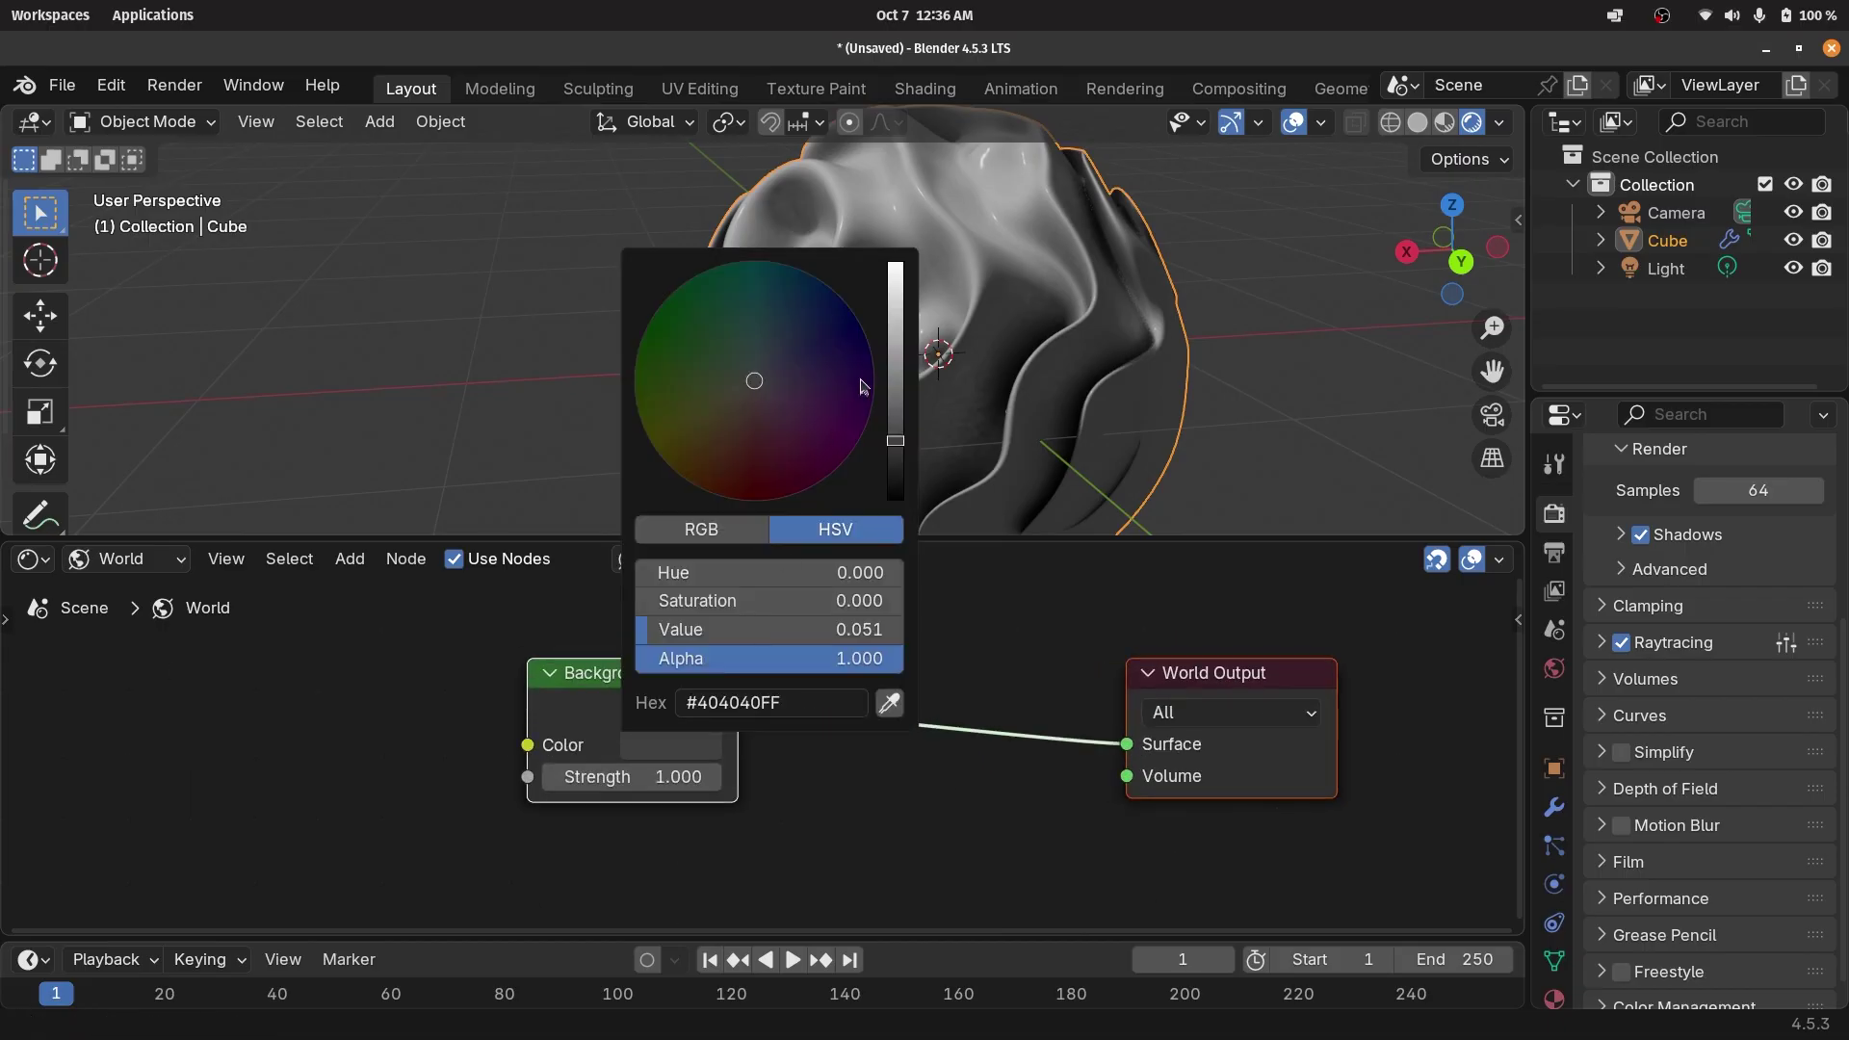
left_click_drag(760, 629, 886, 628)
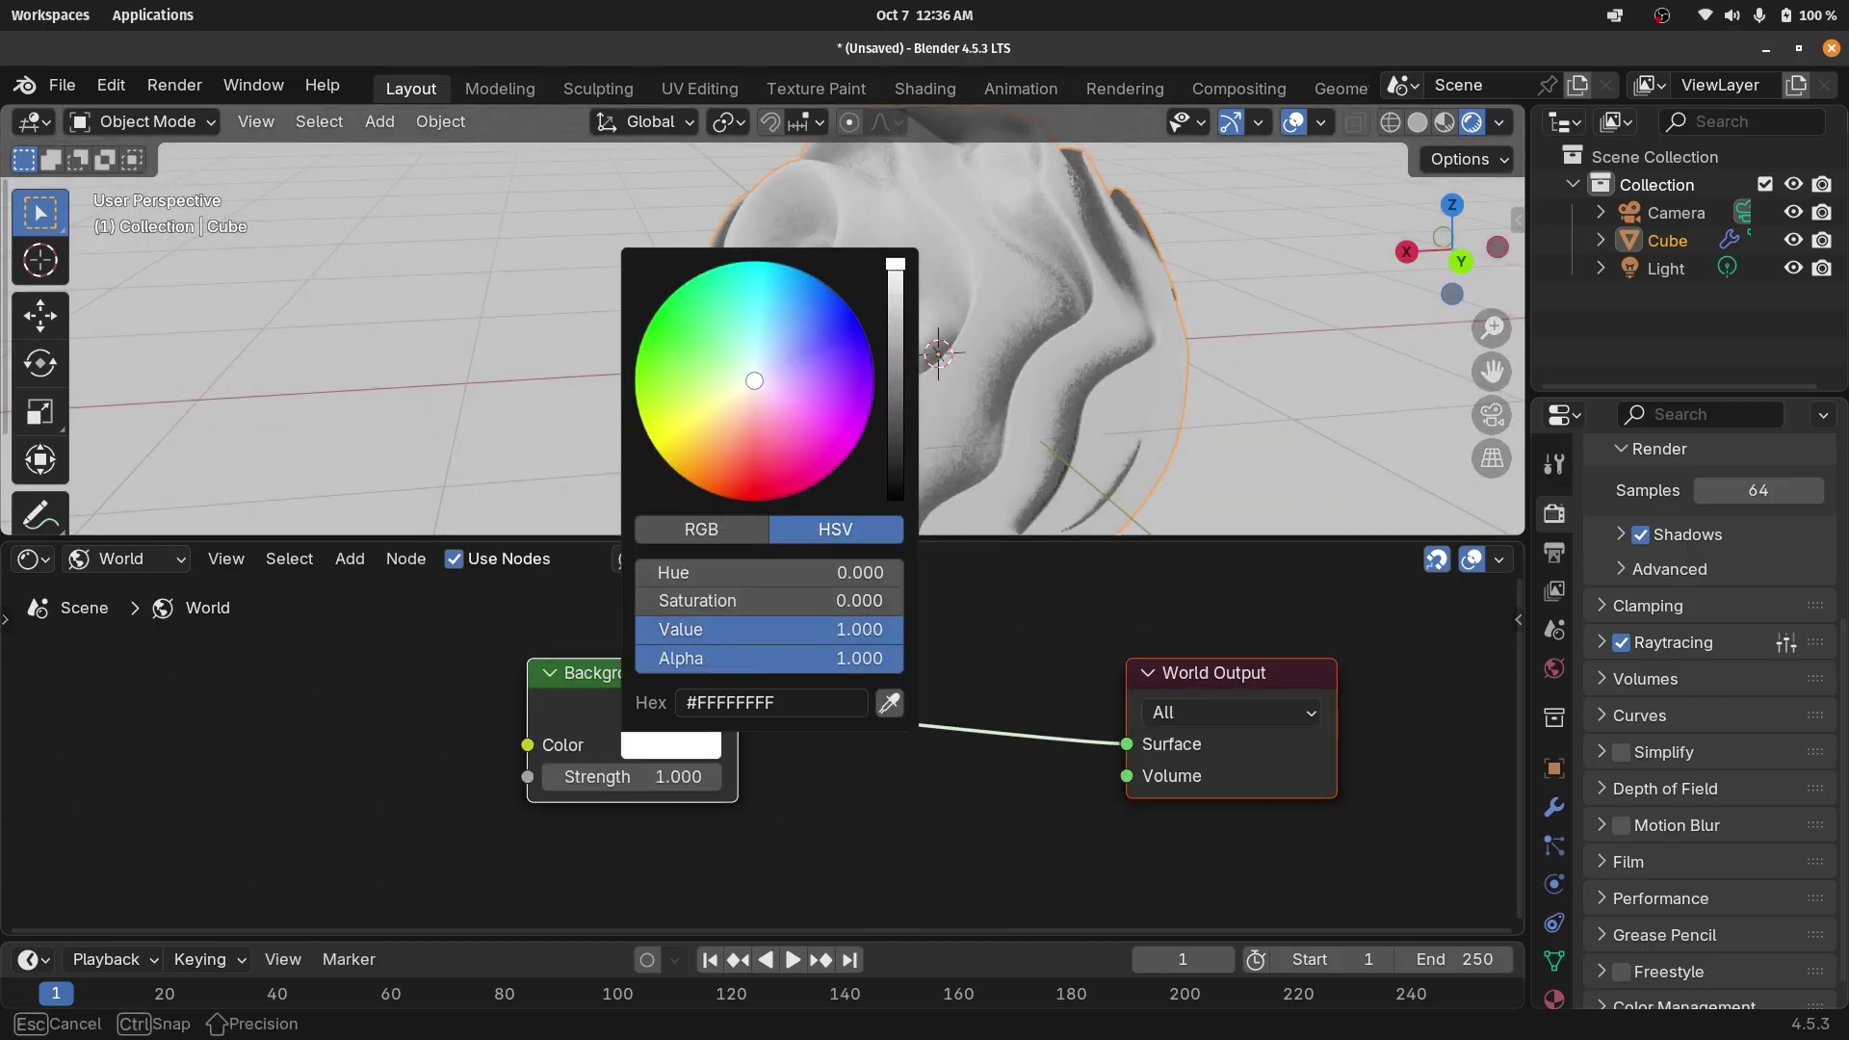
left_click_drag(754, 380, 754, 261)
scroll(1156, 347, "down", 3)
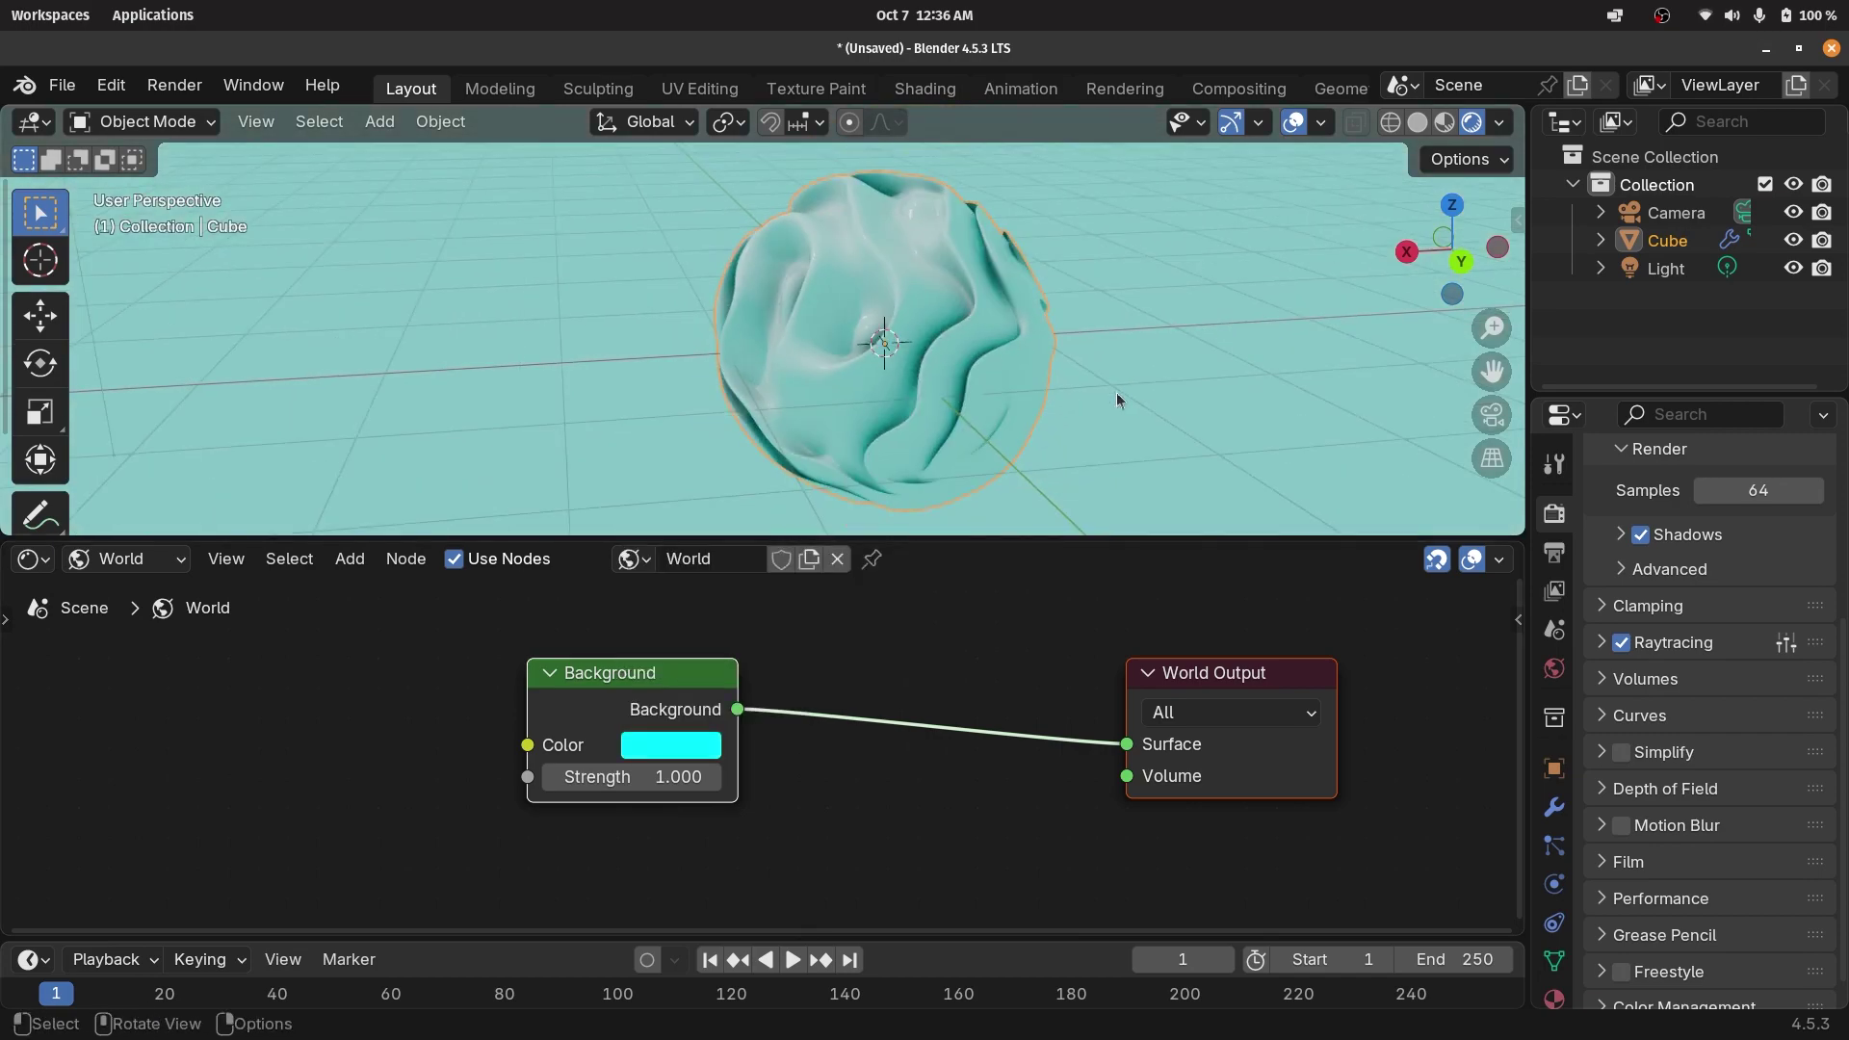
Change the world Background color to a saturated magenta pink.
left_click(691, 746)
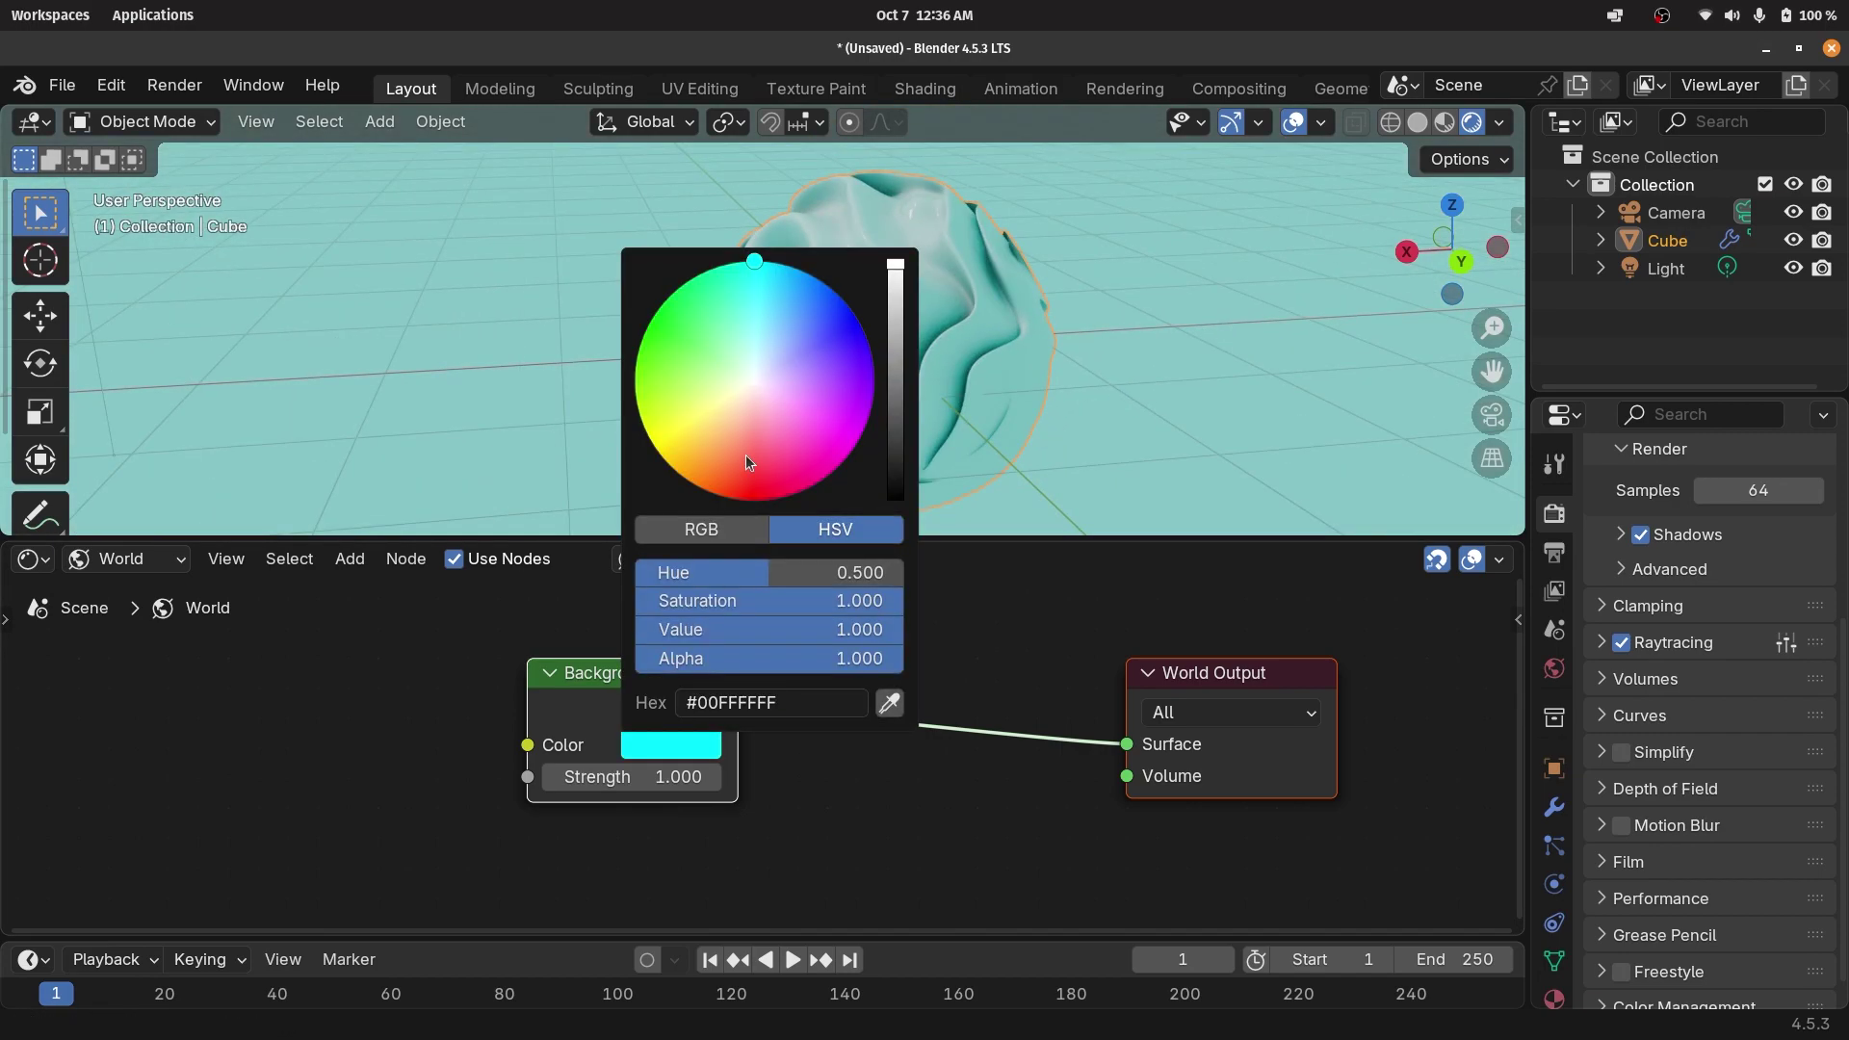
mouse_move(746, 455)
left_mouse_down()
mouse_move(754, 501)
mouse_move(813, 485)
left_mouse_up()
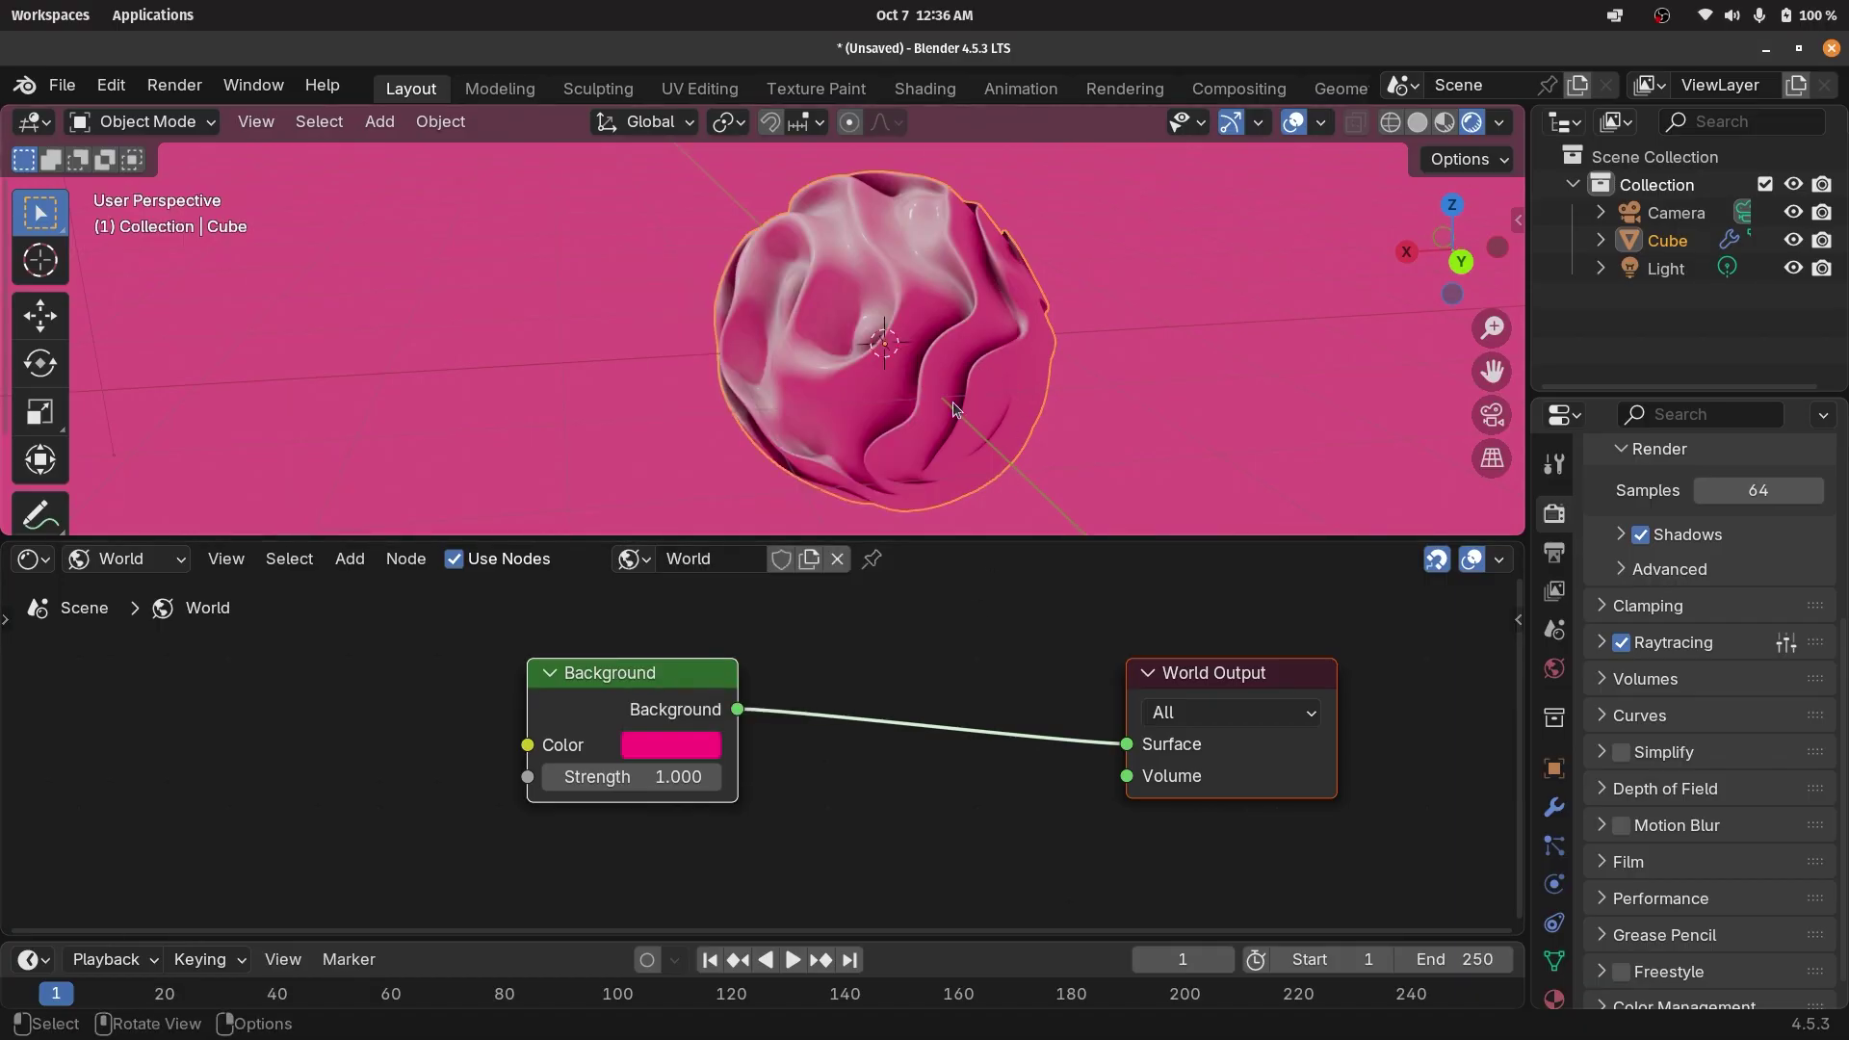
middle_click_drag(984, 391, 930, 364)
middle_click_drag(985, 361, 985, 361)
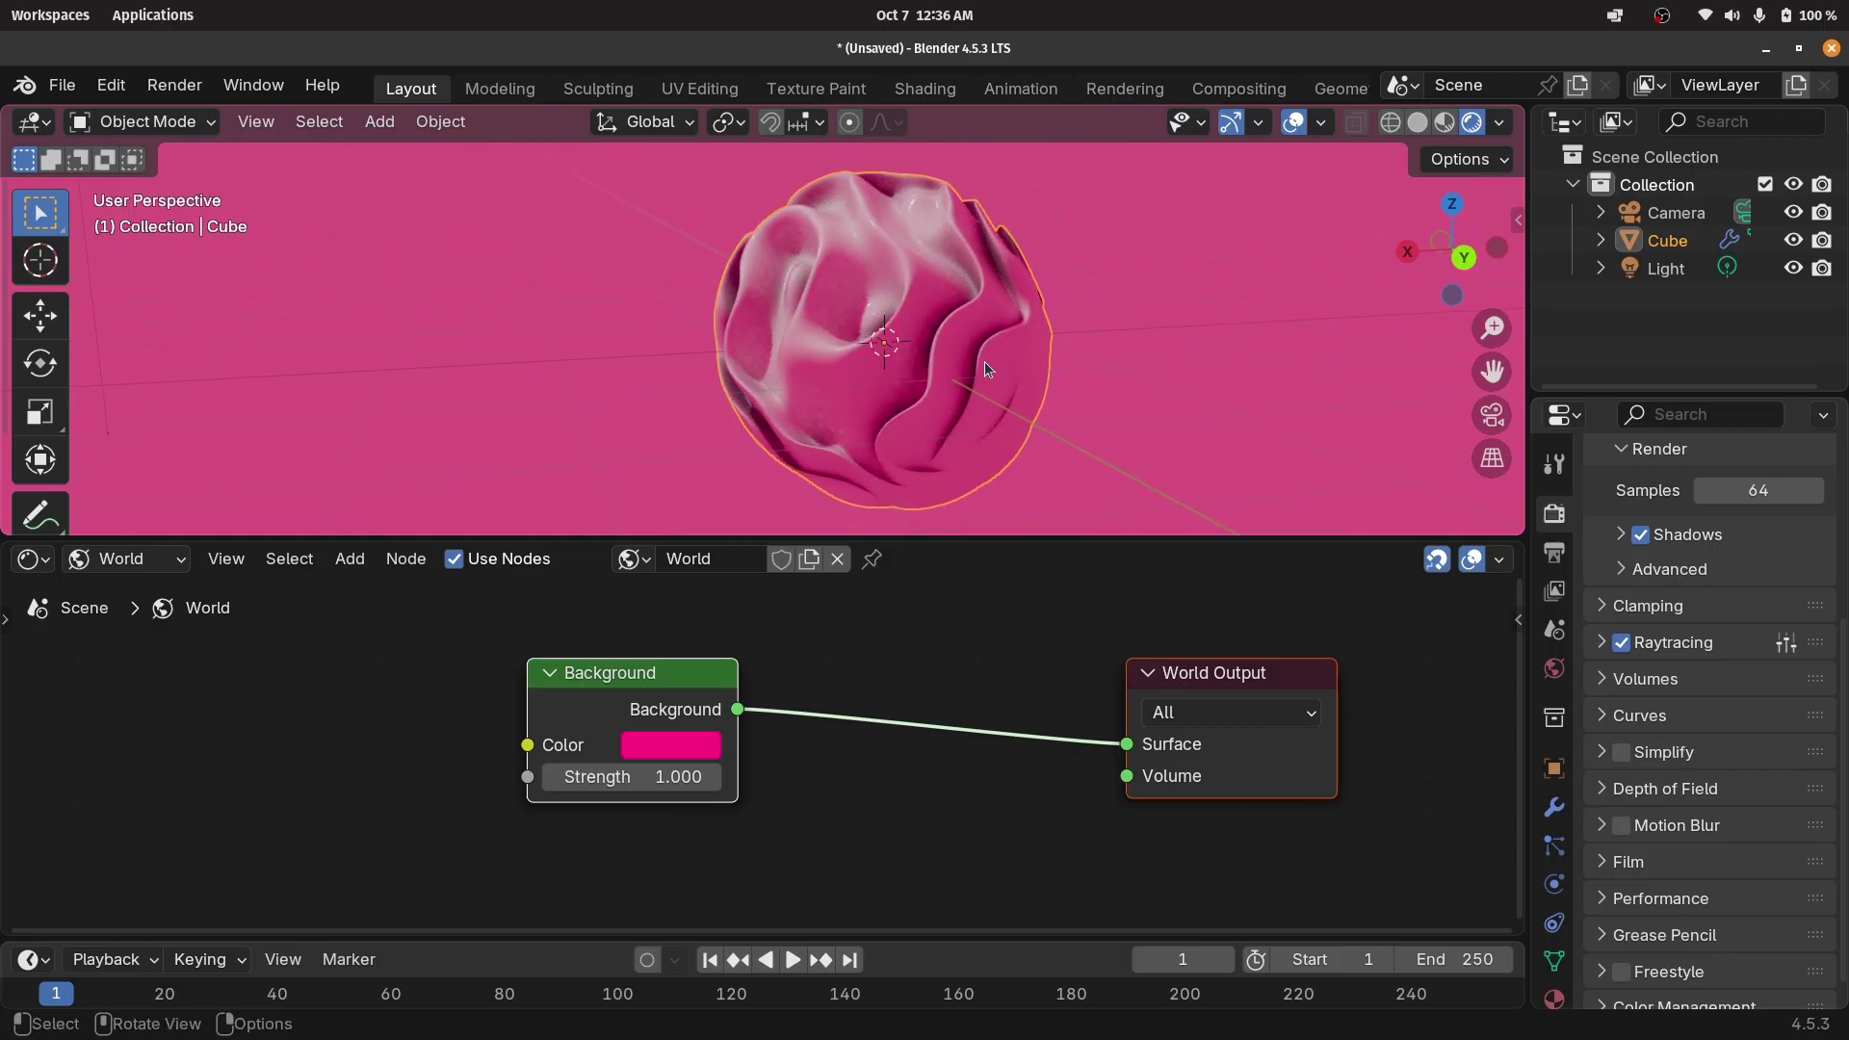
Add a plane at the sphere's centre and scale it up about 6.37 times.
key("shift+a")
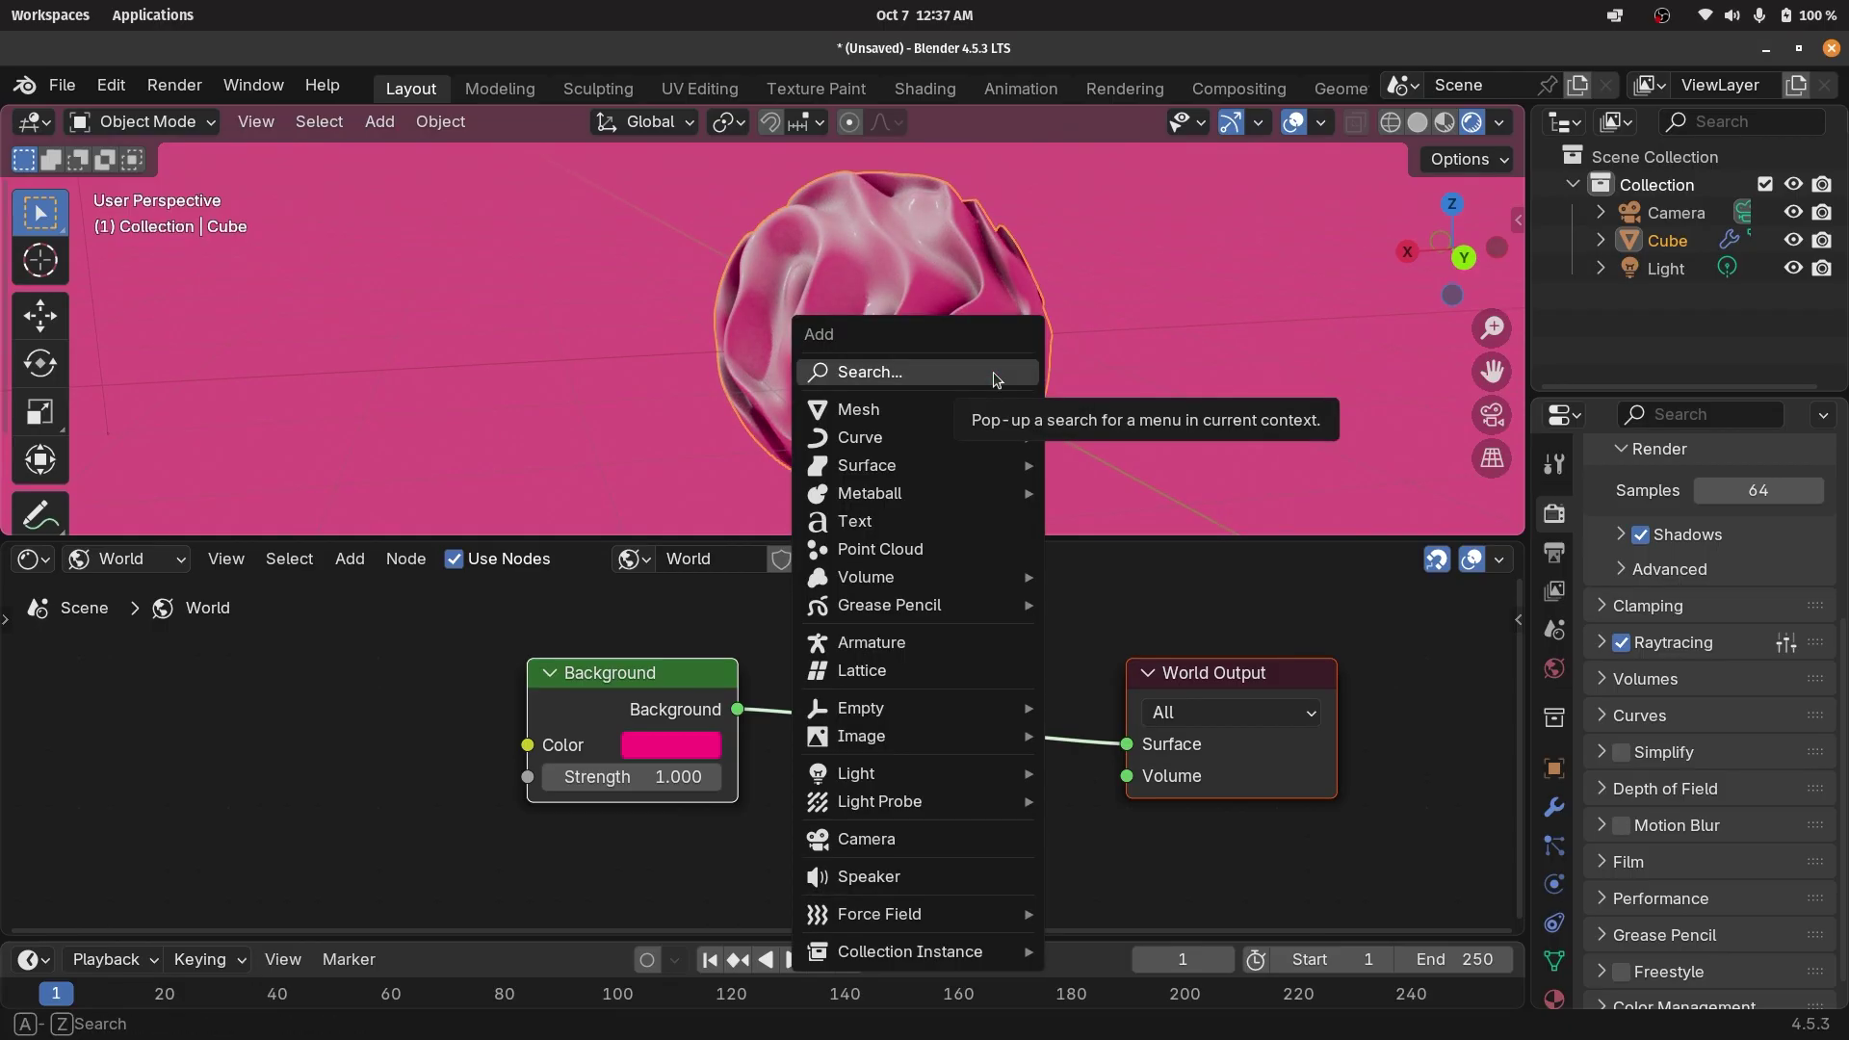
type("plane")
key("Return")
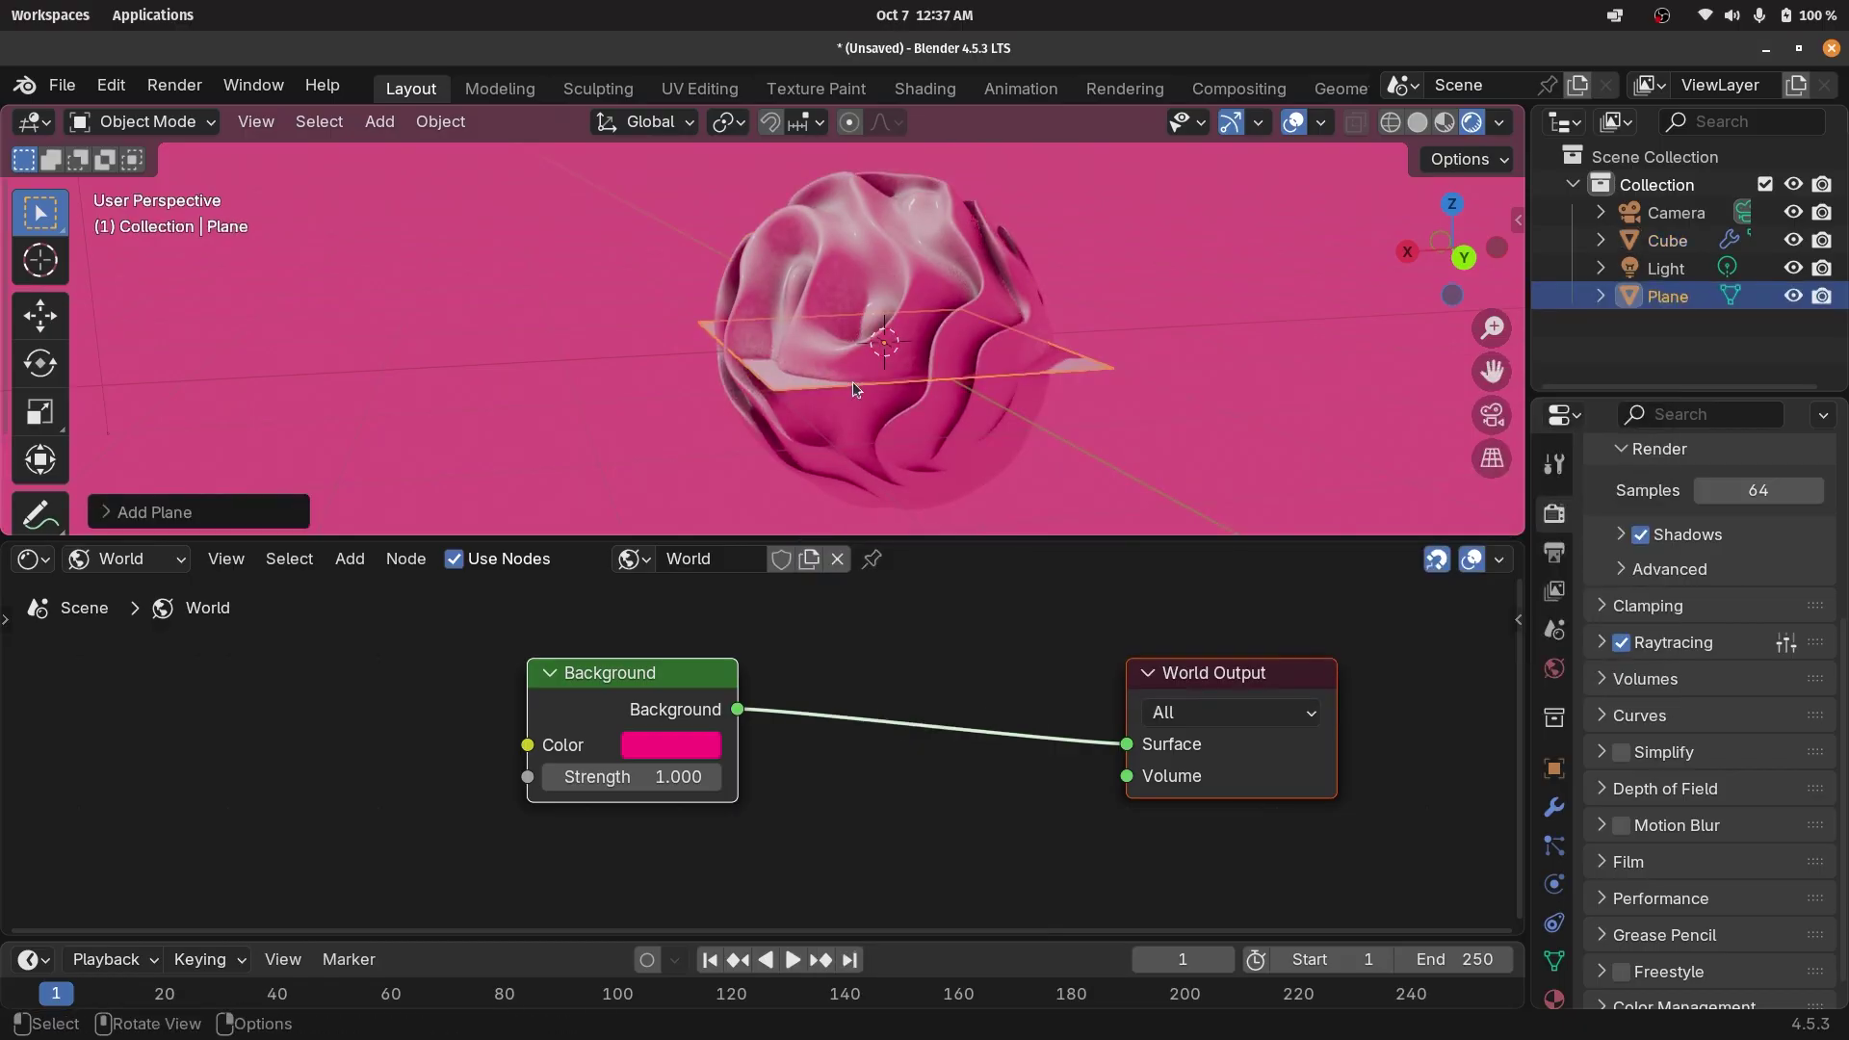
key("s")
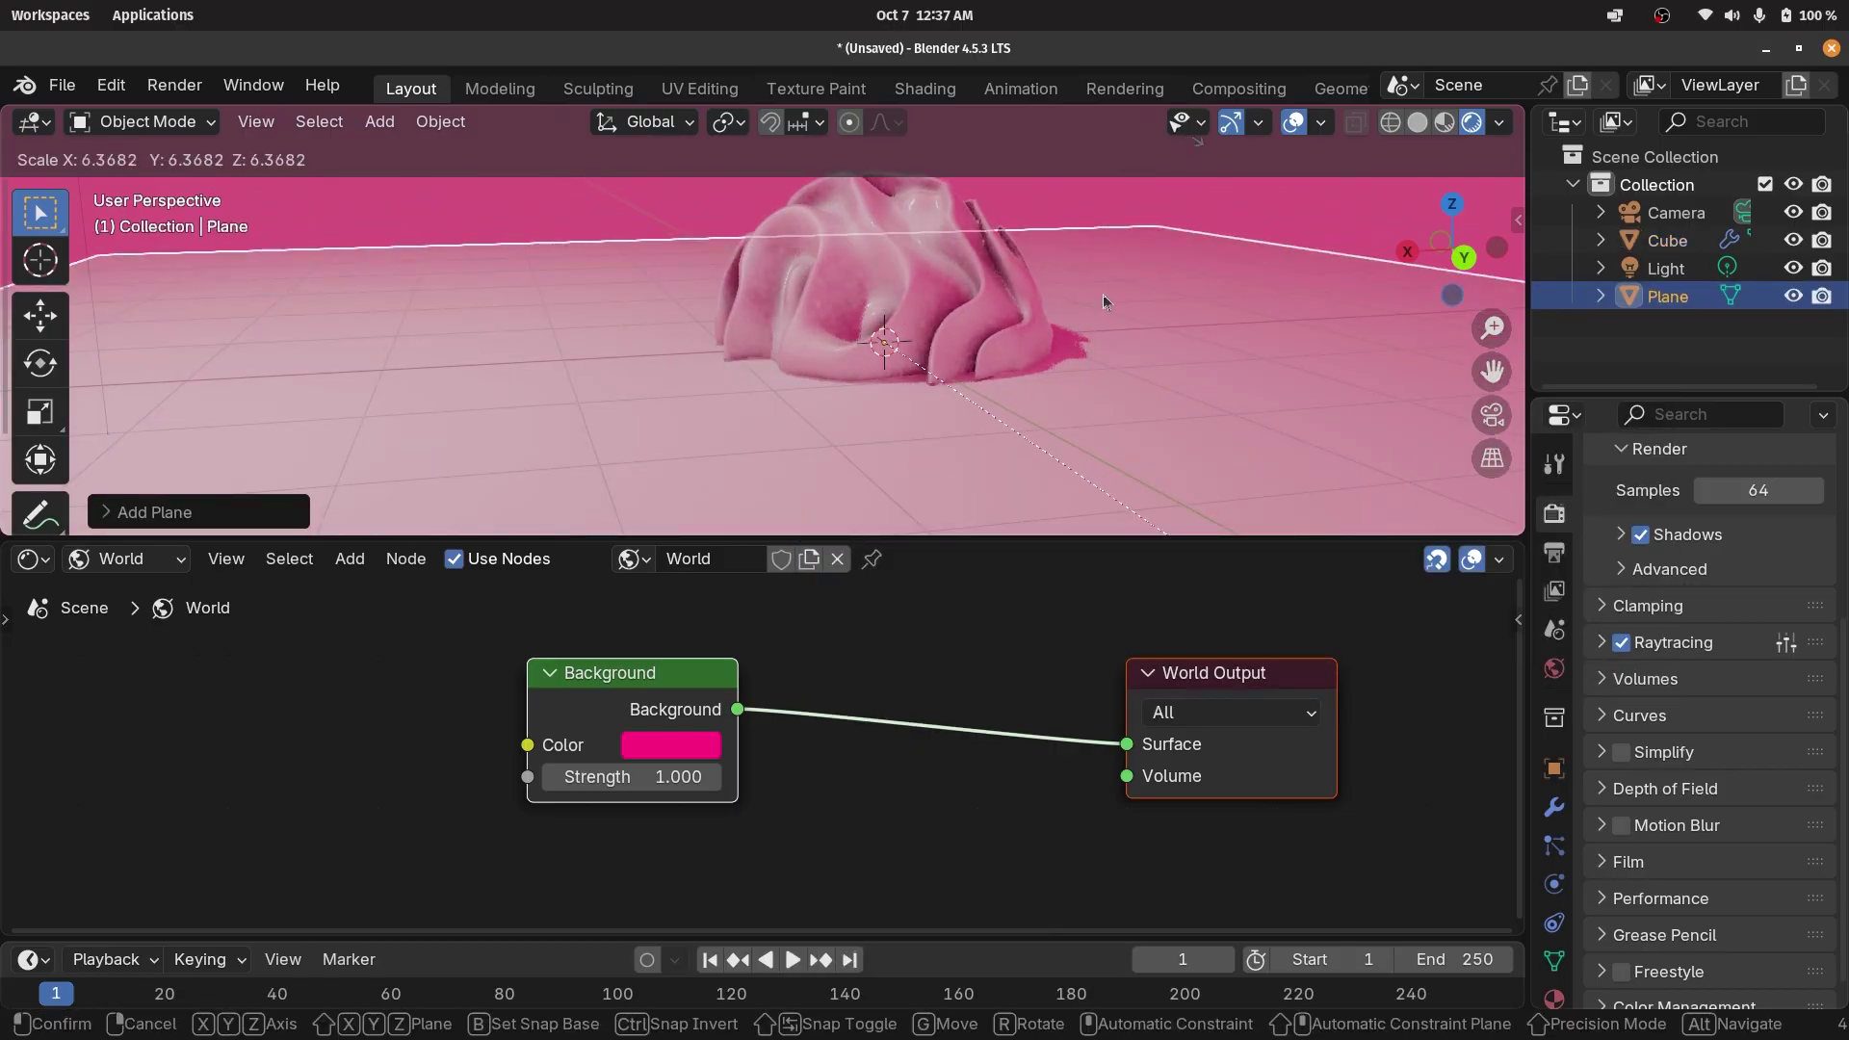
left_click(1100, 299)
Rotate the plane 90 degrees about X and move it about -2.74 m along Y as a backdrop behind the sphere.
type("rx")
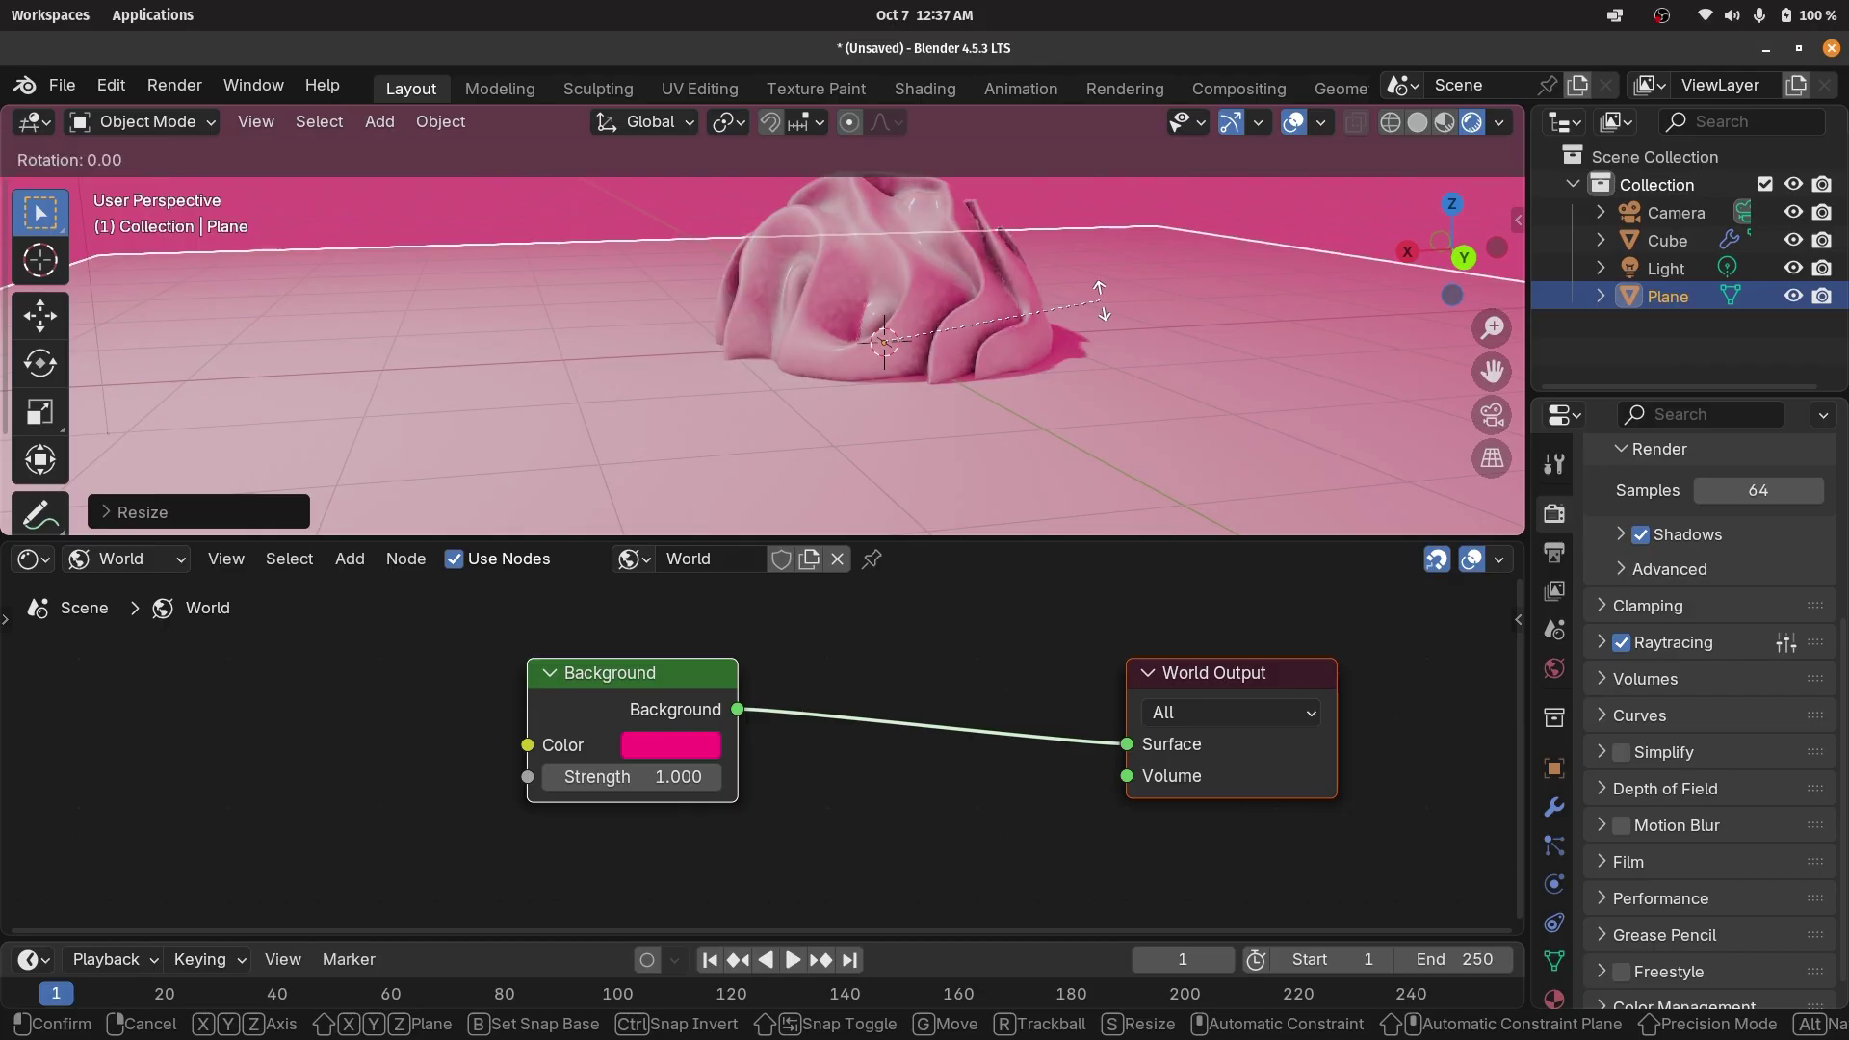
type("90")
left_click(1099, 299)
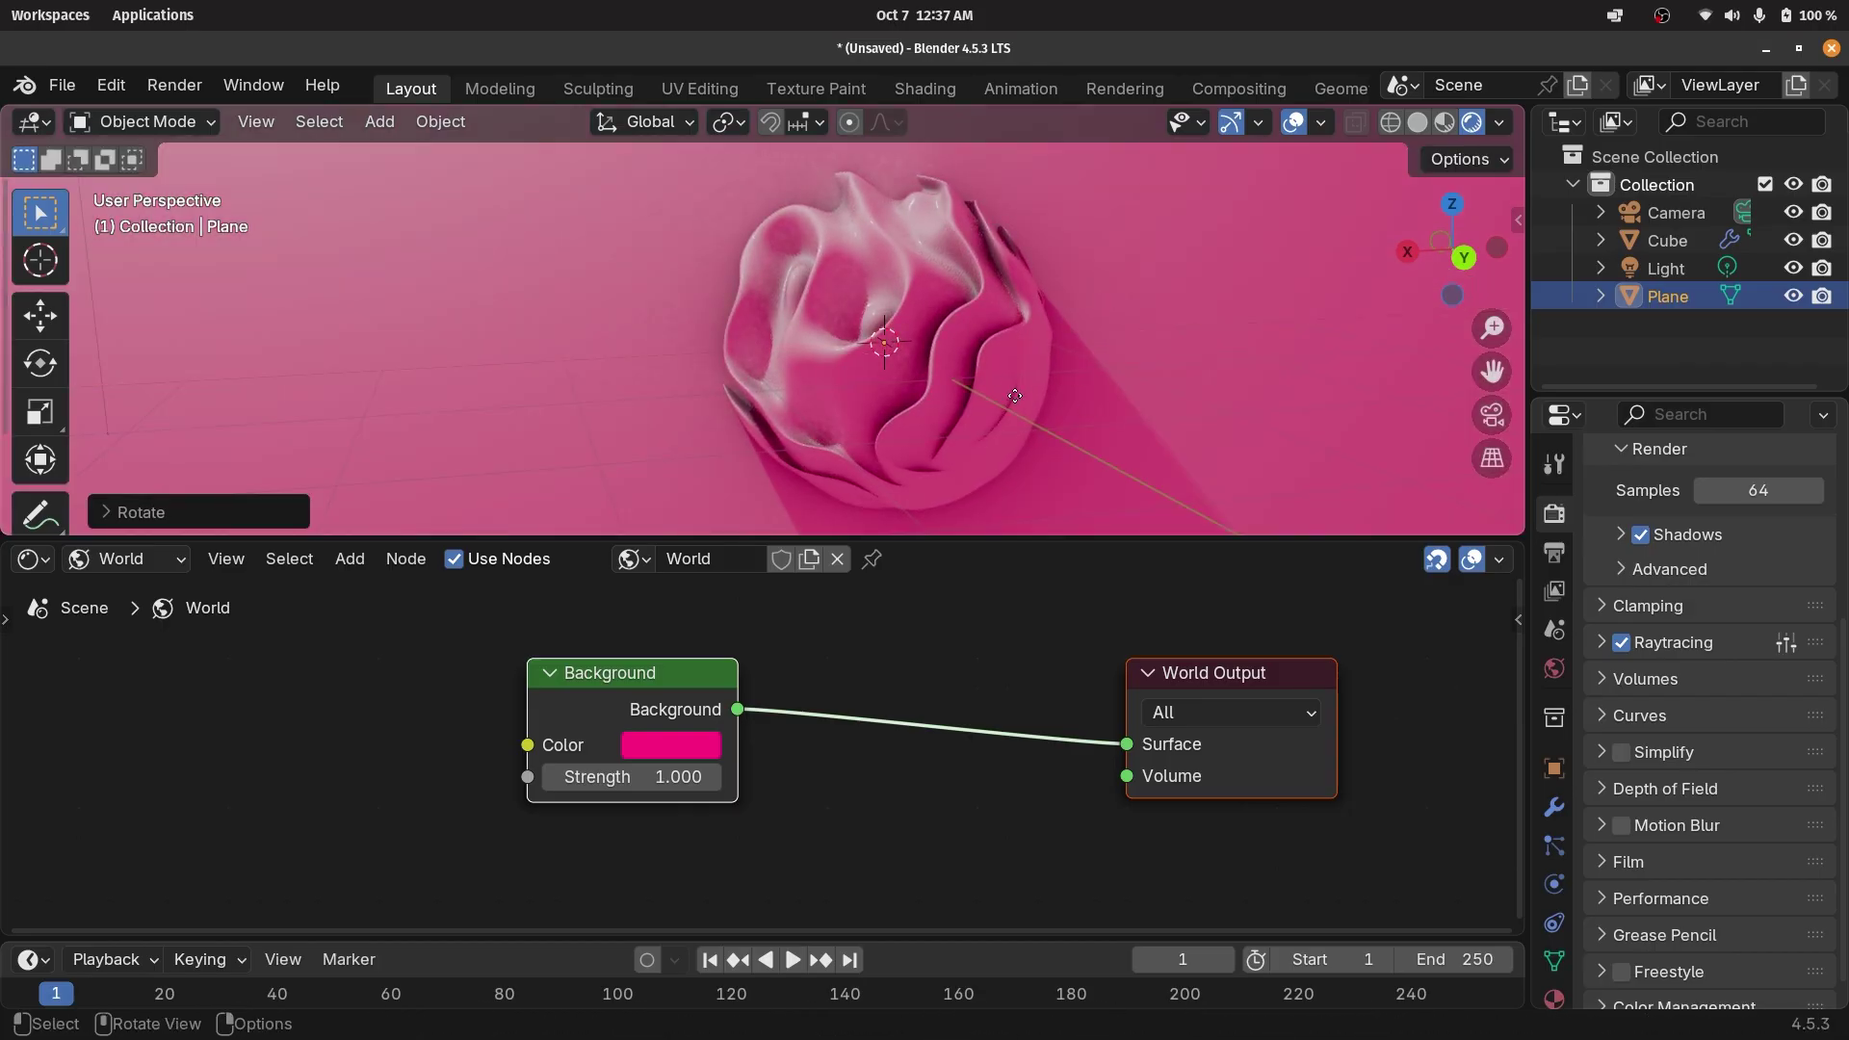
key("g")
key("y")
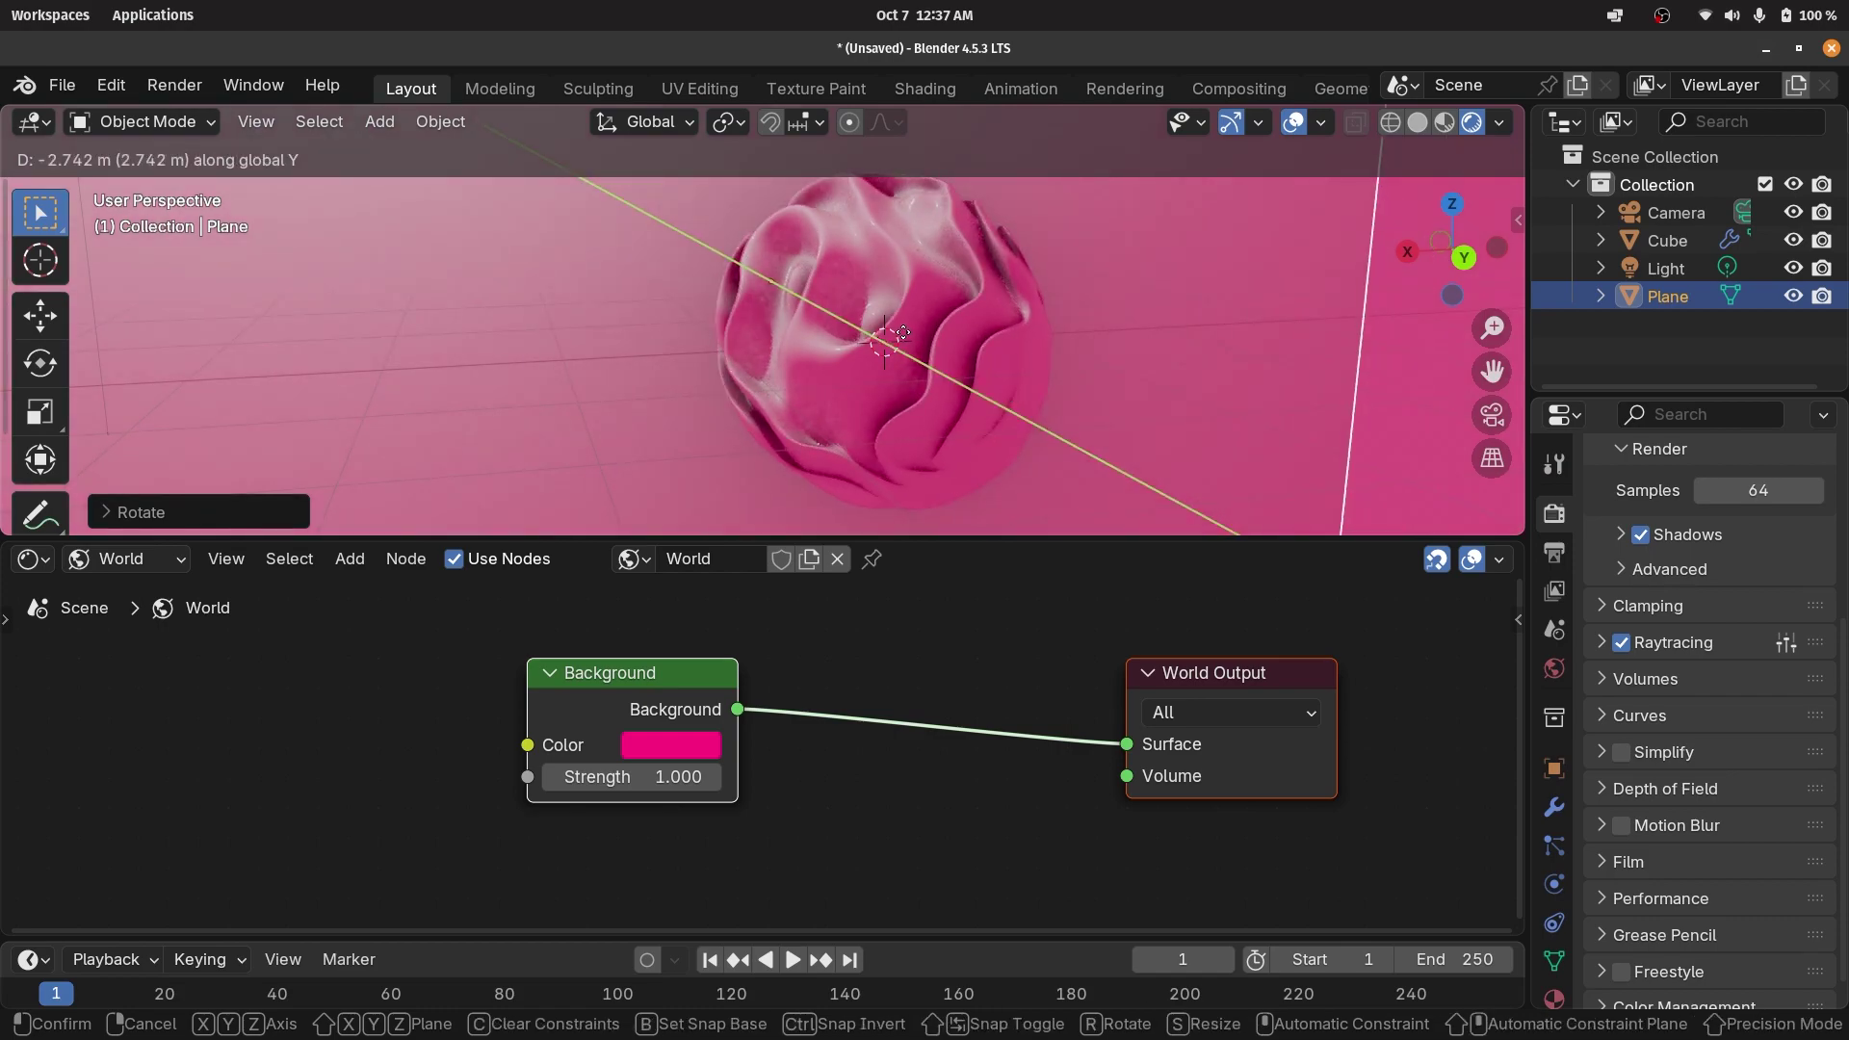
left_click(902, 332)
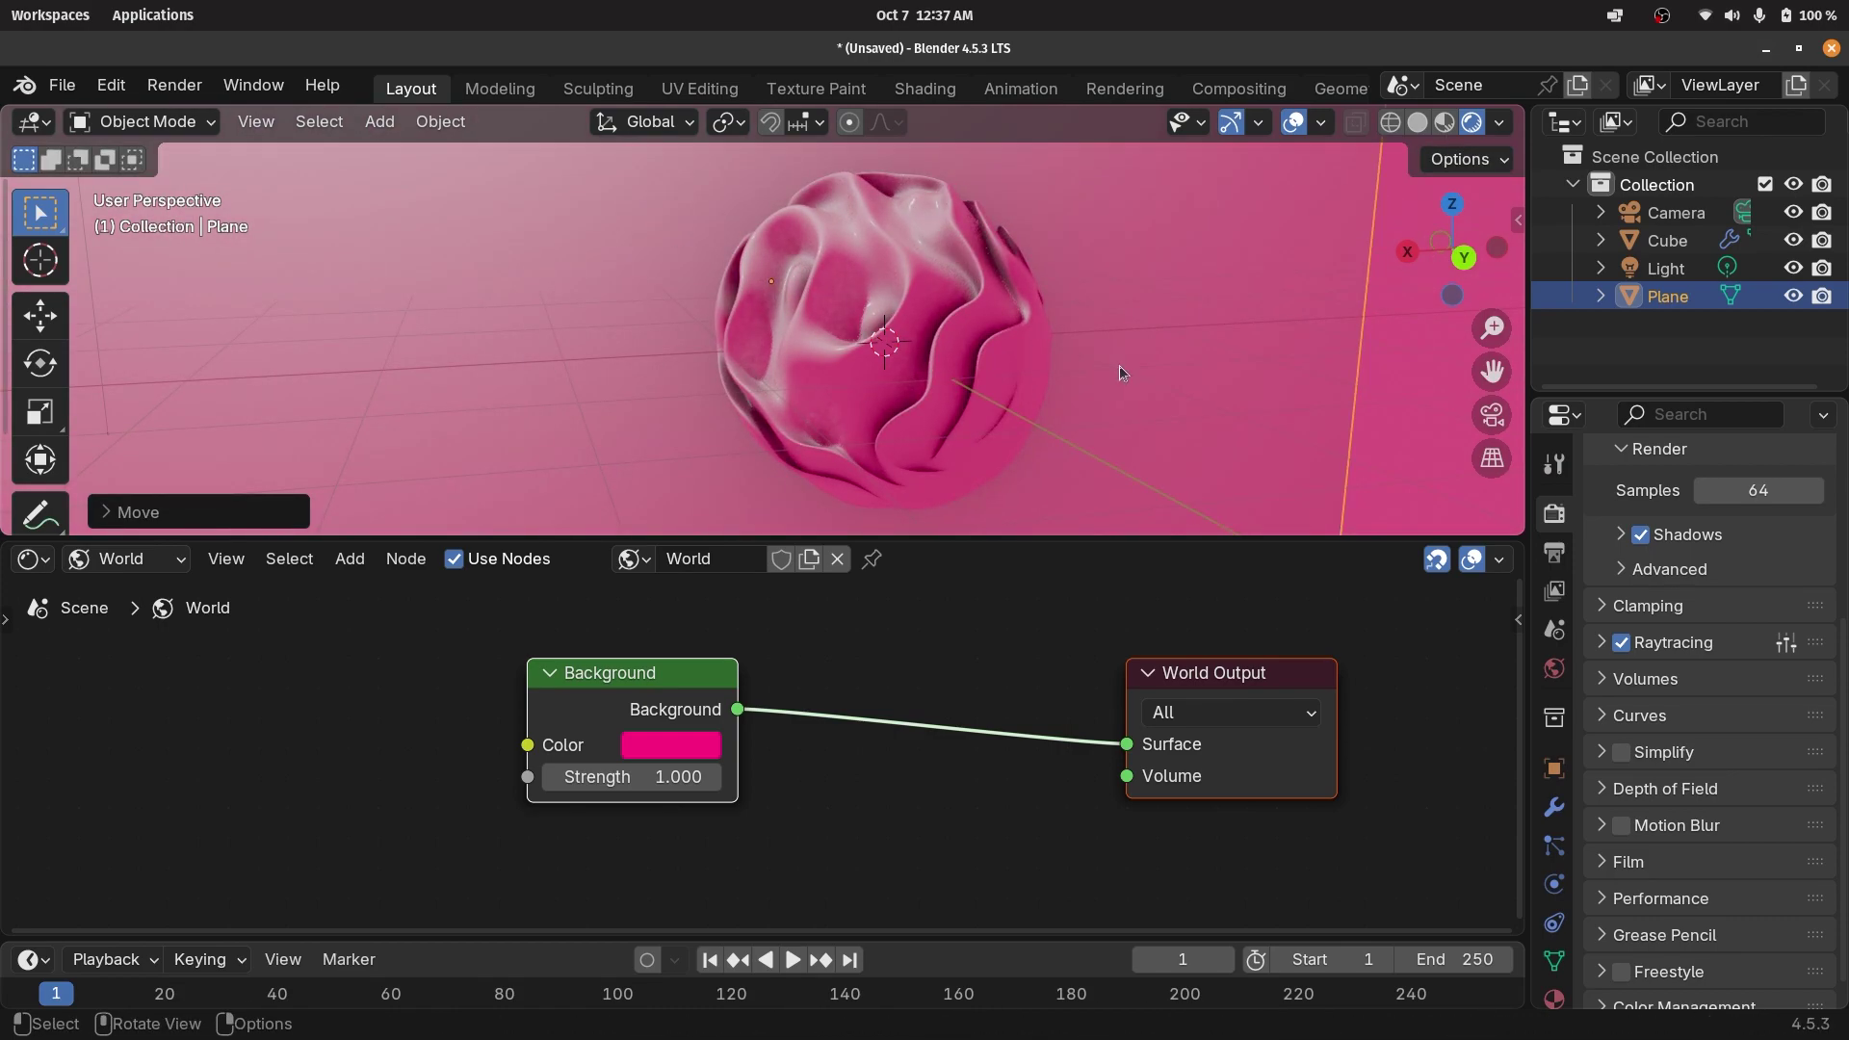
Compare the sphere's look with the backdrop plane hidden and shown.
middle_click_drag(1089, 344, 720, 218)
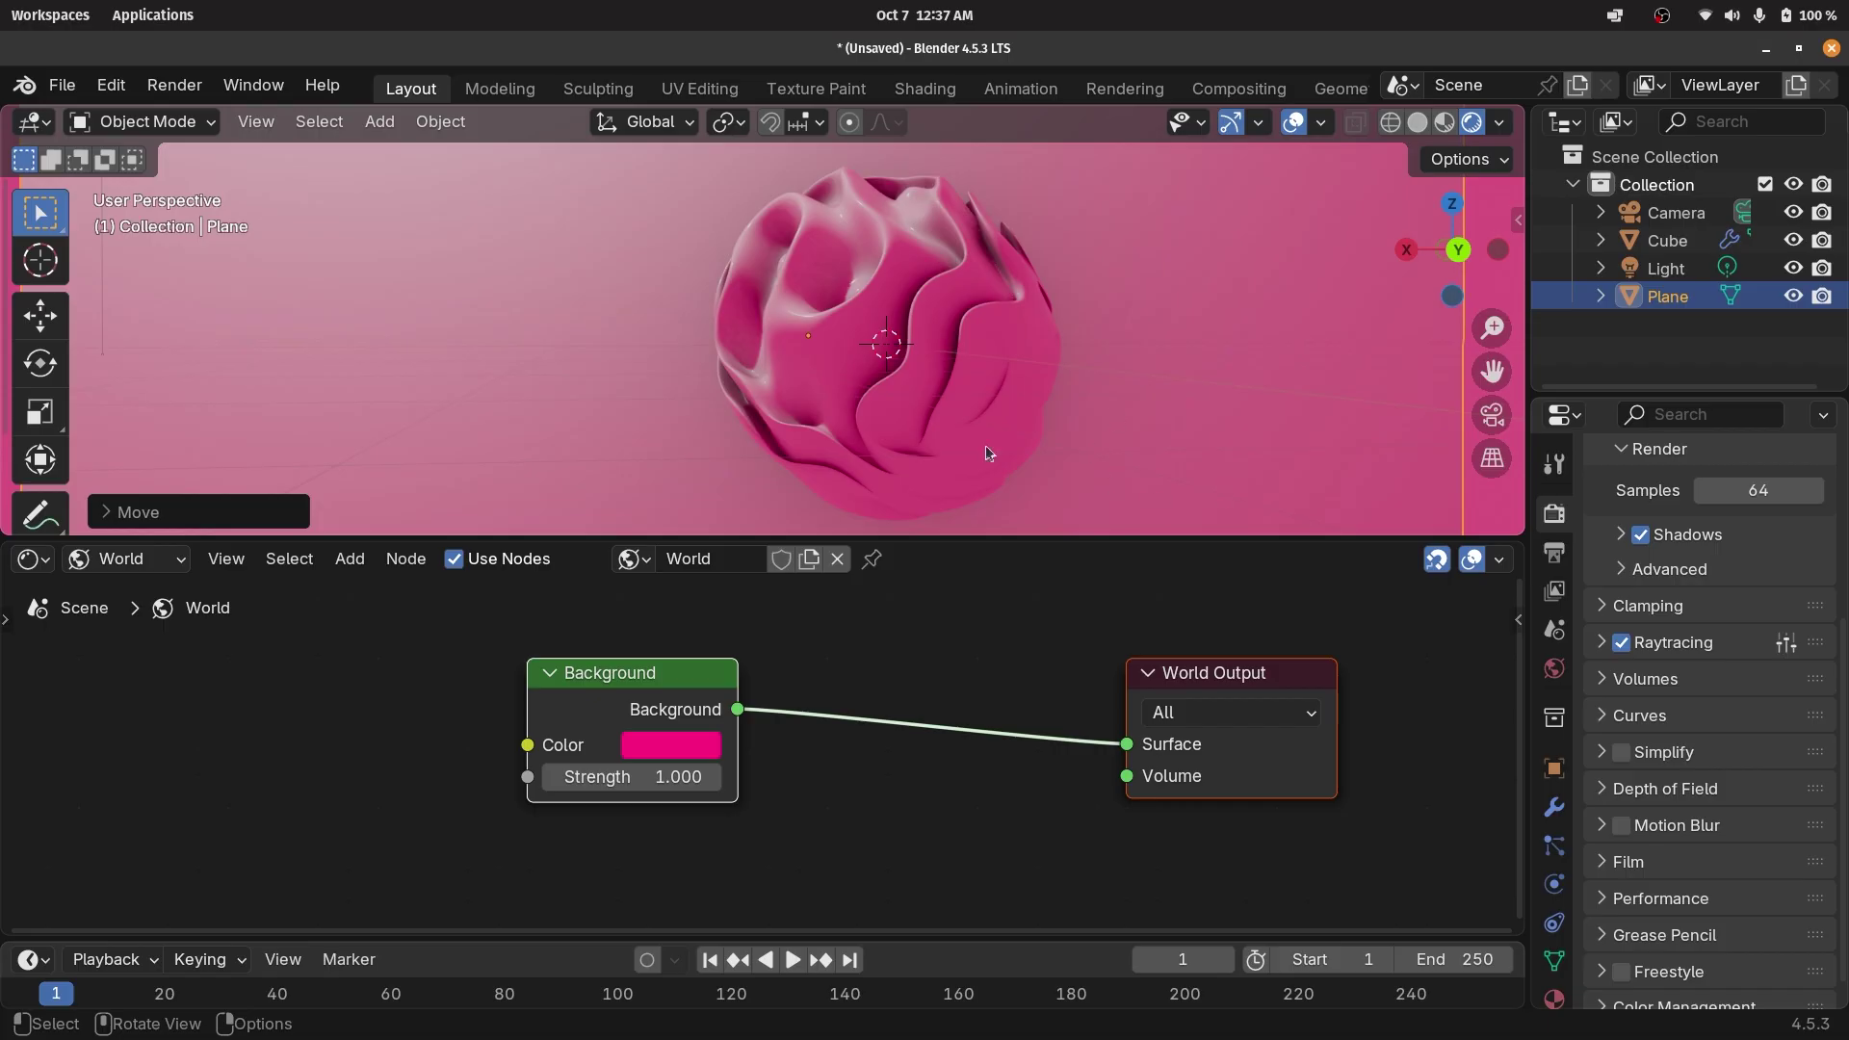
left_click(1793, 297)
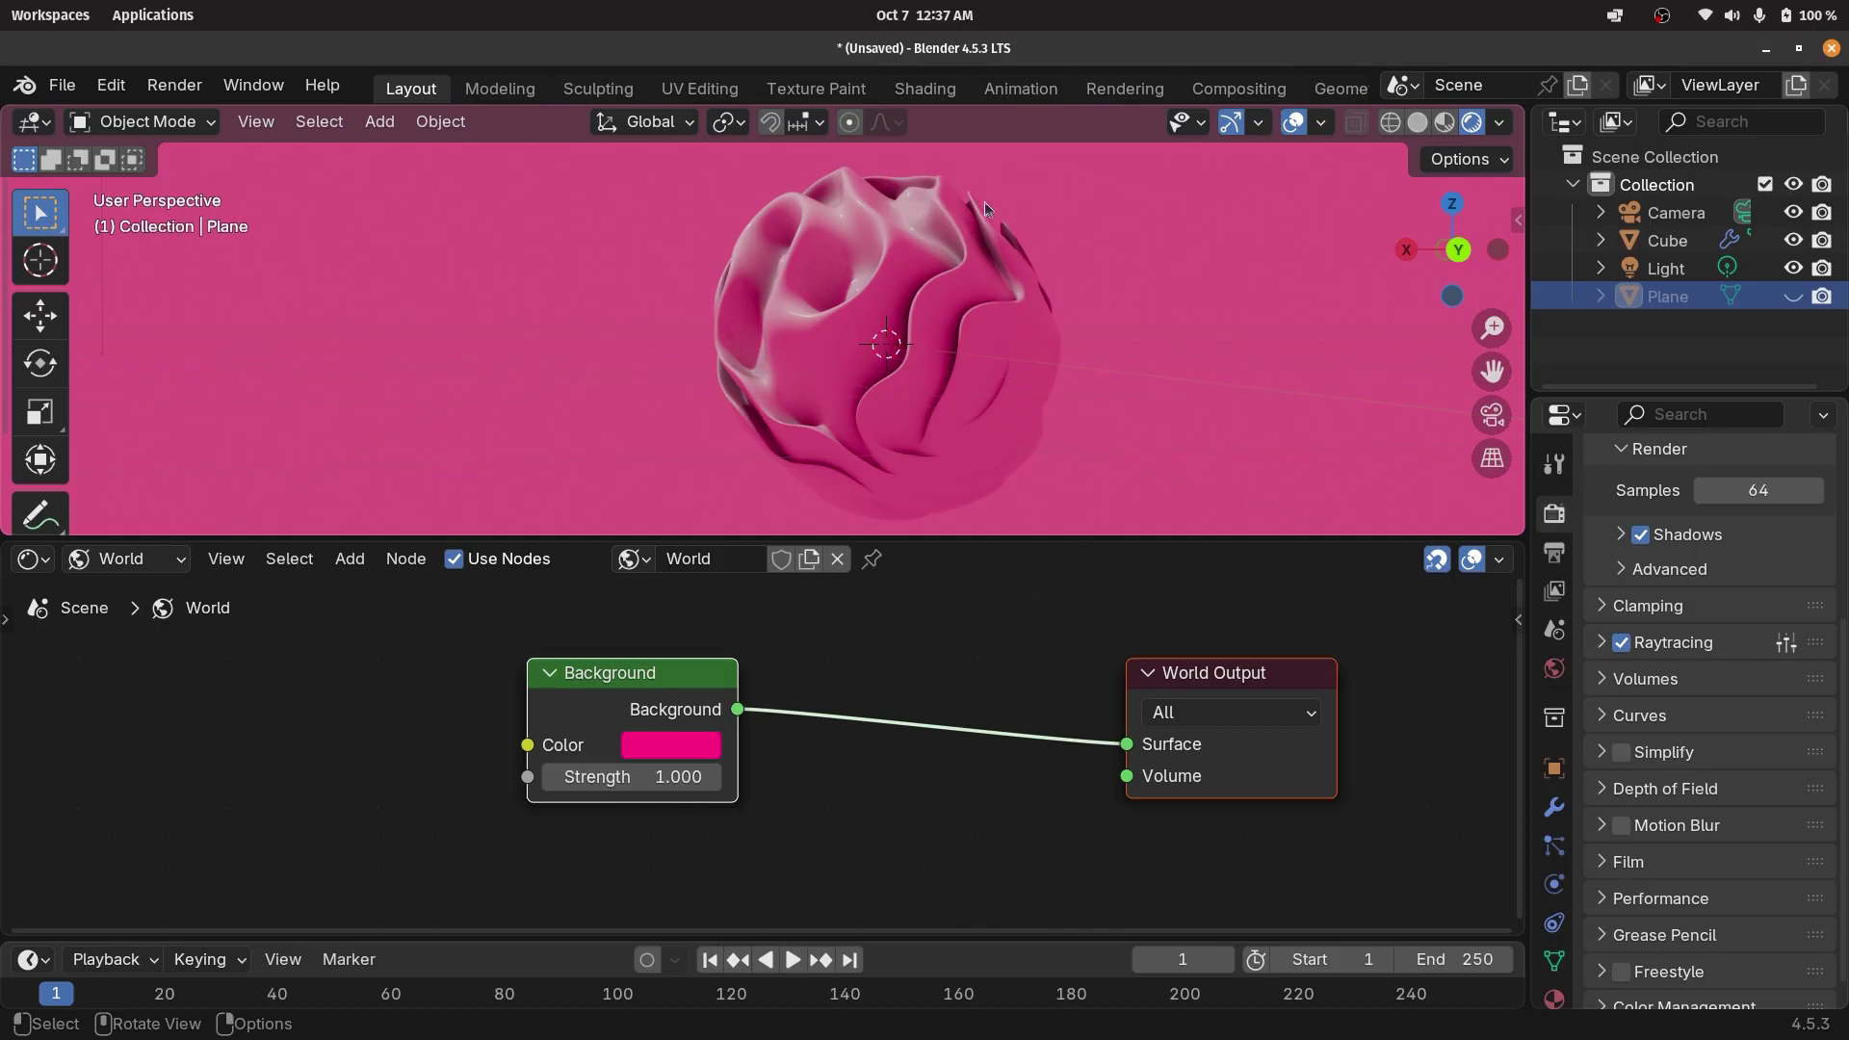
left_click(1793, 296)
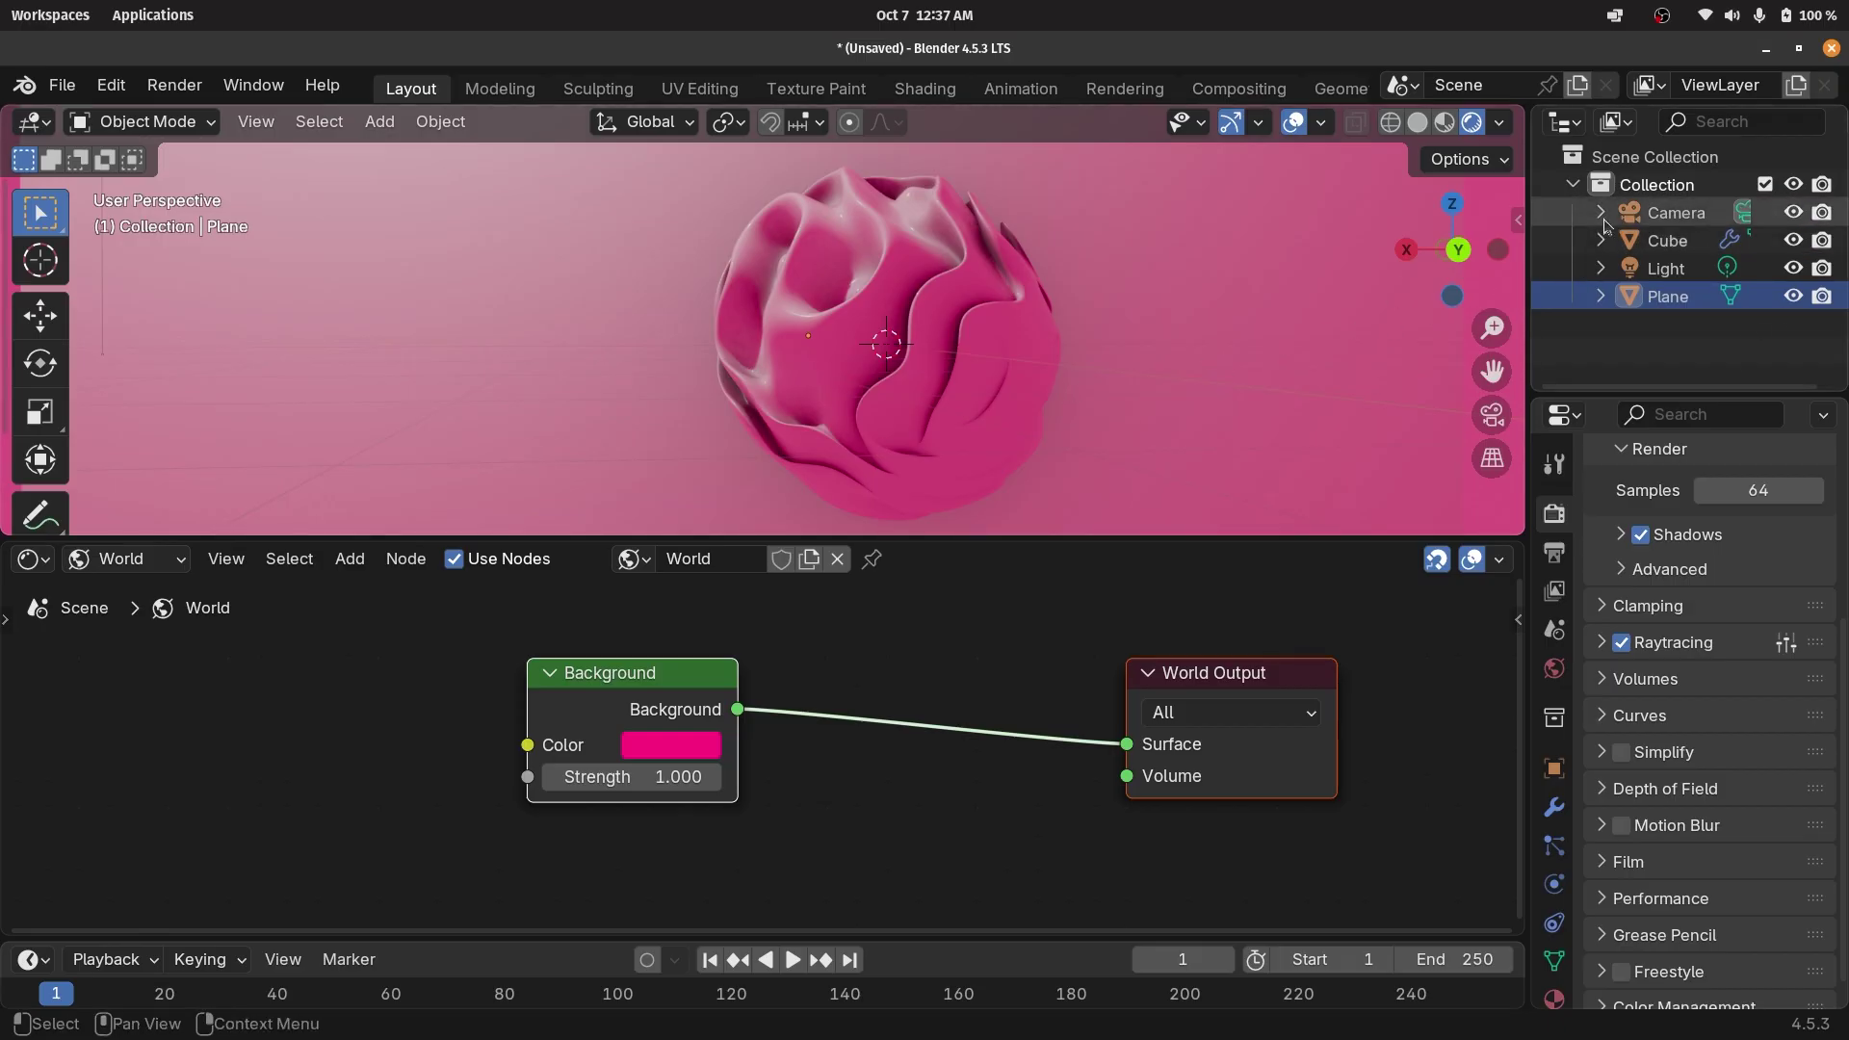
Look through the camera, lock it to the view, enlarge the viewport and frame the sphere closely against the backdrop plane.
left_click(1499, 426)
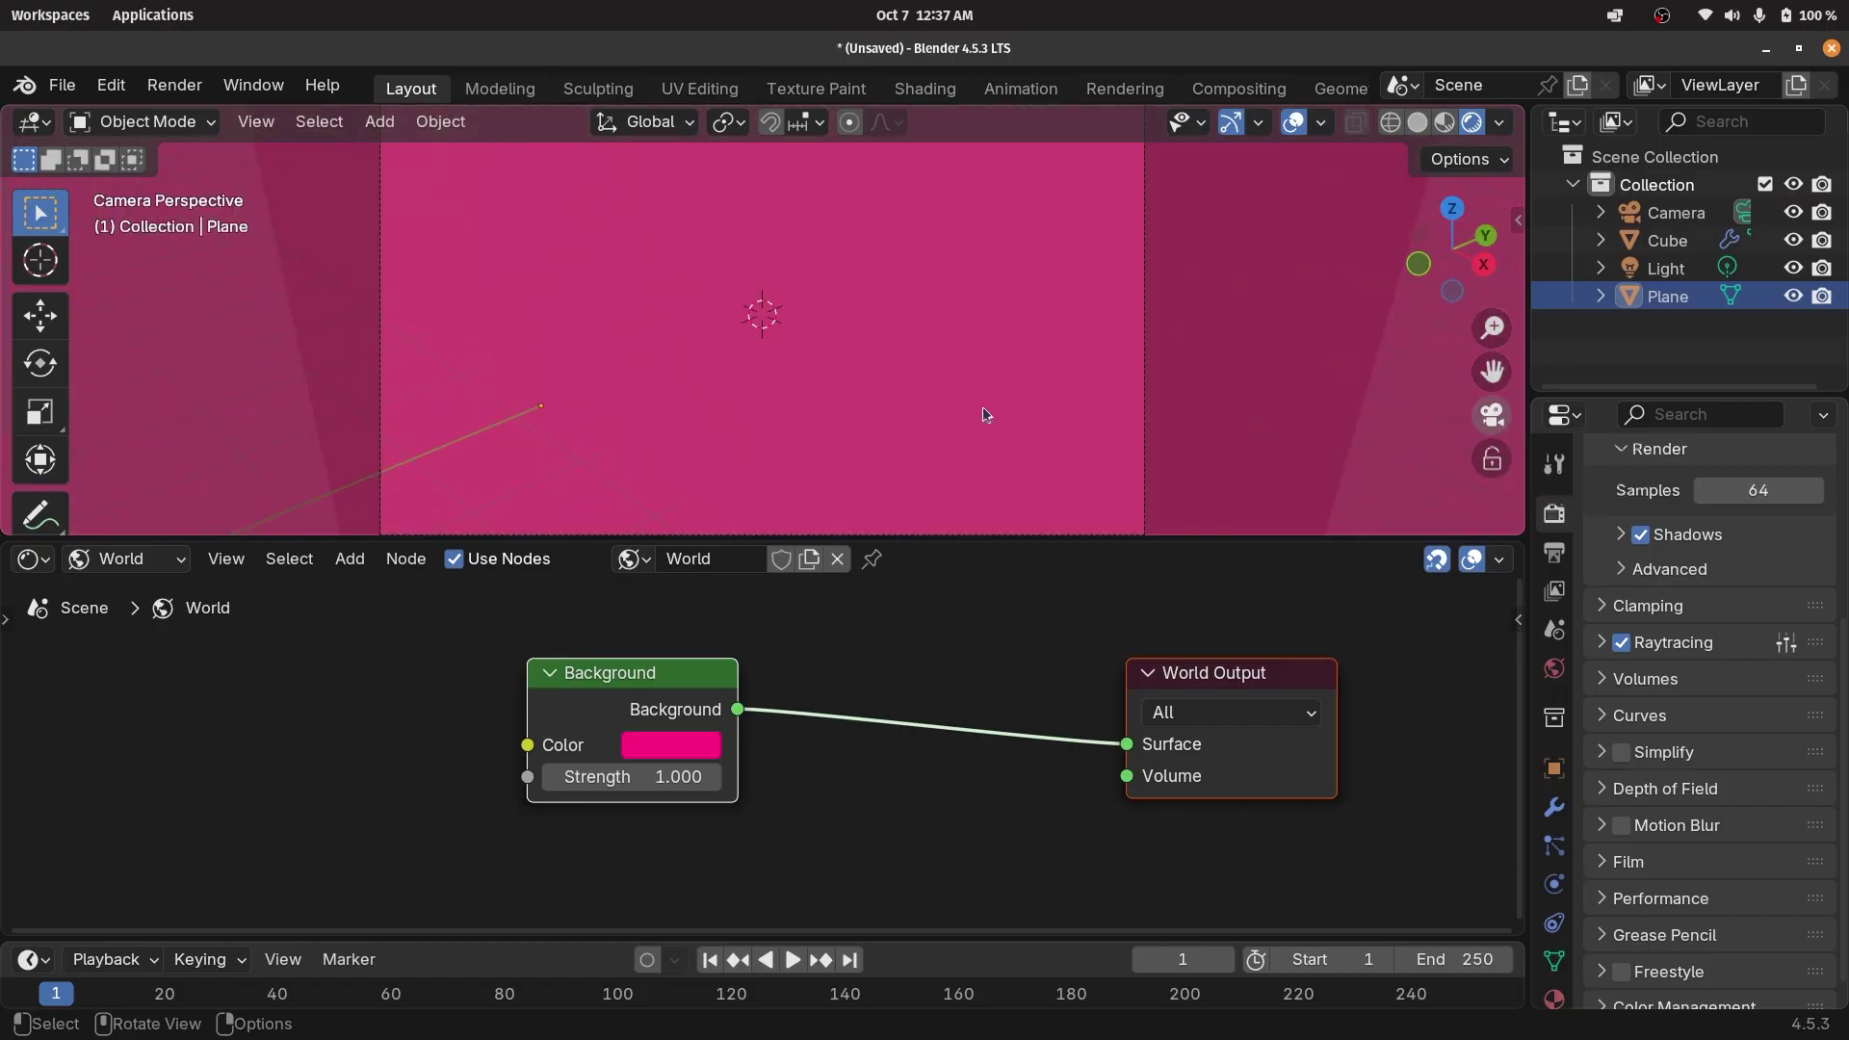
left_click(1491, 459)
middle_click_drag(1034, 395, 563, 326)
mouse_move(995, 593)
left_mouse_down()
mouse_move(994, 624)
mouse_move(978, 613)
left_mouse_up()
left_click_drag(853, 508, 839, 404)
scroll(843, 433, "up", 5)
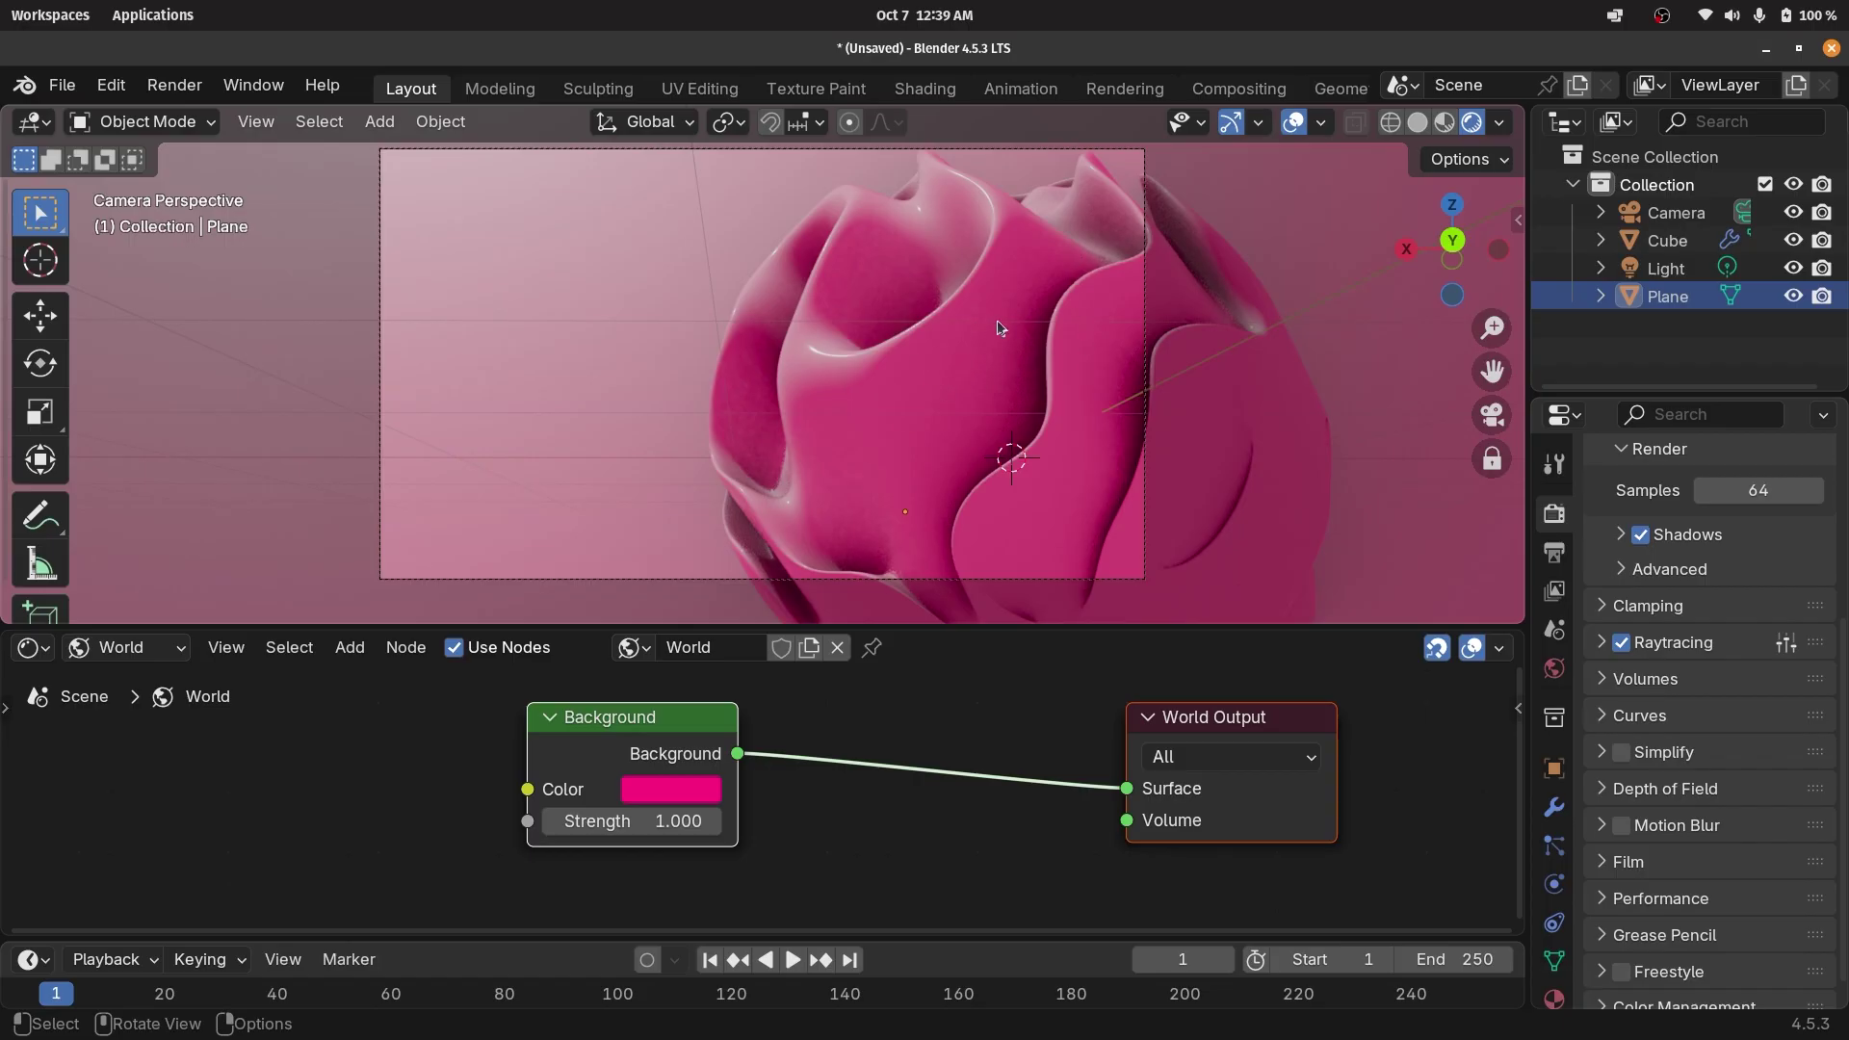
mouse_move(1008, 385)
middle_mouse_down()
mouse_move(988, 328)
mouse_move(1027, 429)
mouse_move(1030, 326)
middle_mouse_up()
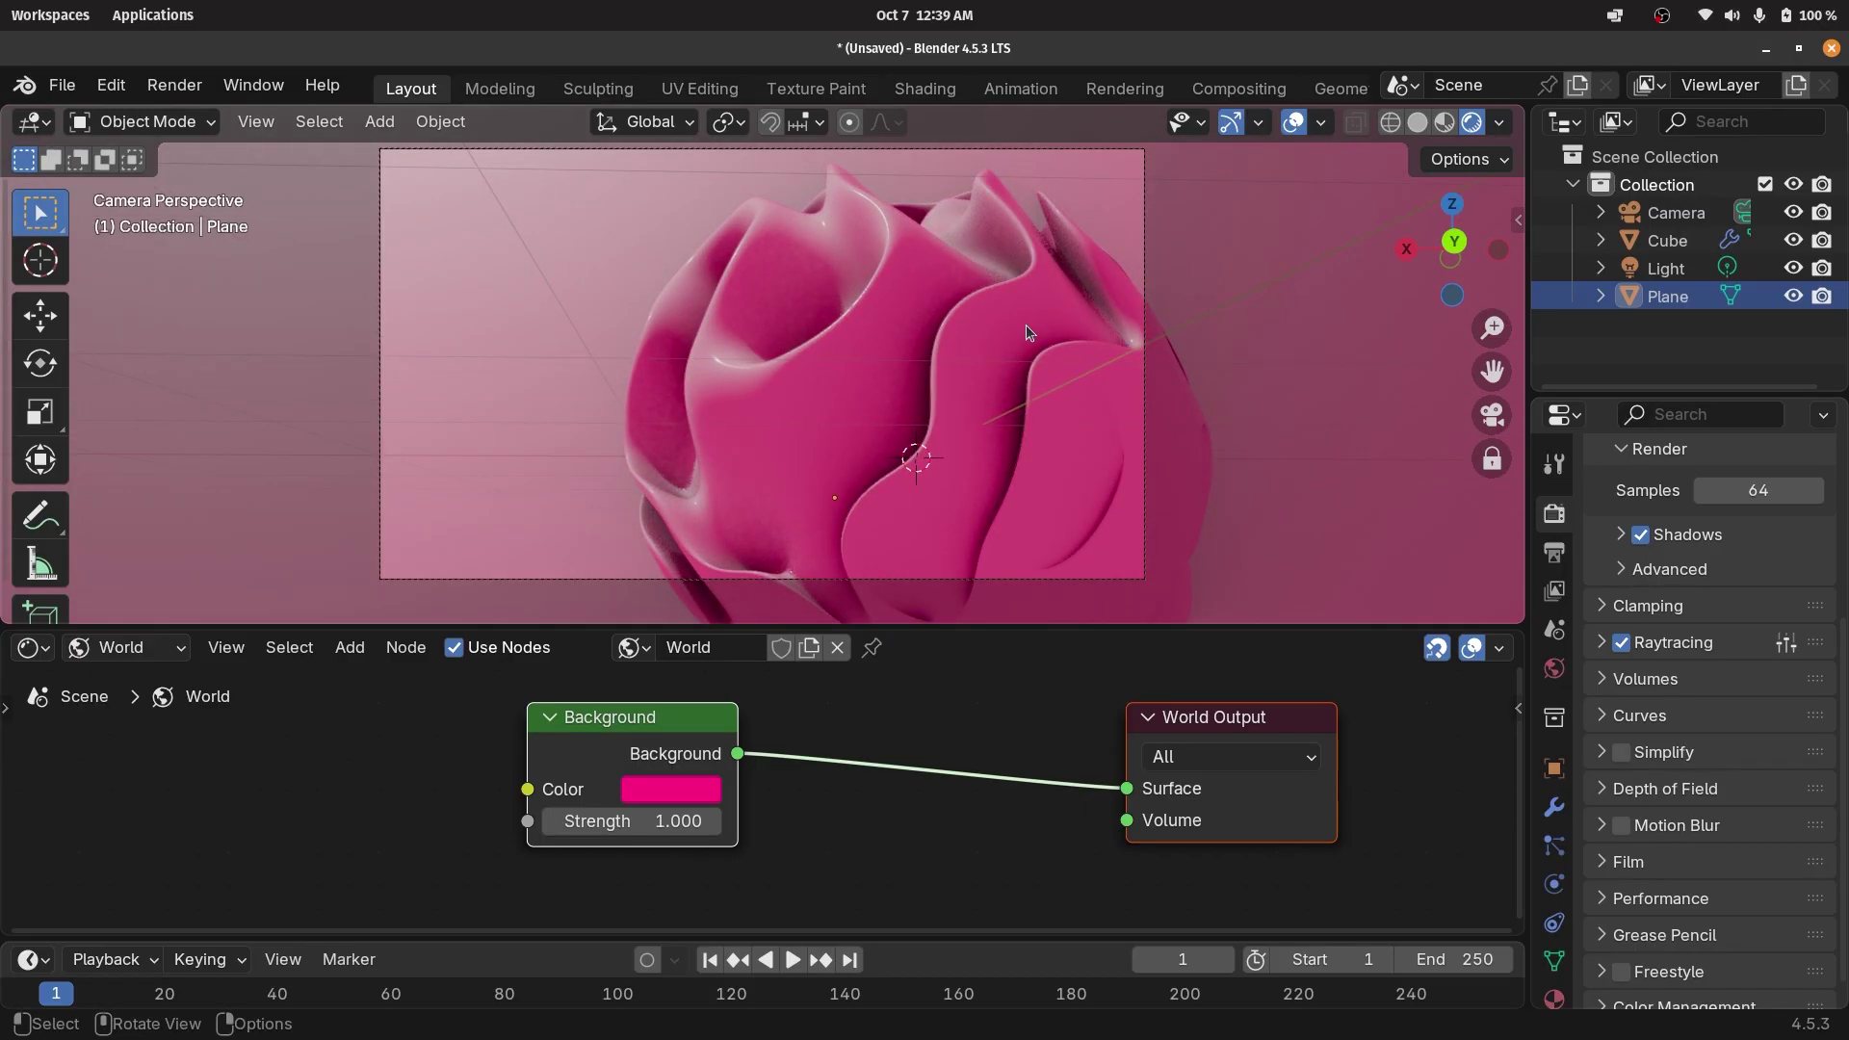
Set the camera's focal length to 18 mm and bring the camera closer so the sphere fills the frame's right half.
left_click(1679, 220)
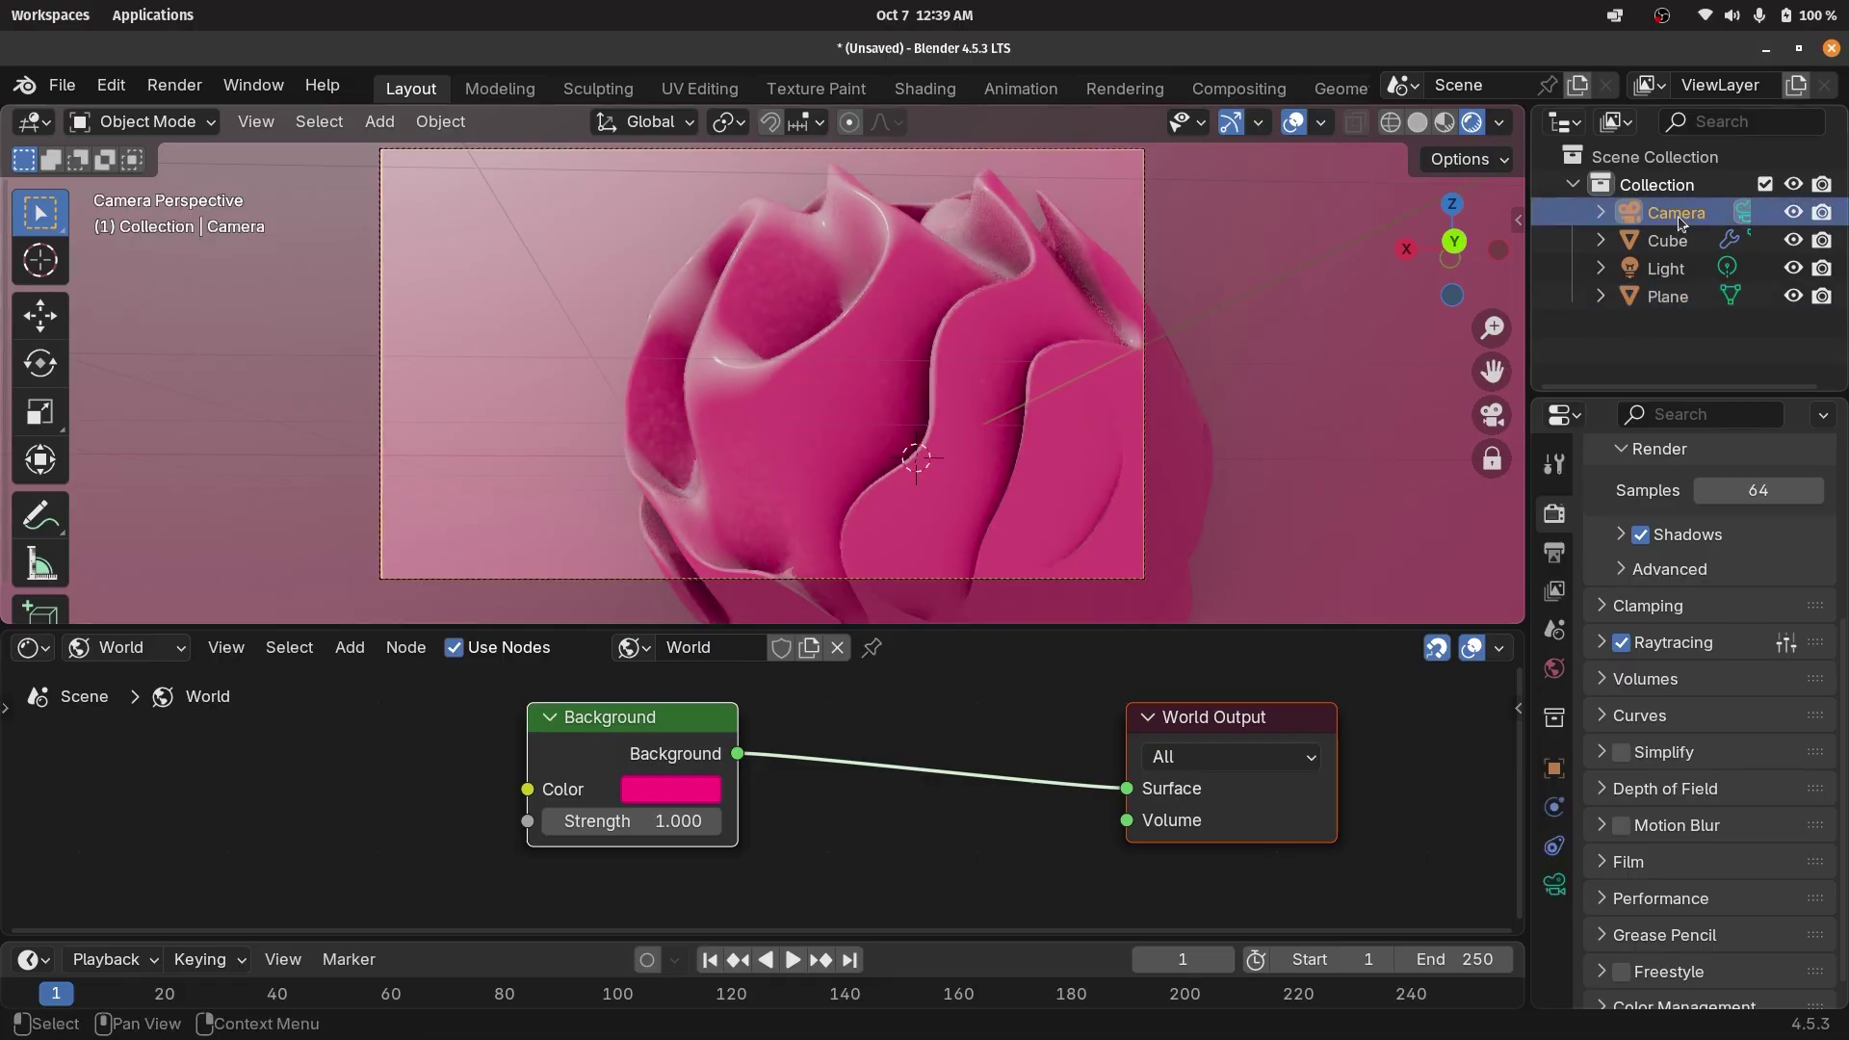
left_click(1554, 885)
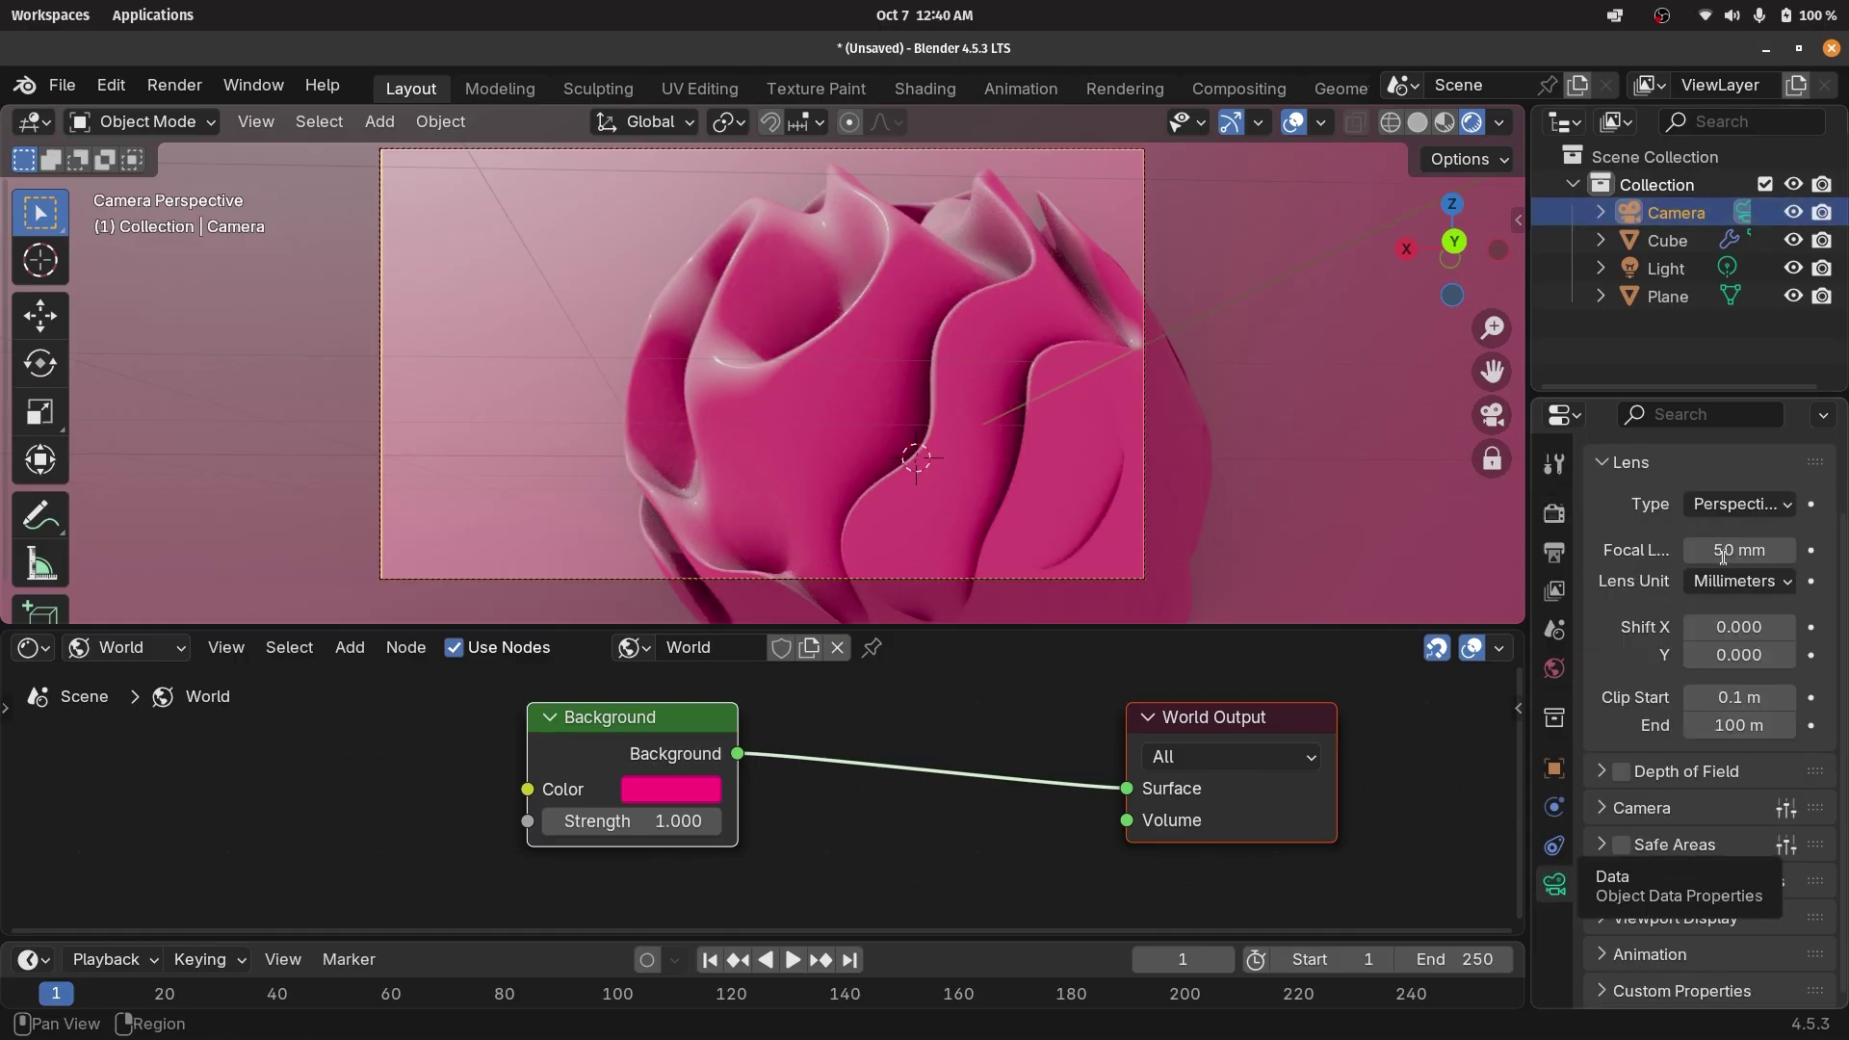
left_click(1723, 549)
type("18")
key("Return")
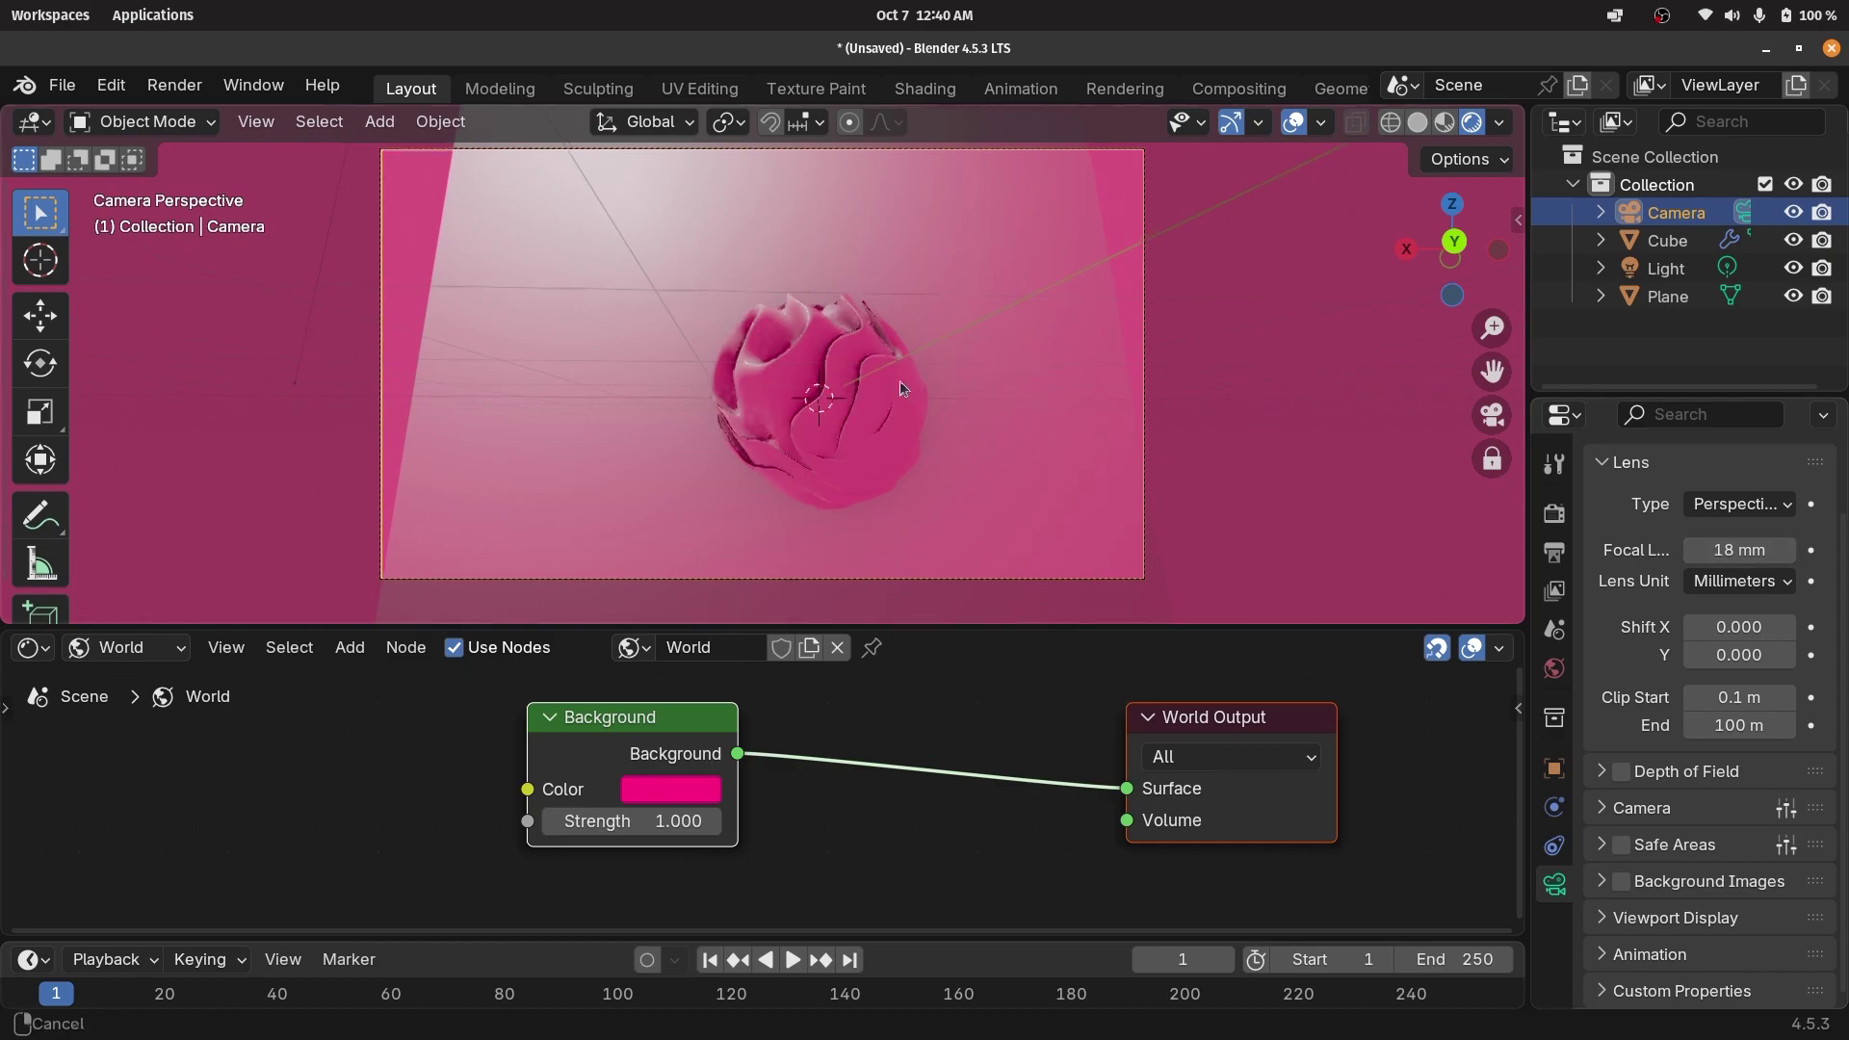
scroll(899, 379, "up", 3)
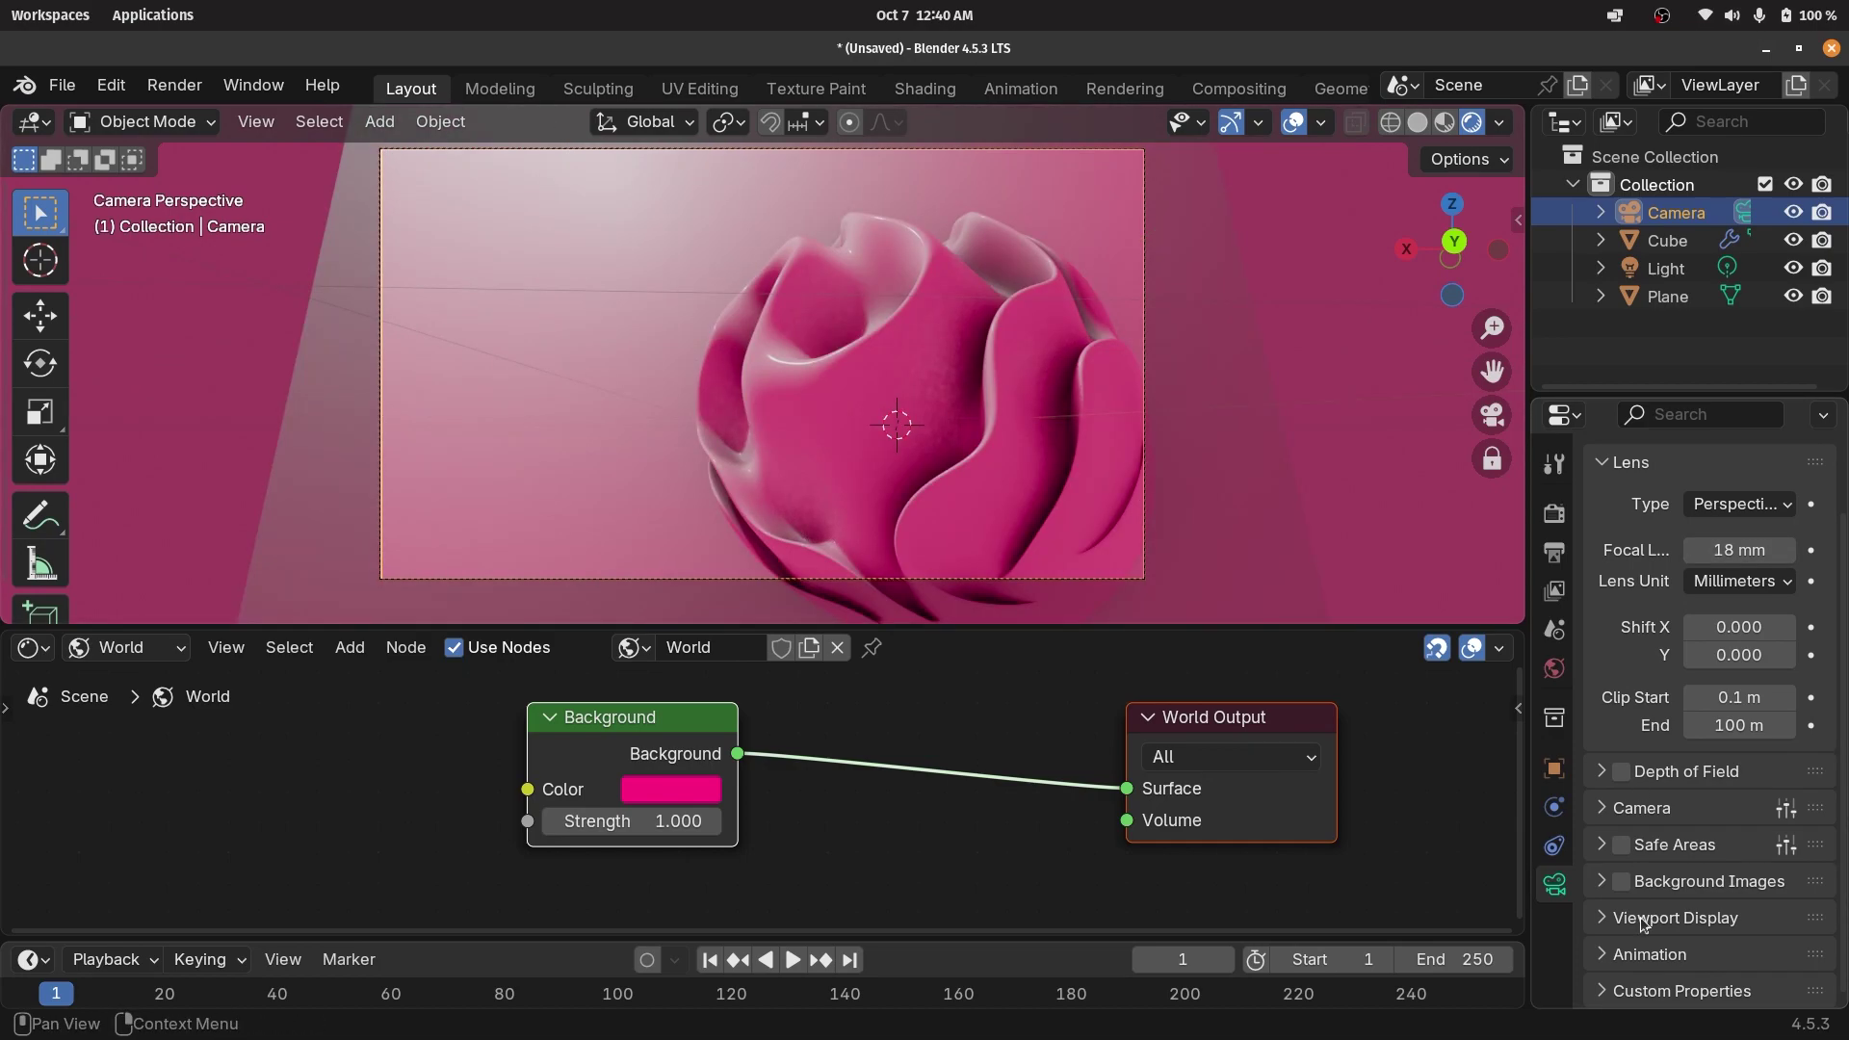
Set the camera's viewport Passepartout to 1.000.
left_click(1611, 923)
scroll(1611, 929, "down", 5)
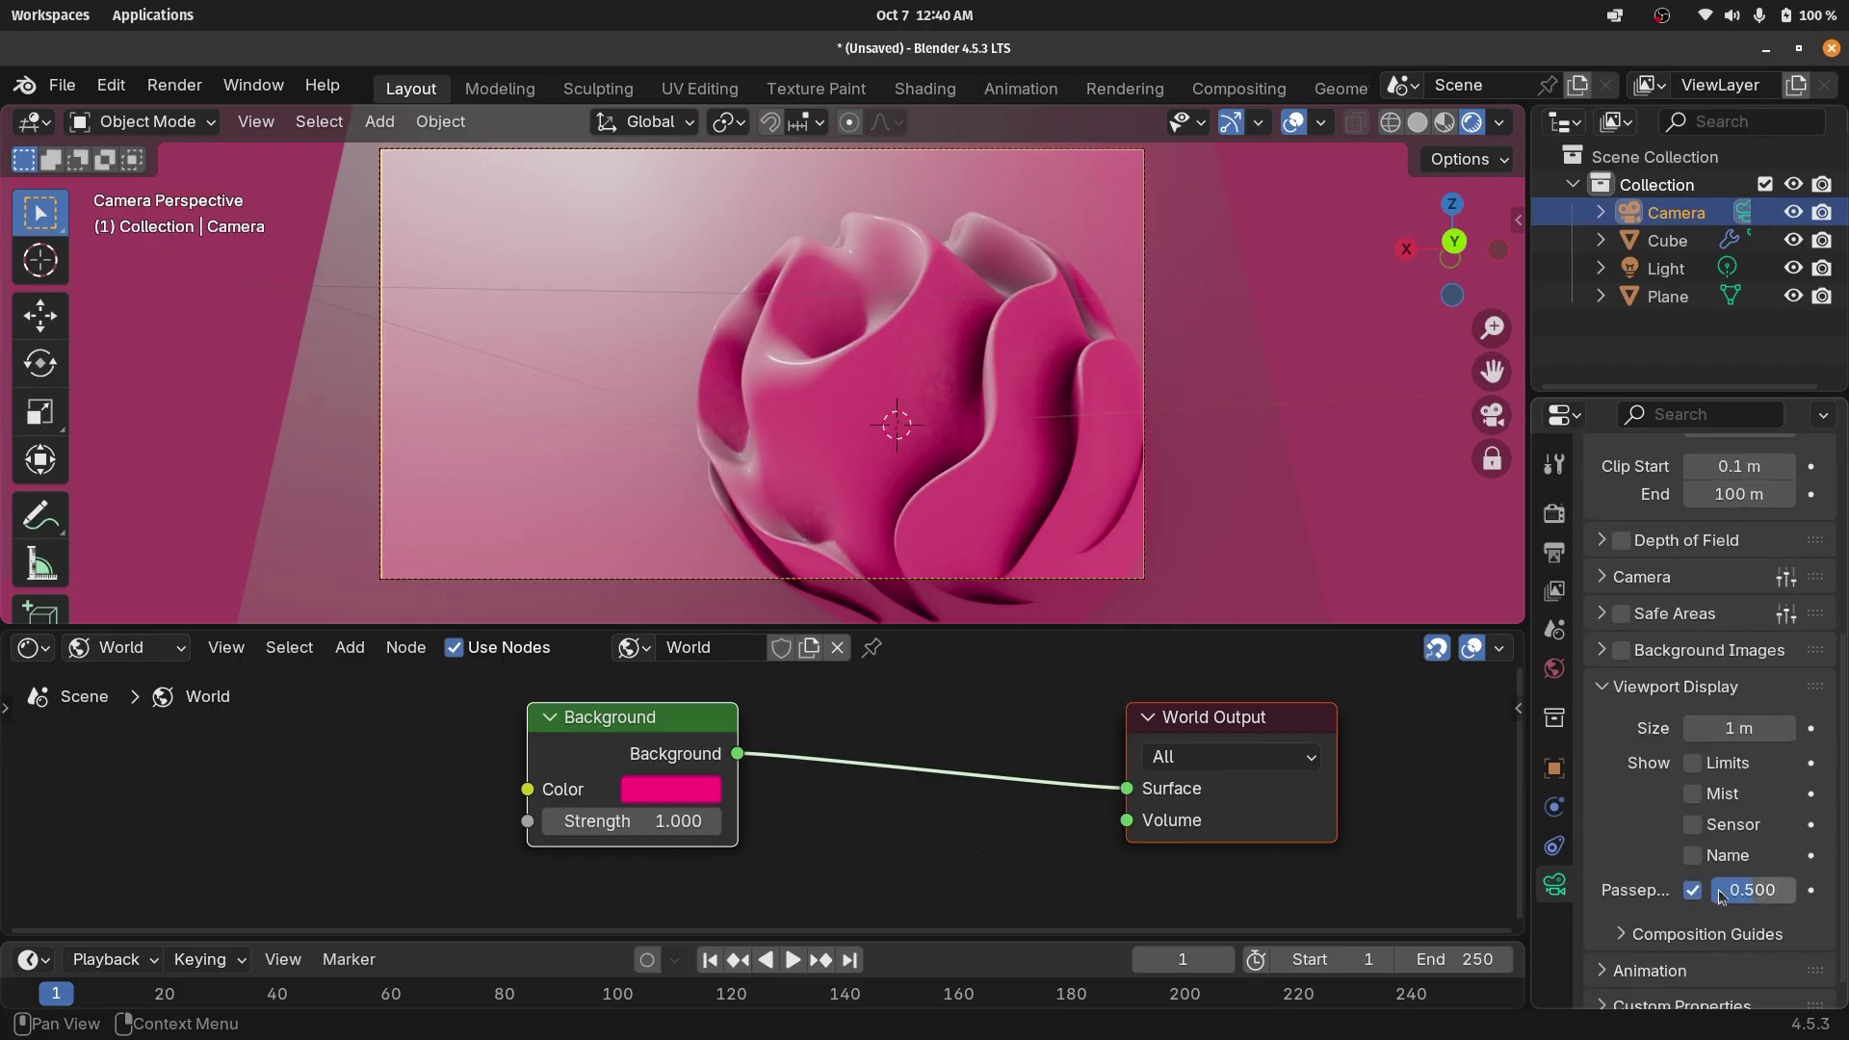
left_click_drag(1751, 890, 853, 547)
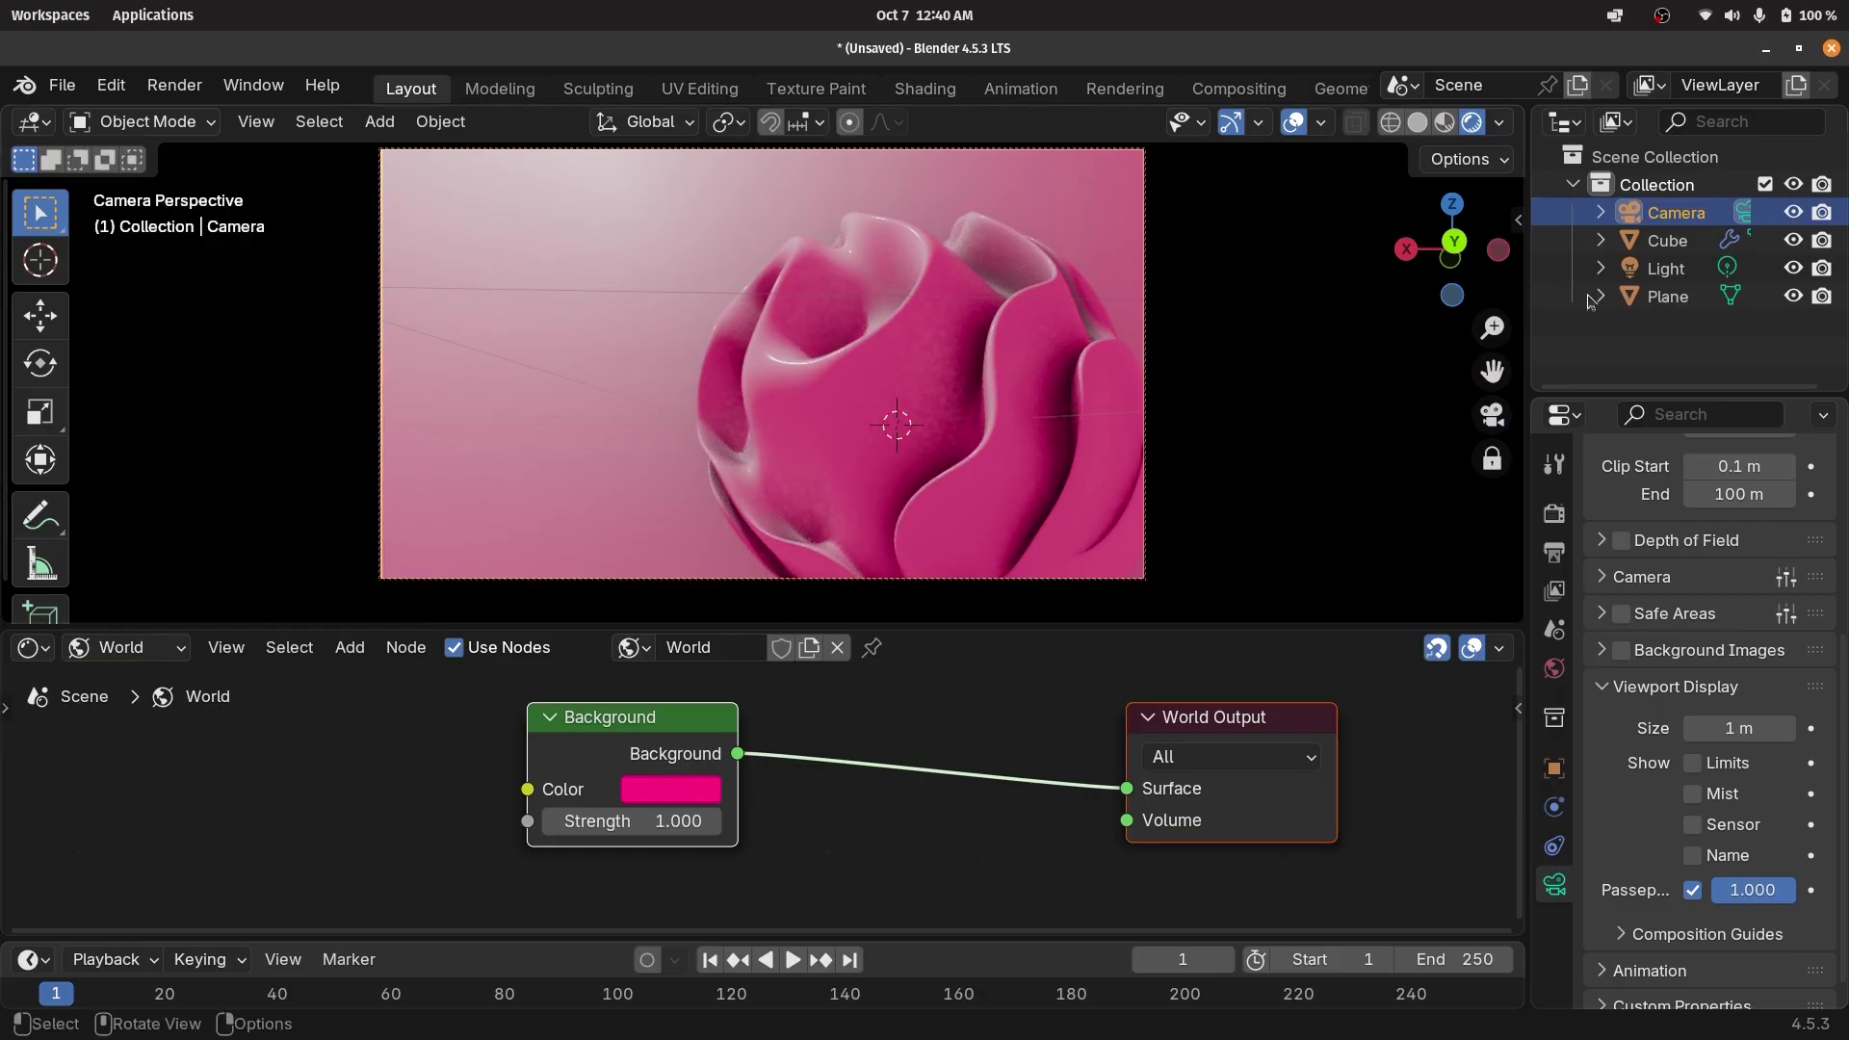
Move the light sideways by about 1 m, away from the sphere in the camera view.
left_click(1671, 270)
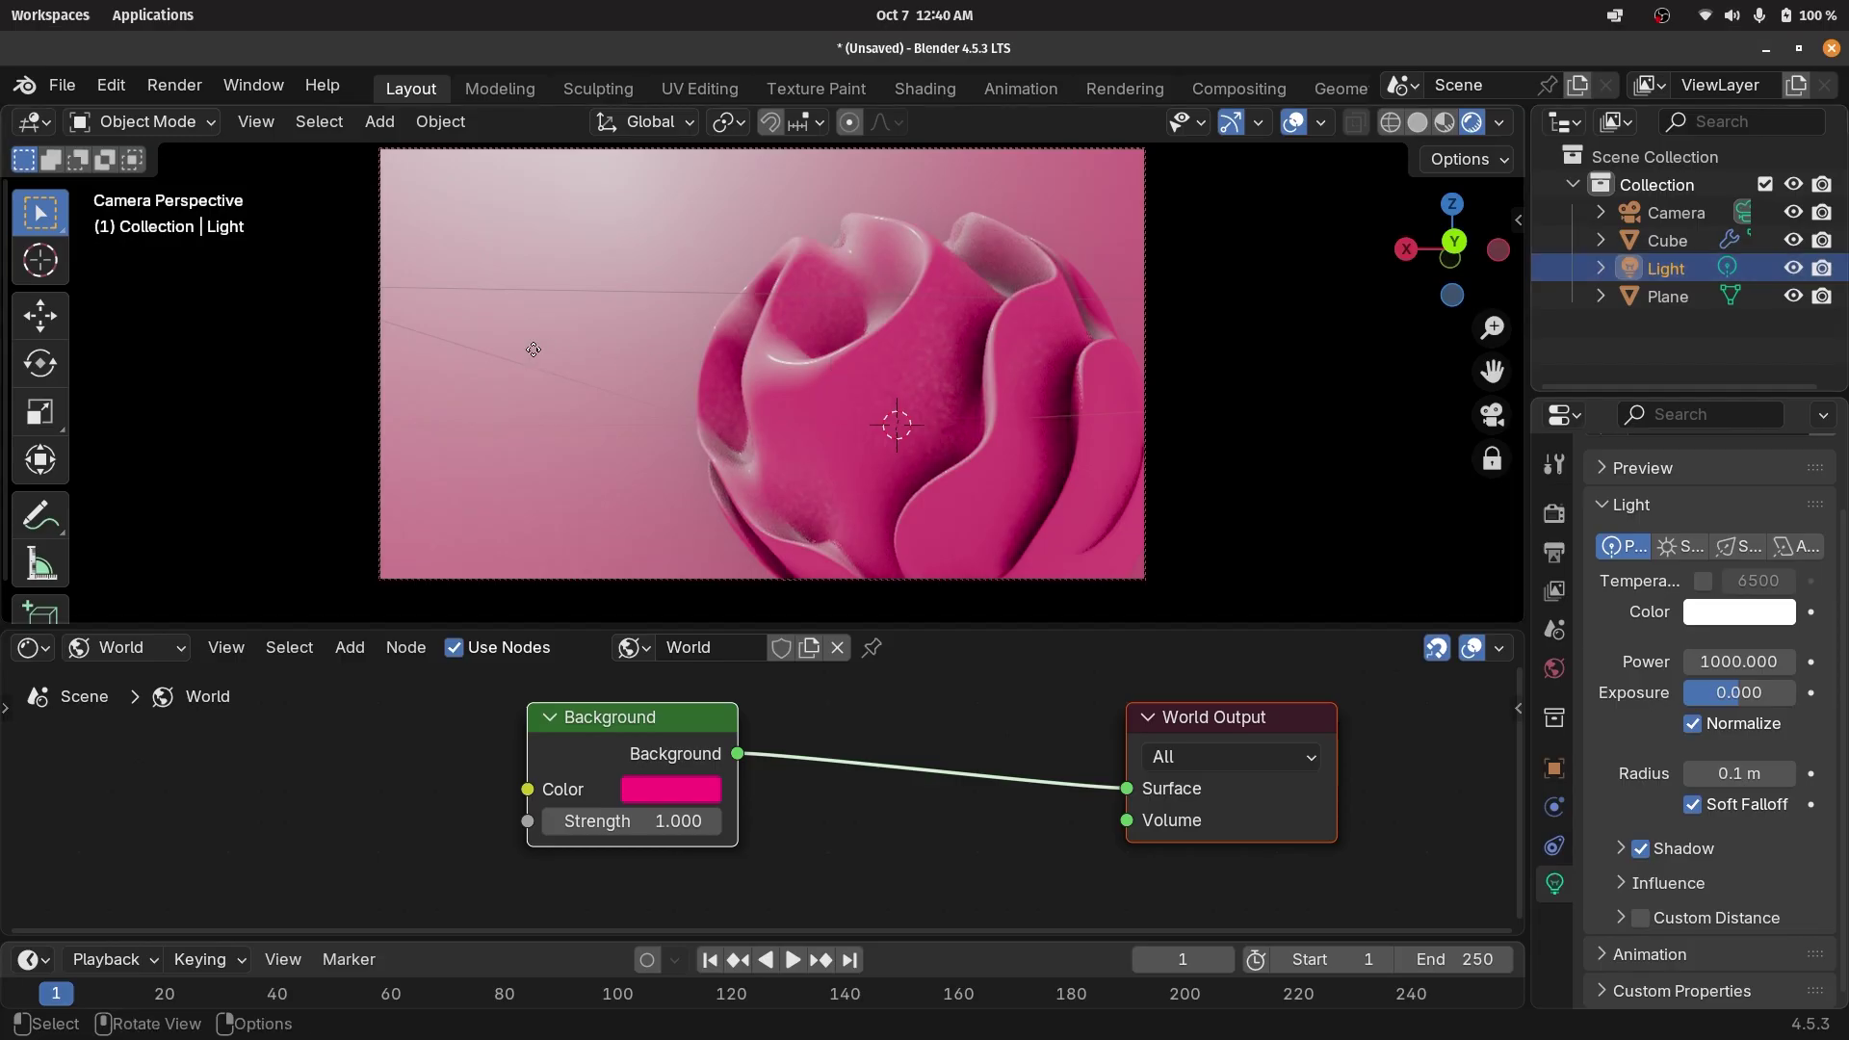
key("g")
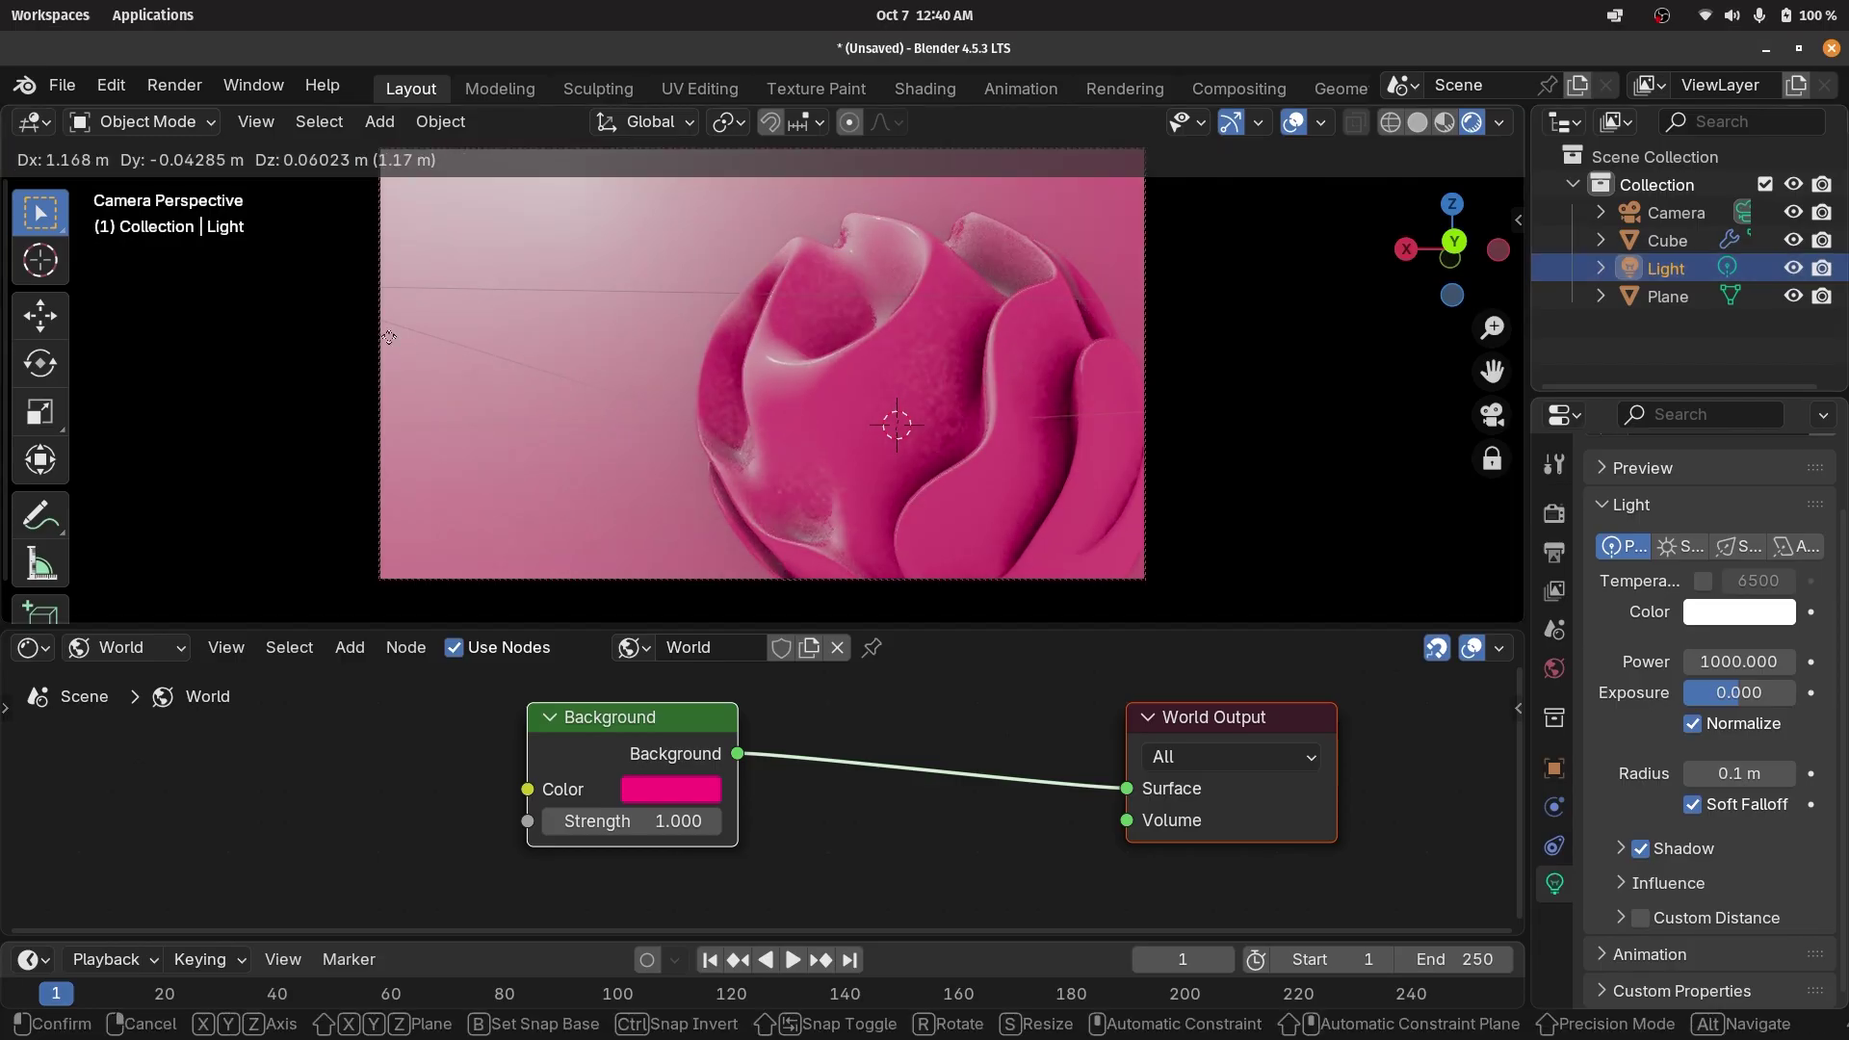
left_click(424, 349)
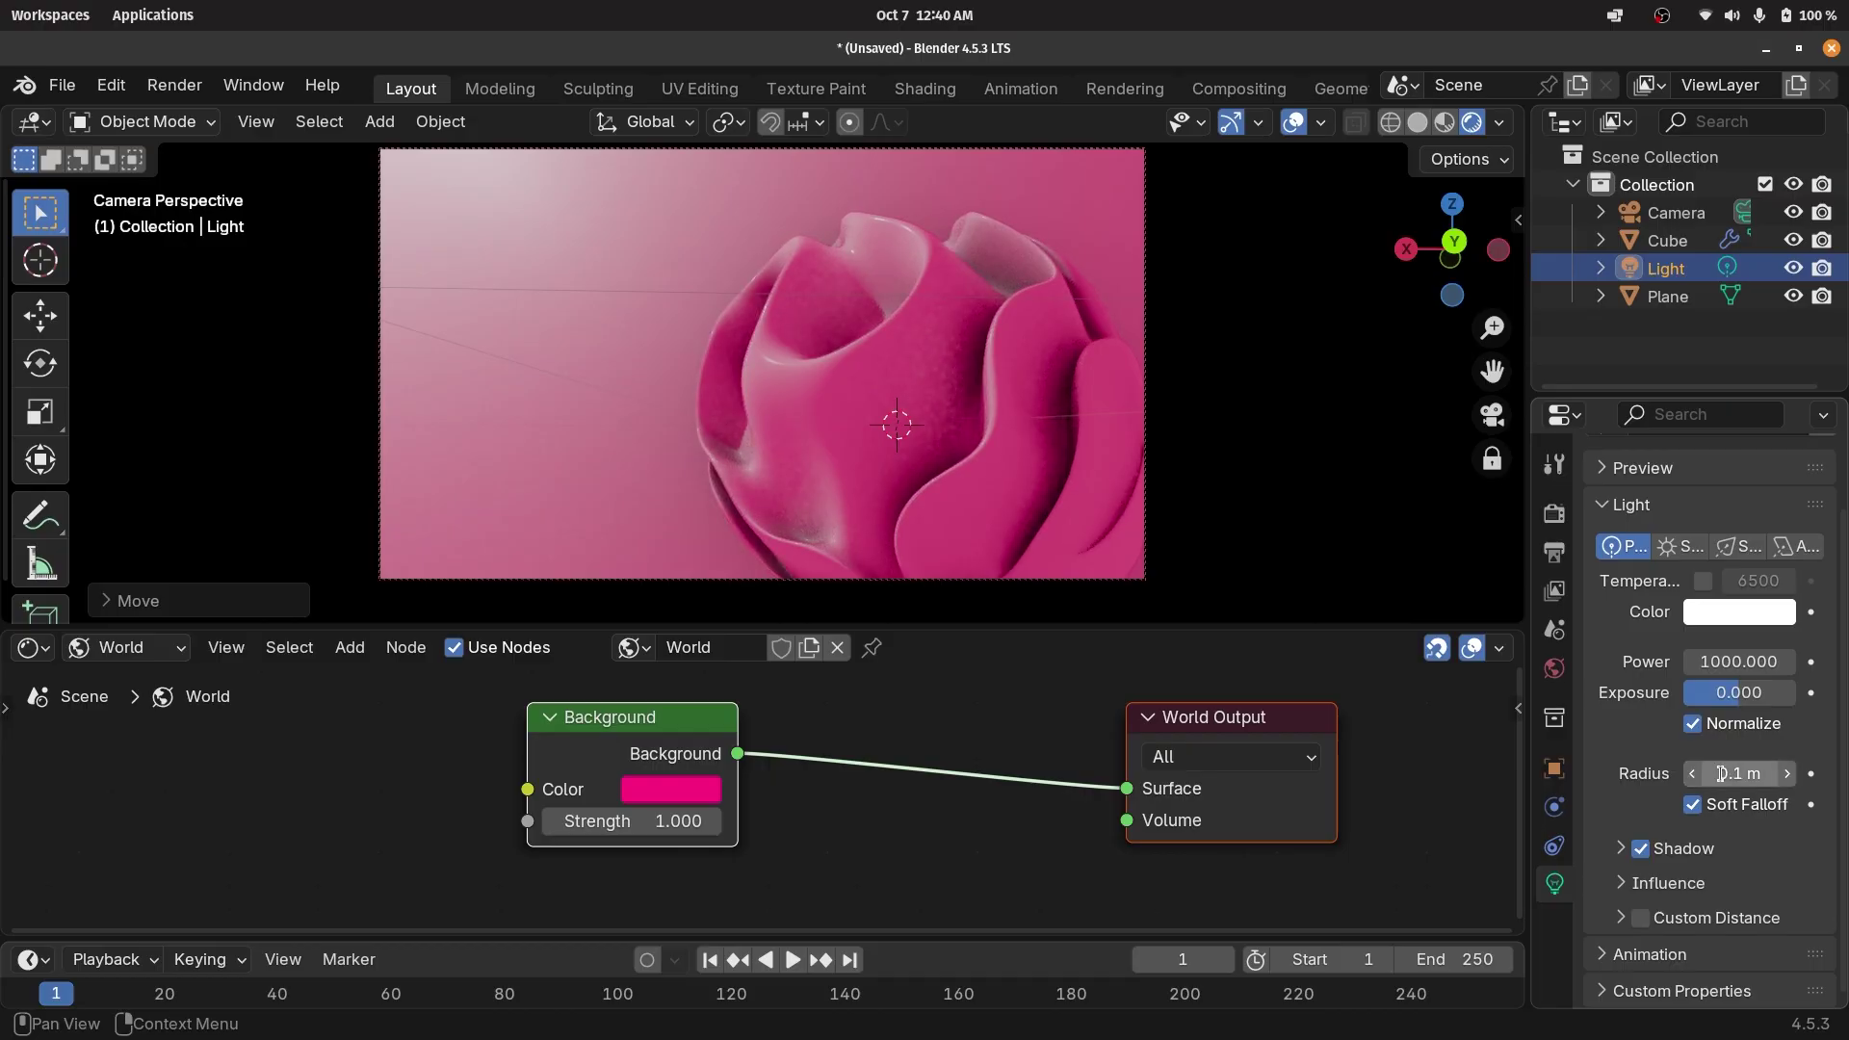
Soften the light by trying a radius of 1 m and settling on 2 m.
left_click(1721, 773)
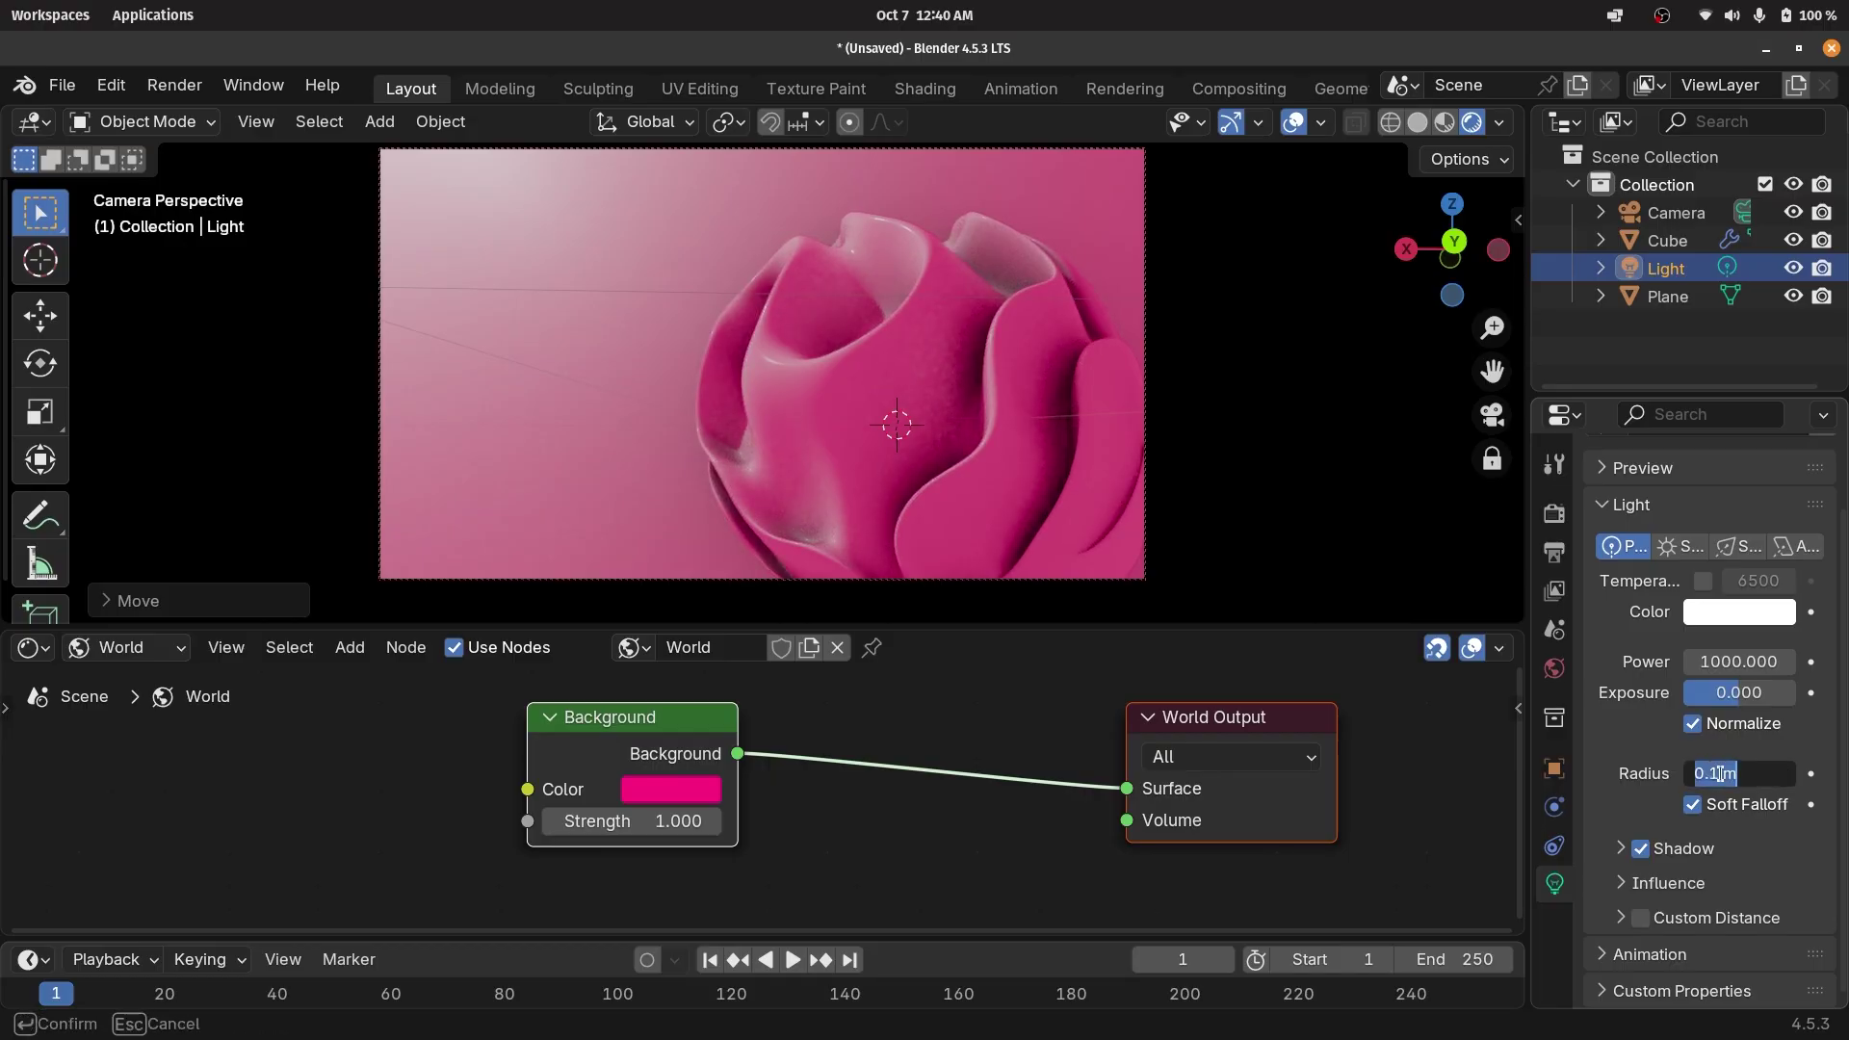
type("1")
key("Return")
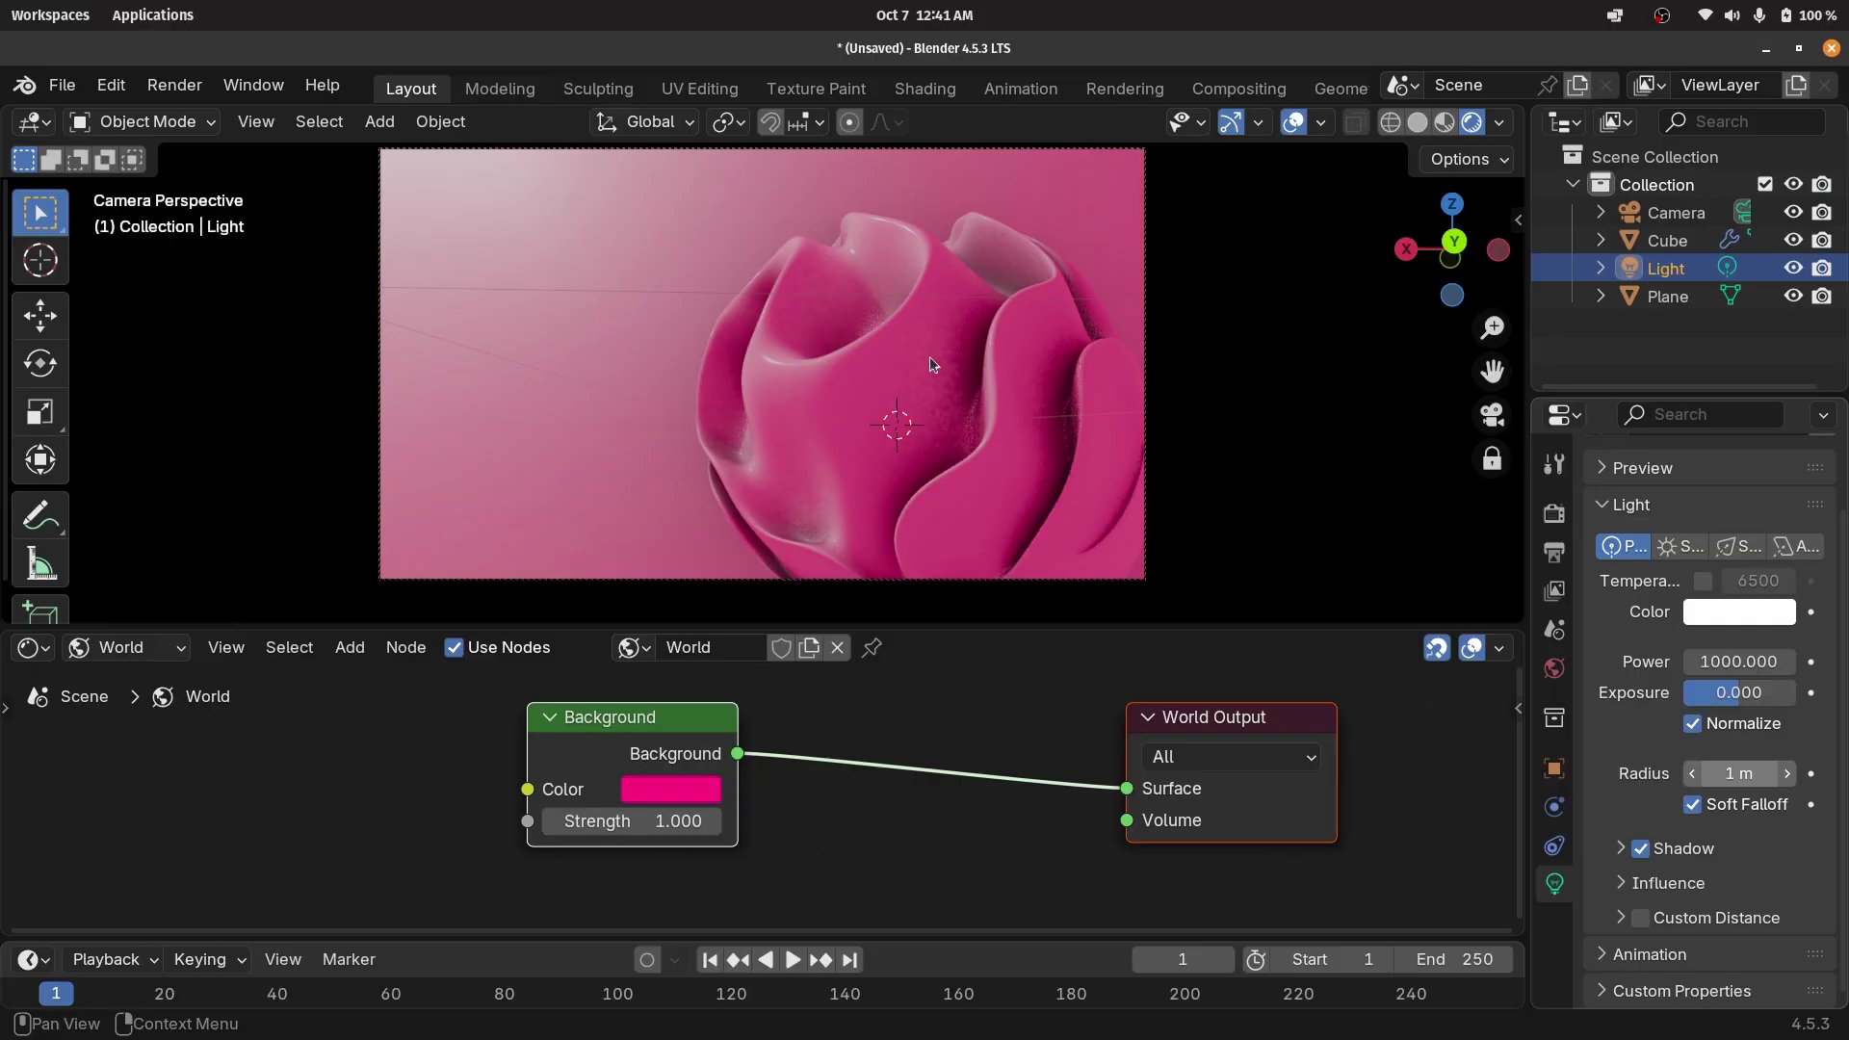
left_click(1725, 773)
type("2")
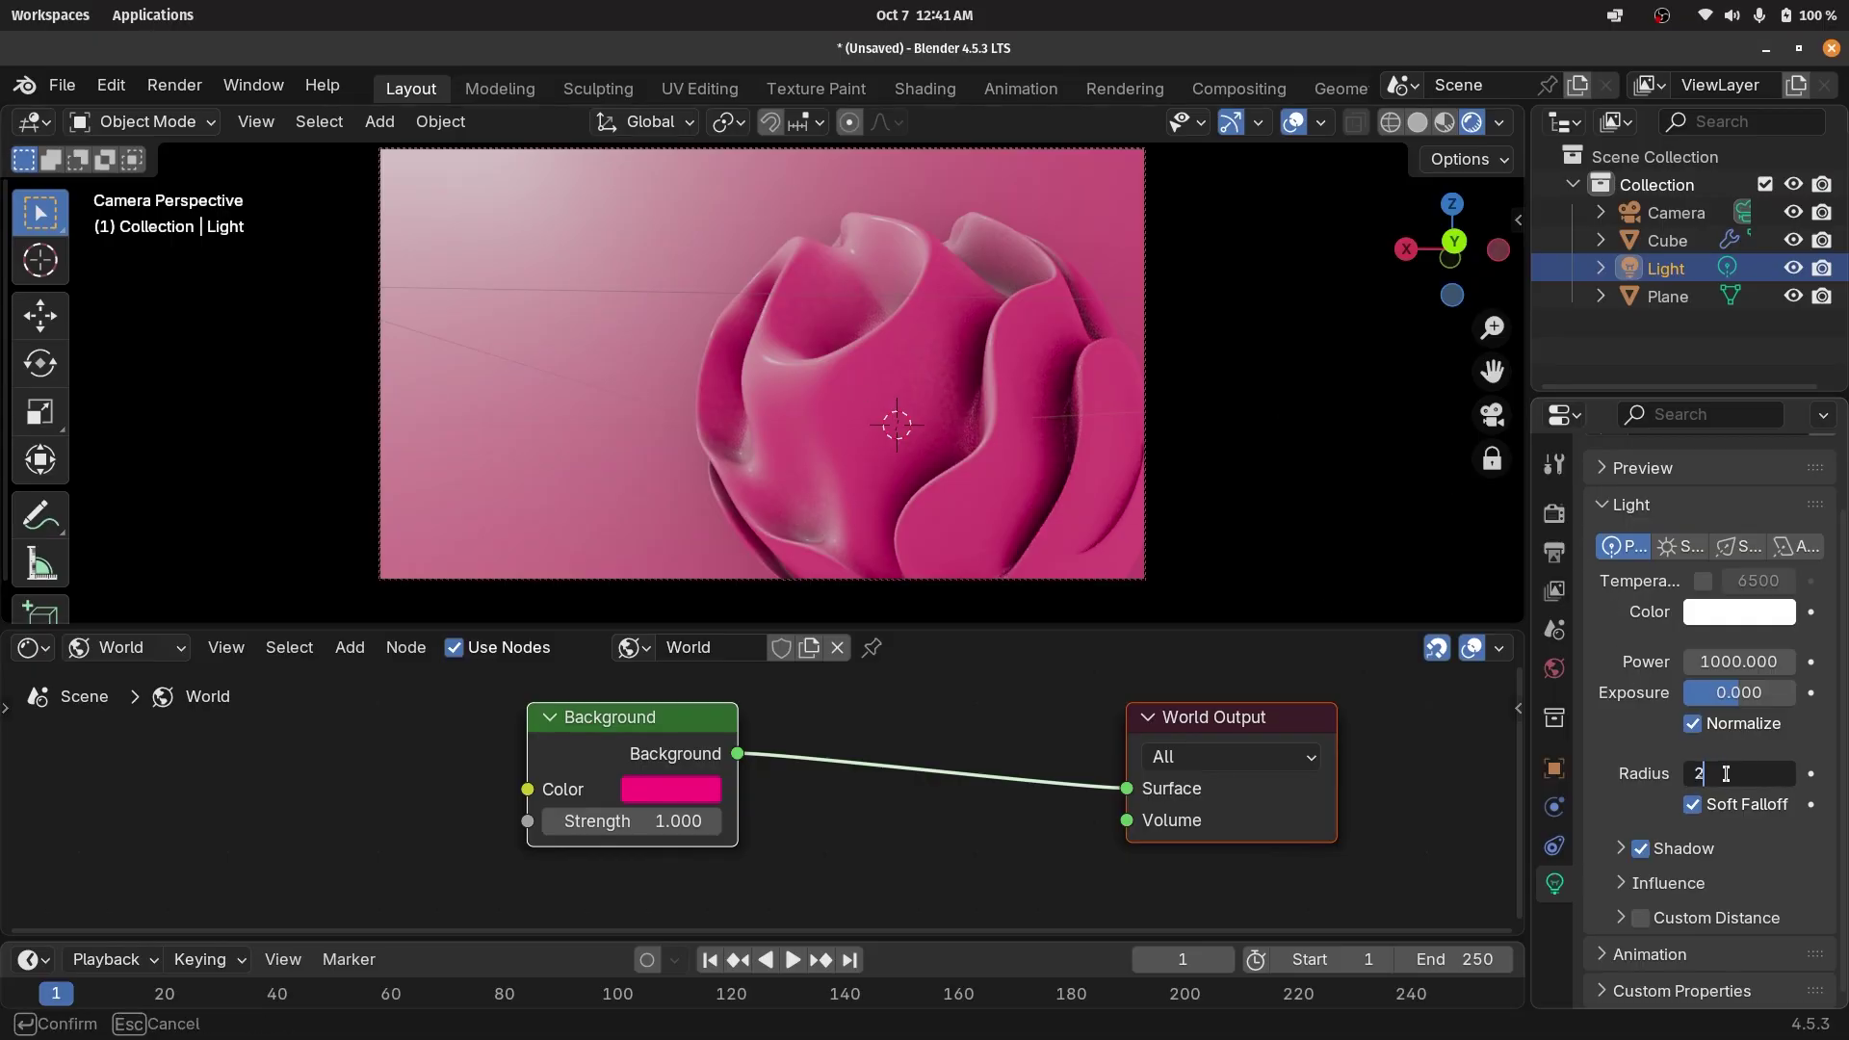
key("Return")
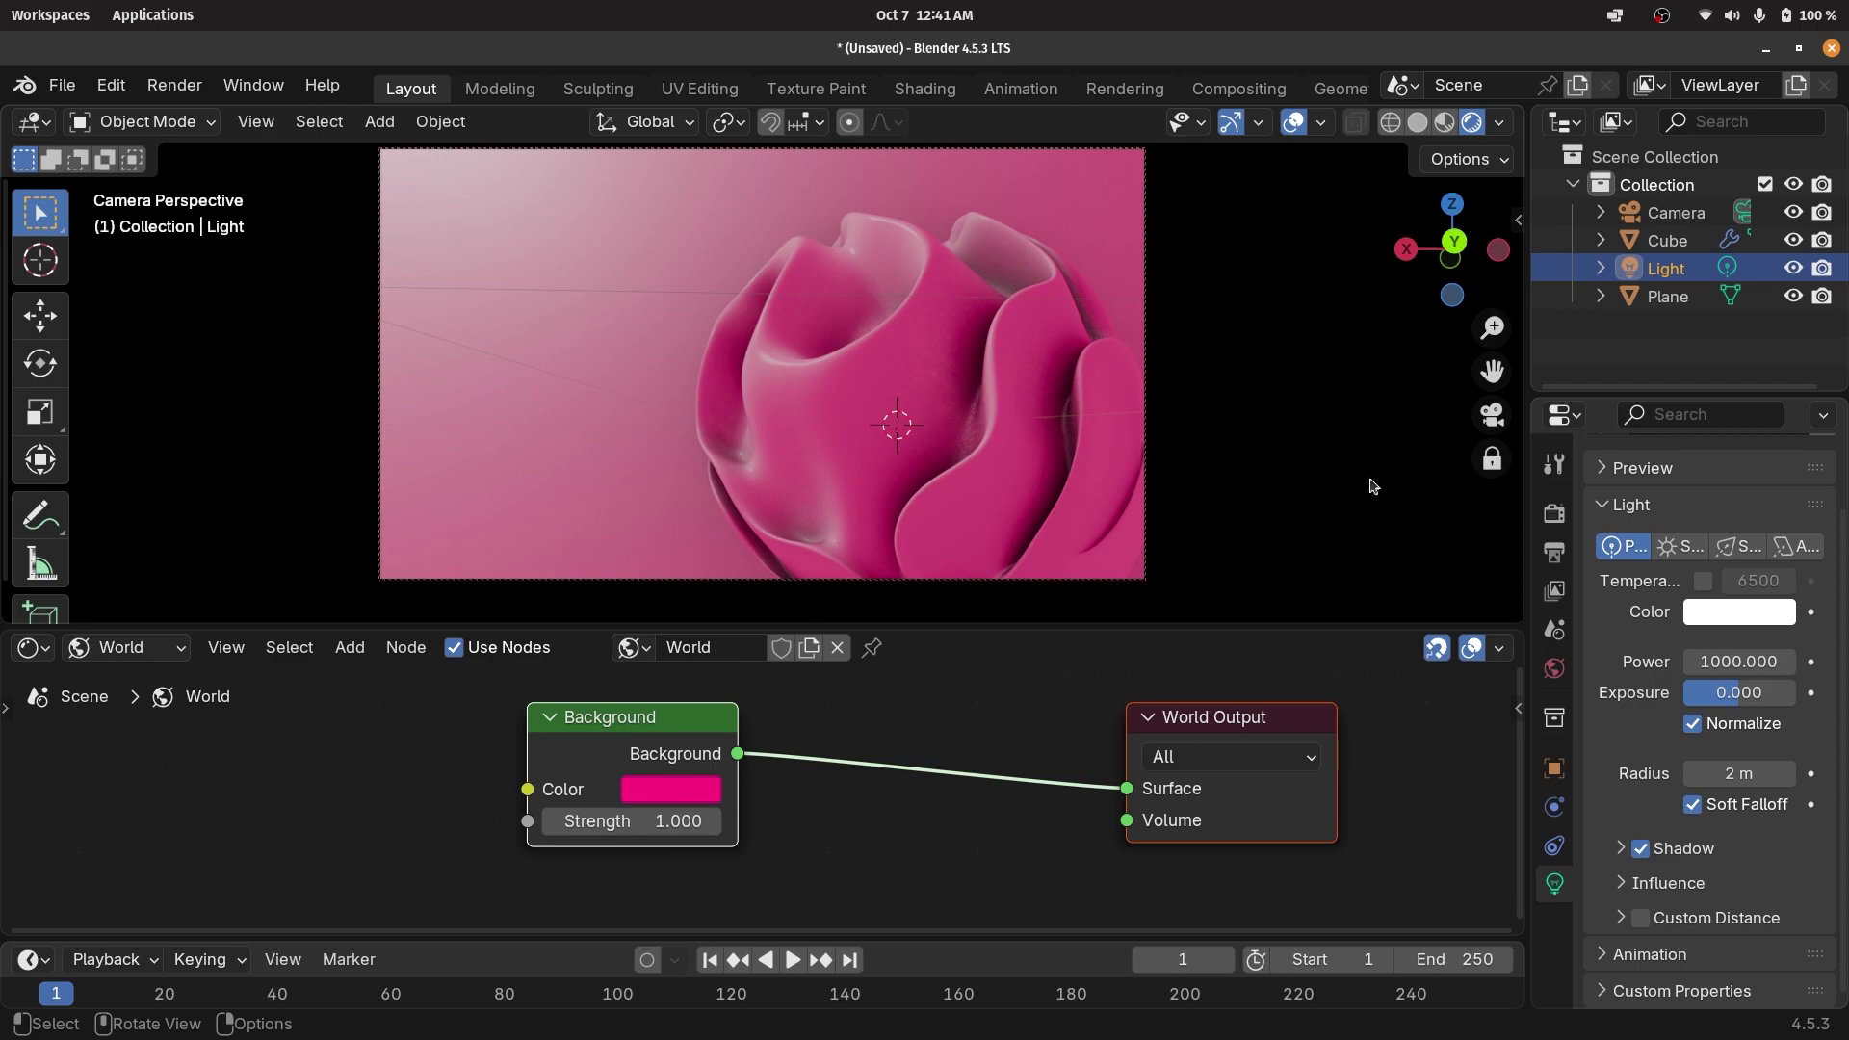
Set the render output to a frame rate of 60 fps and a resolution scale of 200%.
left_click(1555, 554)
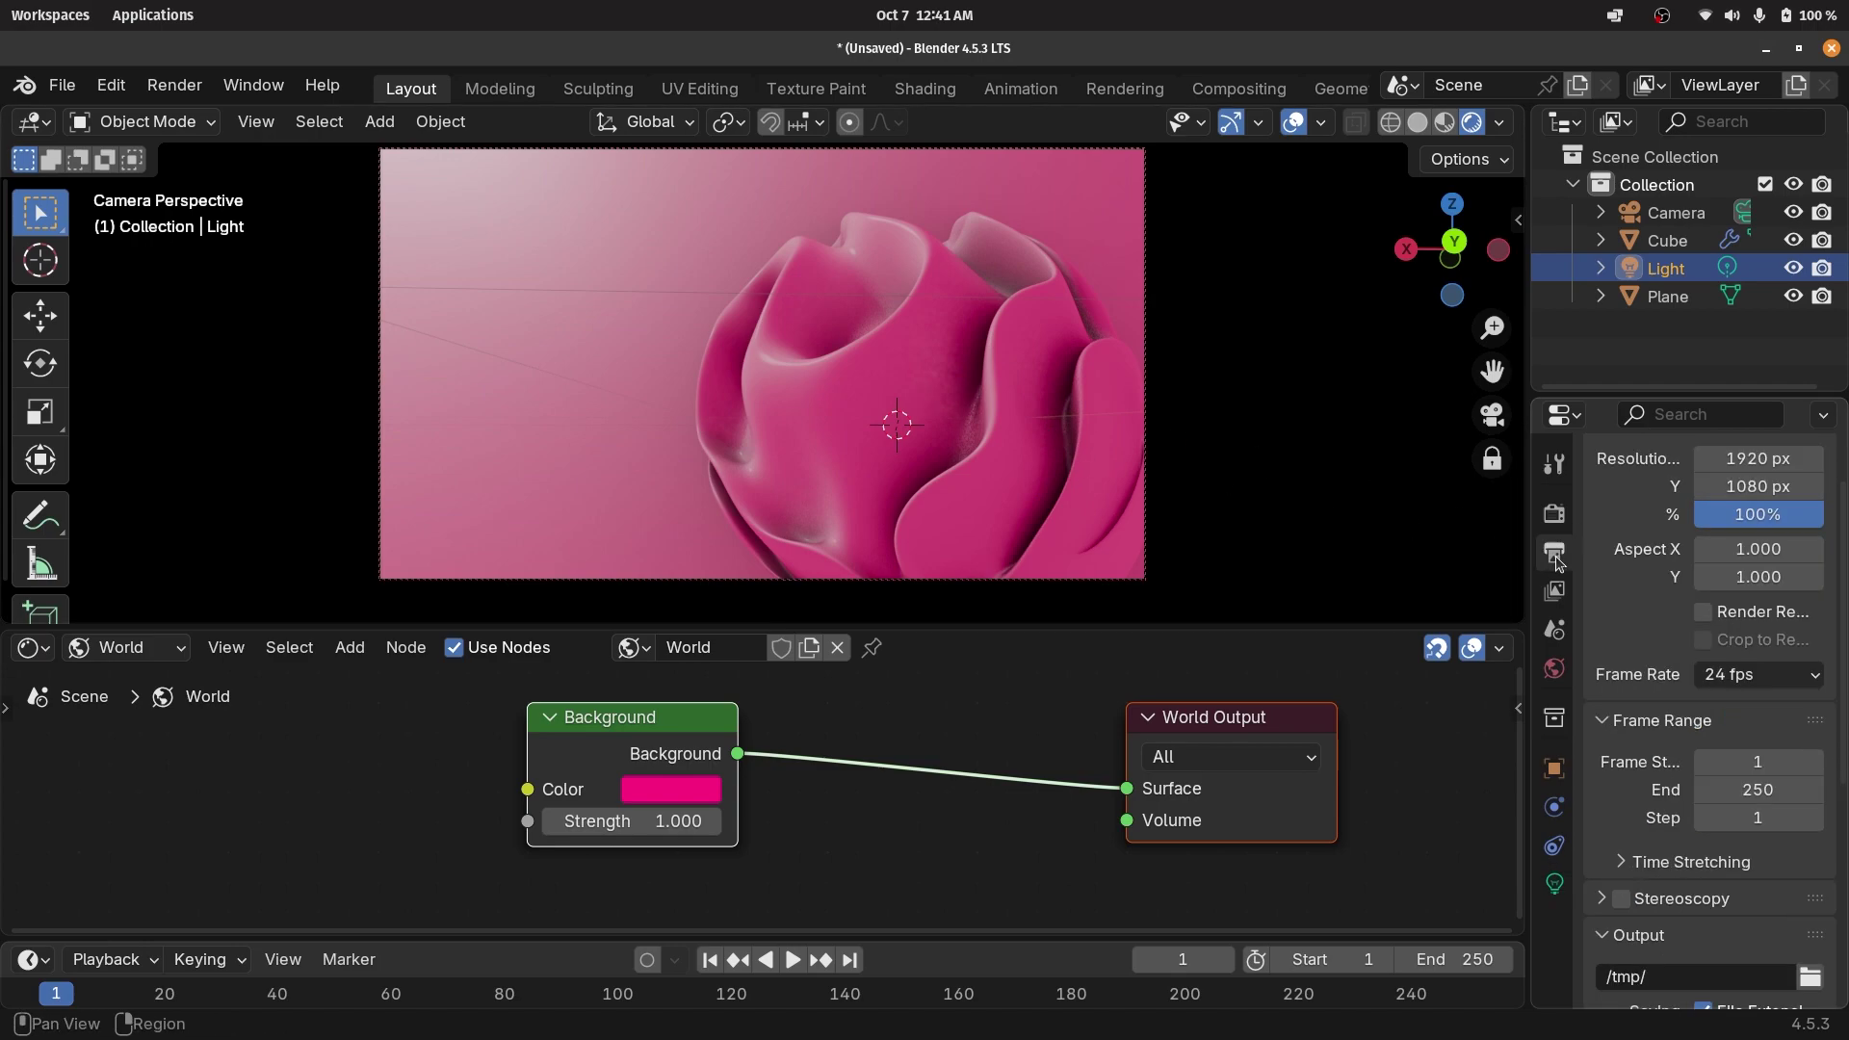
left_click(1734, 674)
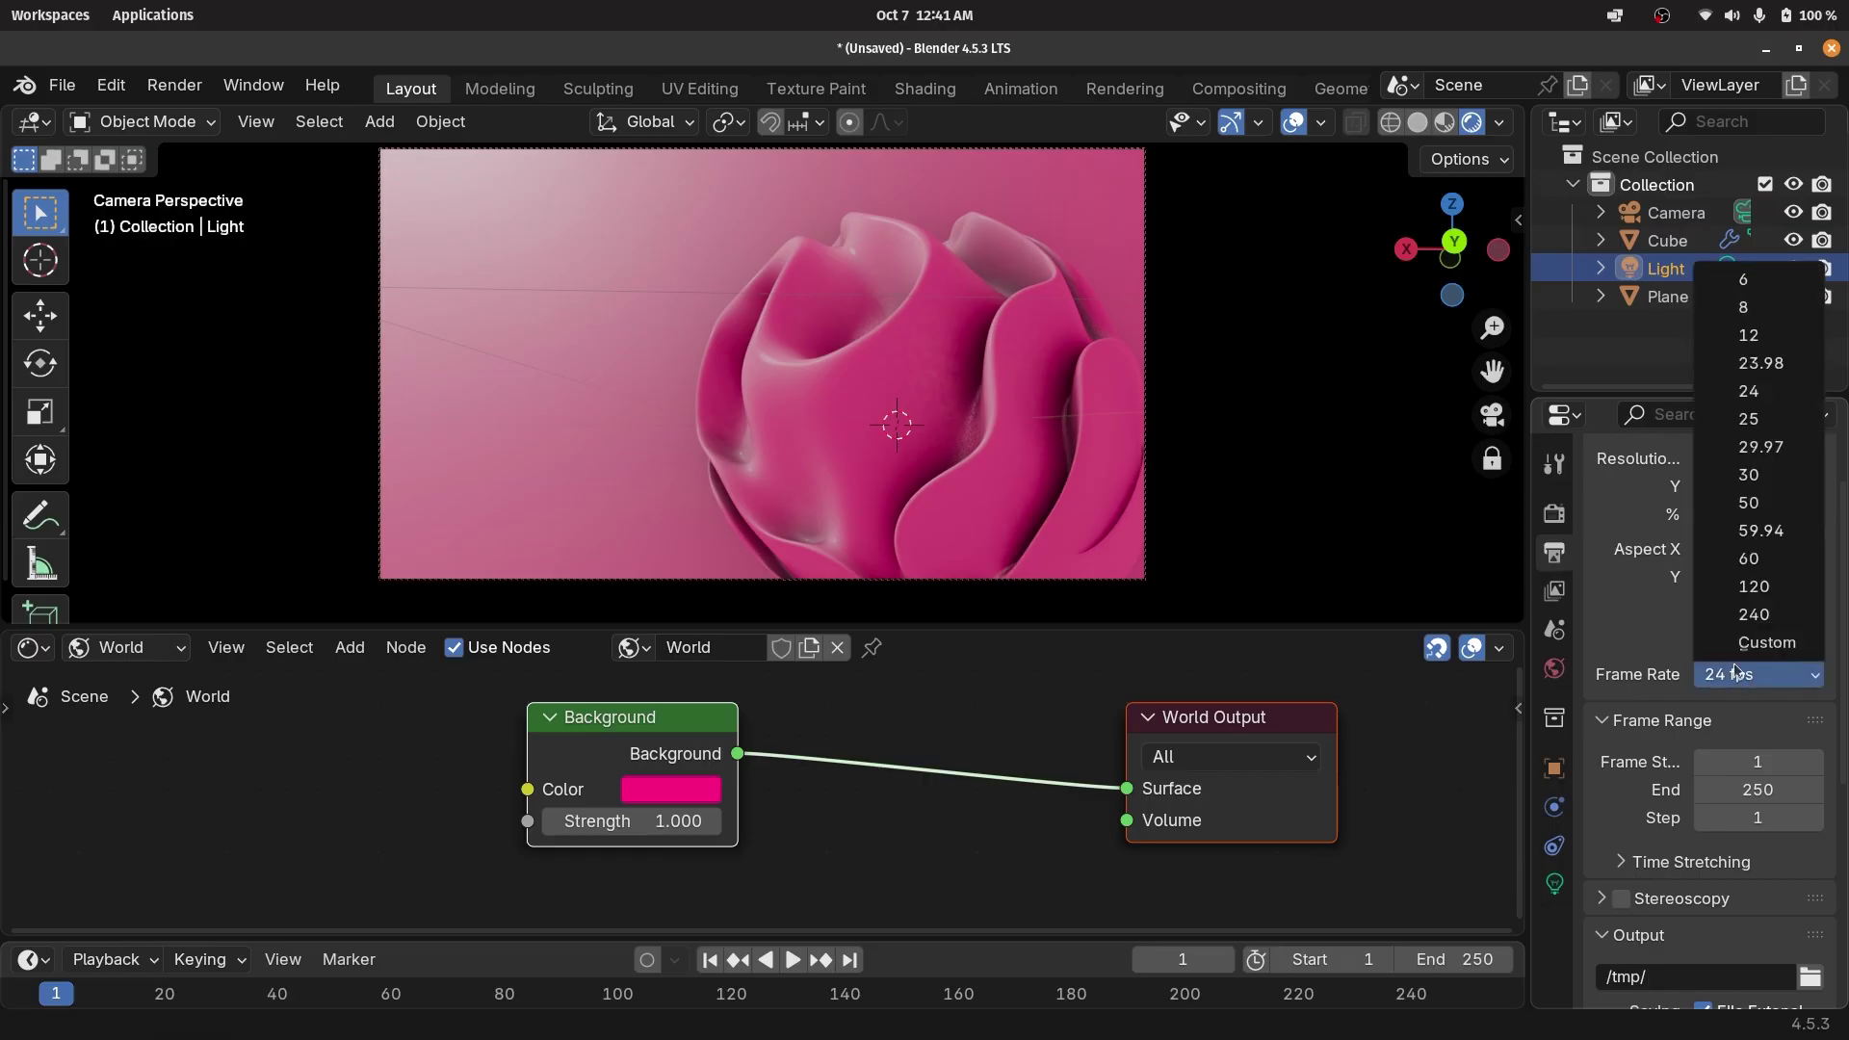
left_click(1745, 561)
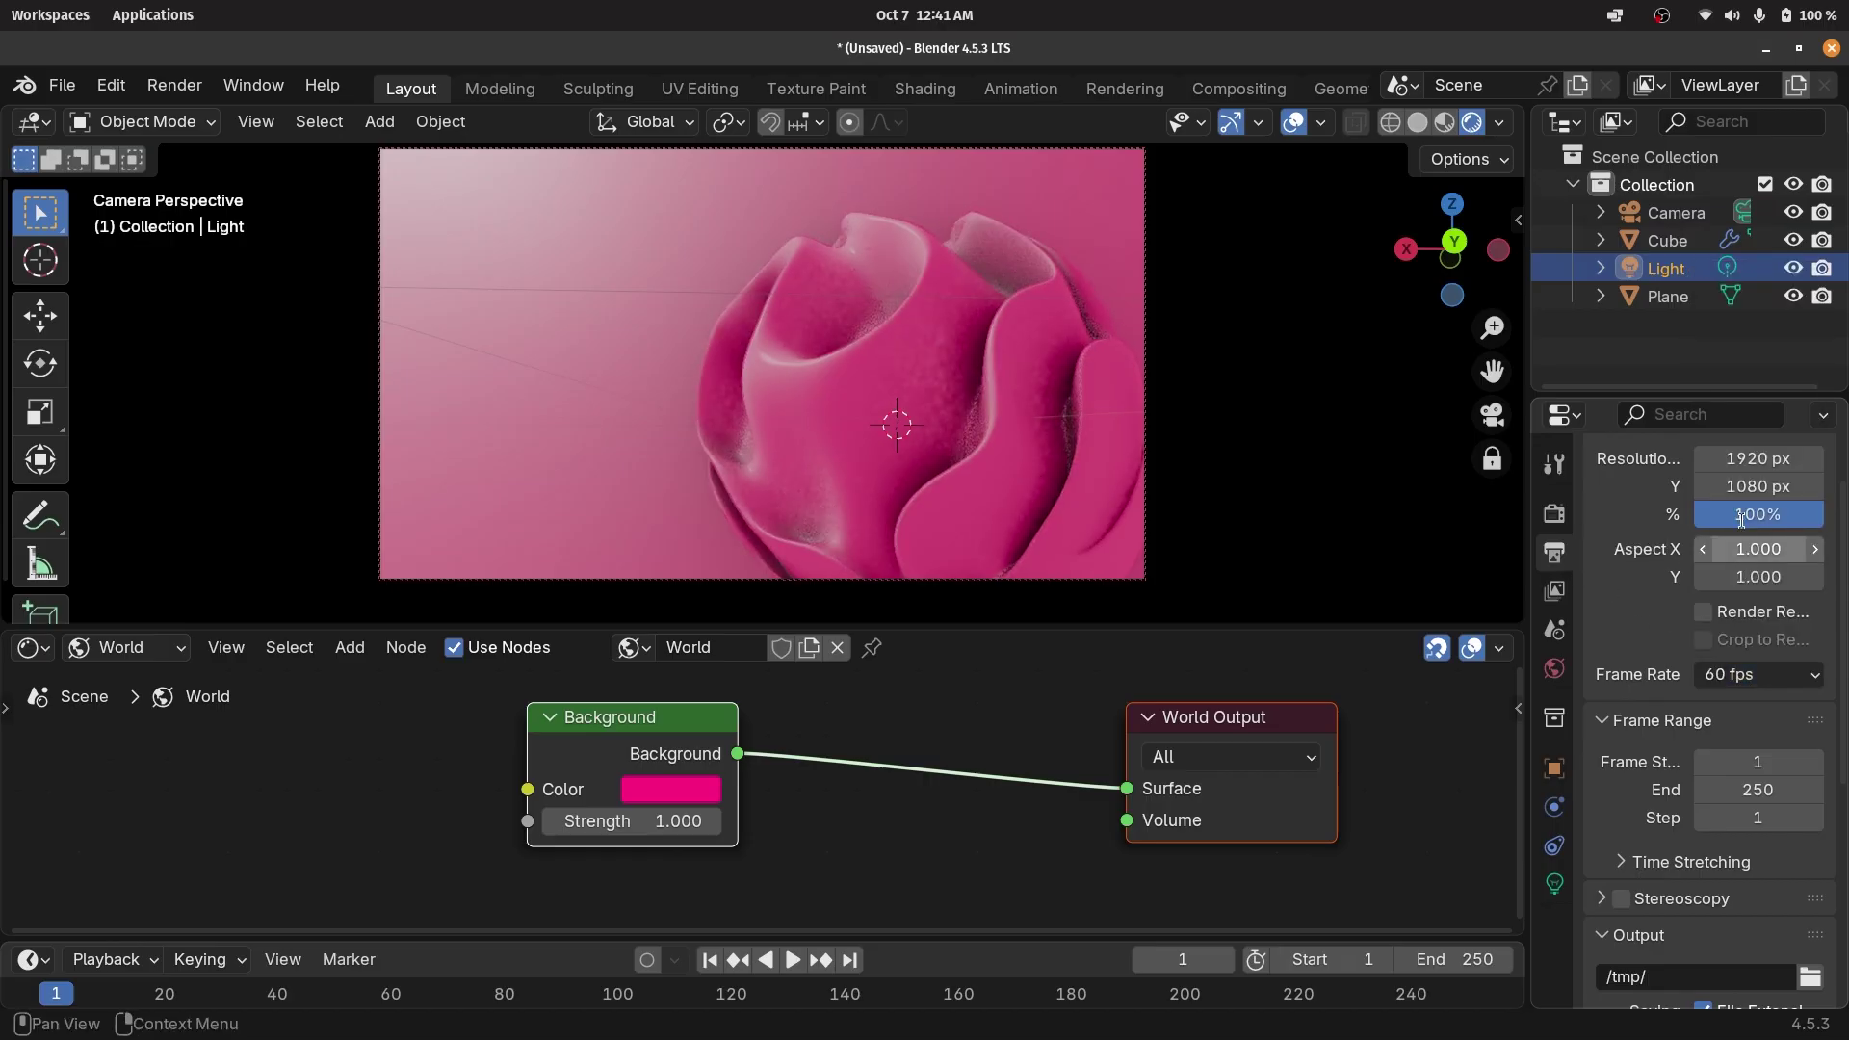
left_click(1750, 538)
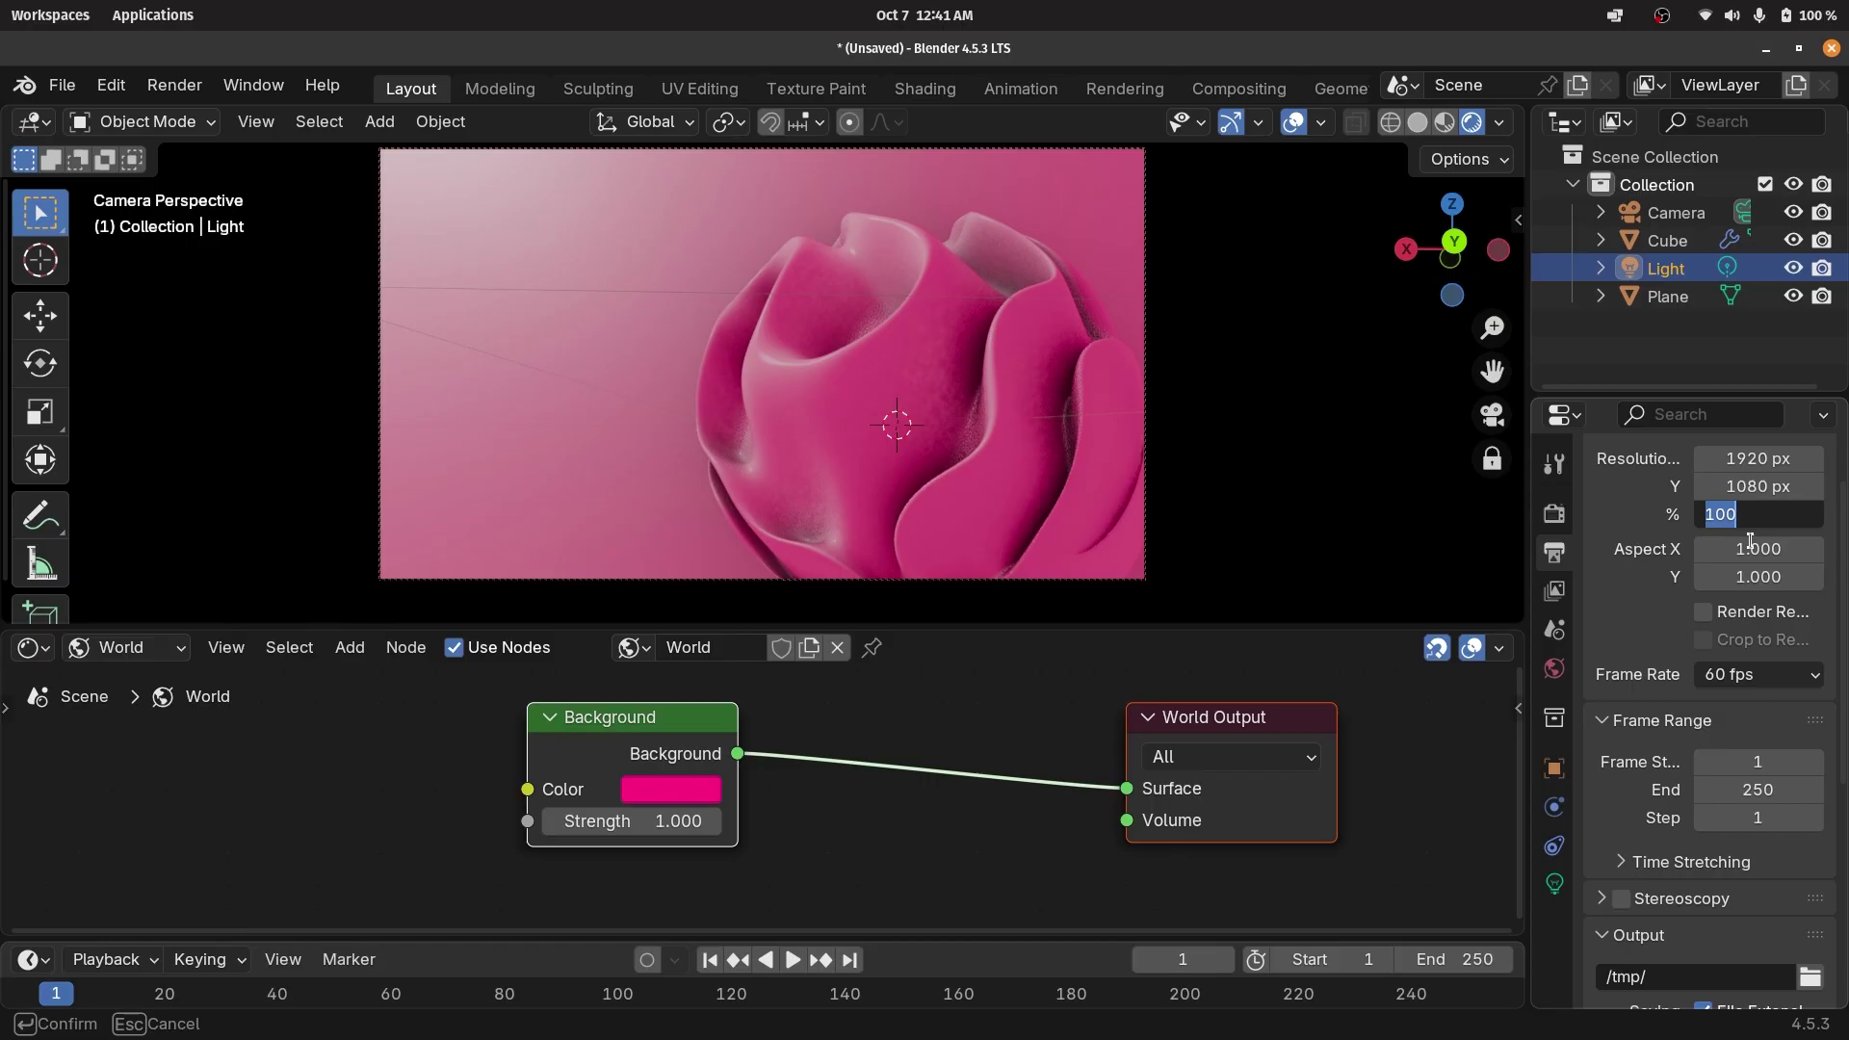
type("200")
key("Return")
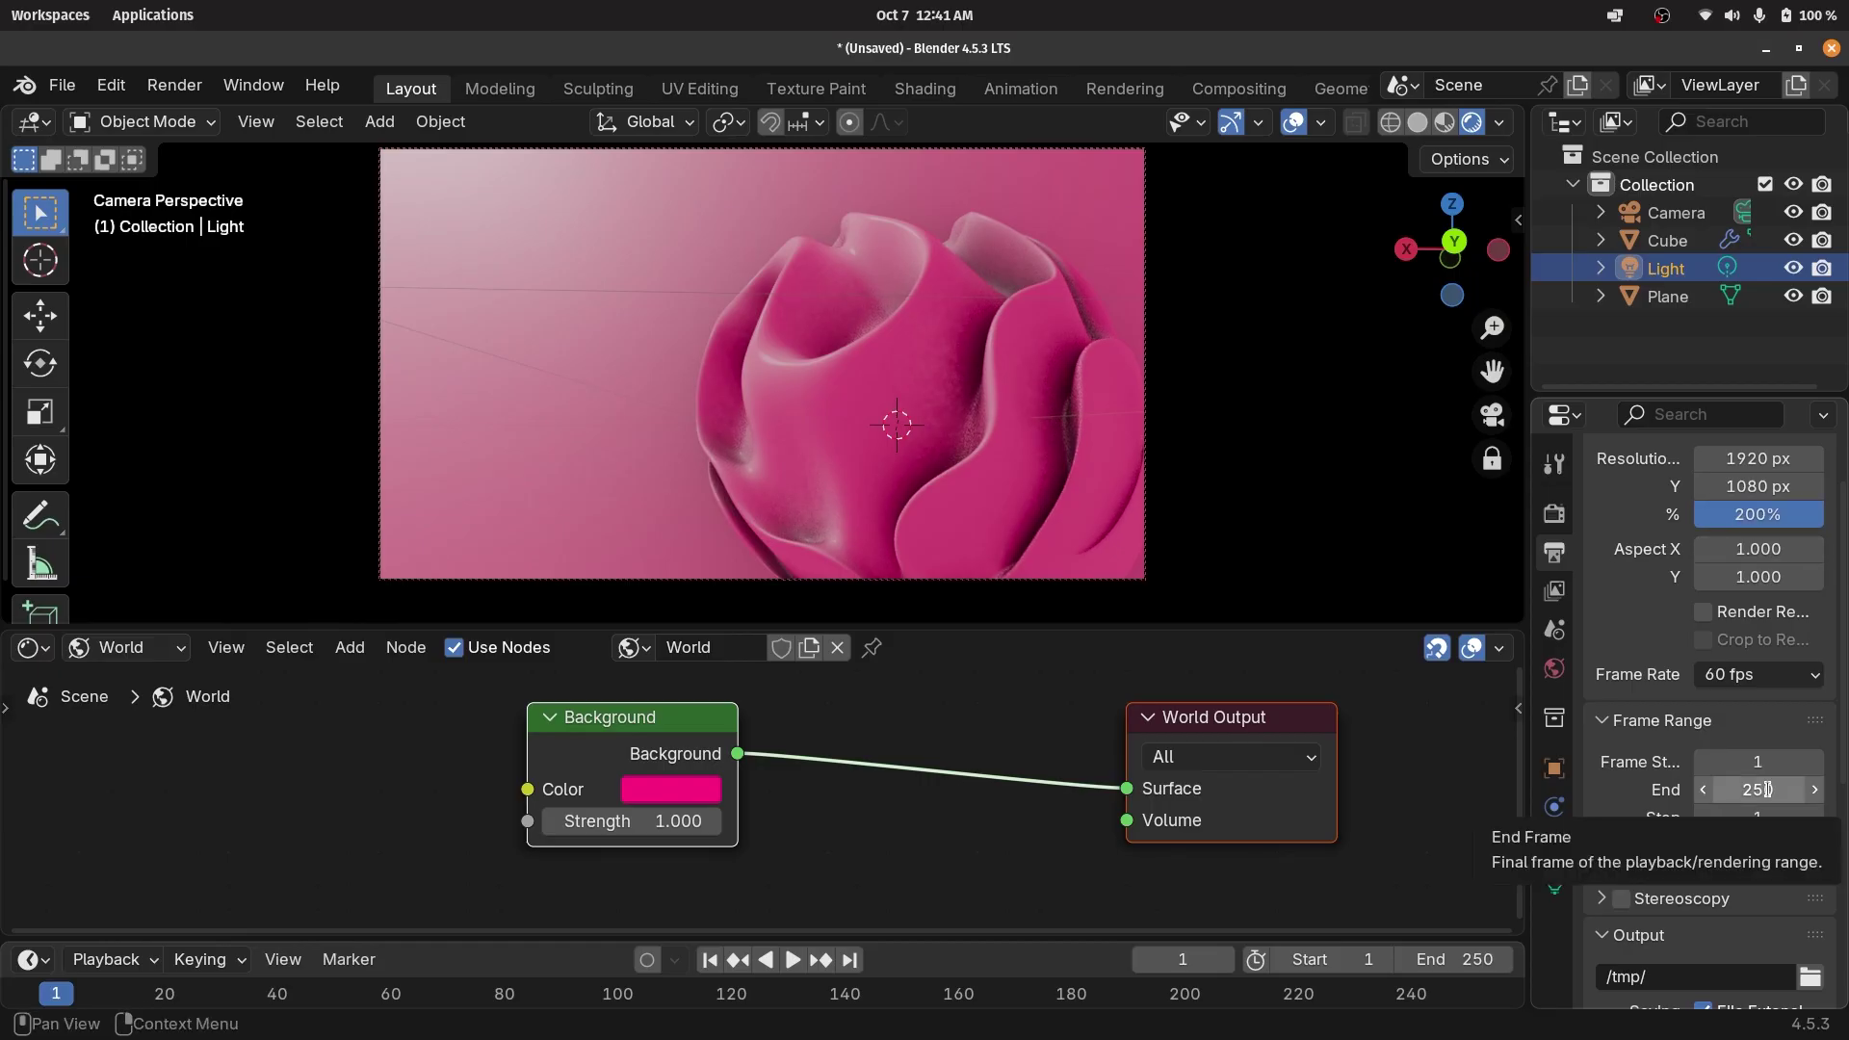
Set the end of the animation's frame range to frame 300.
left_click(1767, 788)
type("300")
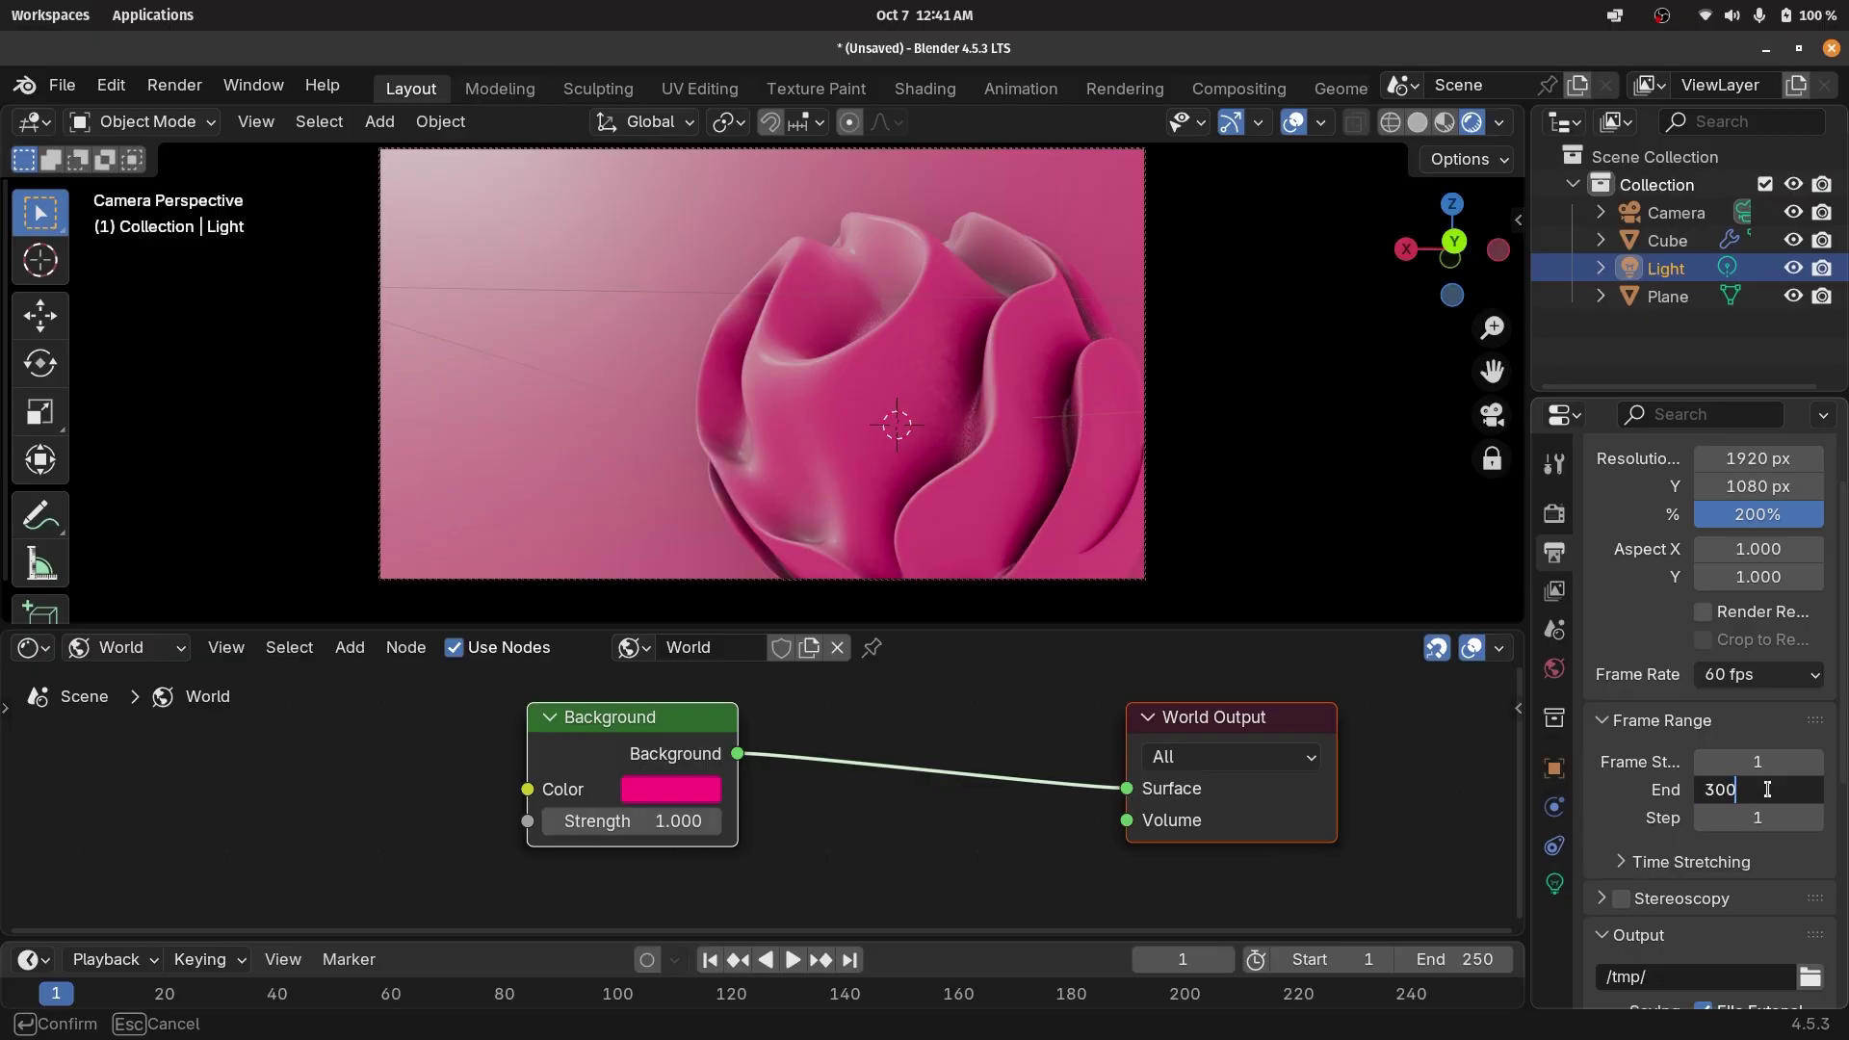
key("Return")
Set the render output path to // and the file format to FFmpeg Video.
scroll(1649, 770, "down", 4)
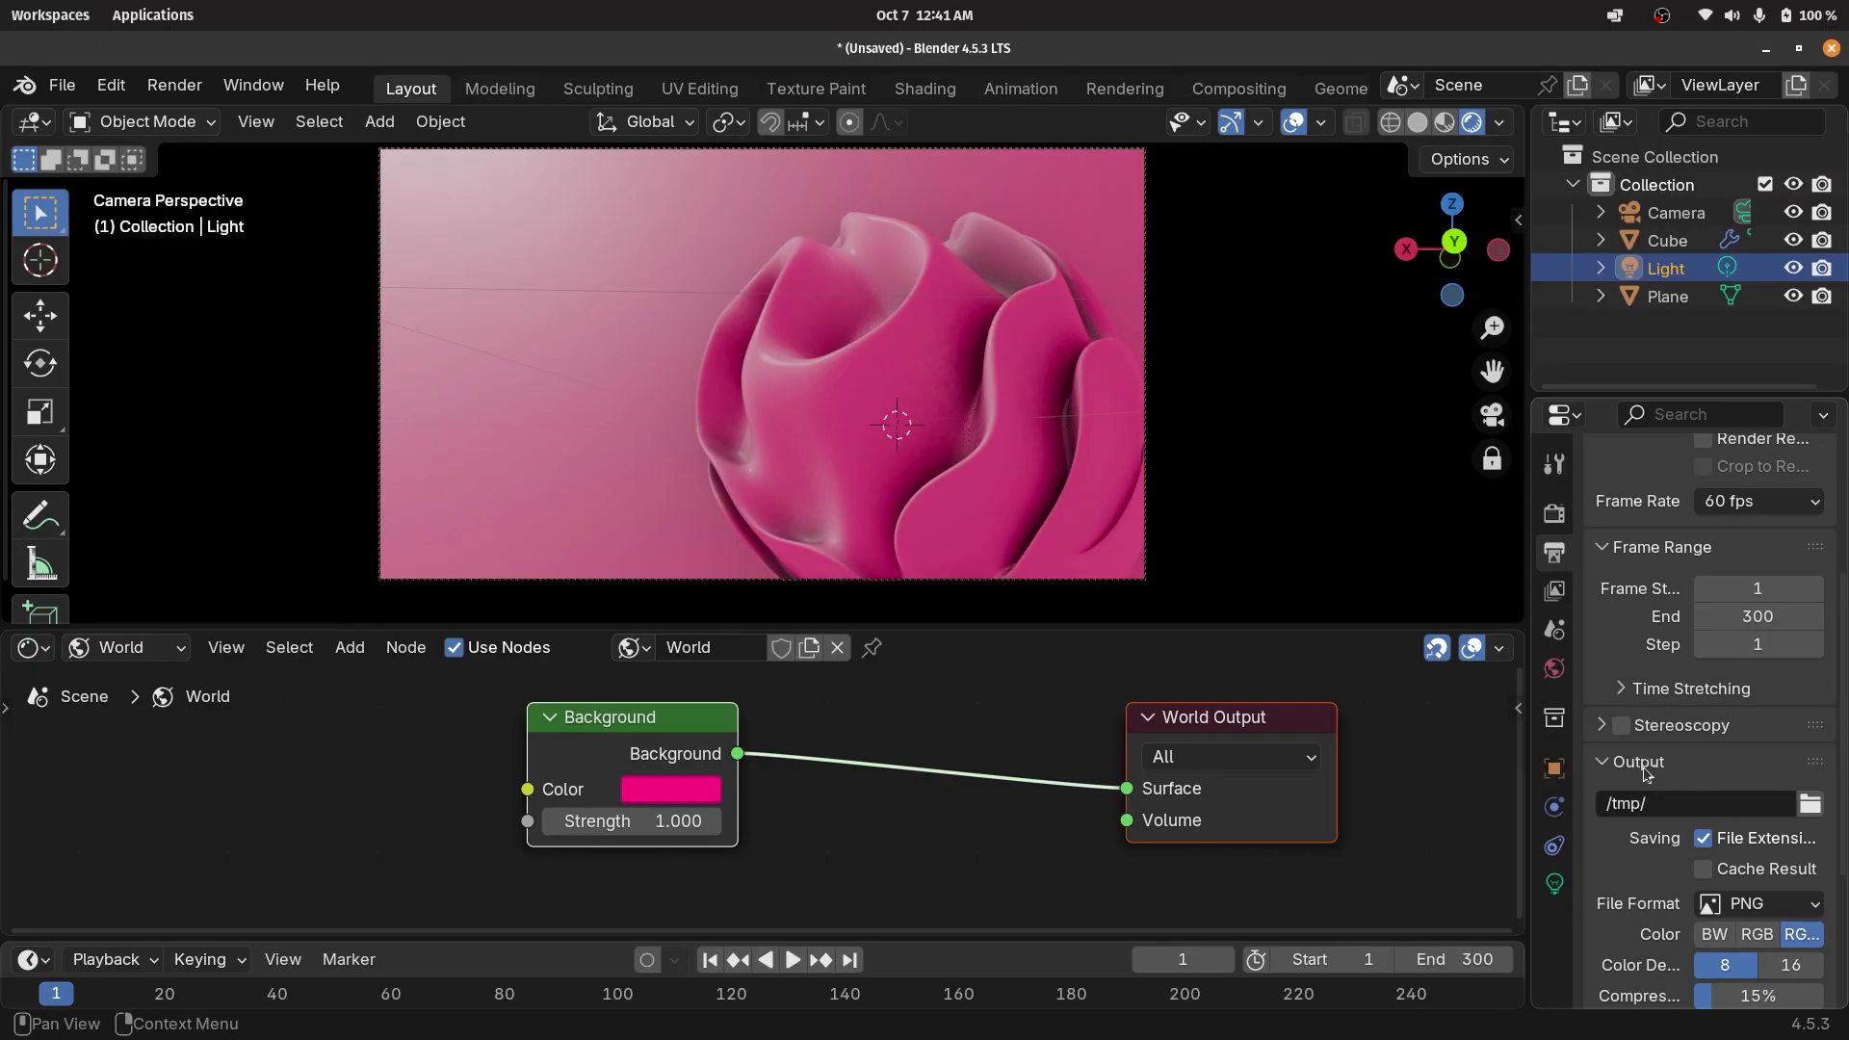
left_click(1637, 805)
type("//")
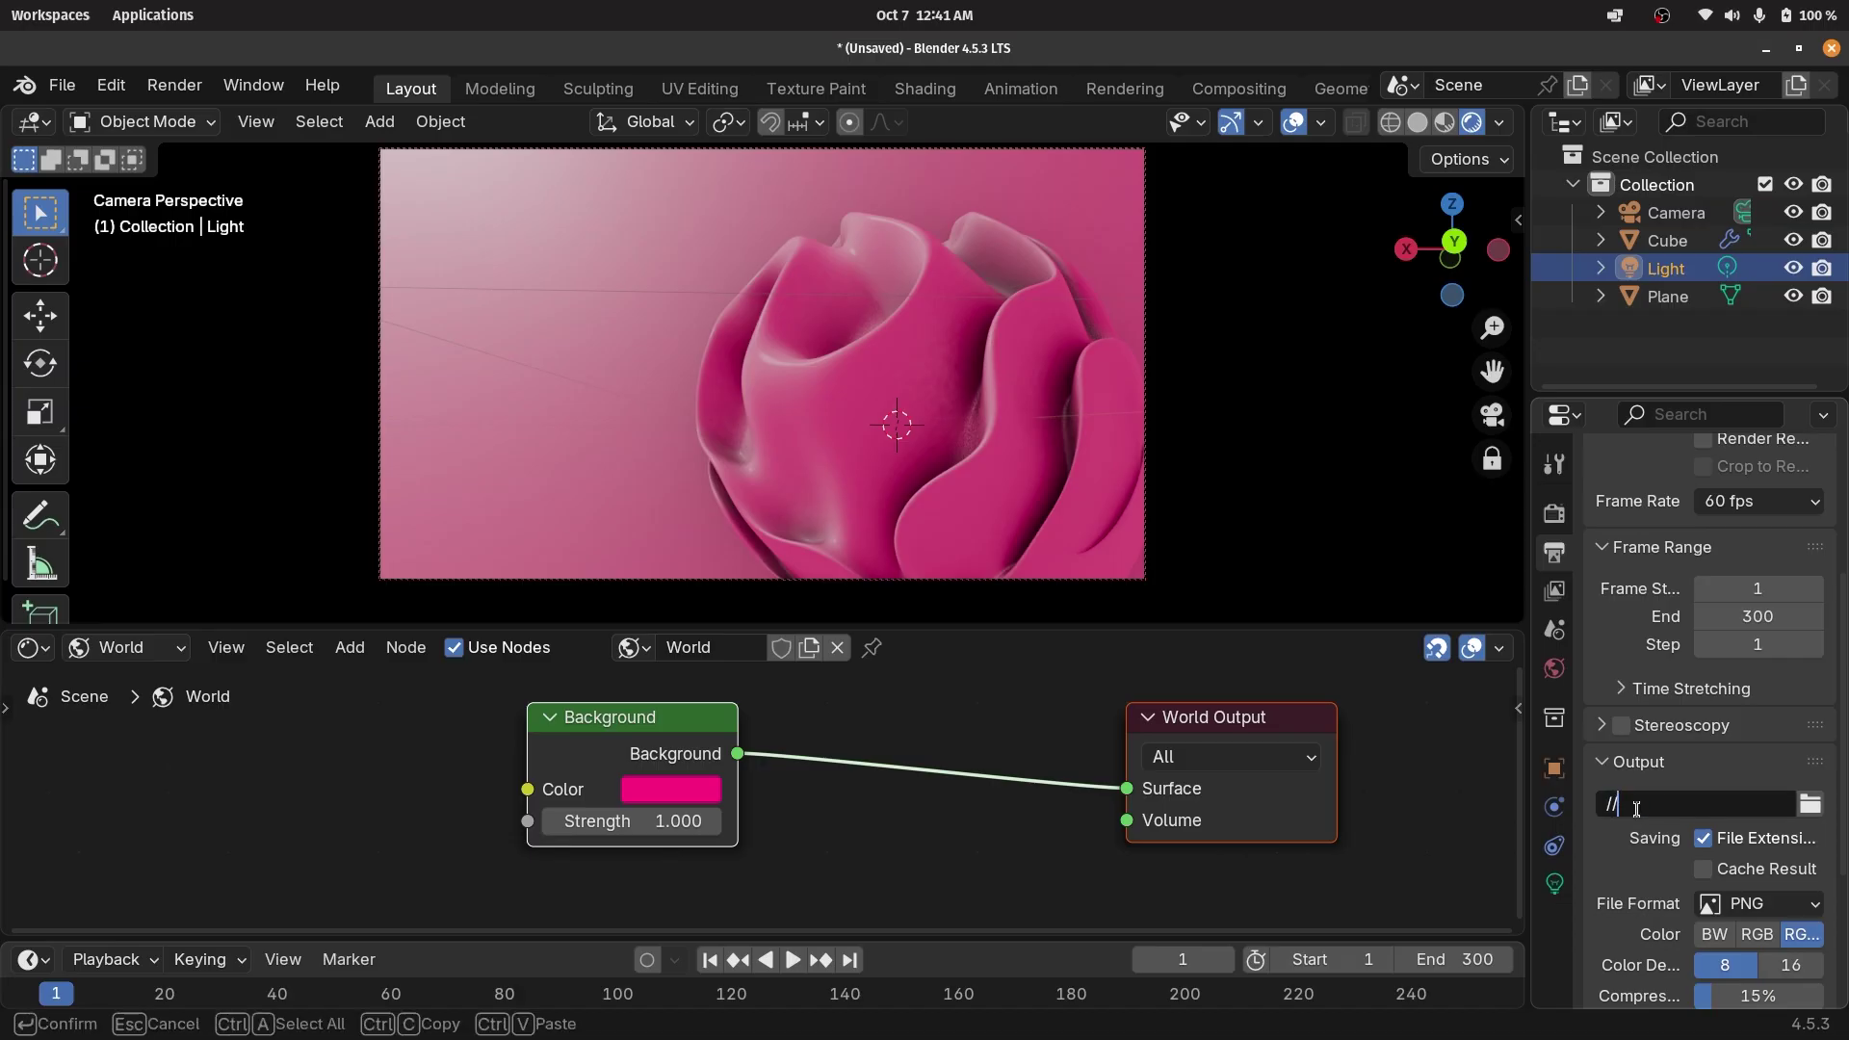
key("Return")
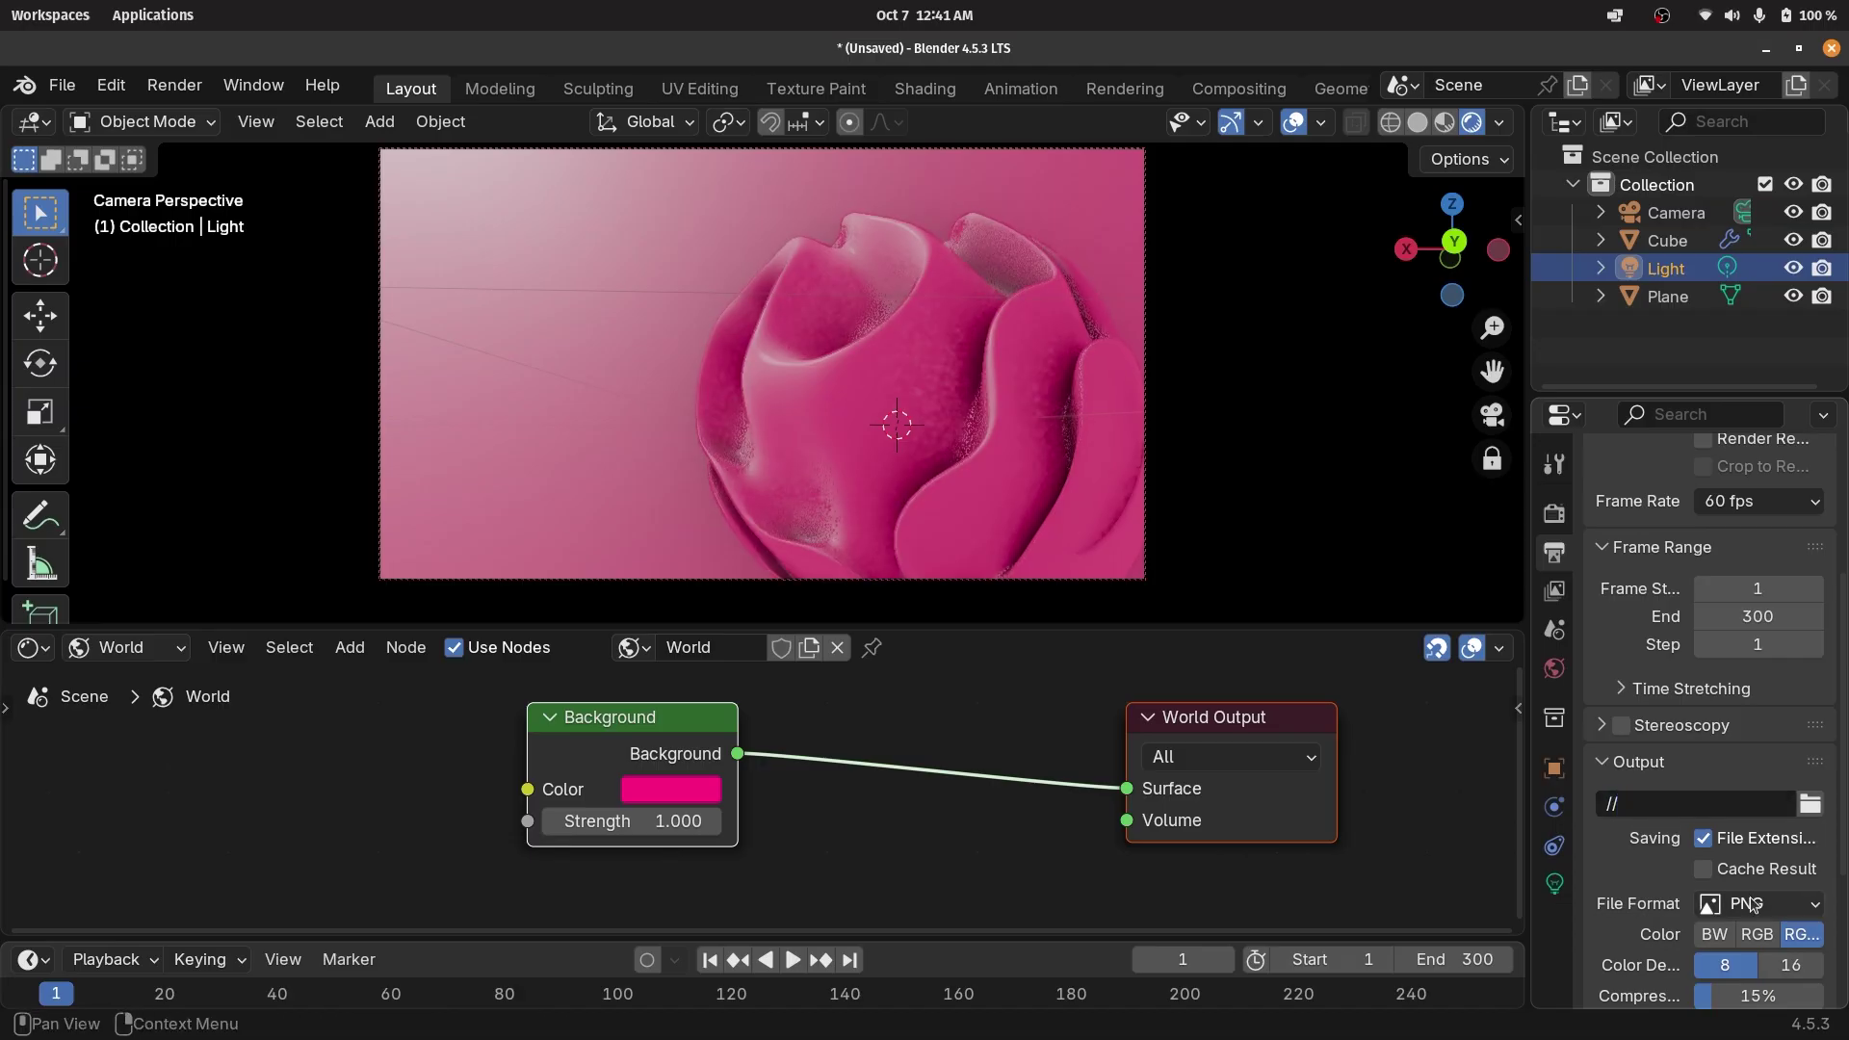
left_click(1753, 905)
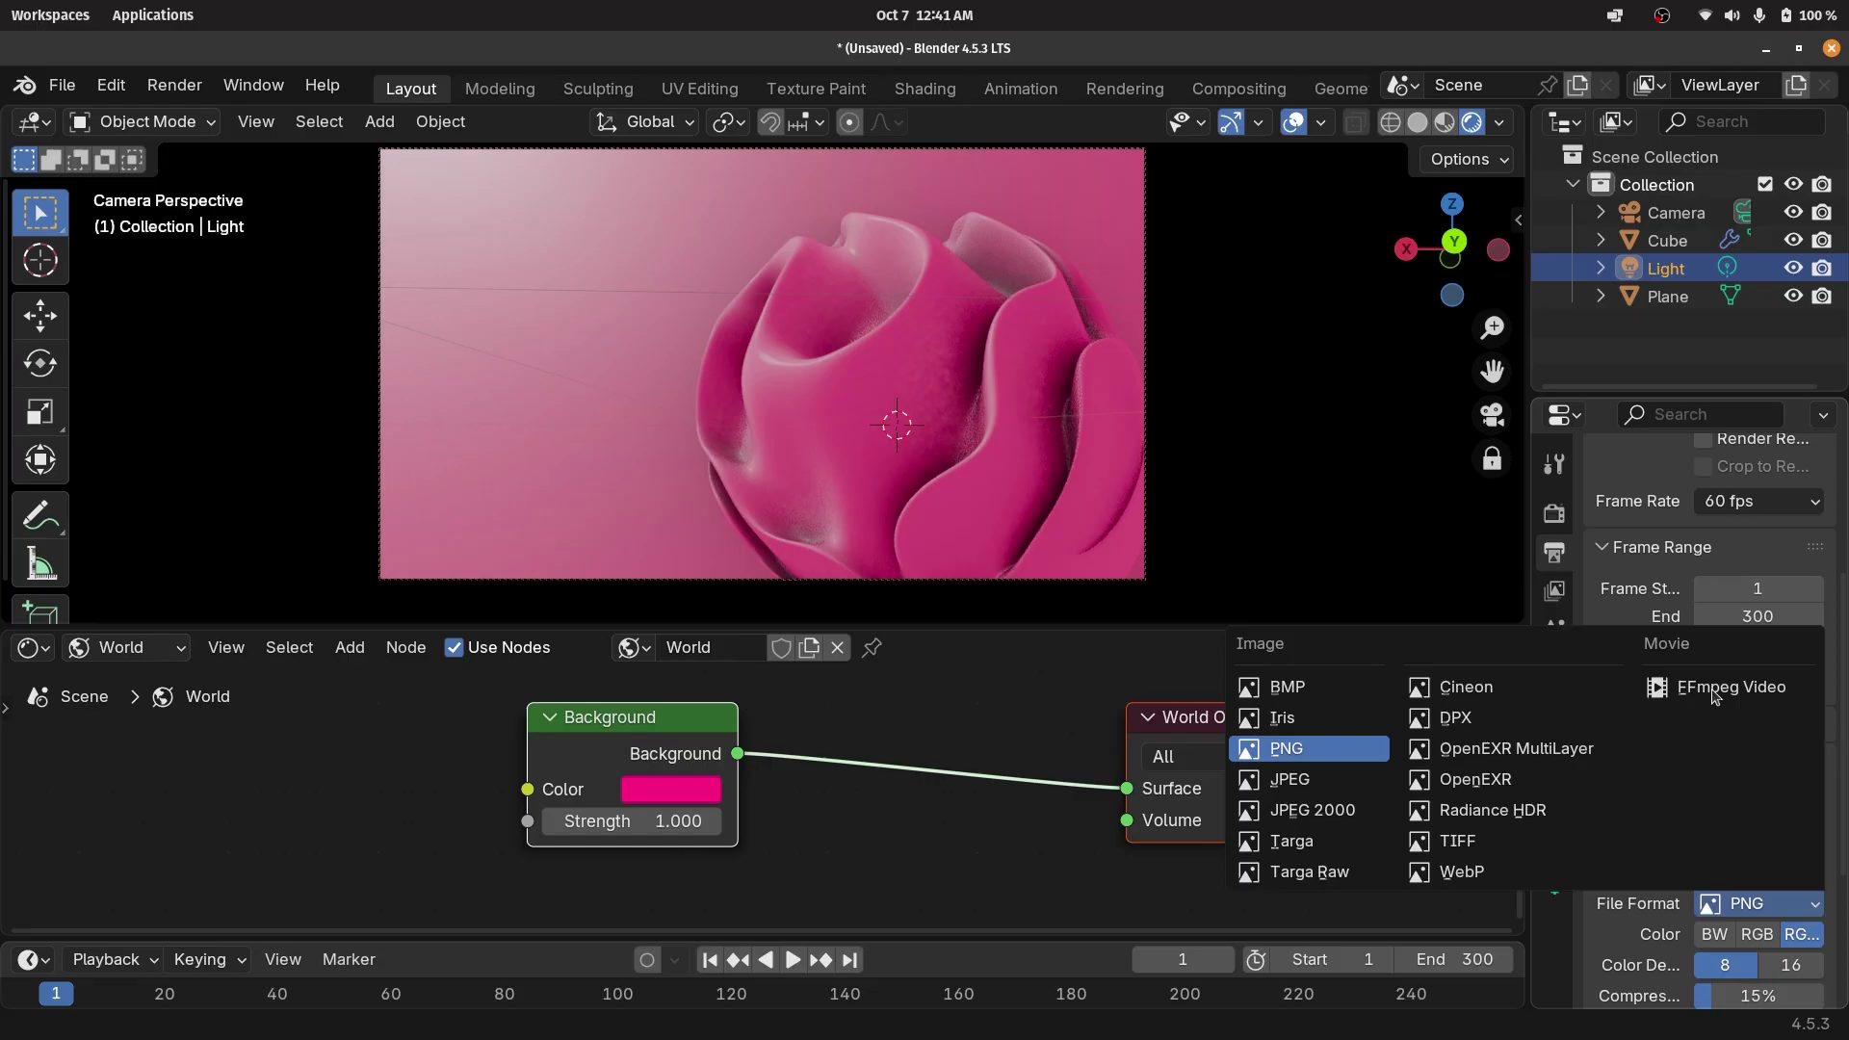
left_click(1715, 688)
Set the video encoding container to MPEG-4 and the output quality to Perceptually Lossless.
scroll(1715, 883, "down", 3)
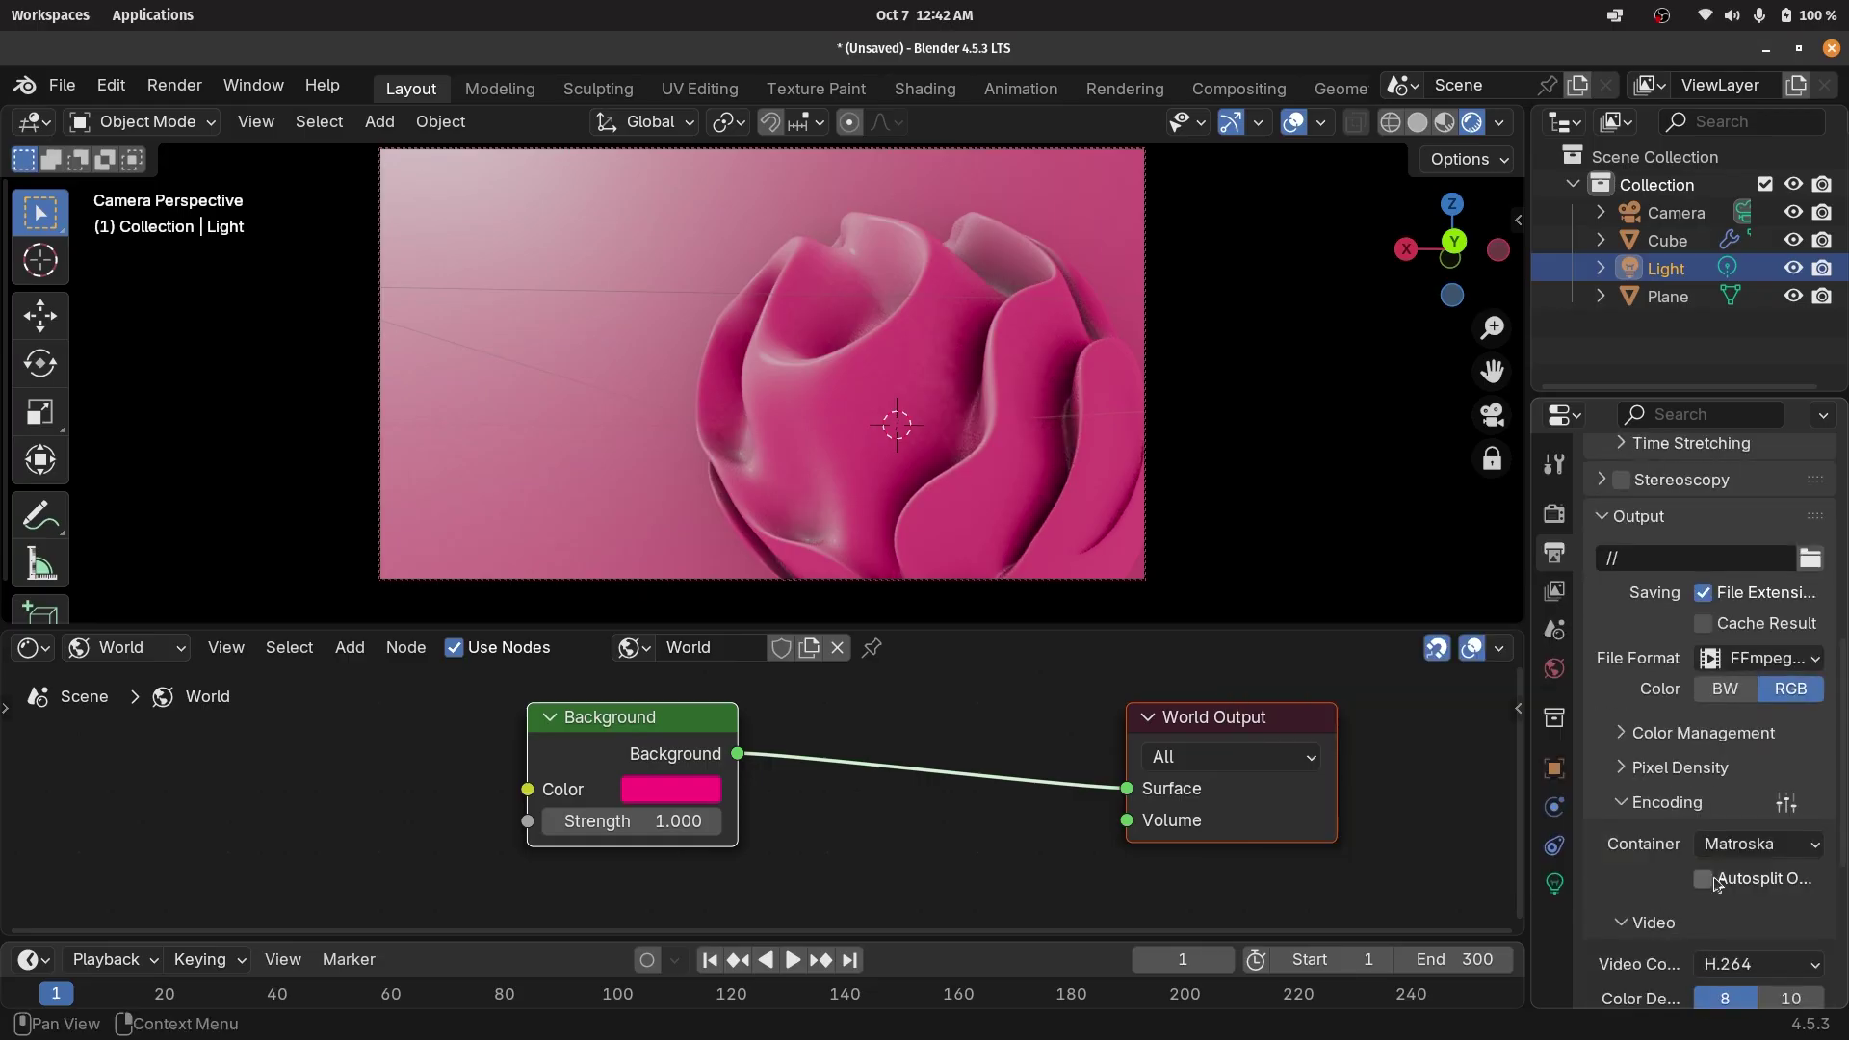
left_click(1733, 845)
left_click(1734, 524)
scroll(1726, 834, "down", 5)
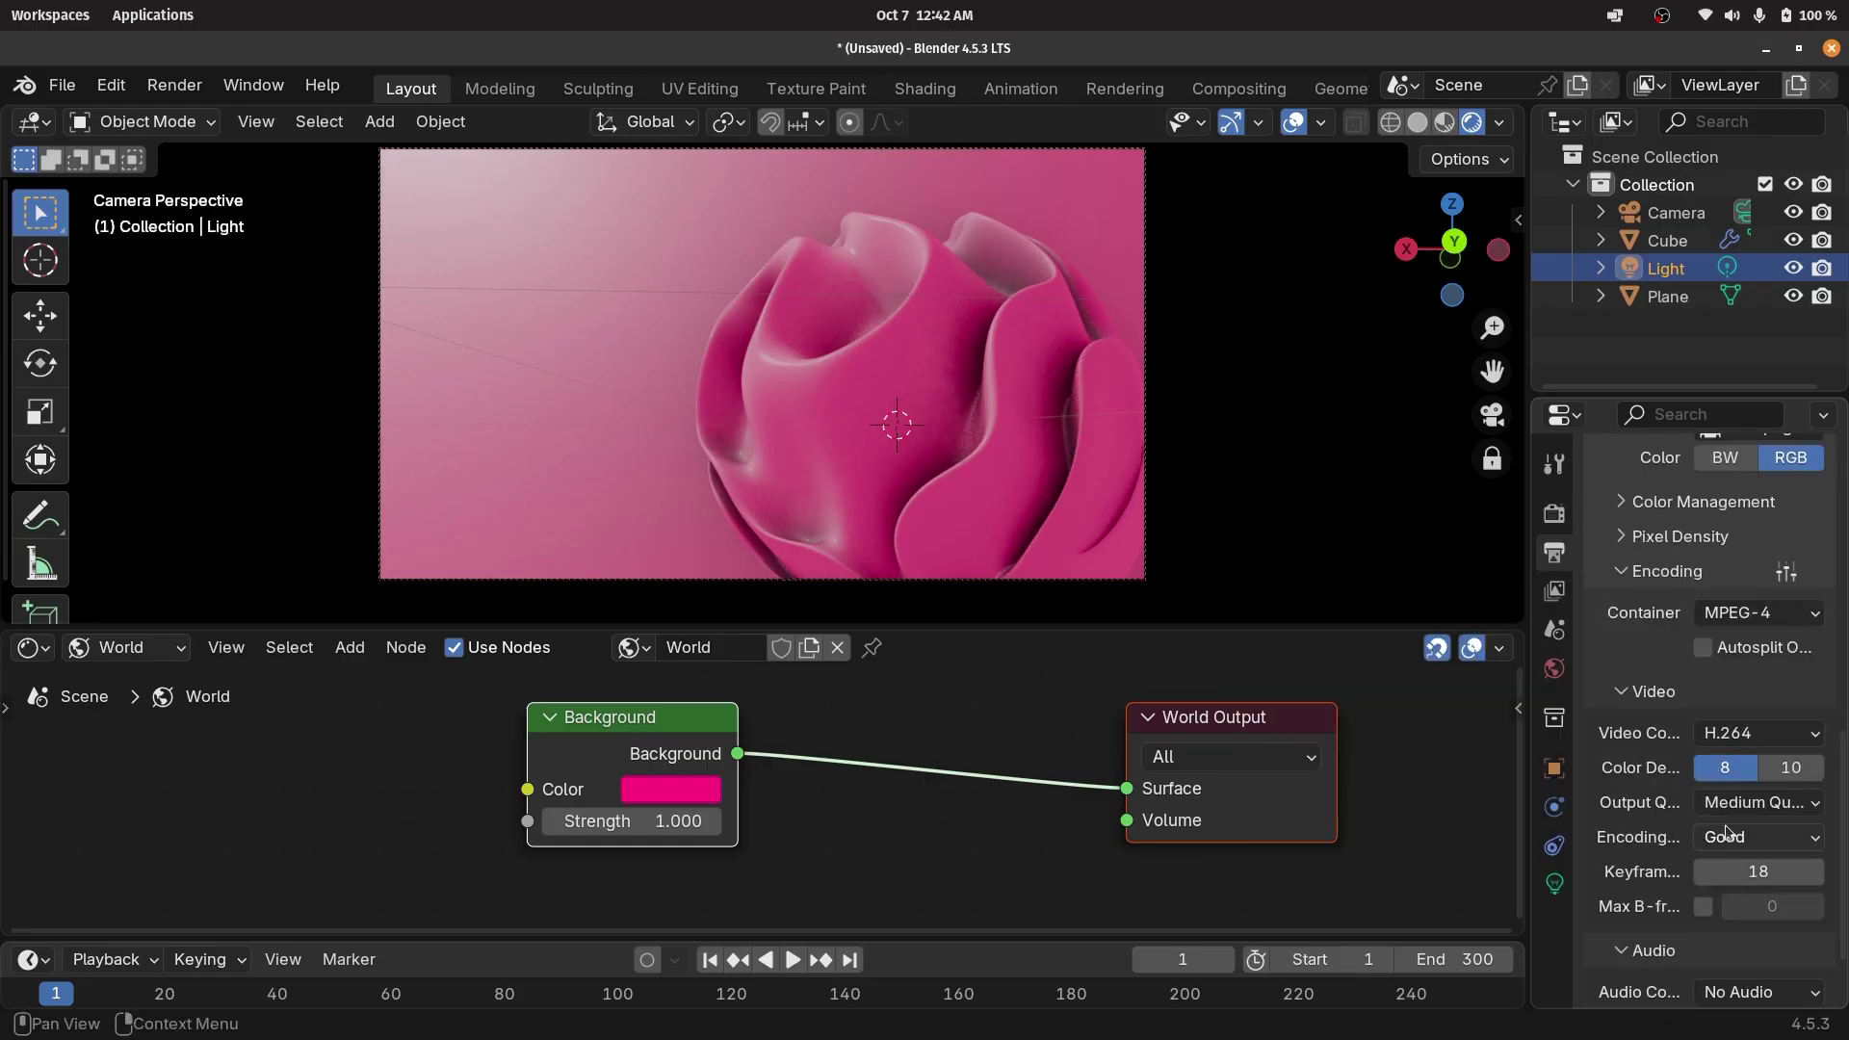
left_click(1750, 805)
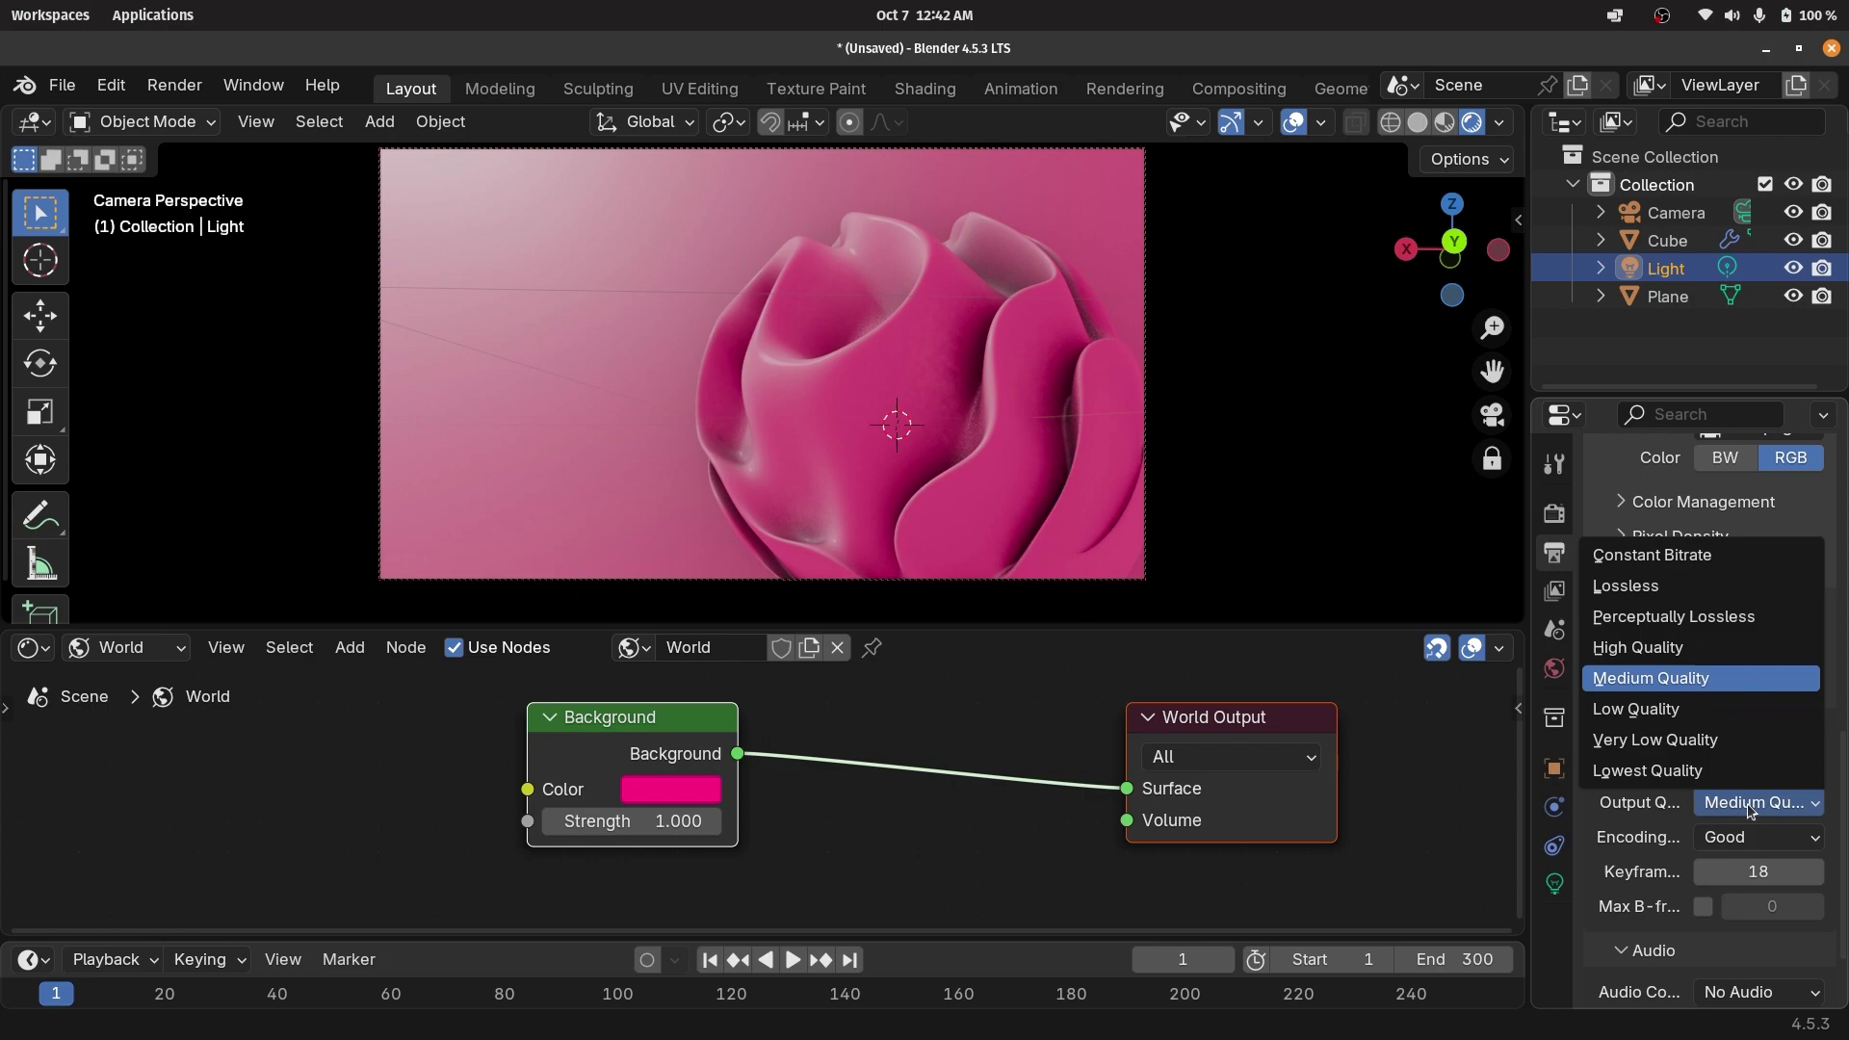
left_click(1710, 619)
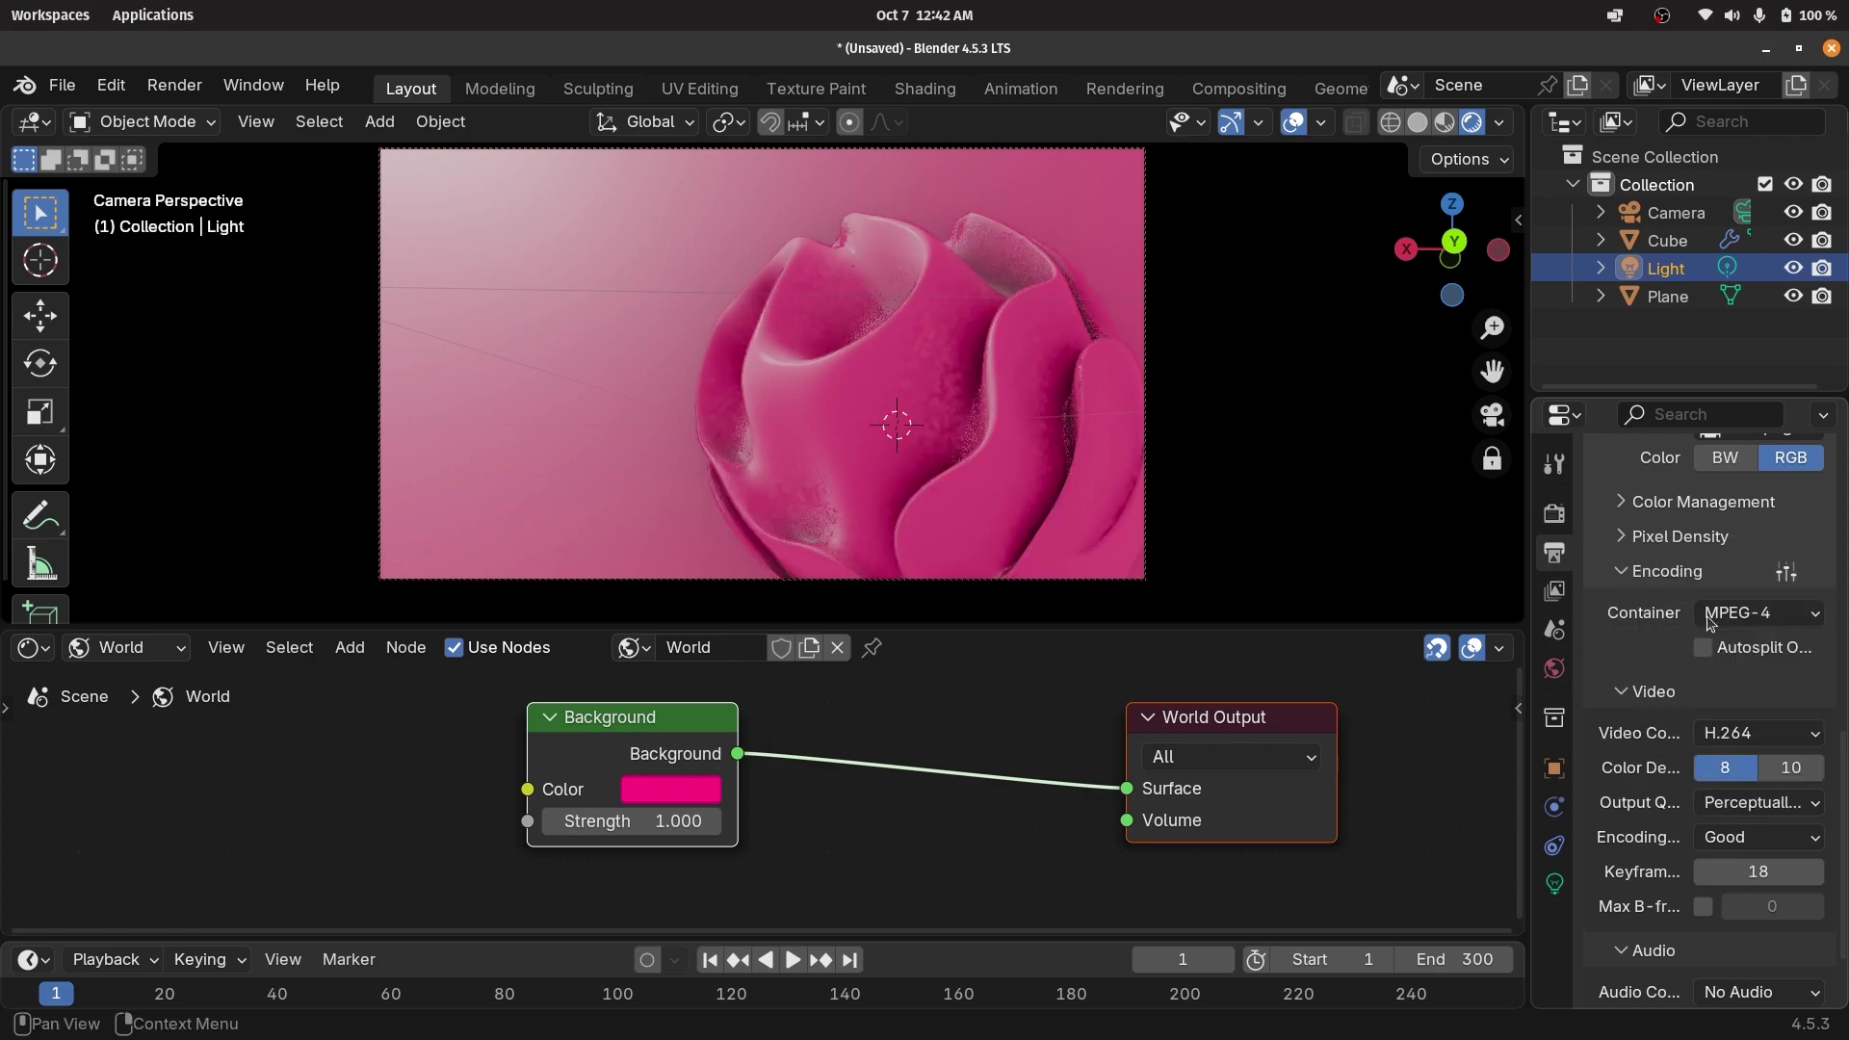
Switch the world's node area to the Geometry Node Editor and select the displaced sphere to show its node tree.
left_click(34, 648)
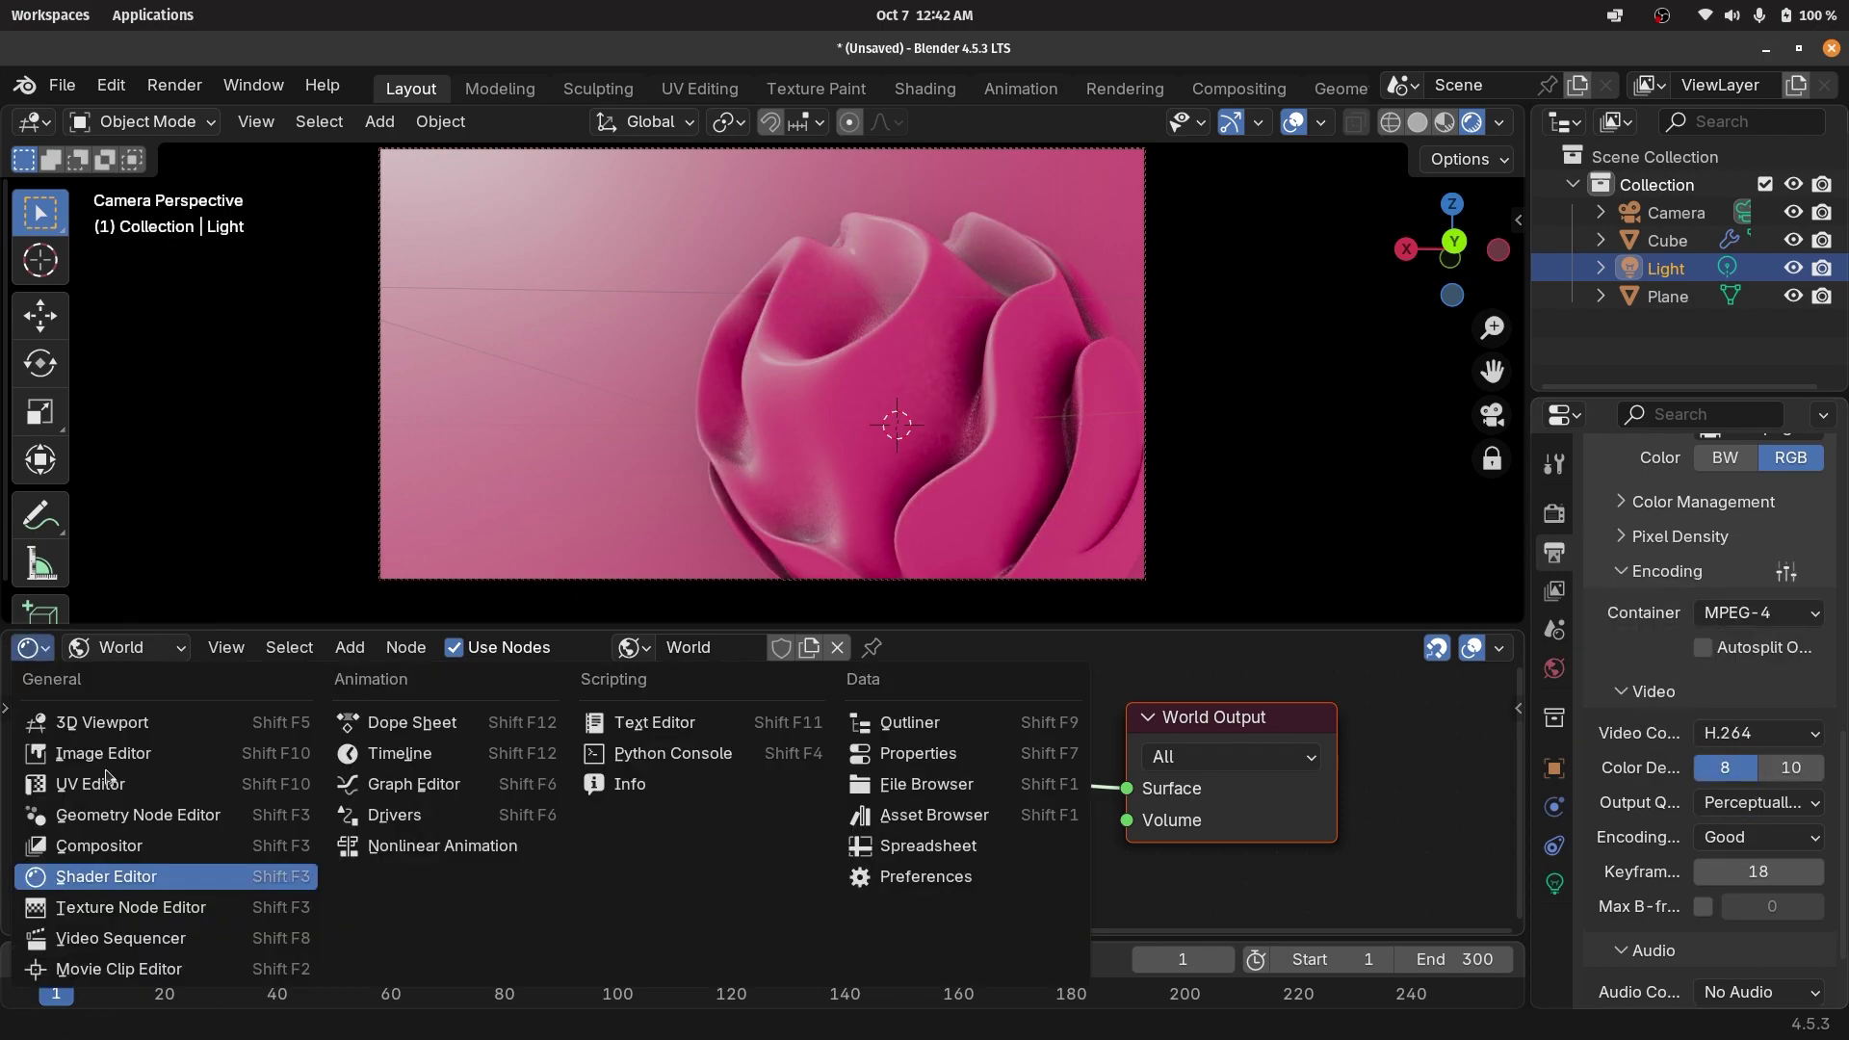
left_click(136, 816)
left_click(948, 334)
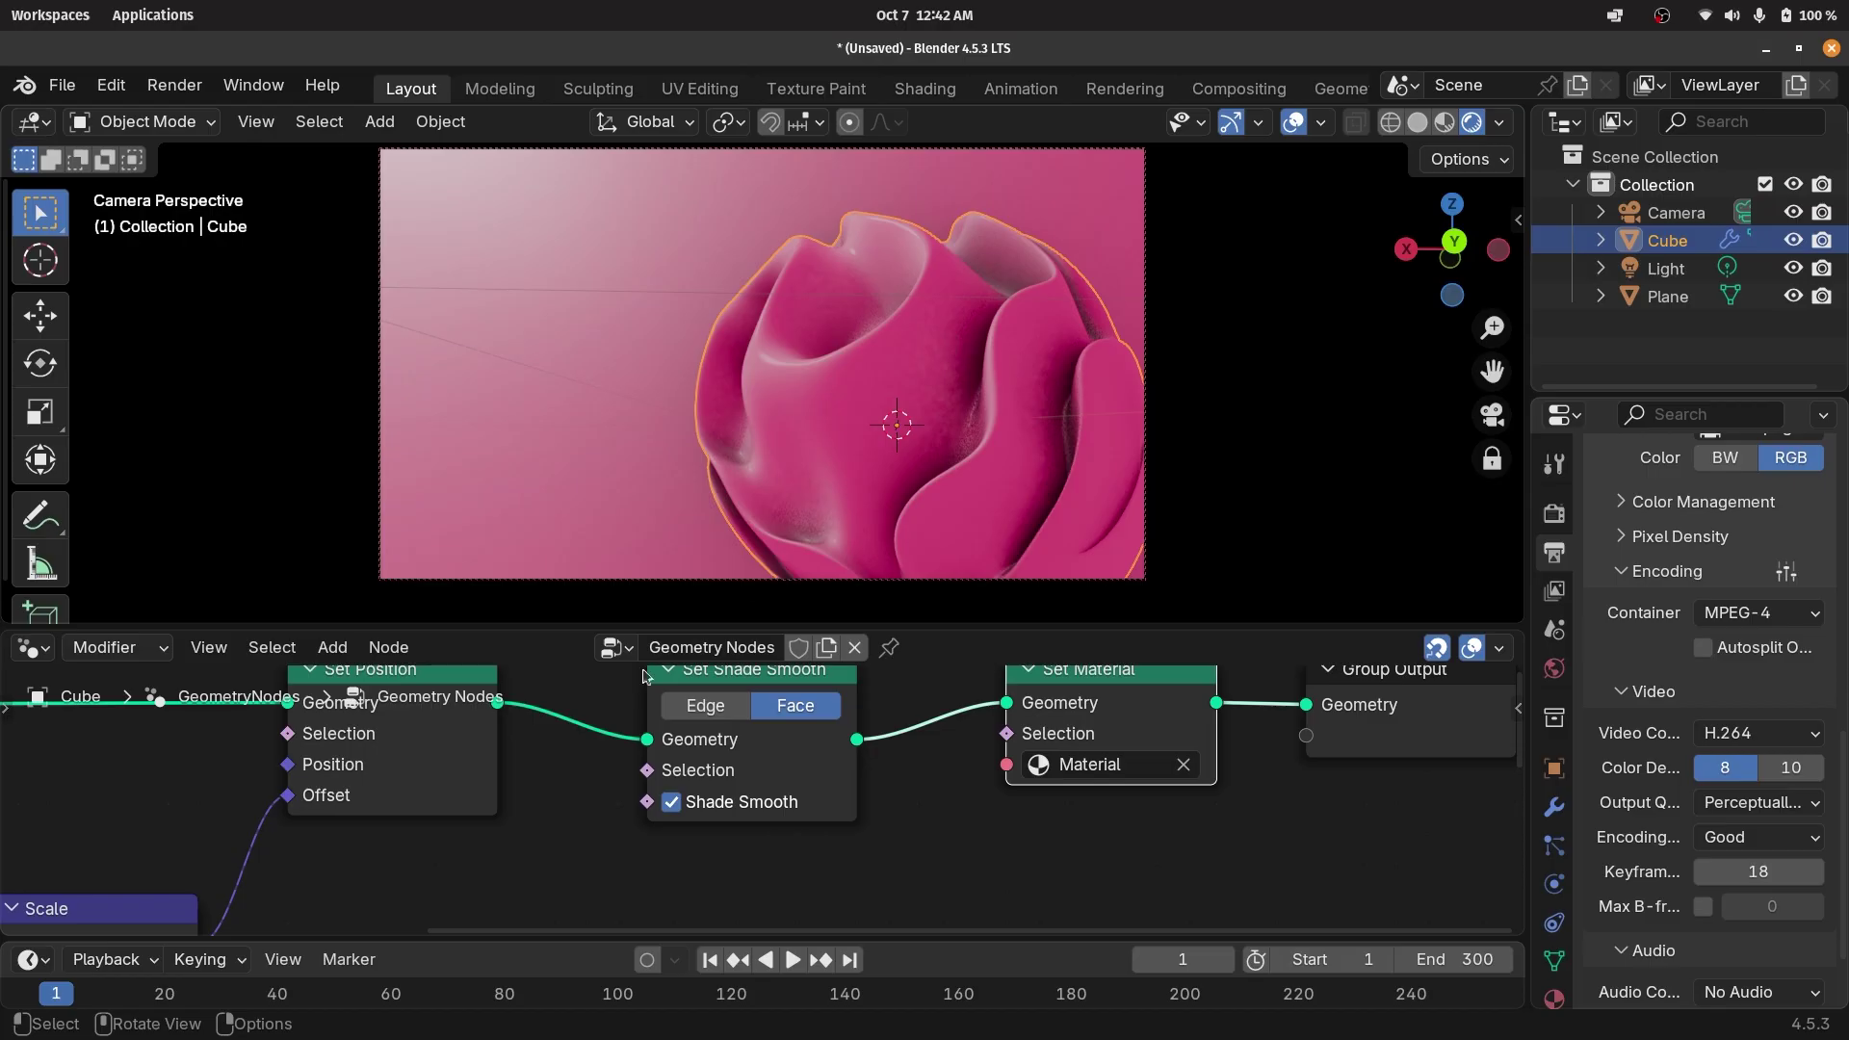
Keyframe the Wave Texture's Phase Offset of 0.000 at frame 0.
scroll(773, 866, "down", 5)
middle_click_drag(773, 922, 1001, 922)
scroll(1002, 921, "up", 5)
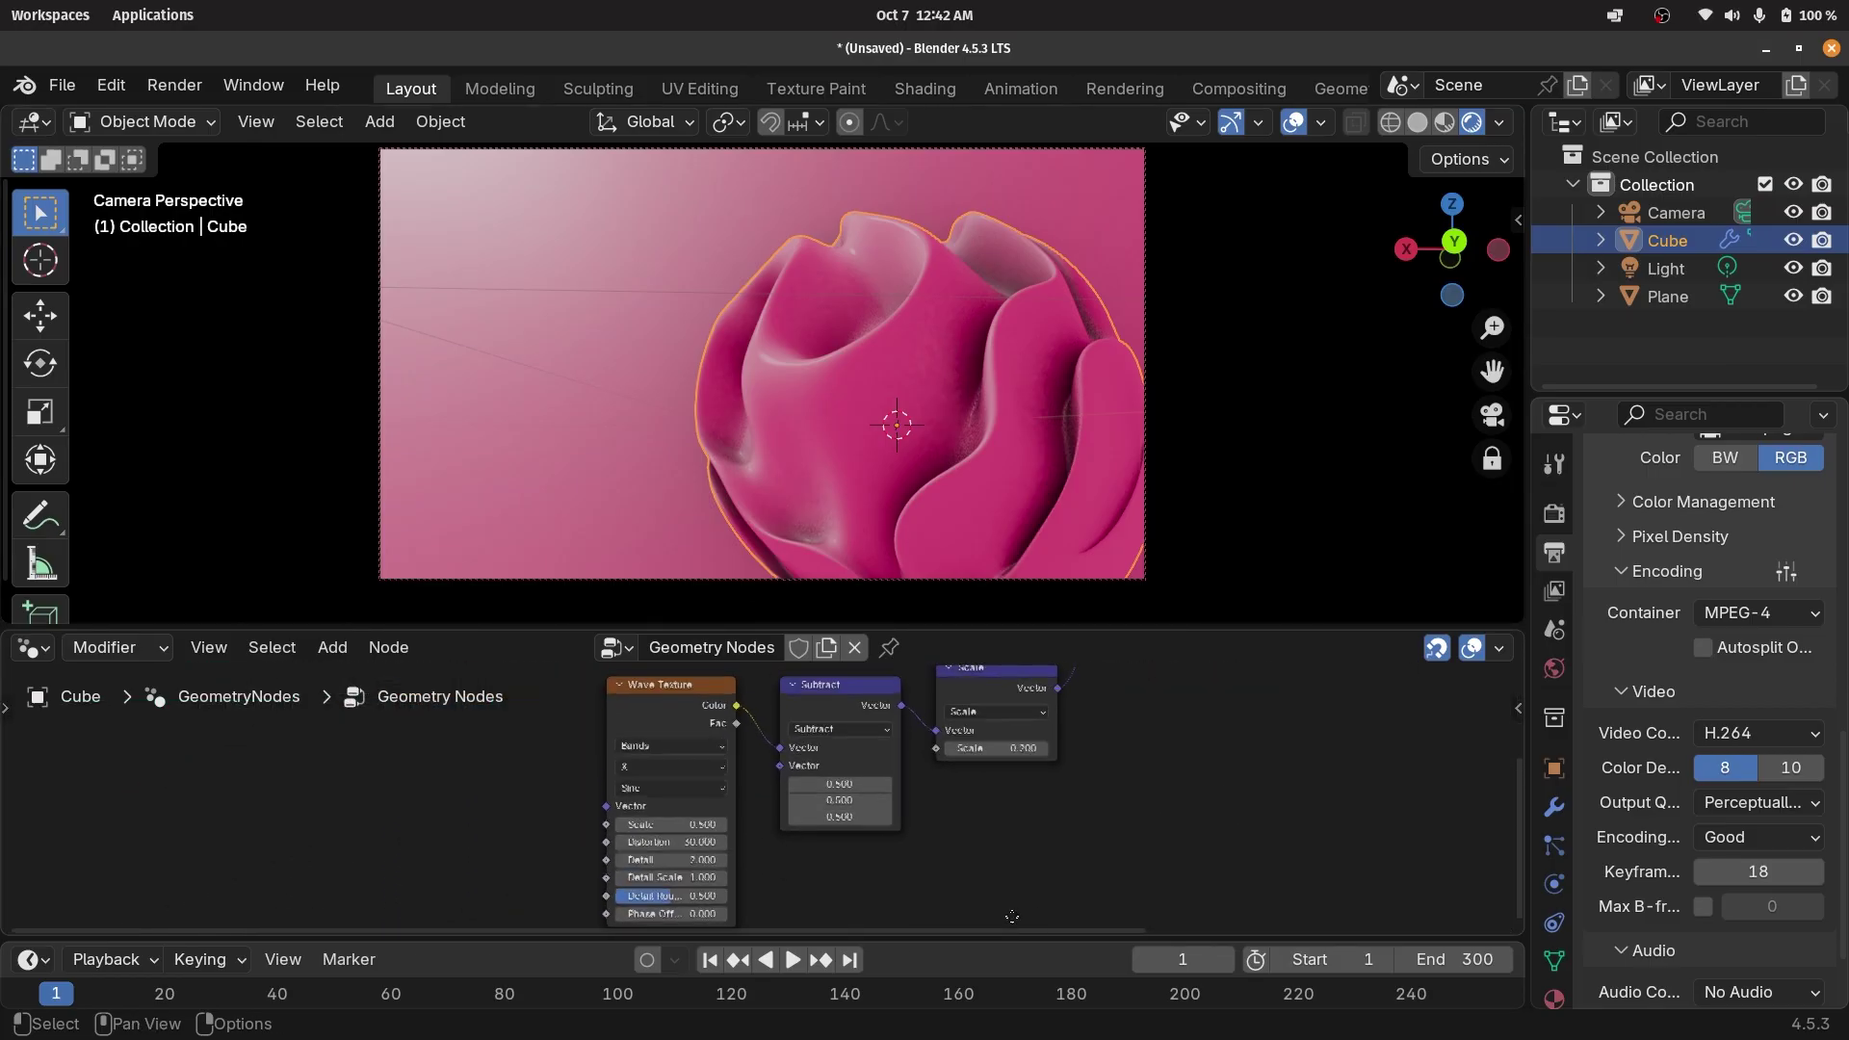
scroll(839, 837, "up", 2)
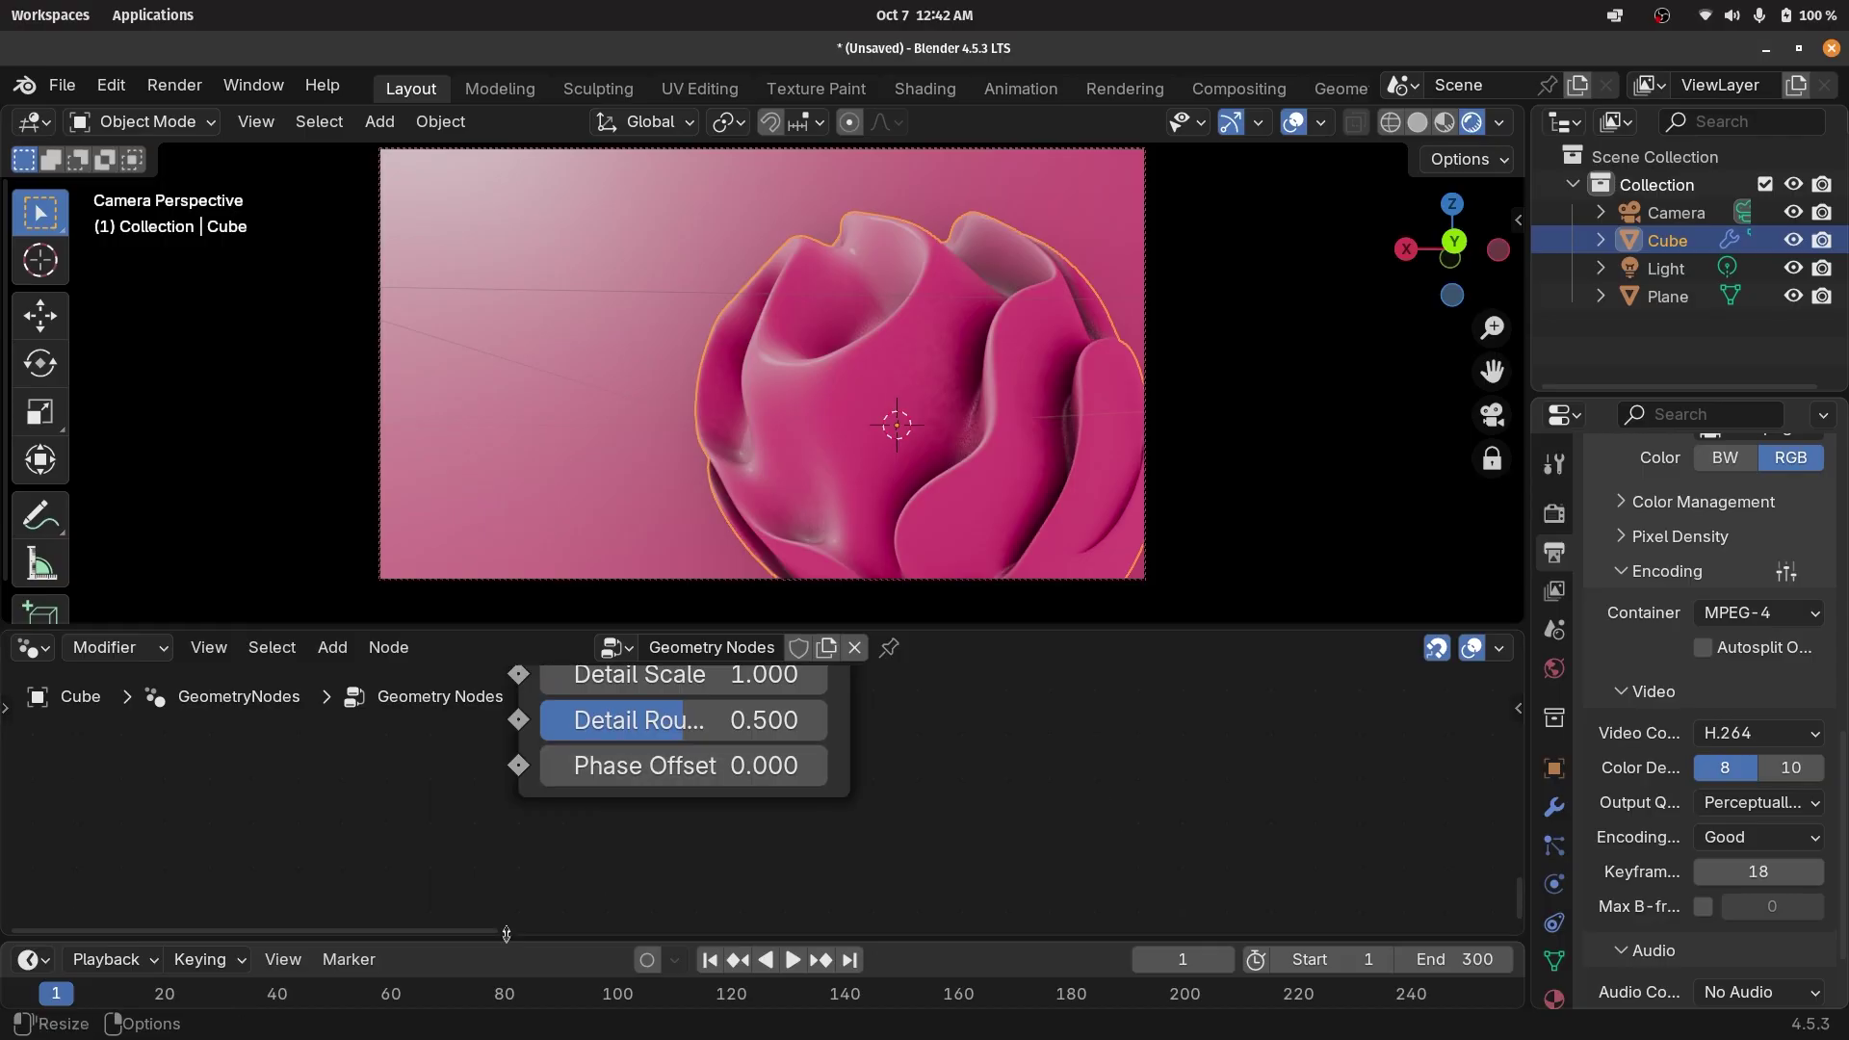
left_click_drag(507, 934, 510, 902)
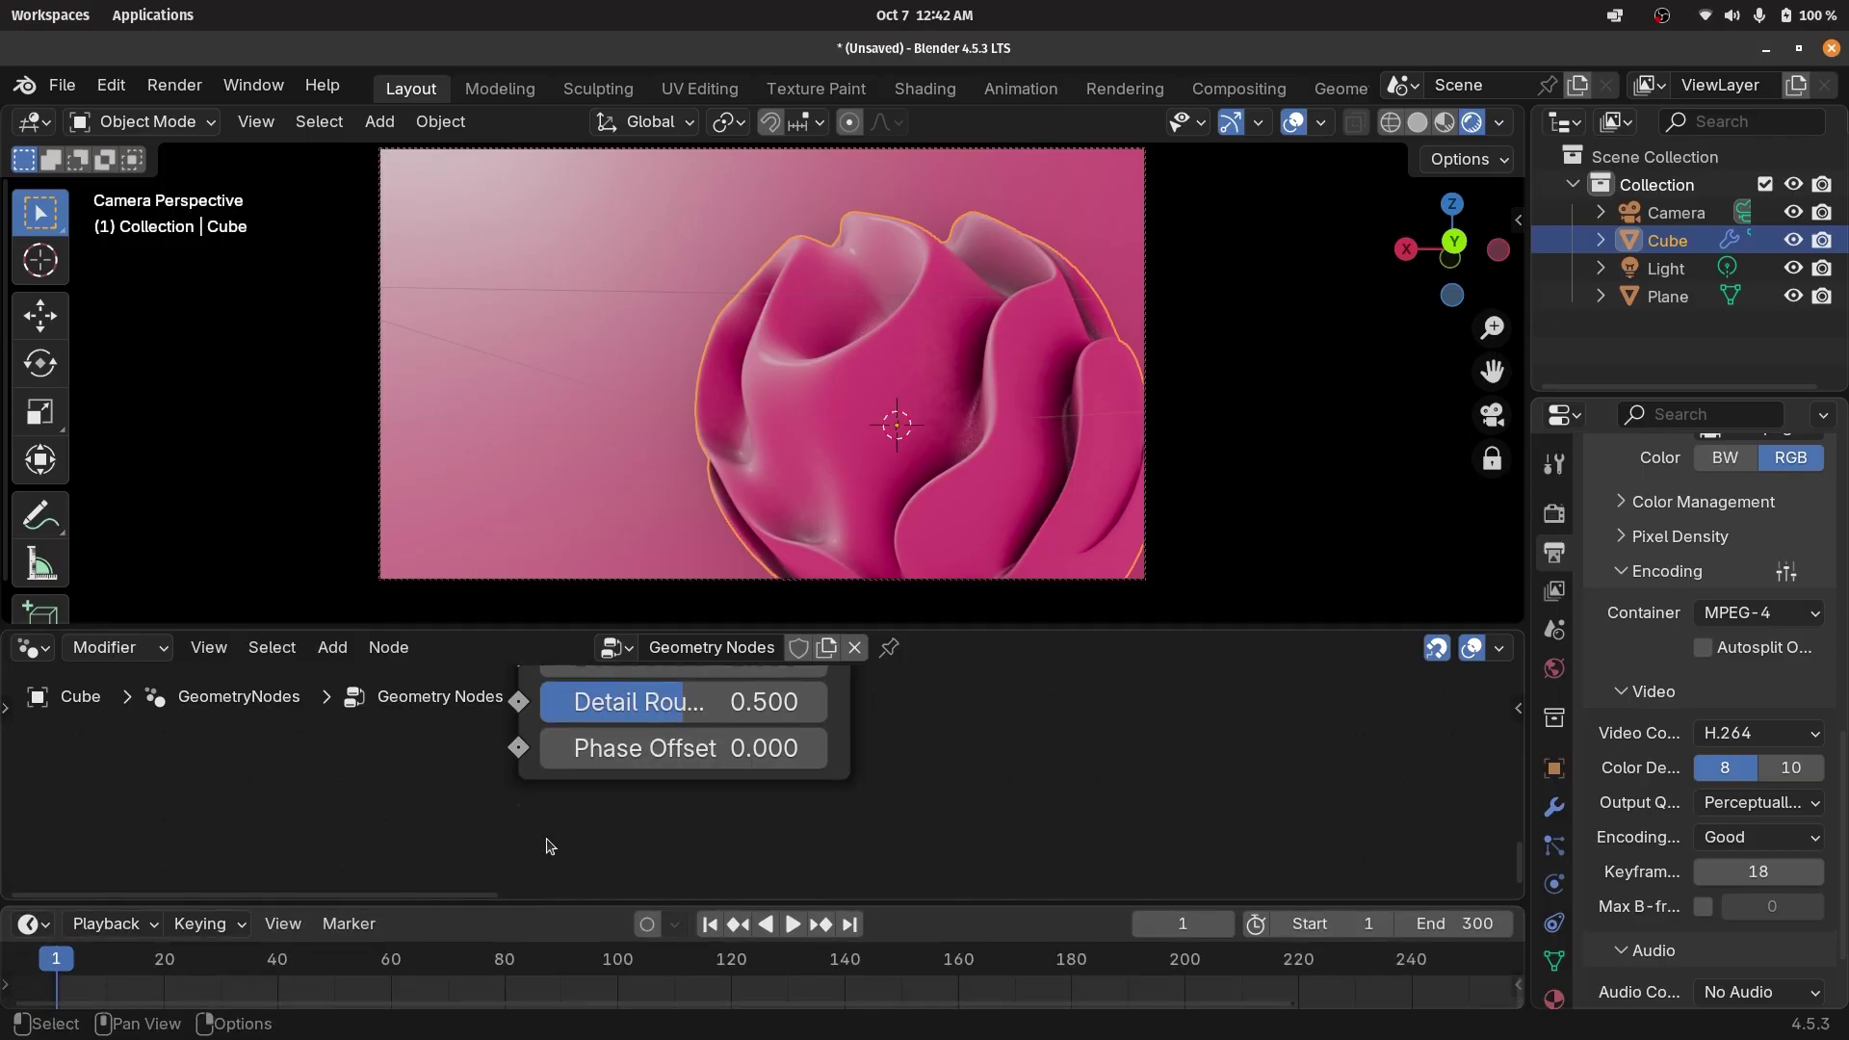
key("Left")
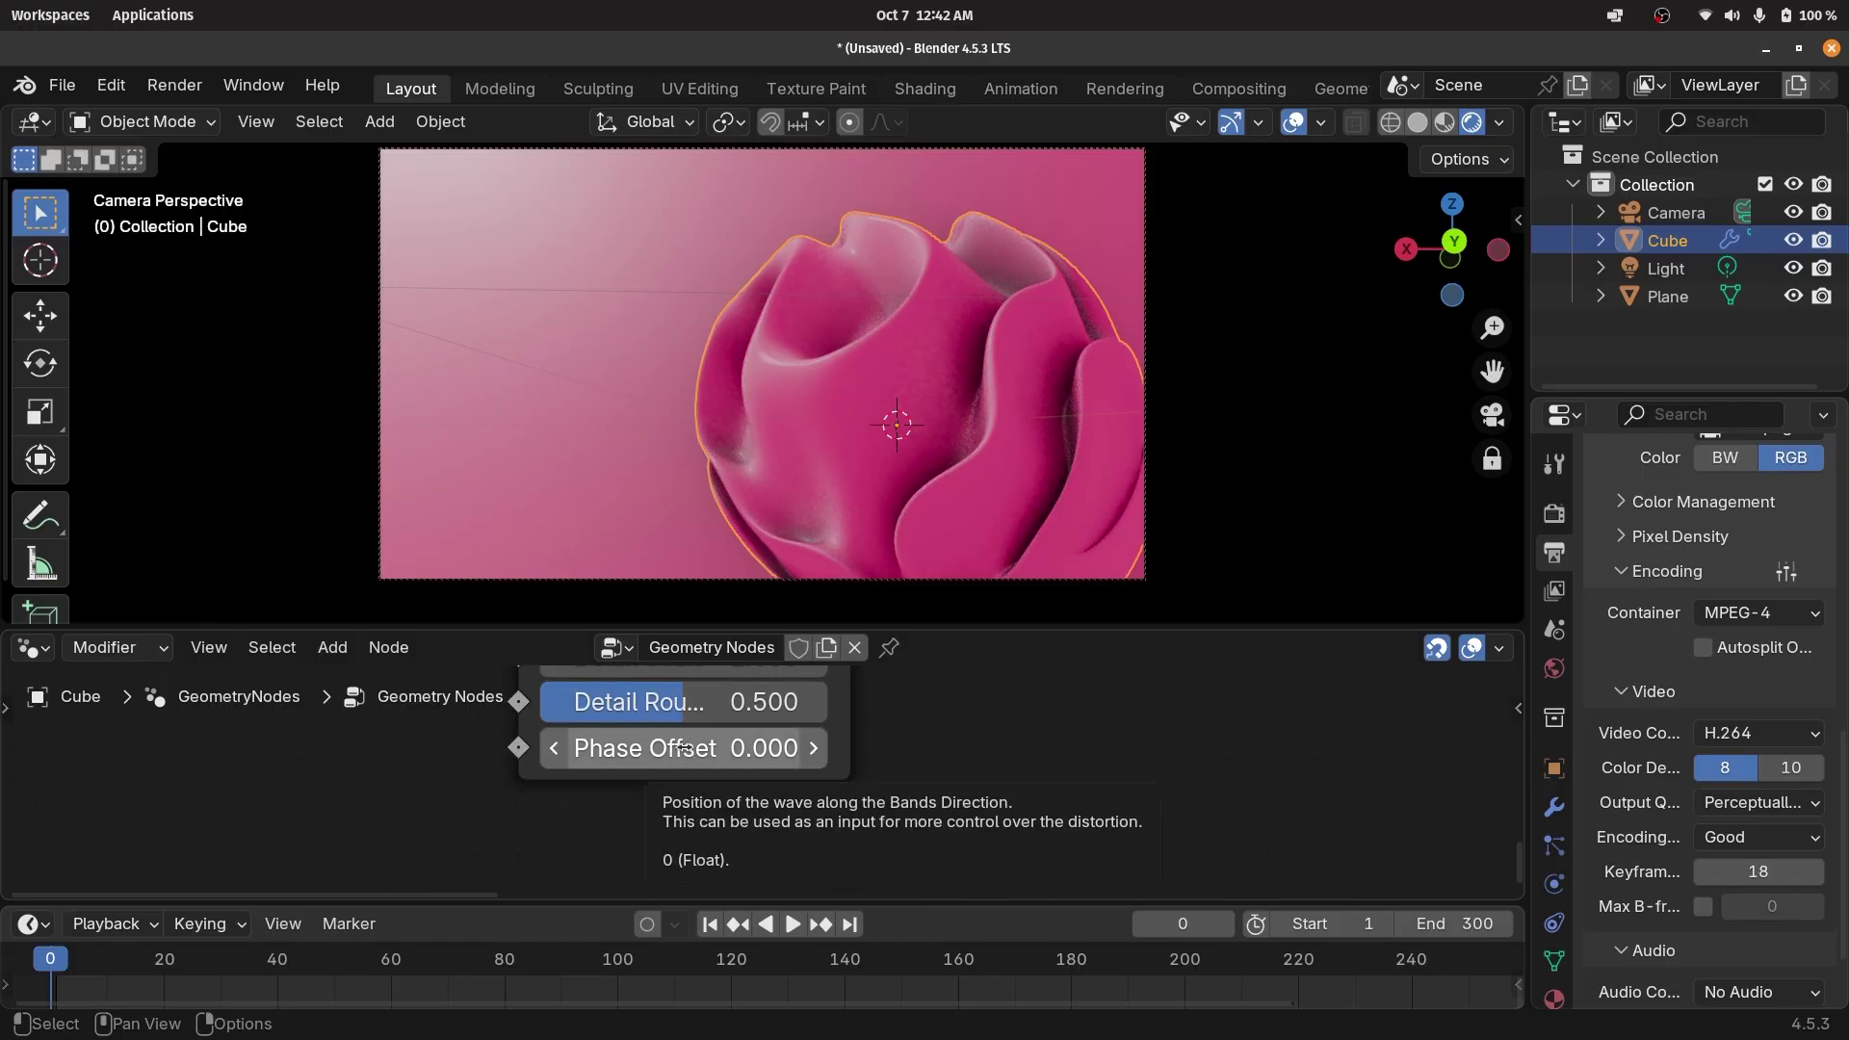
key("i")
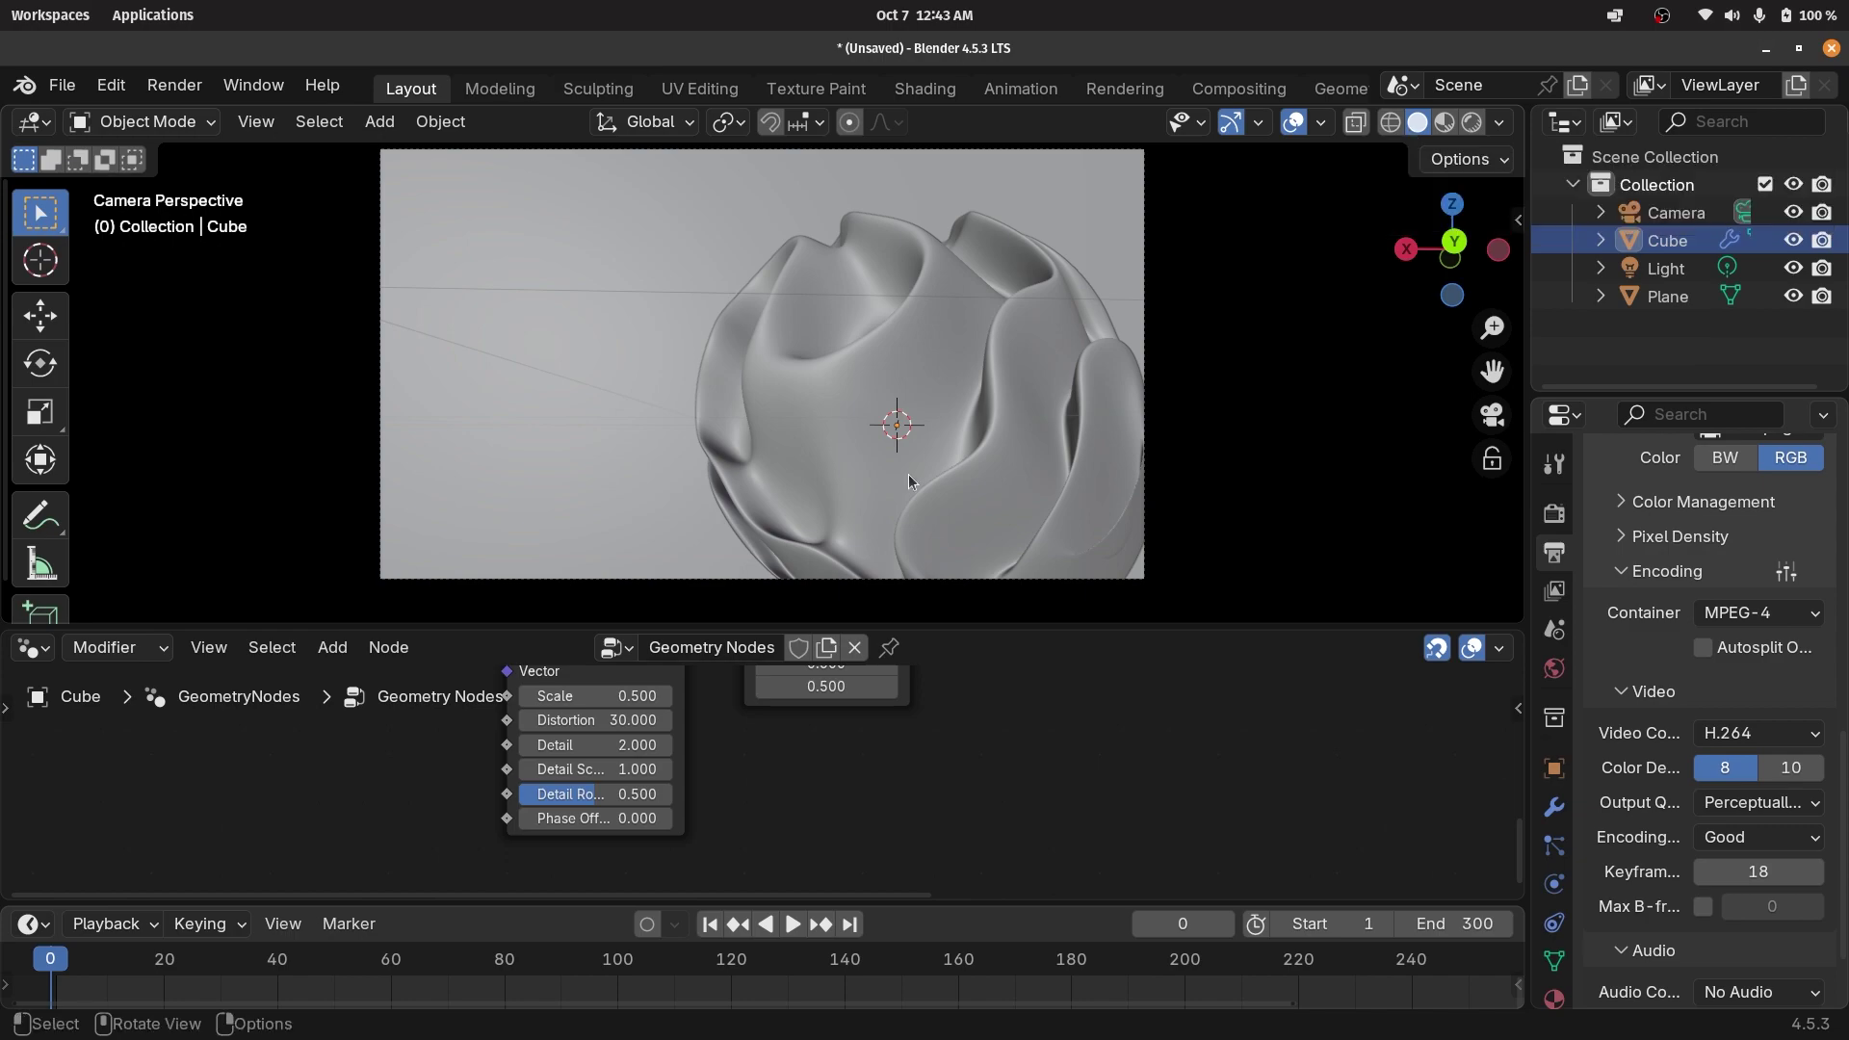
key("i")
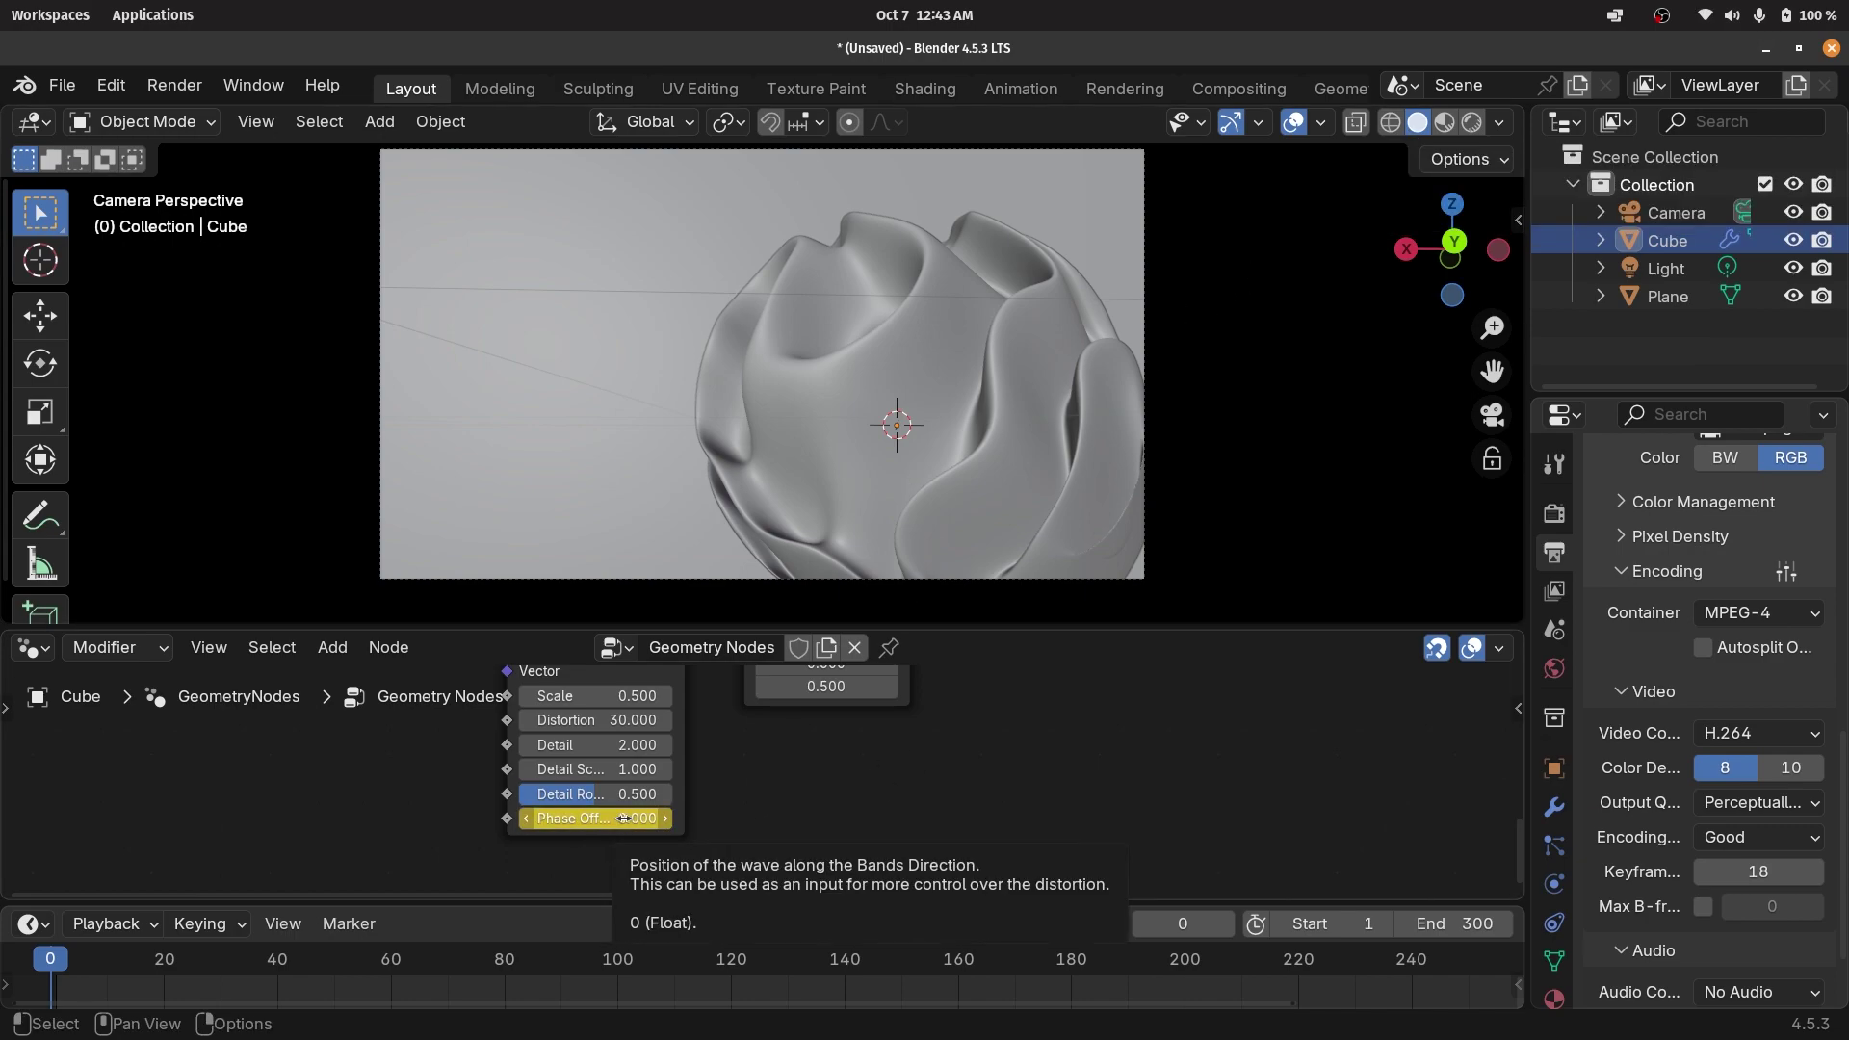
Enlarge the timeline and set the current frame to 300.
scroll(686, 773, "up", 5)
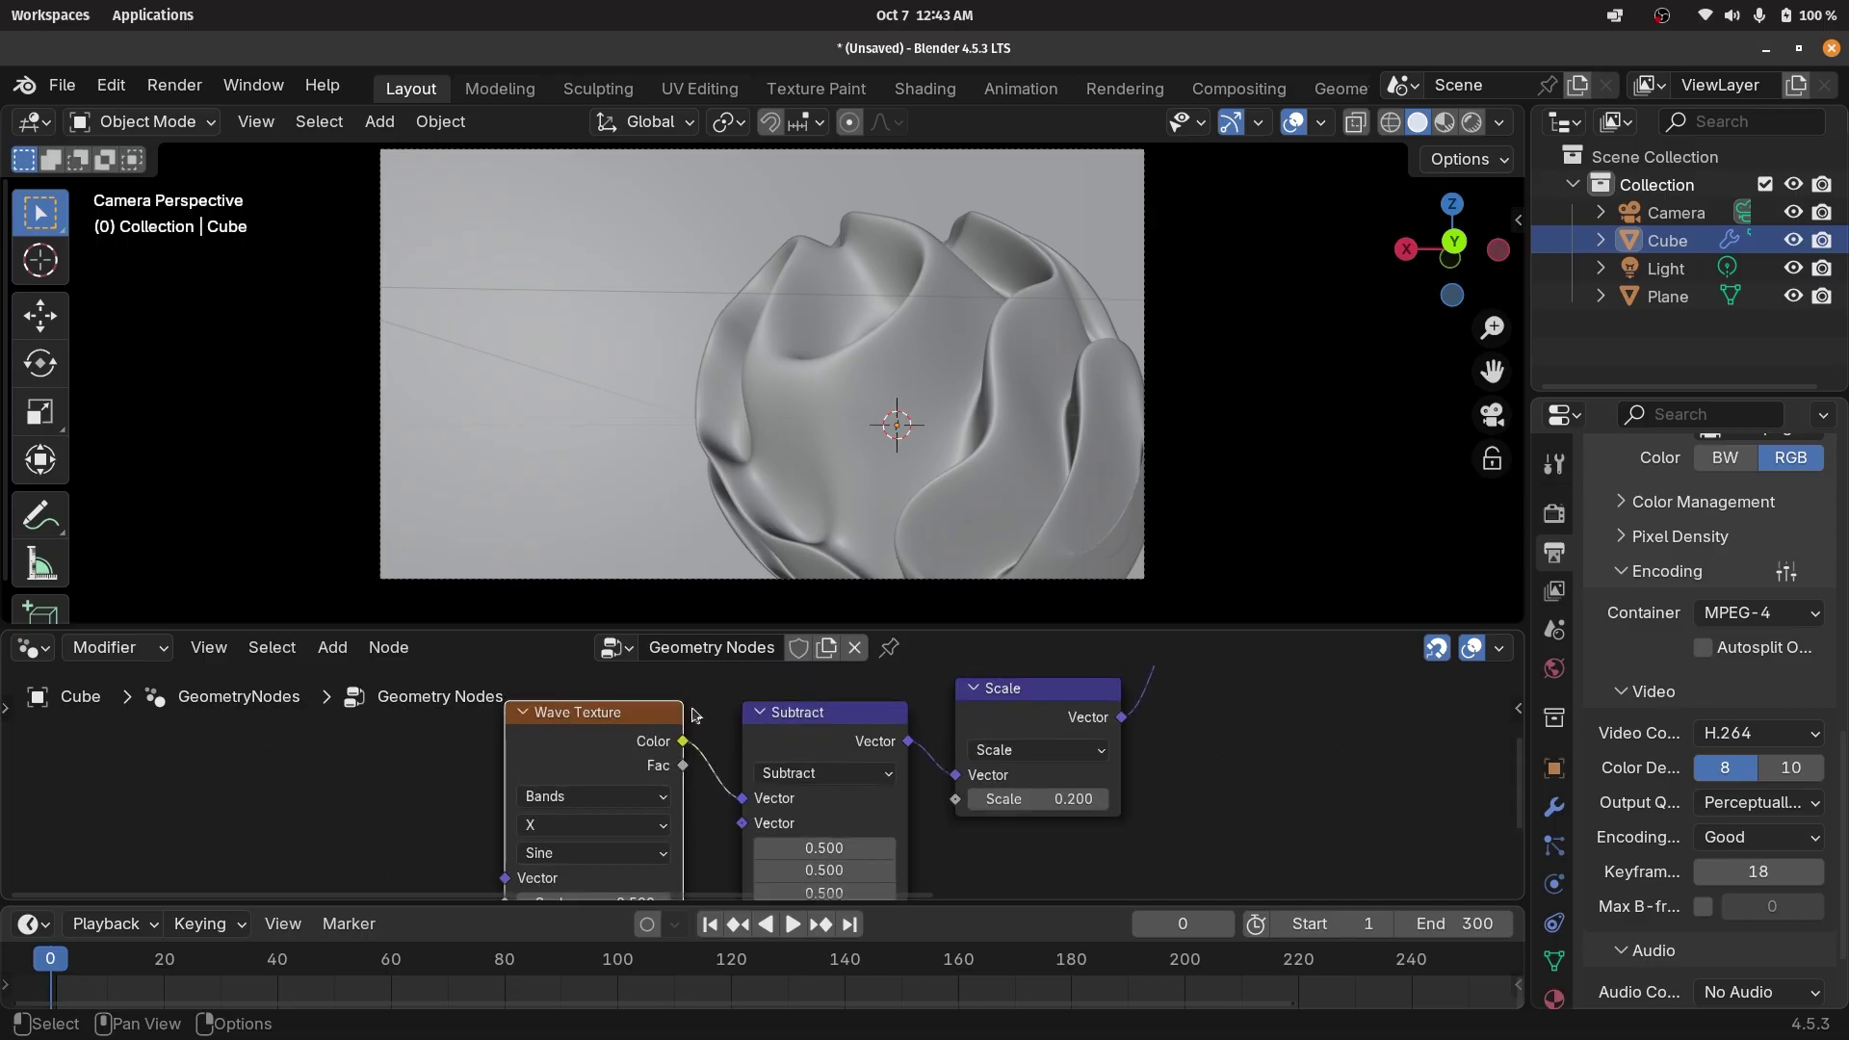
scroll(686, 773, "down", 5)
left_click_drag(472, 903, 472, 856)
middle_click_drag(472, 958, 502, 958)
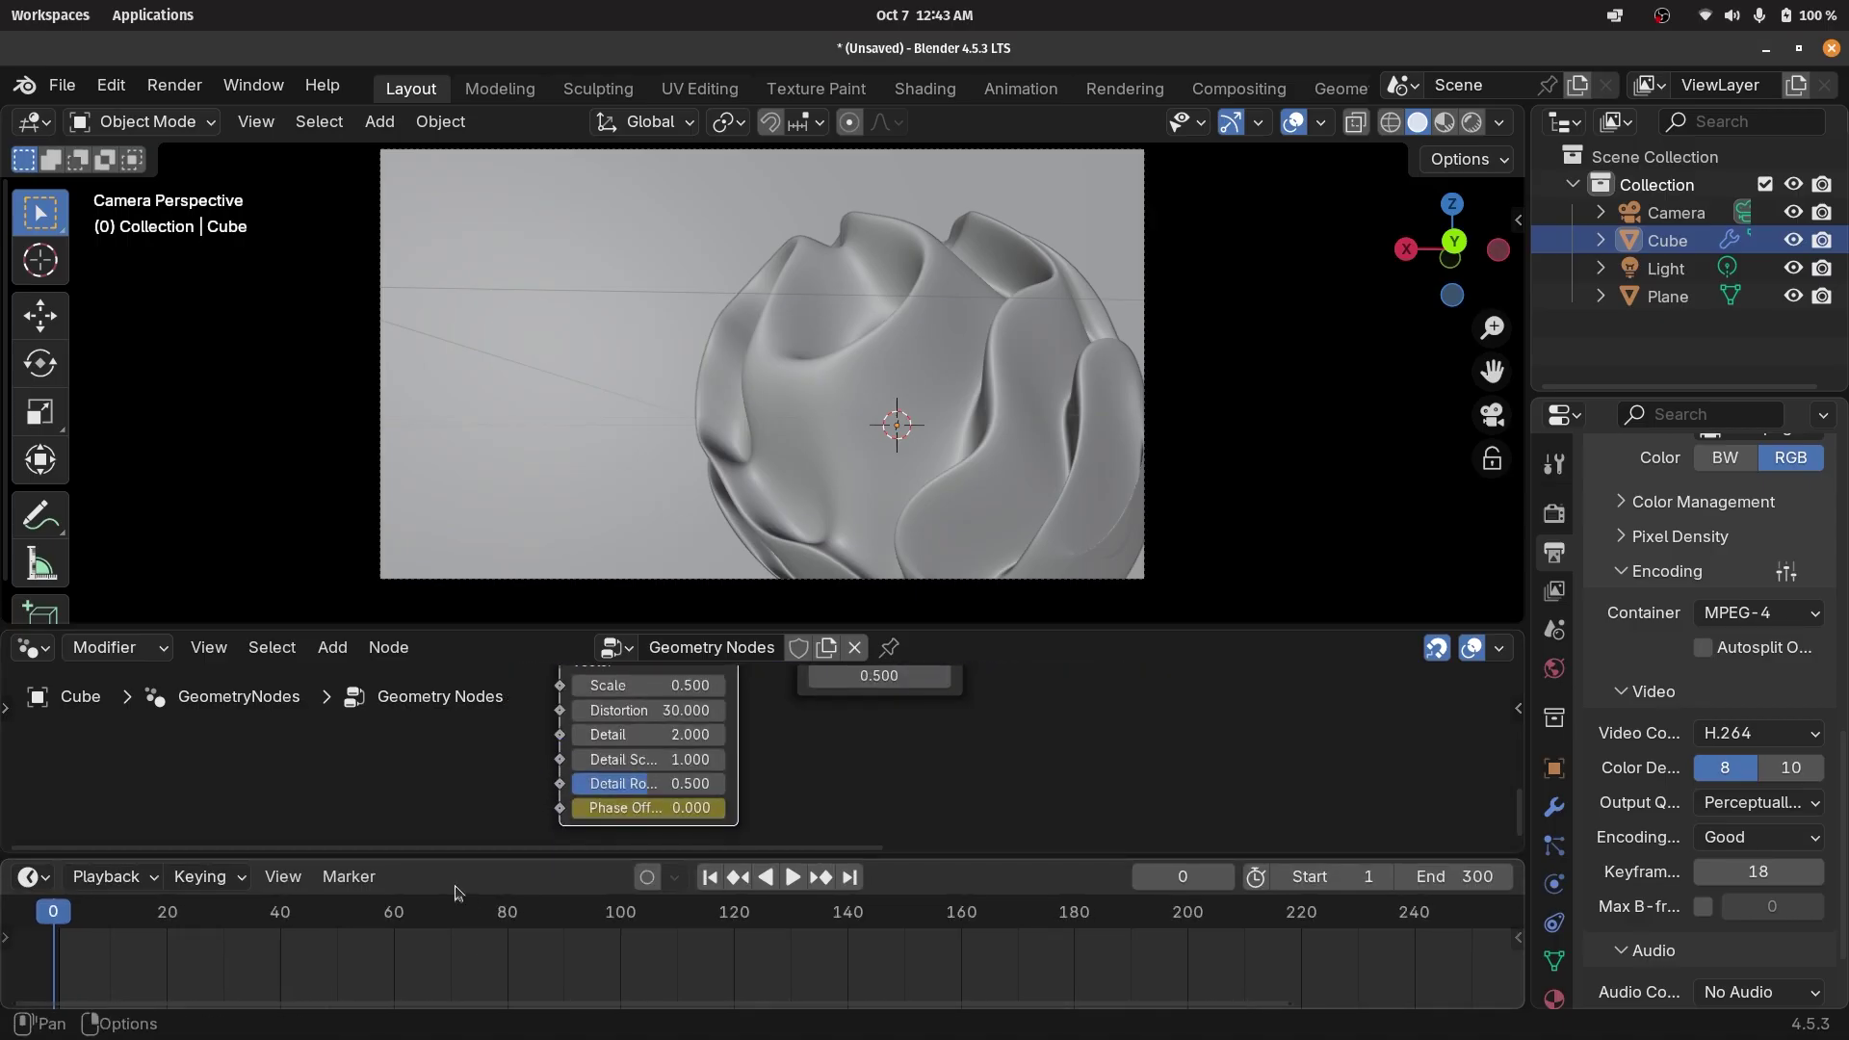
middle_click_drag(764, 771, 812, 959)
scroll(1083, 929, "down", 10, "ctrl")
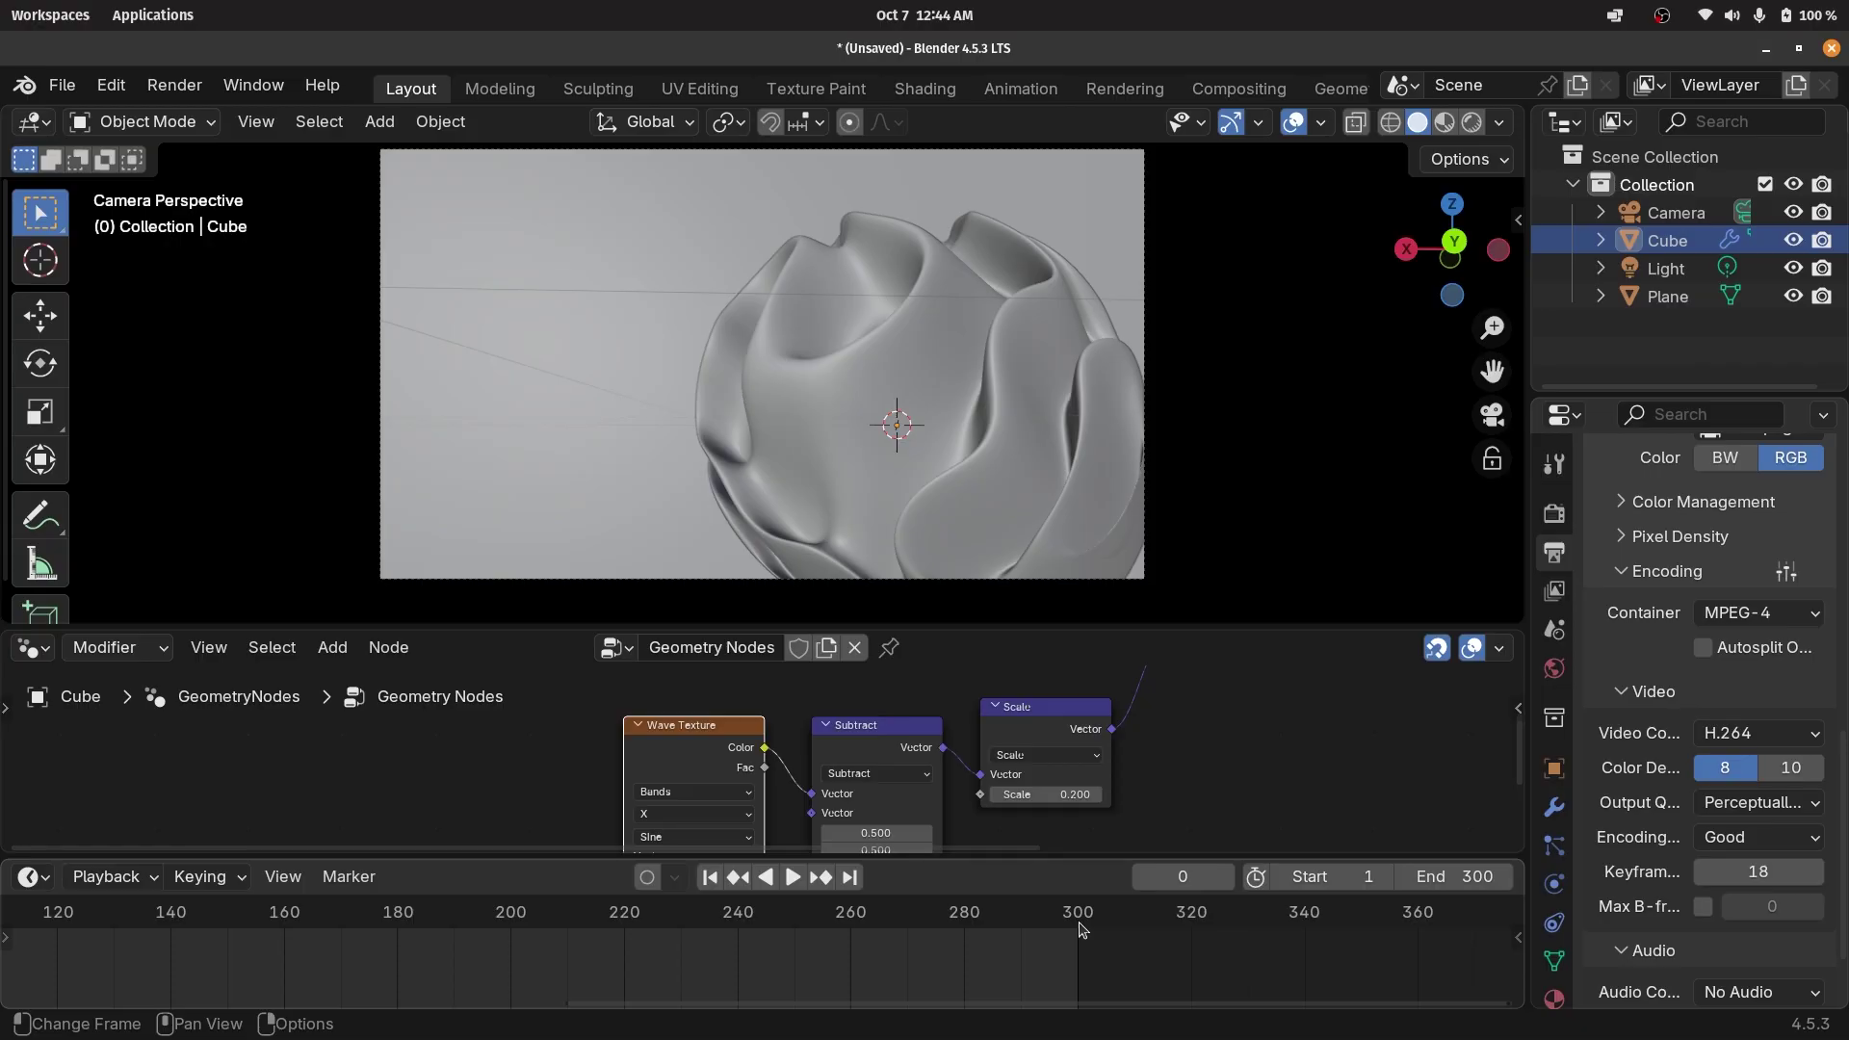
left_click(1082, 929)
Set the Wave Texture's Phase Offset to 2*pi at frame 300.
scroll(826, 807, "down", 5)
scroll(825, 807, "left", 3)
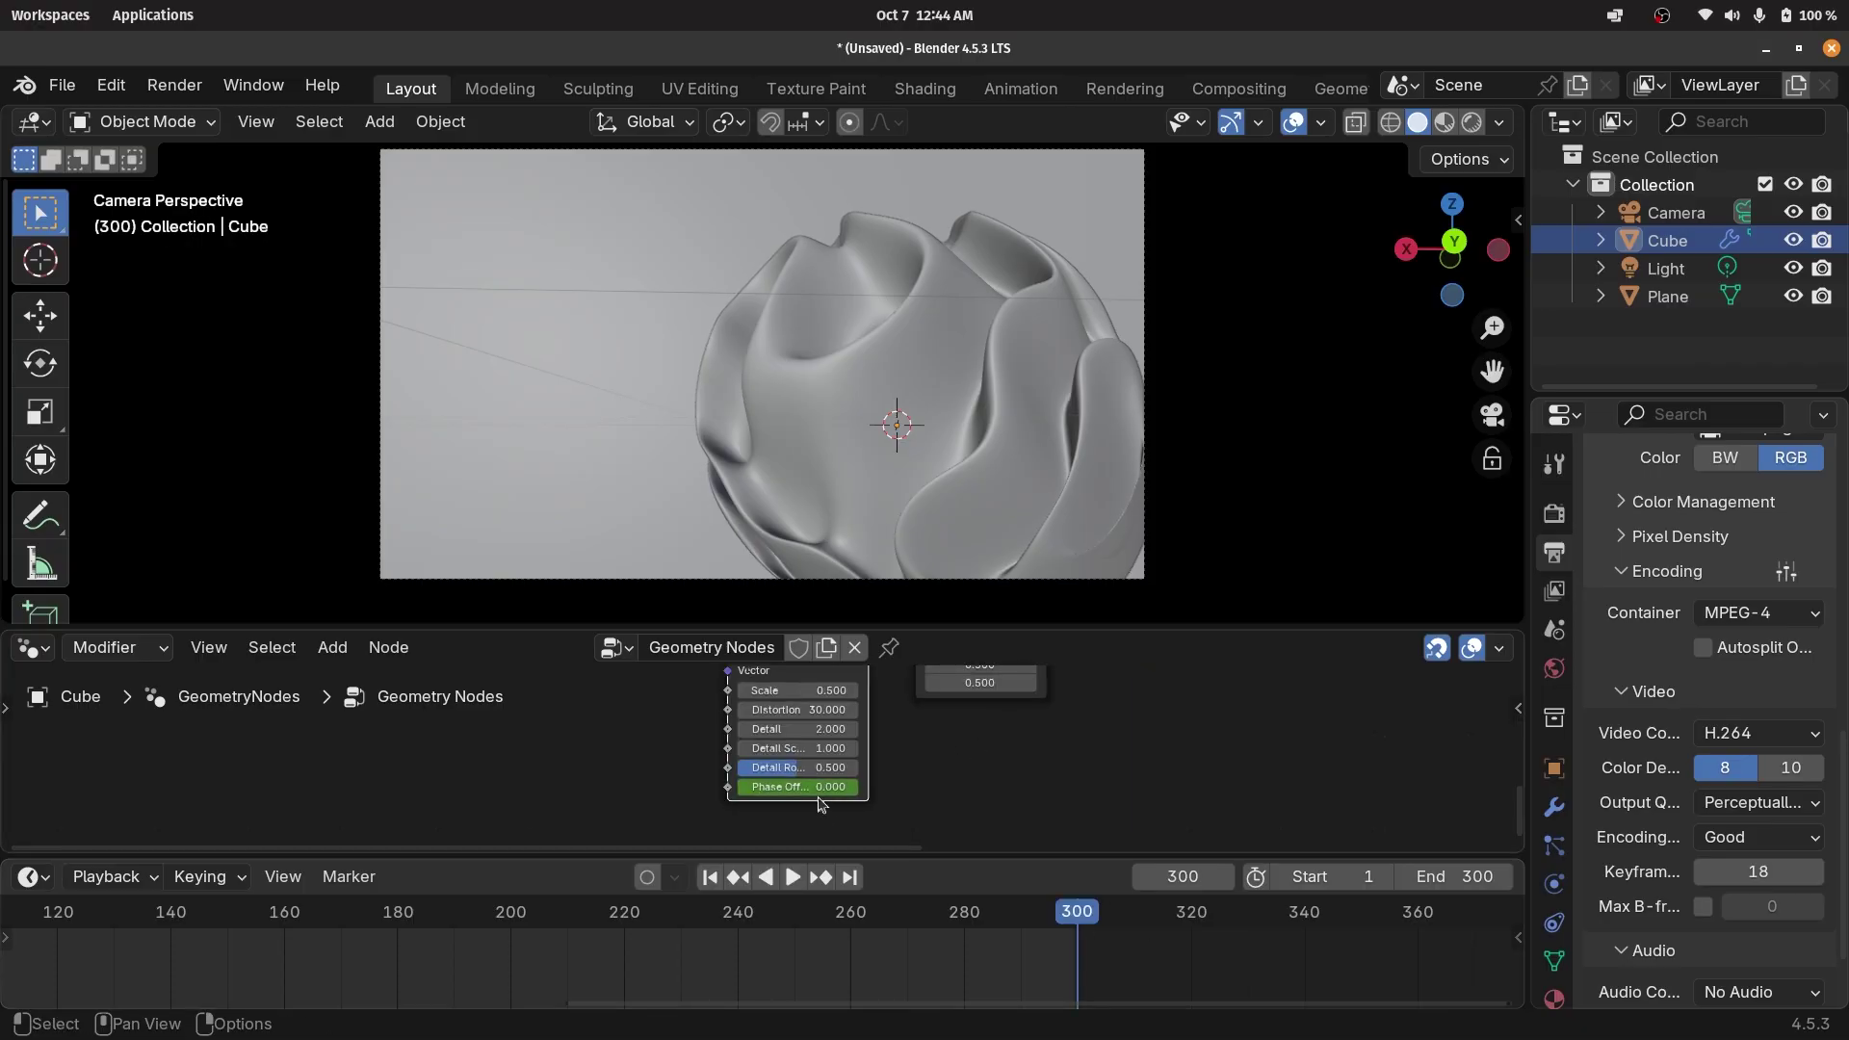
left_click(815, 788)
type("2*")
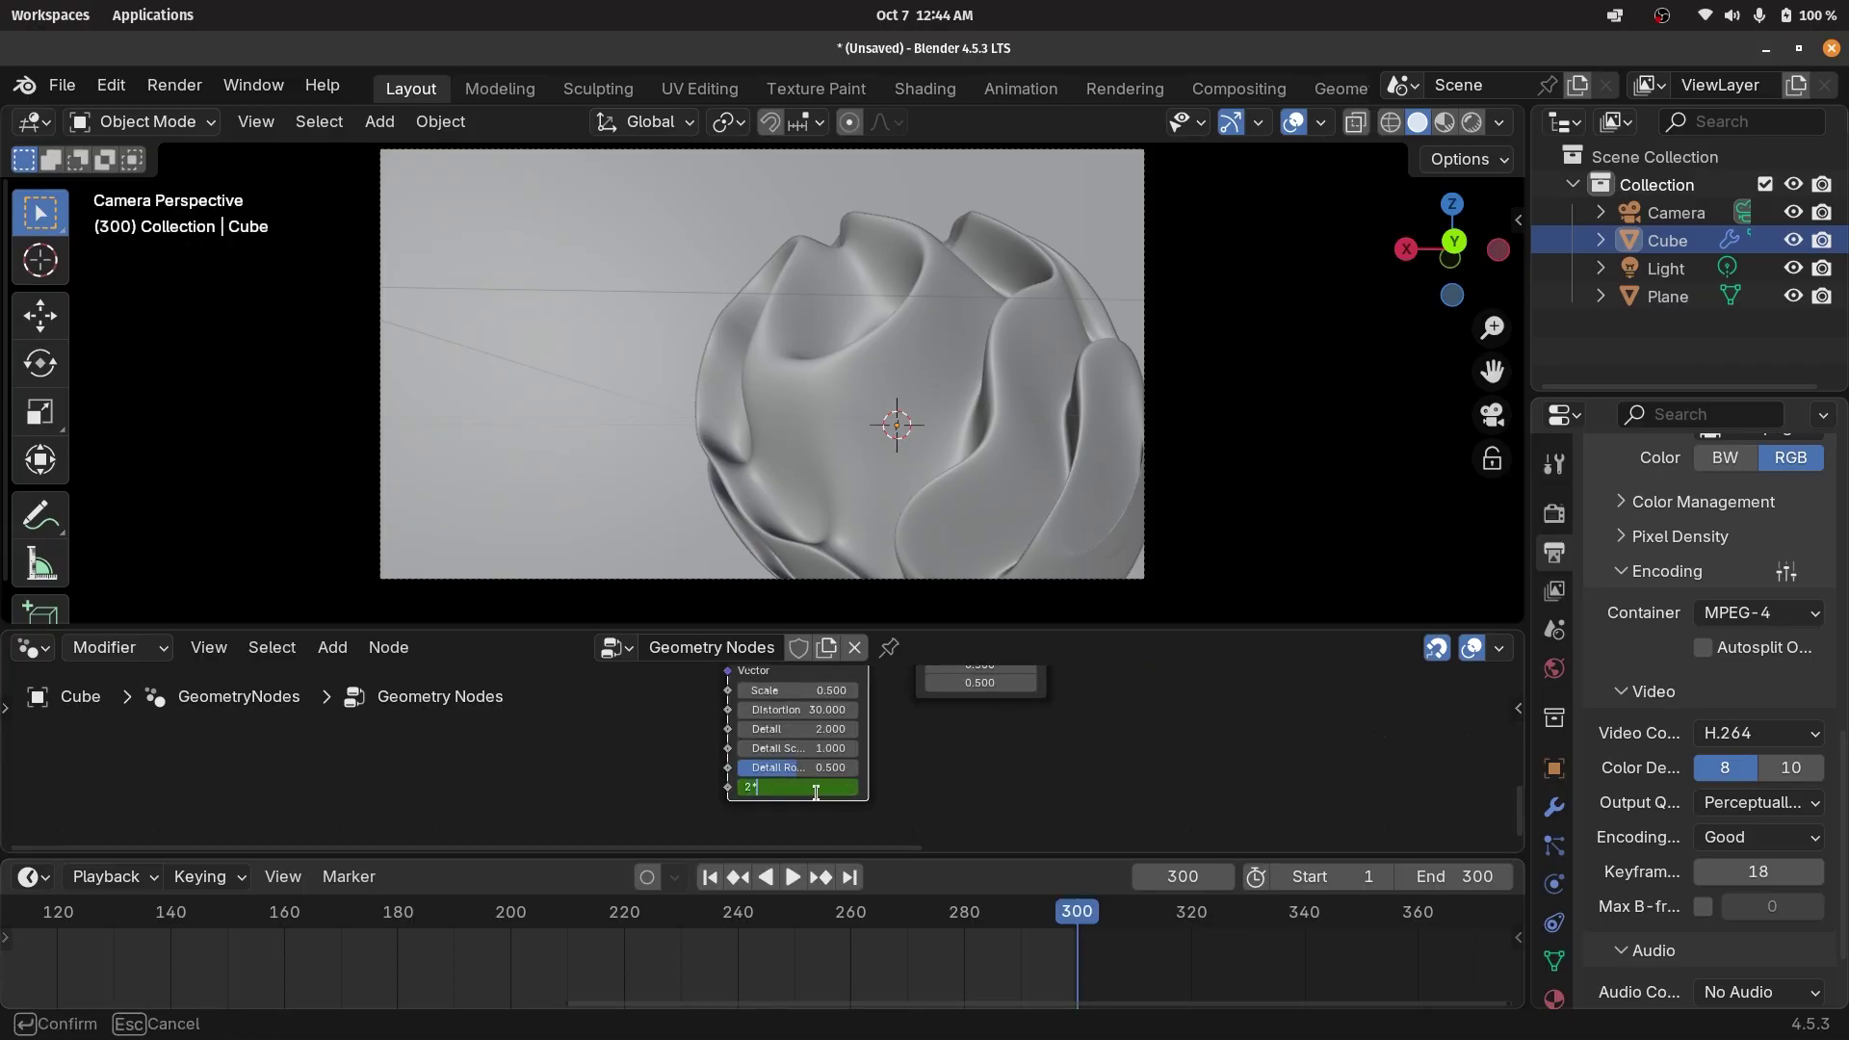
type("pi")
key("Return")
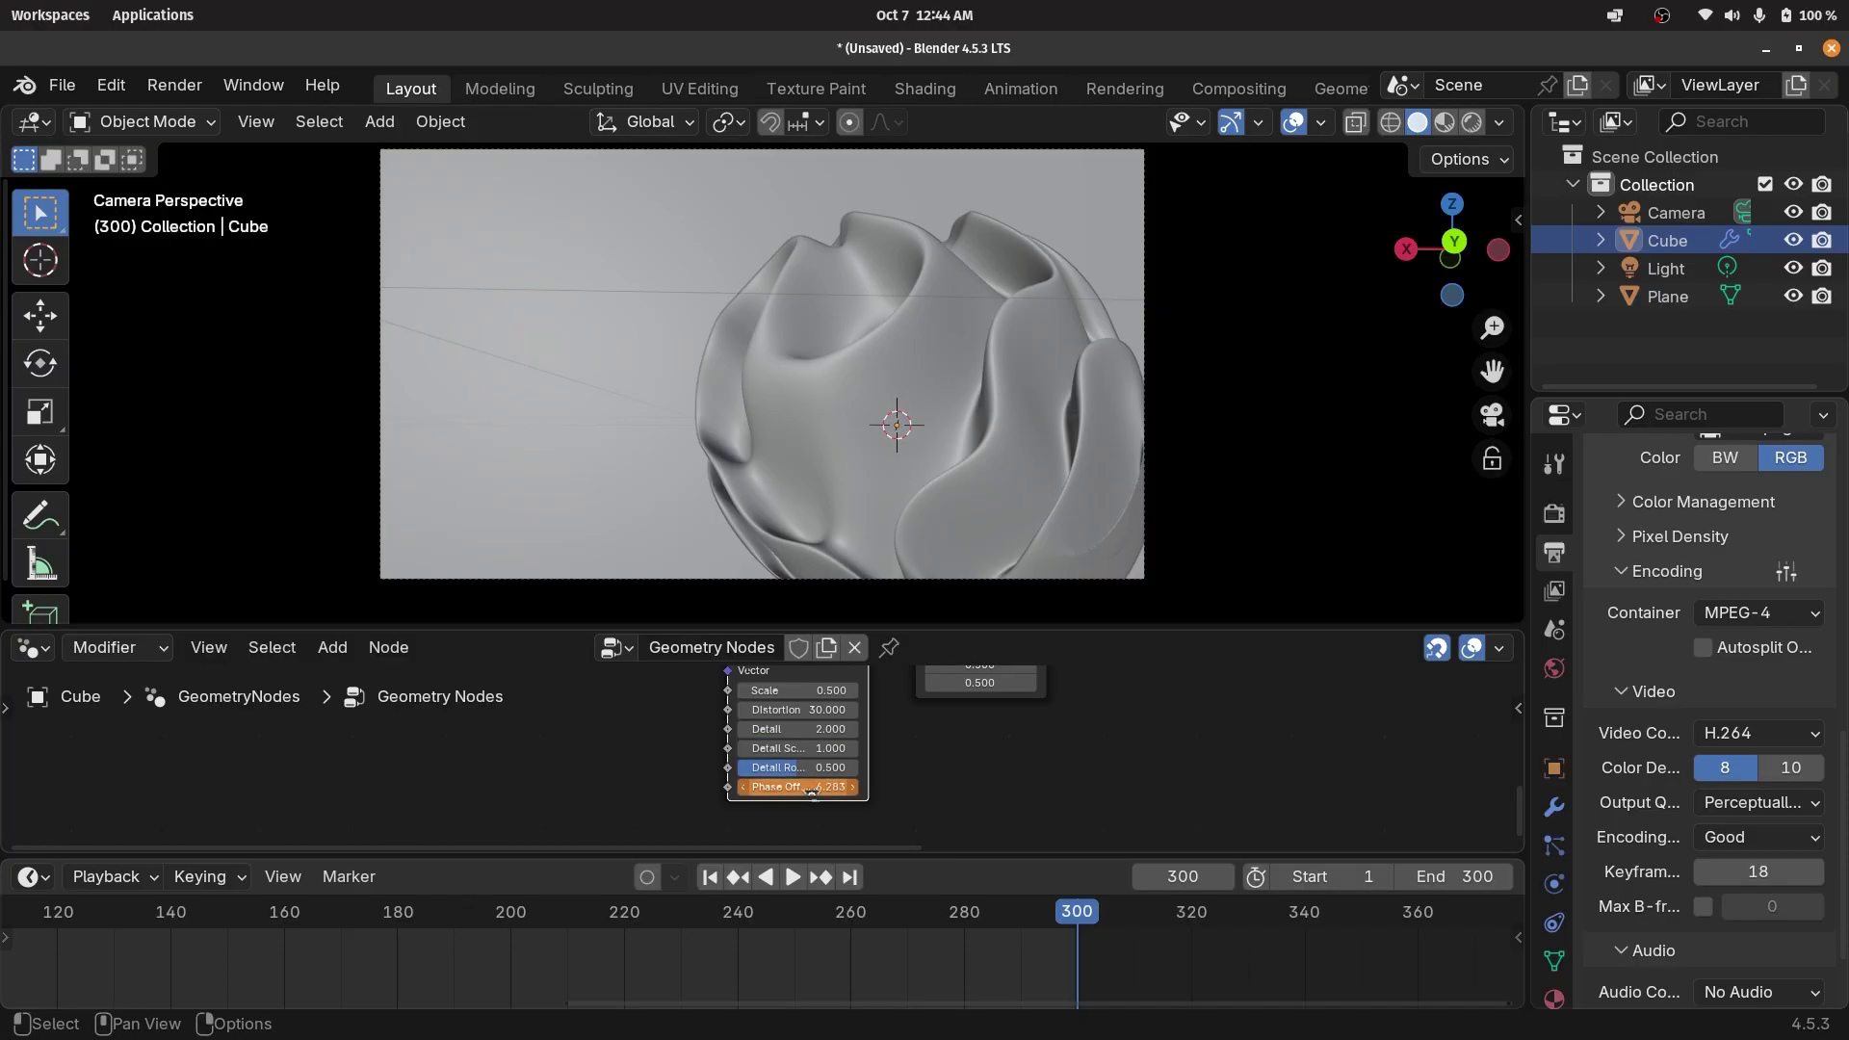
Keyframe the Wave Texture's Phase Offset at frame 300 and set the sphere's keyframe interpolation to Linear.
key("i")
left_click(956, 366)
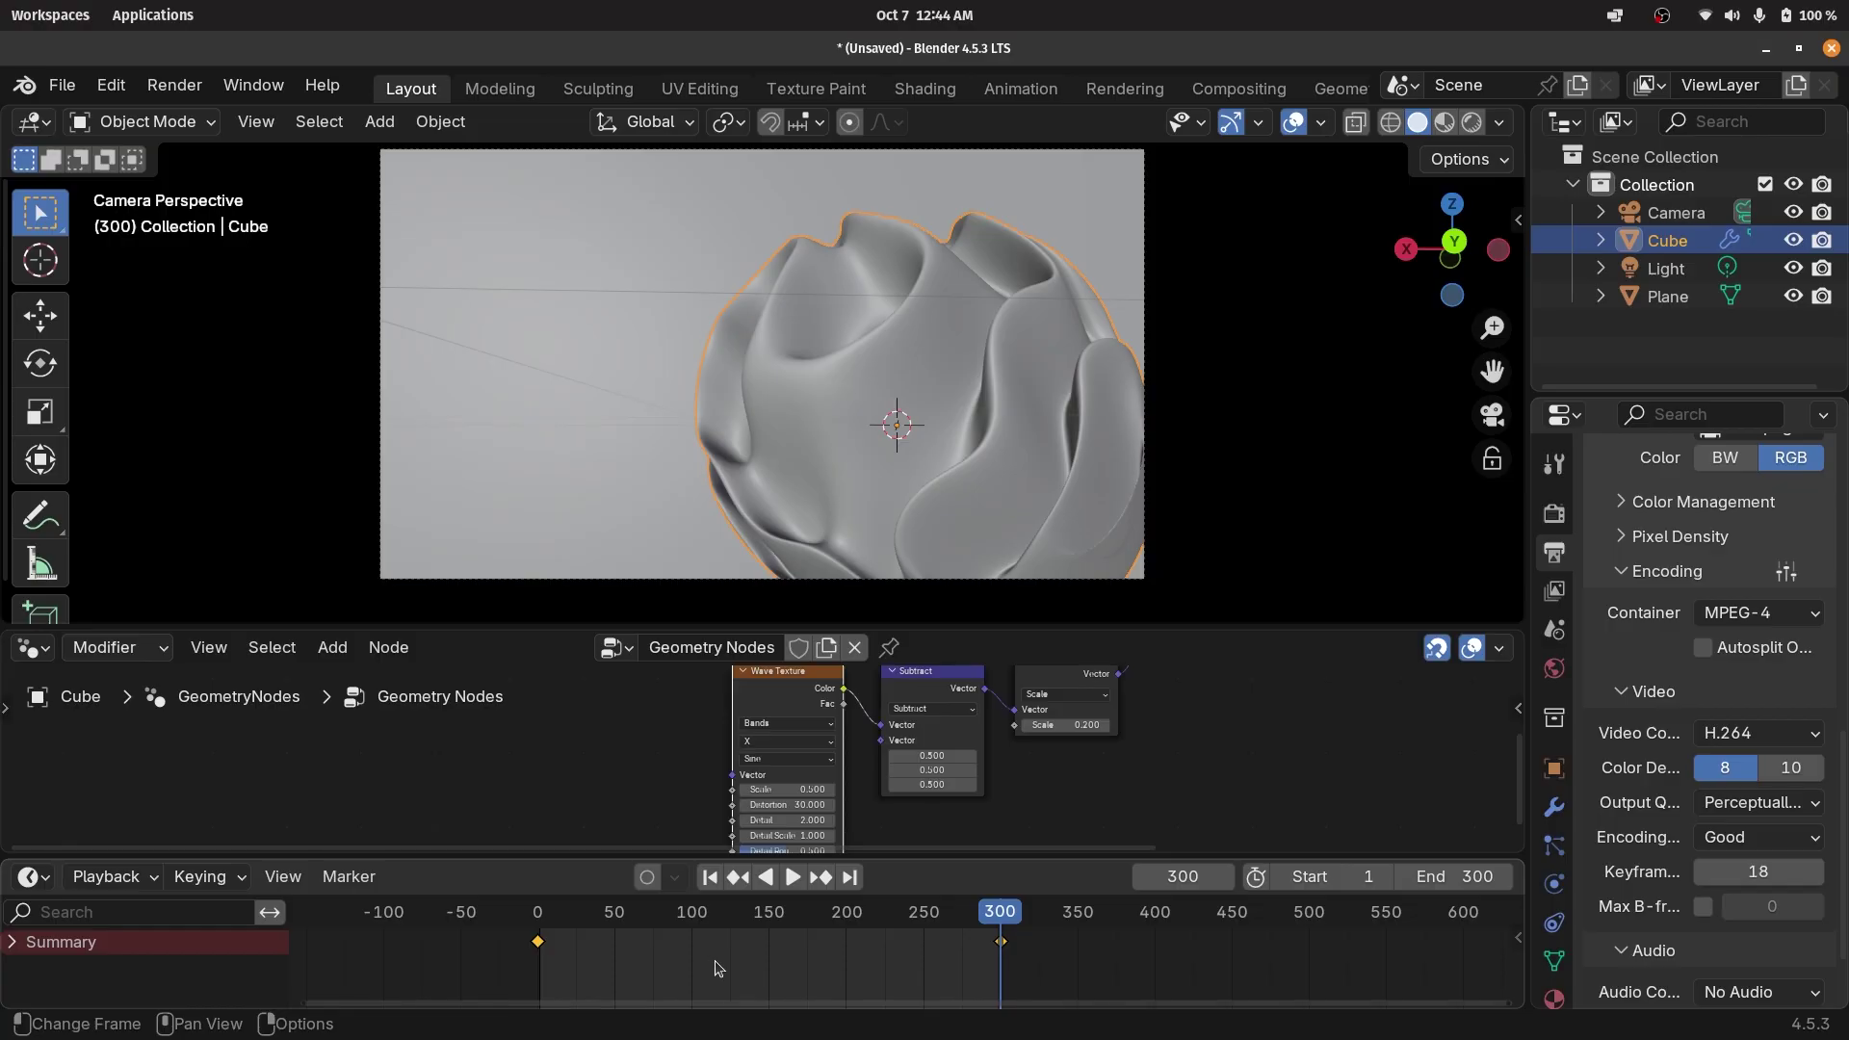
key("t")
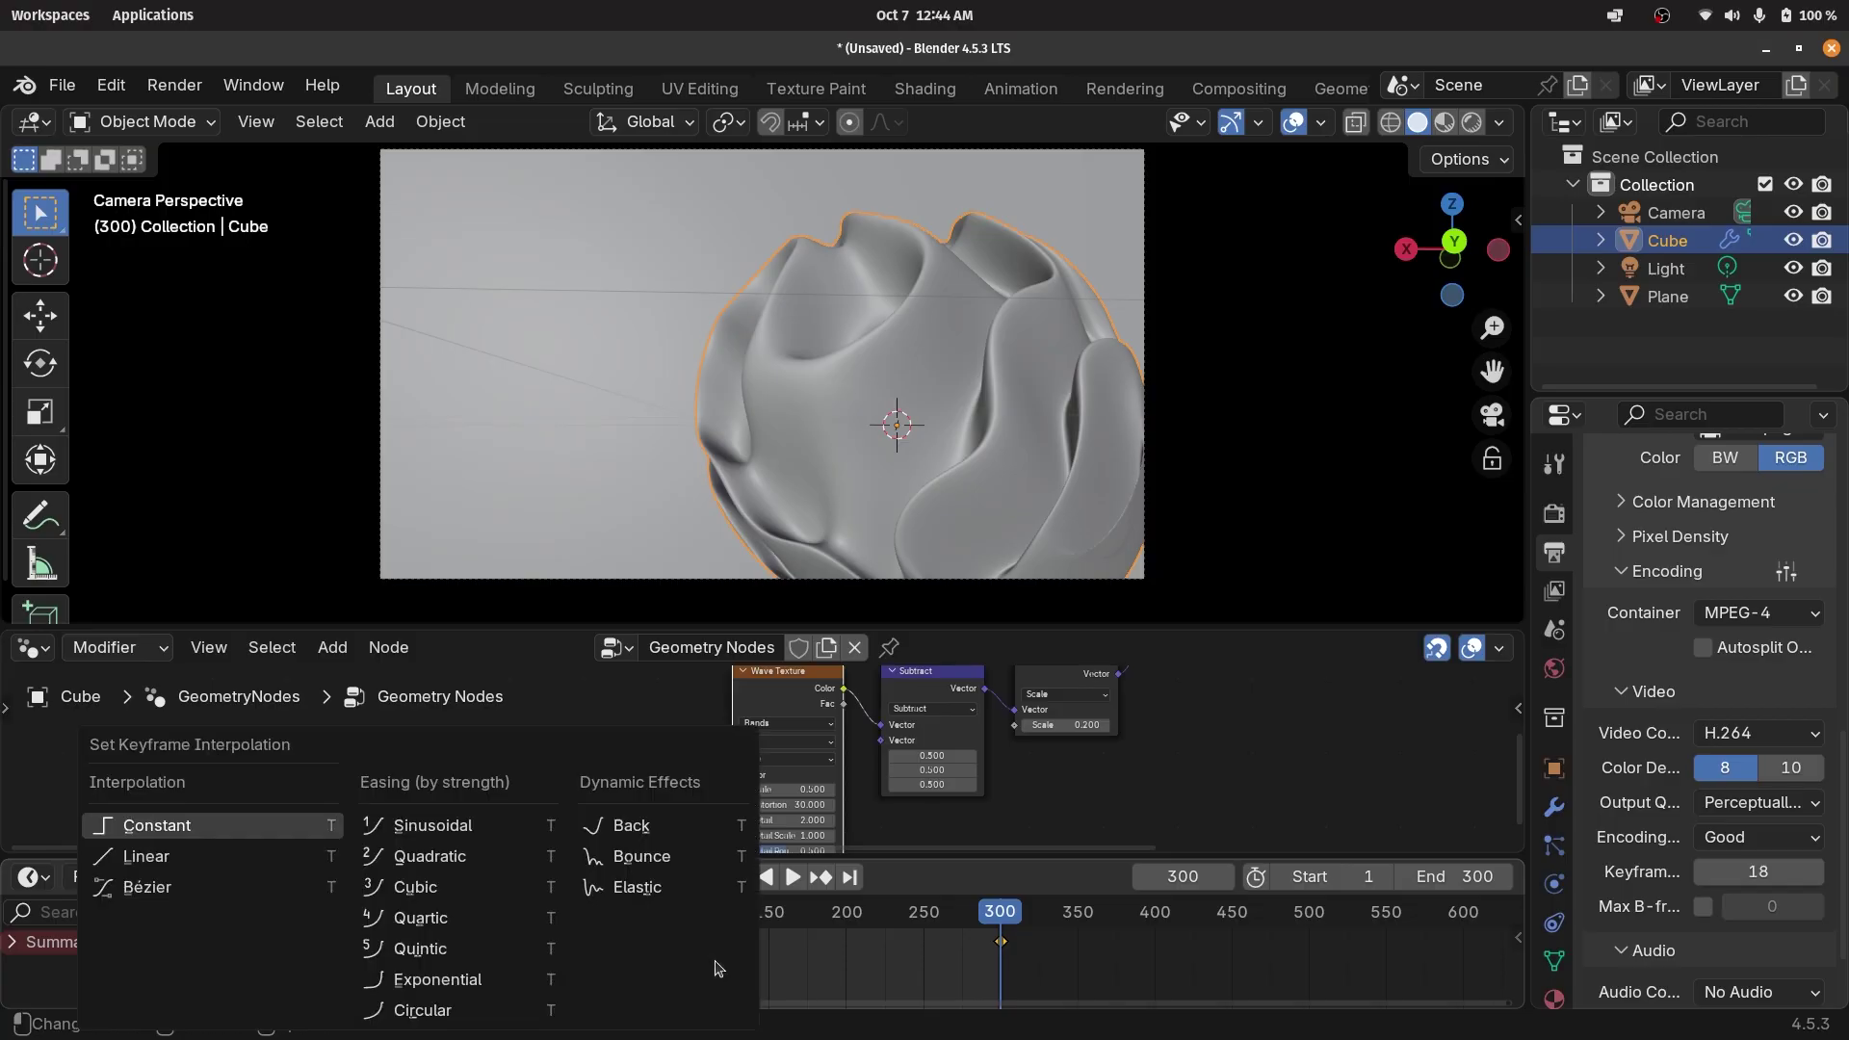
left_click(258, 860)
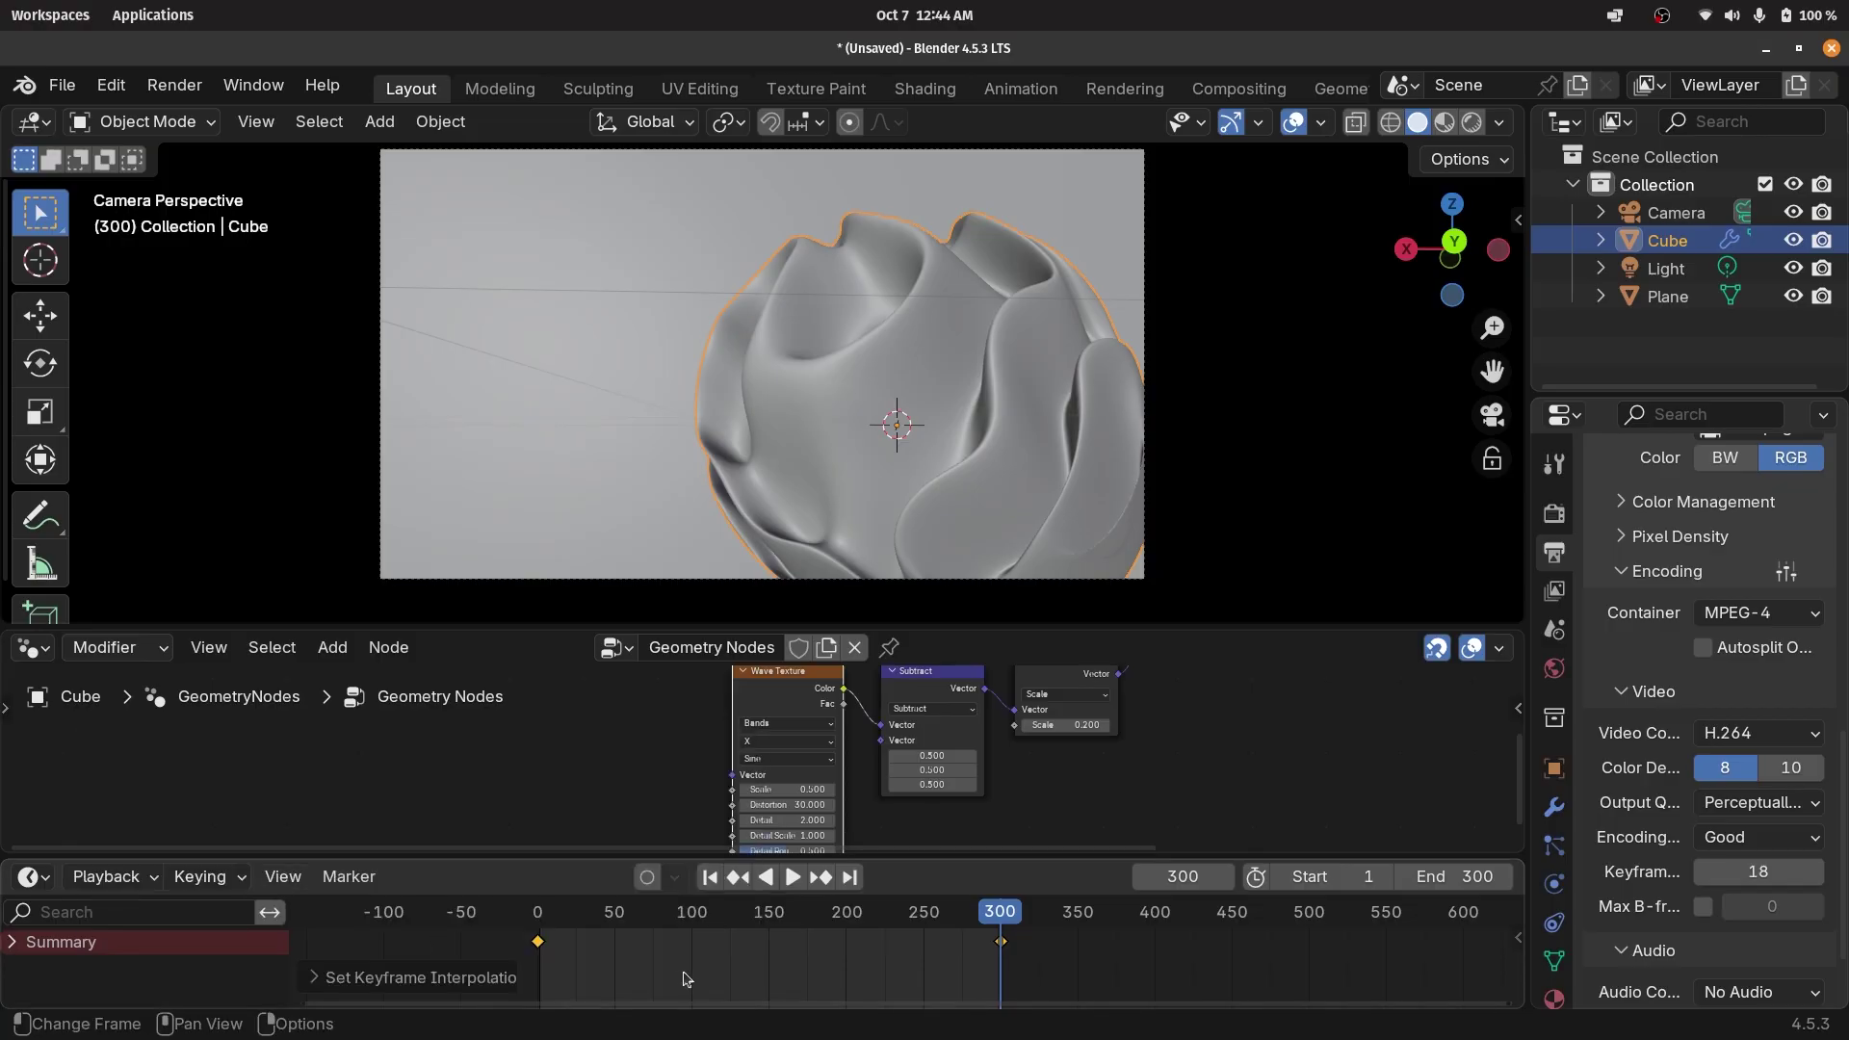
Preview the sphere's wave animation from the beginning of the timeline, stopping after several frames.
left_click(544, 924)
key("space")
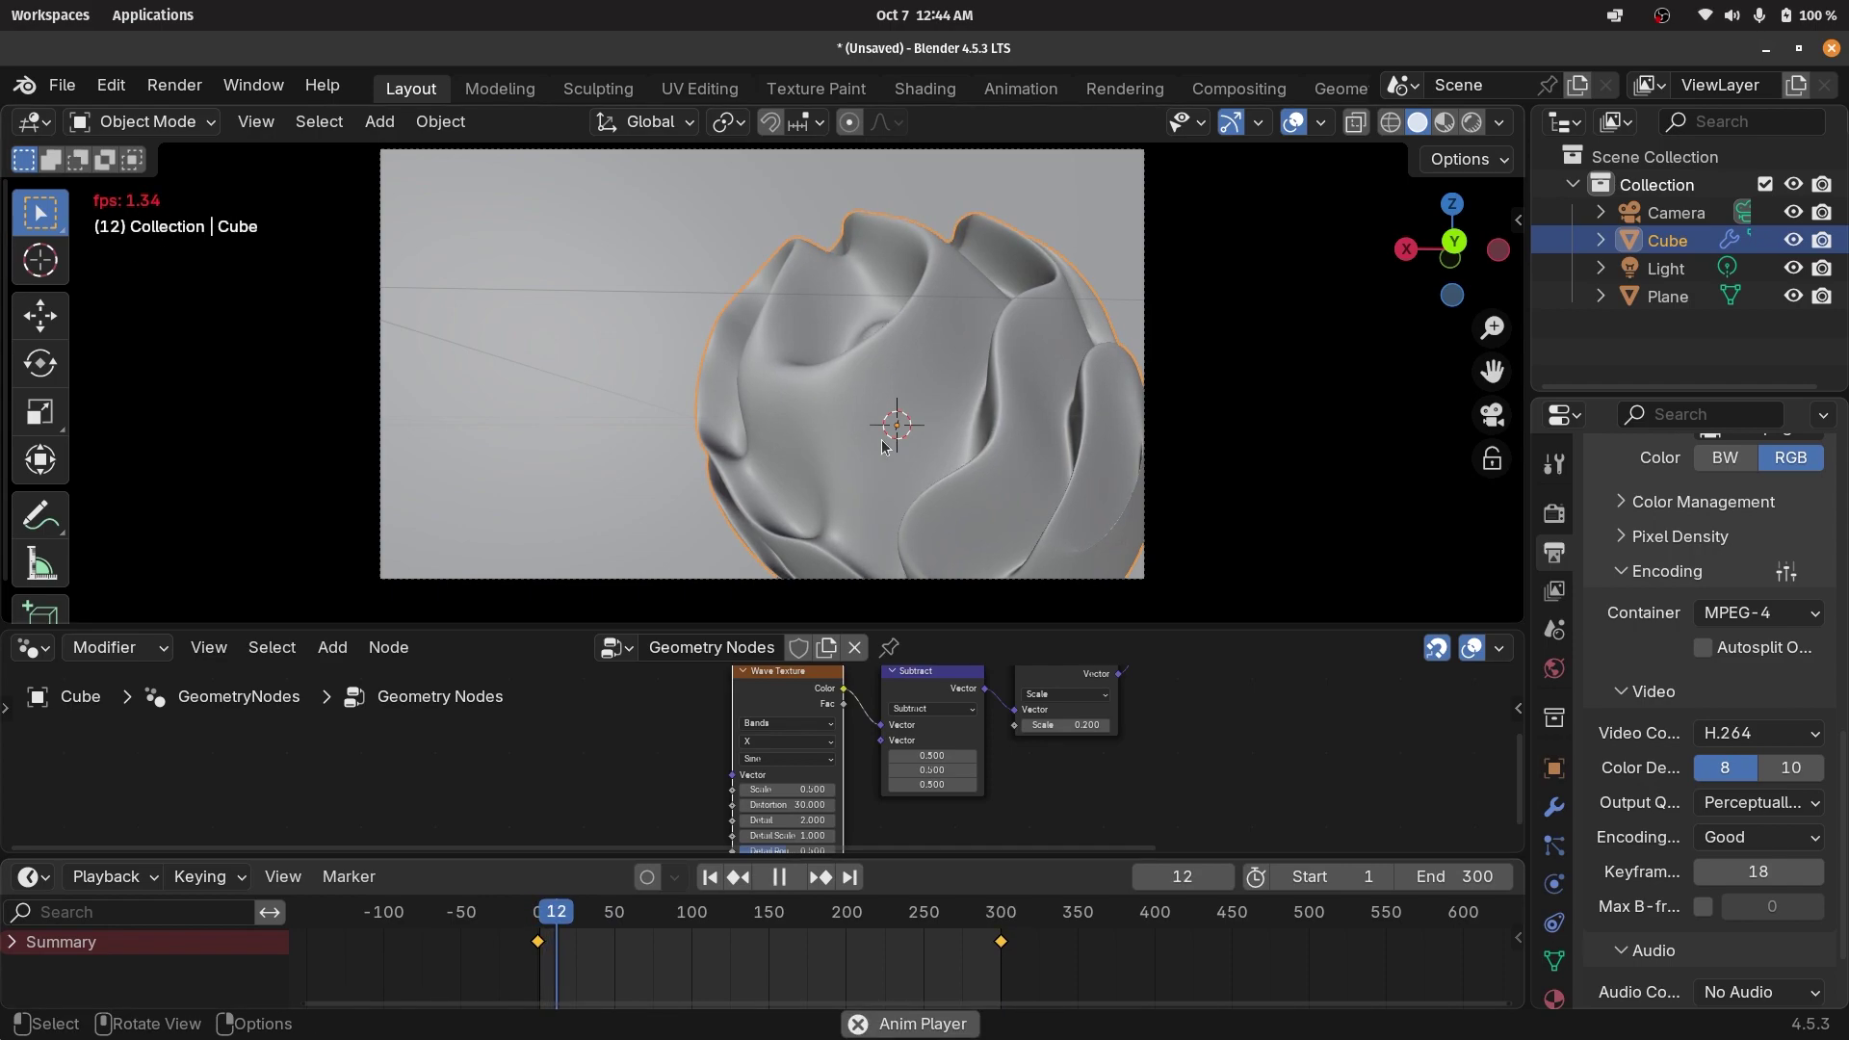
key("space")
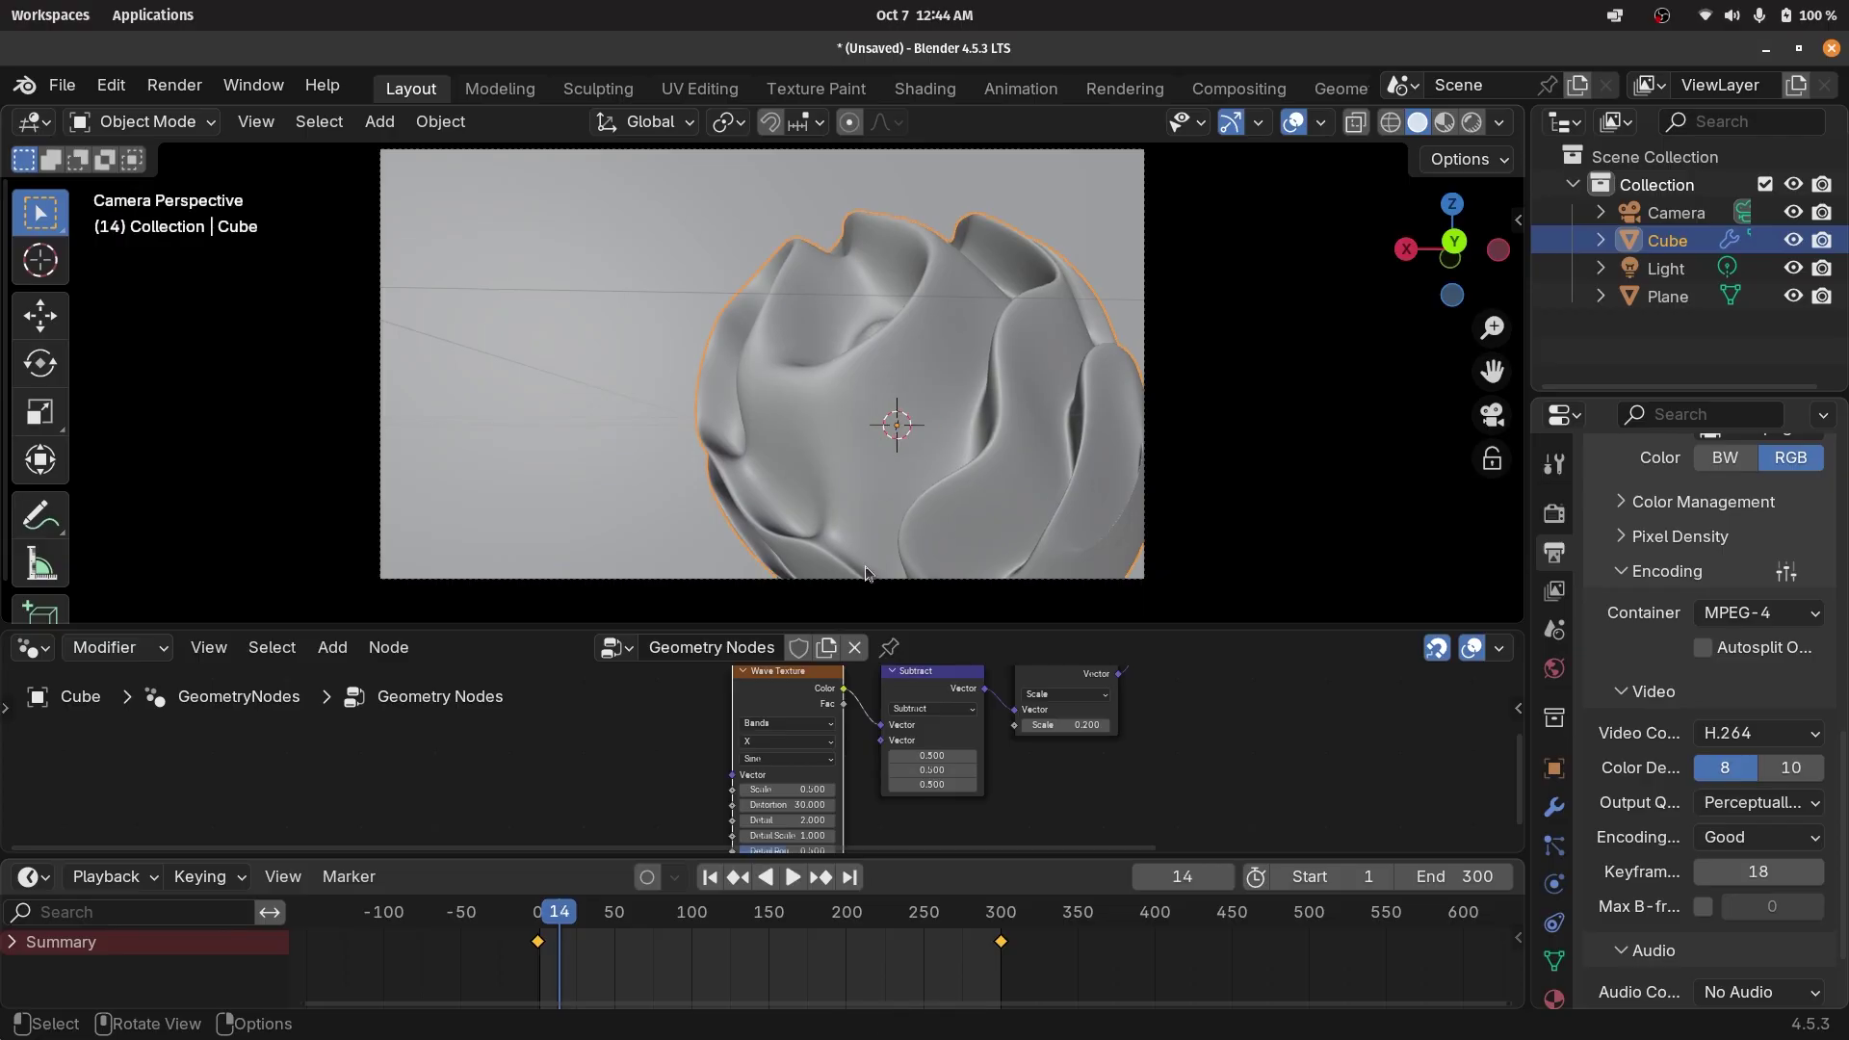
Set the Ico Sphere's Subdivisions to 6 and play a short preview of the animation.
scroll(545, 733, "up", 5)
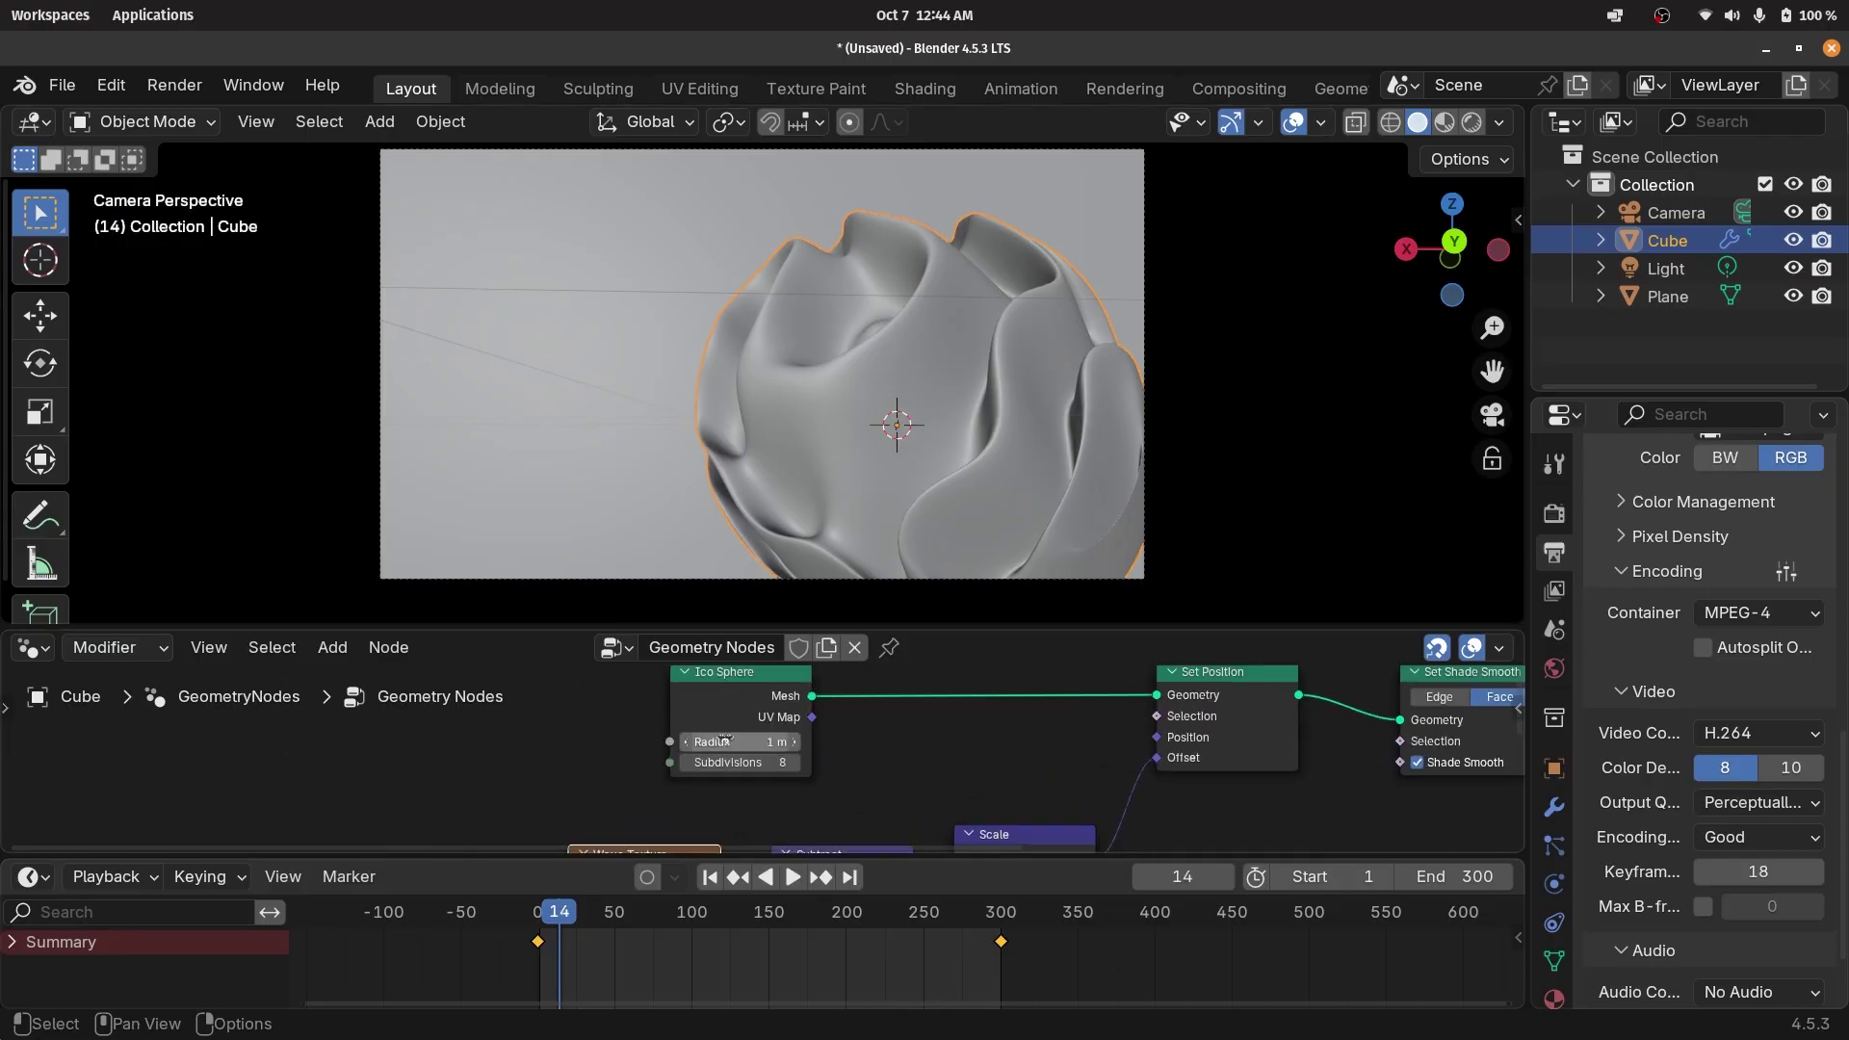
left_click(726, 764)
type("6")
key("Return")
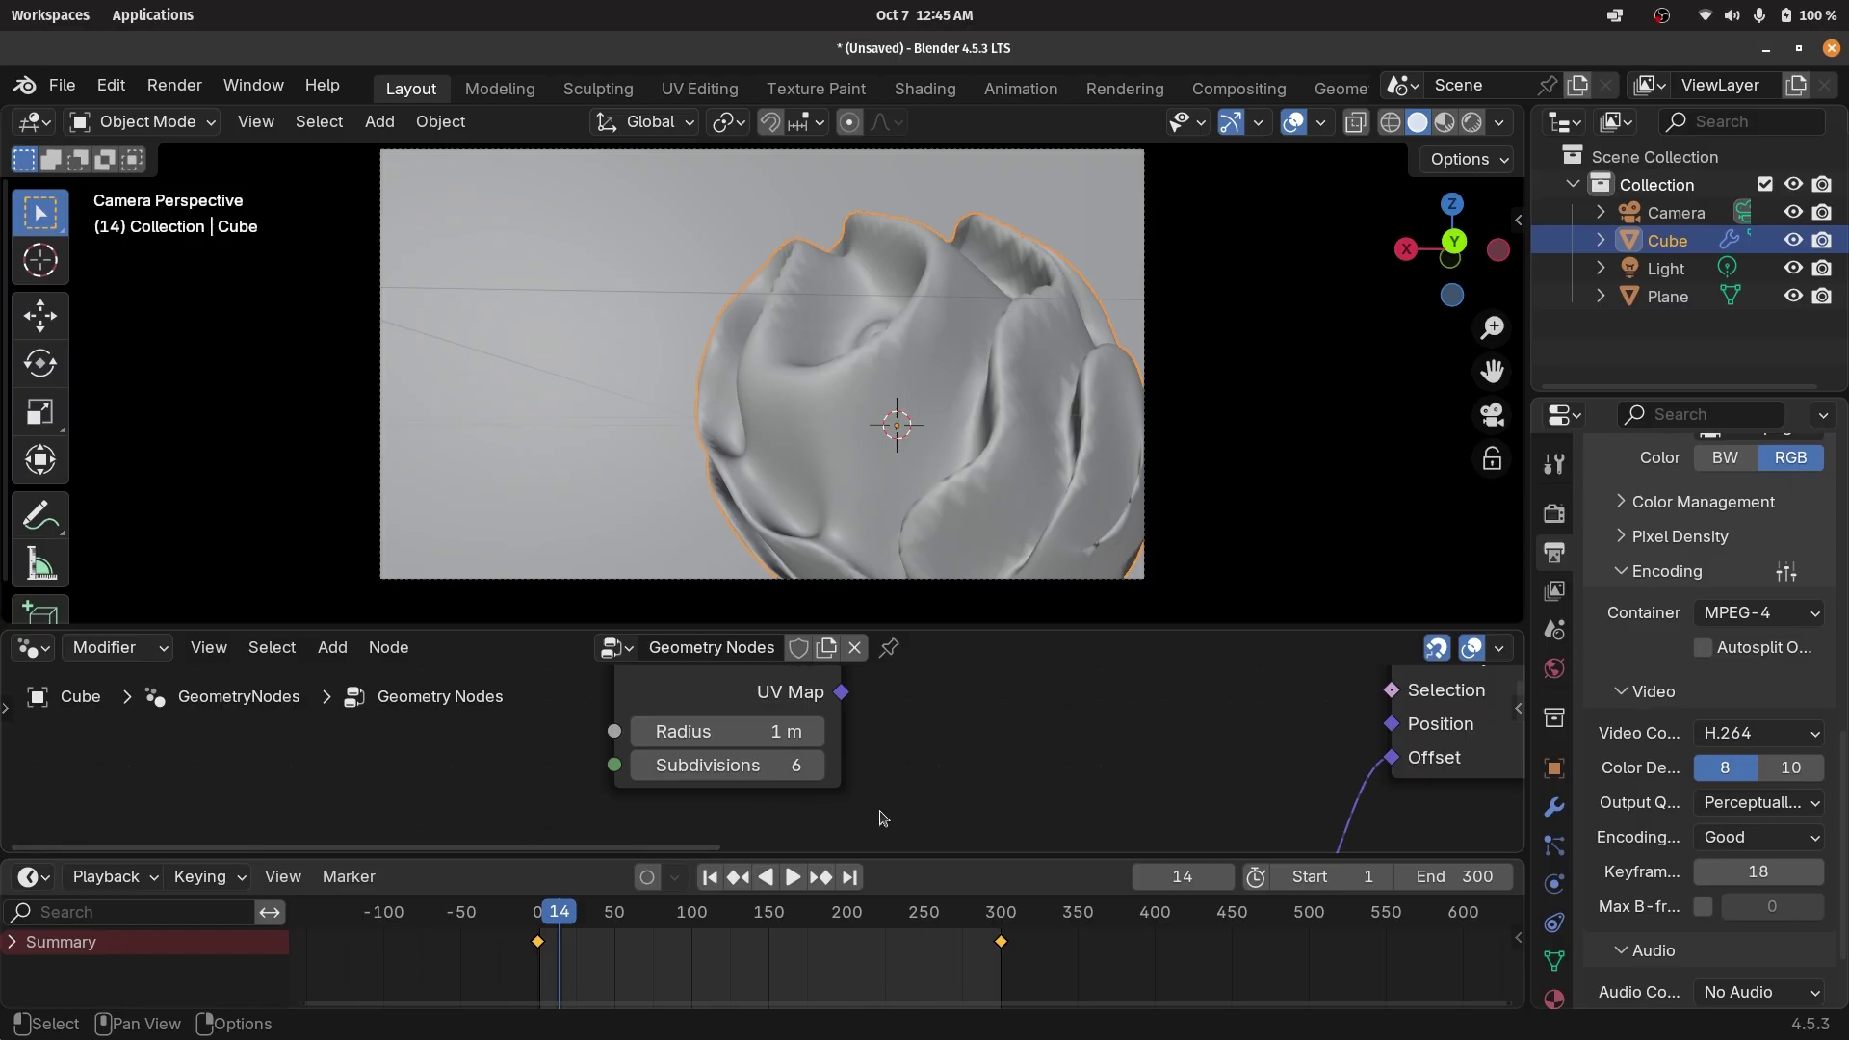
key("space")
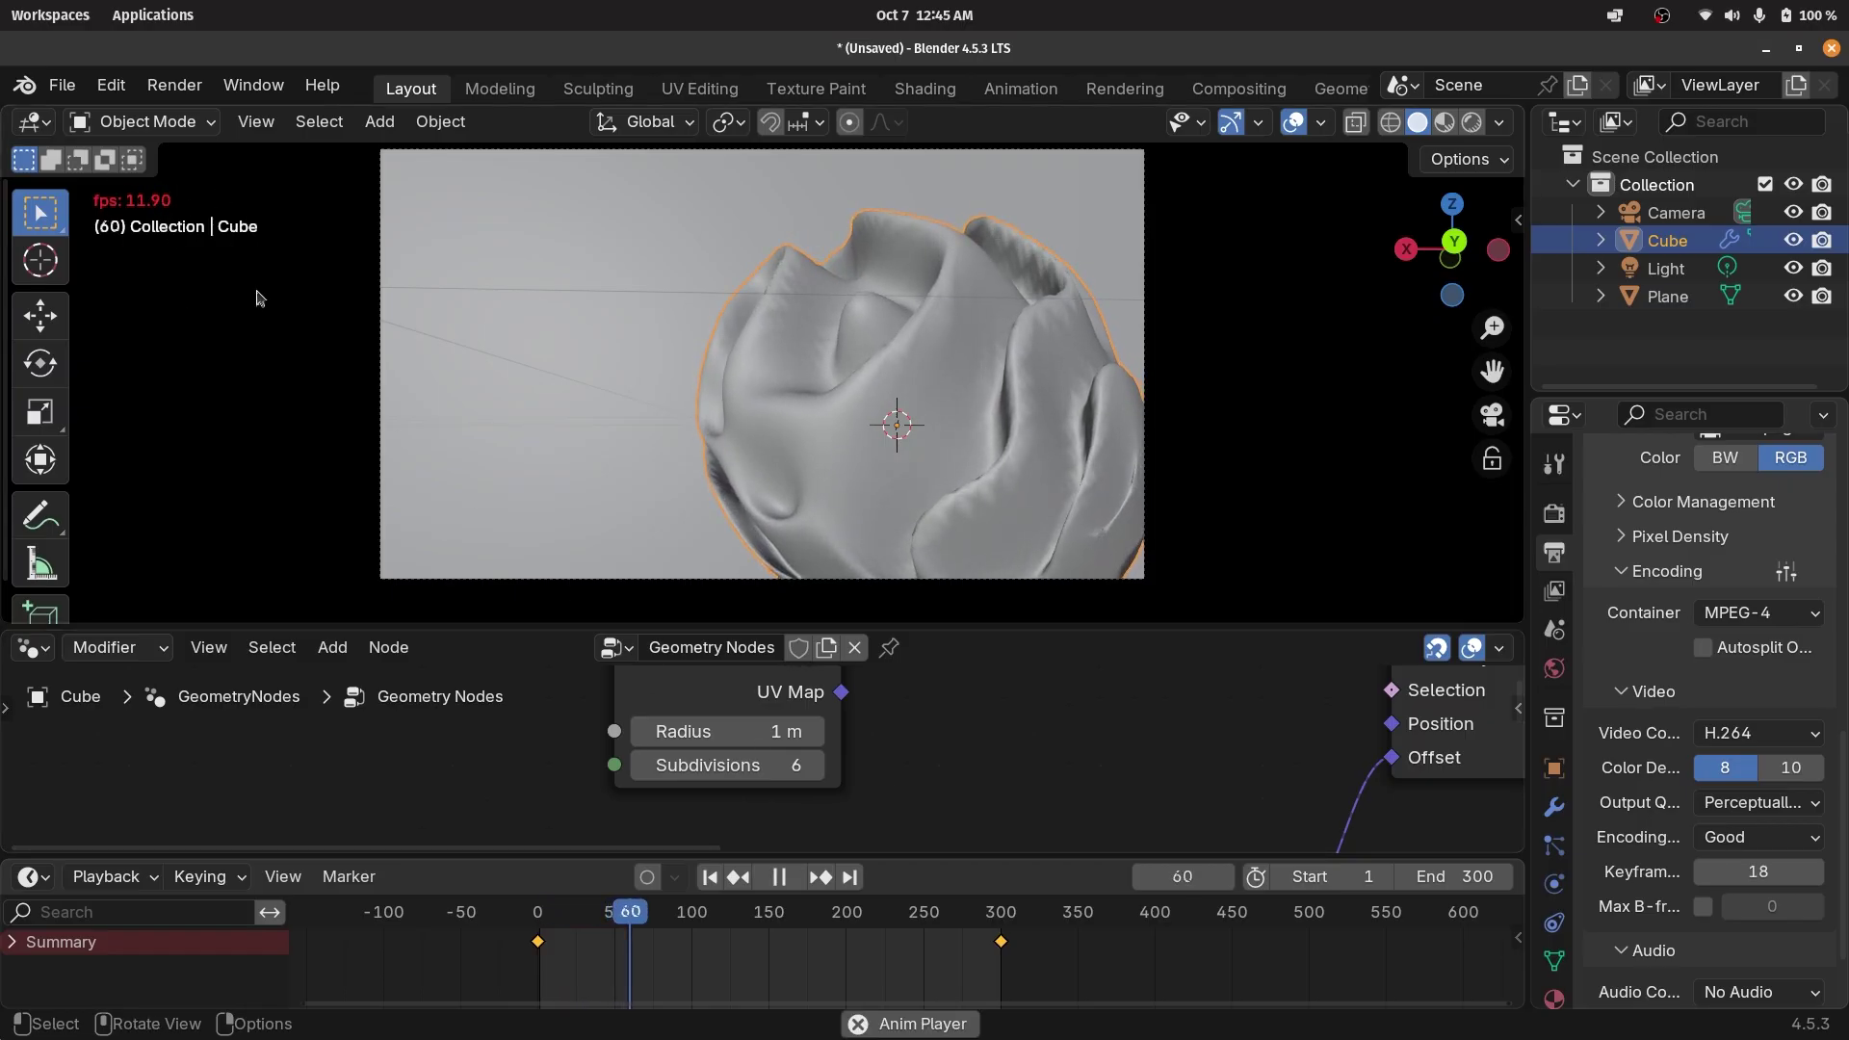
key("space")
Change the timeline's playback sync mode from Play Every Frame and preview the wave animation.
left_click(107, 877)
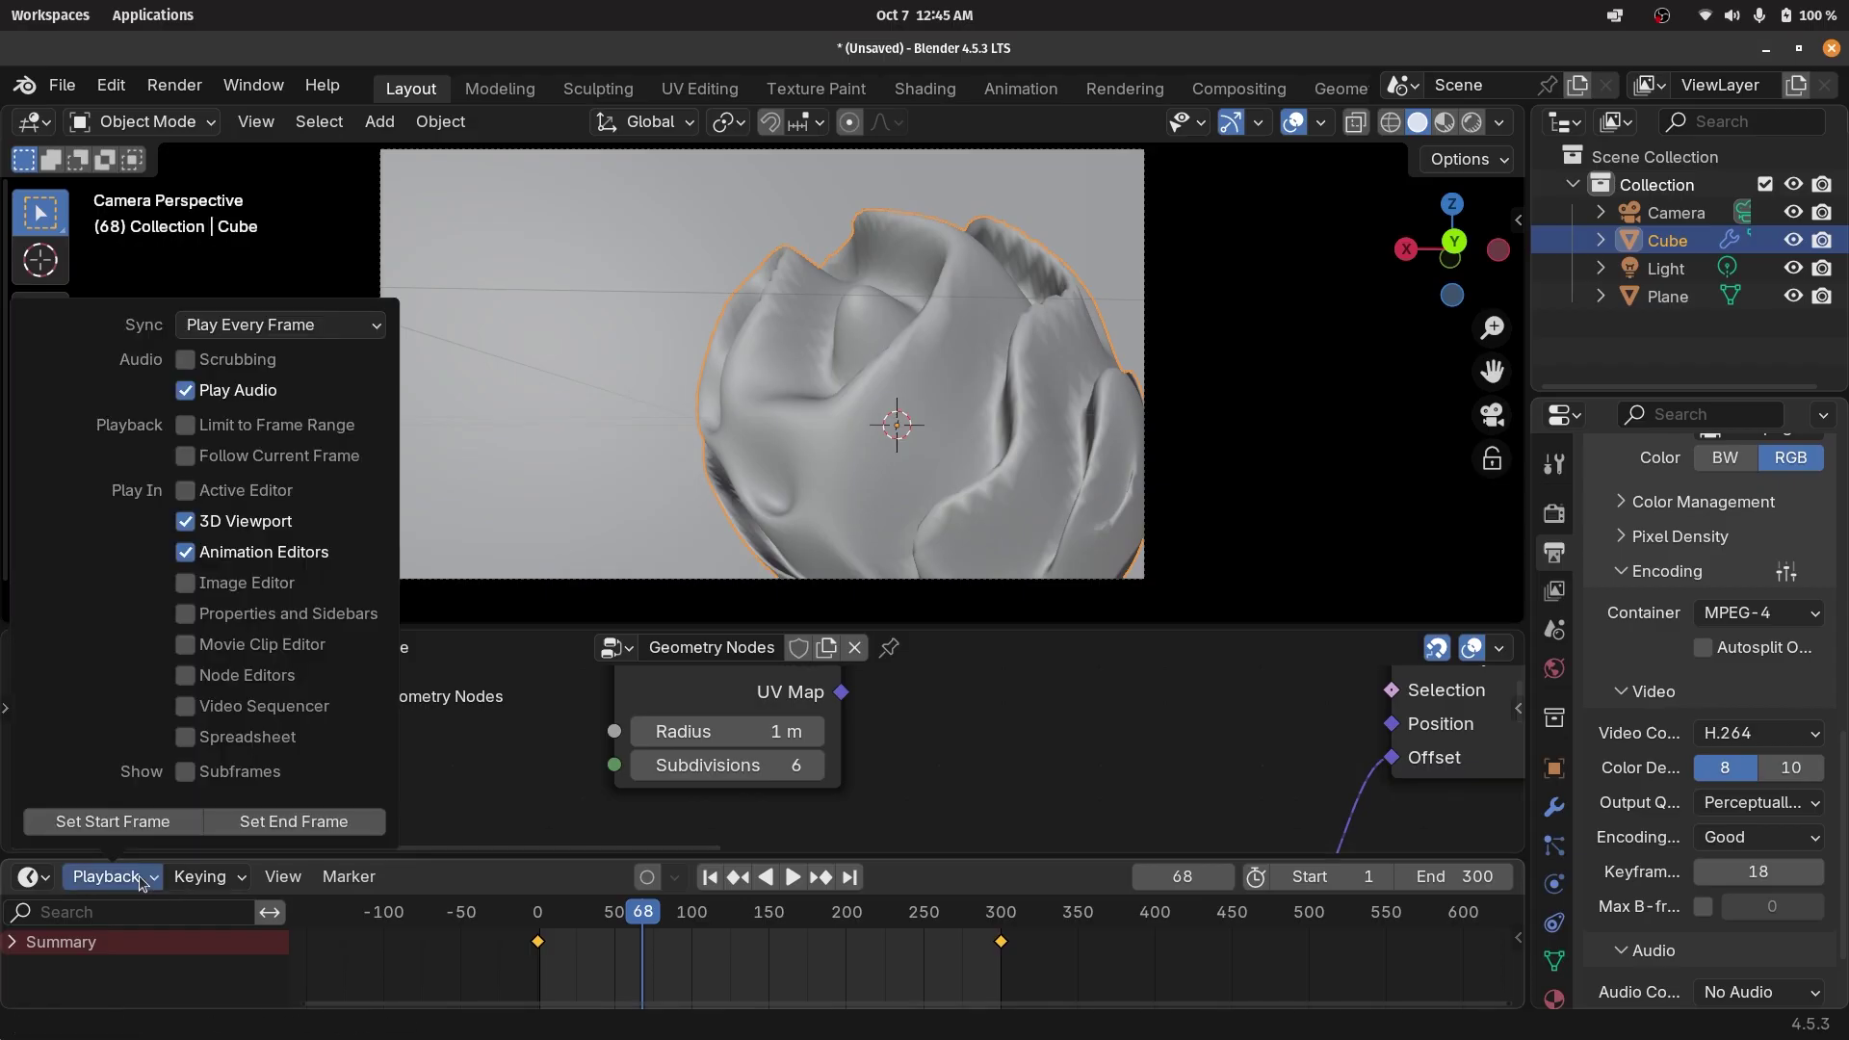
left_click(255, 324)
left_click(253, 387)
key("space")
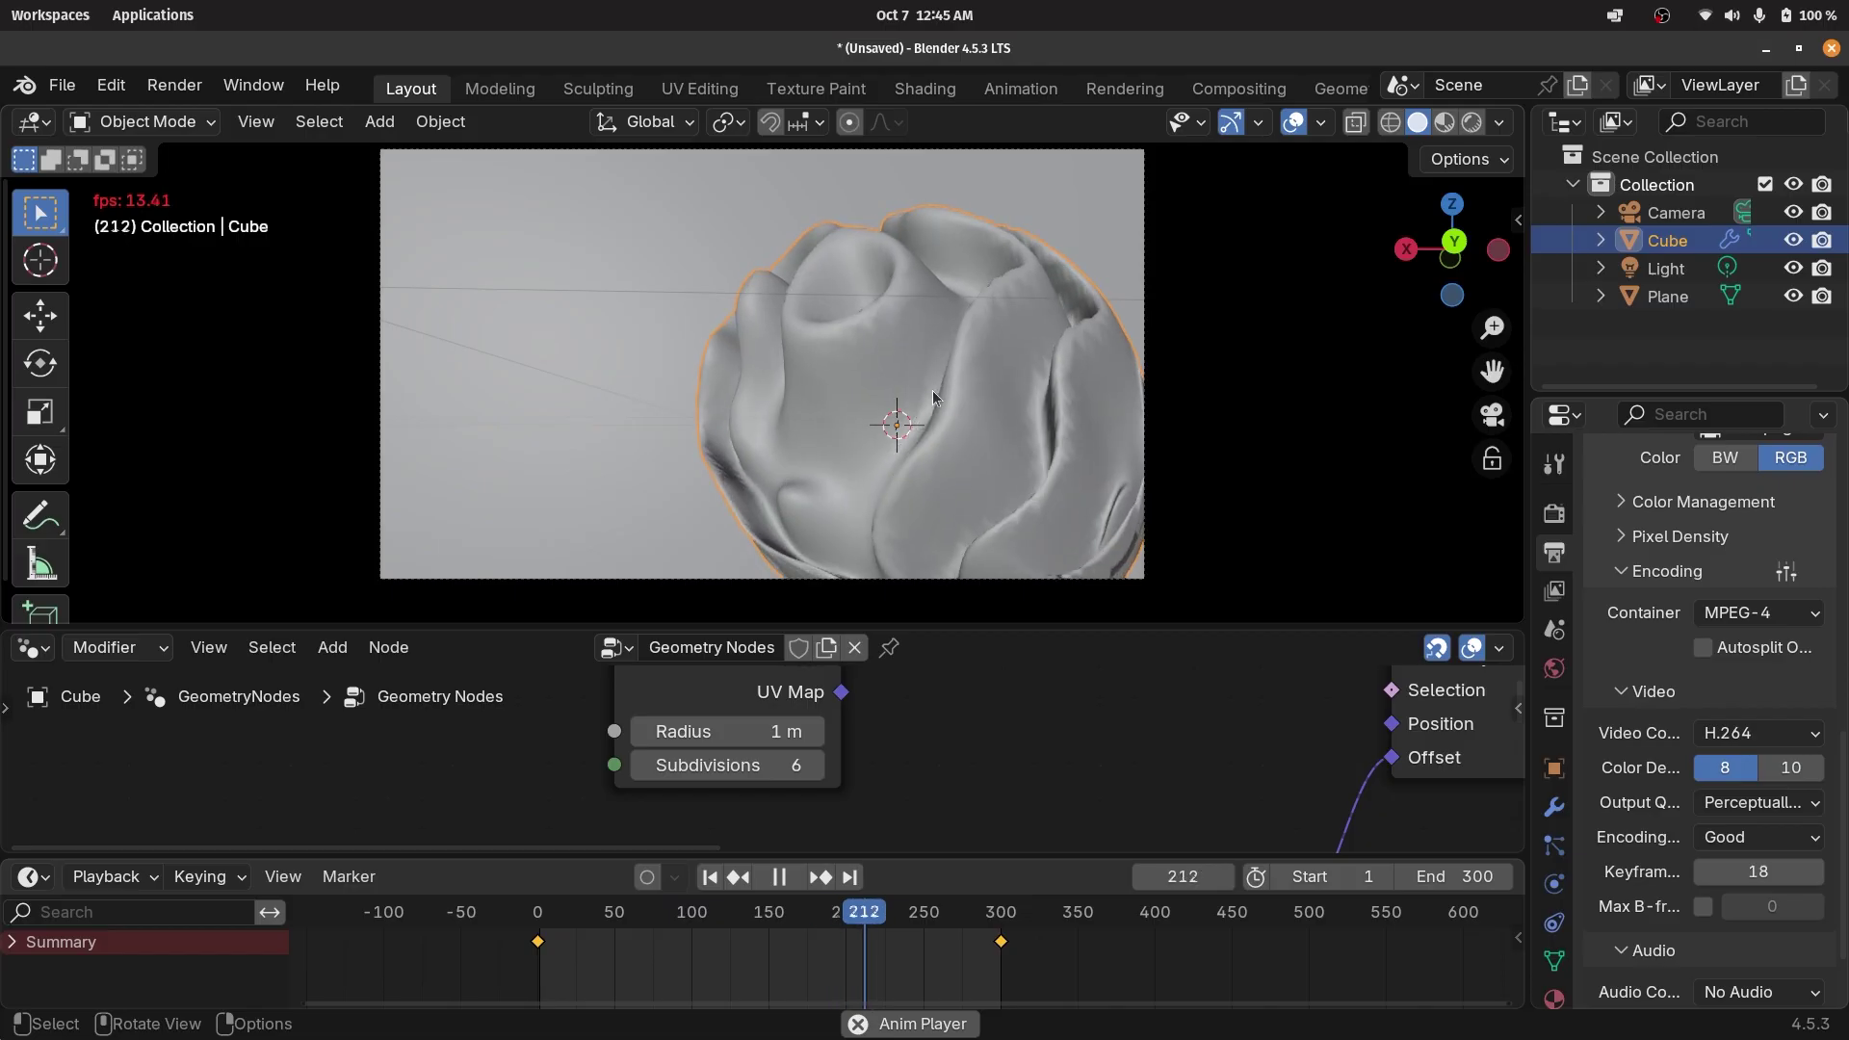
key("space")
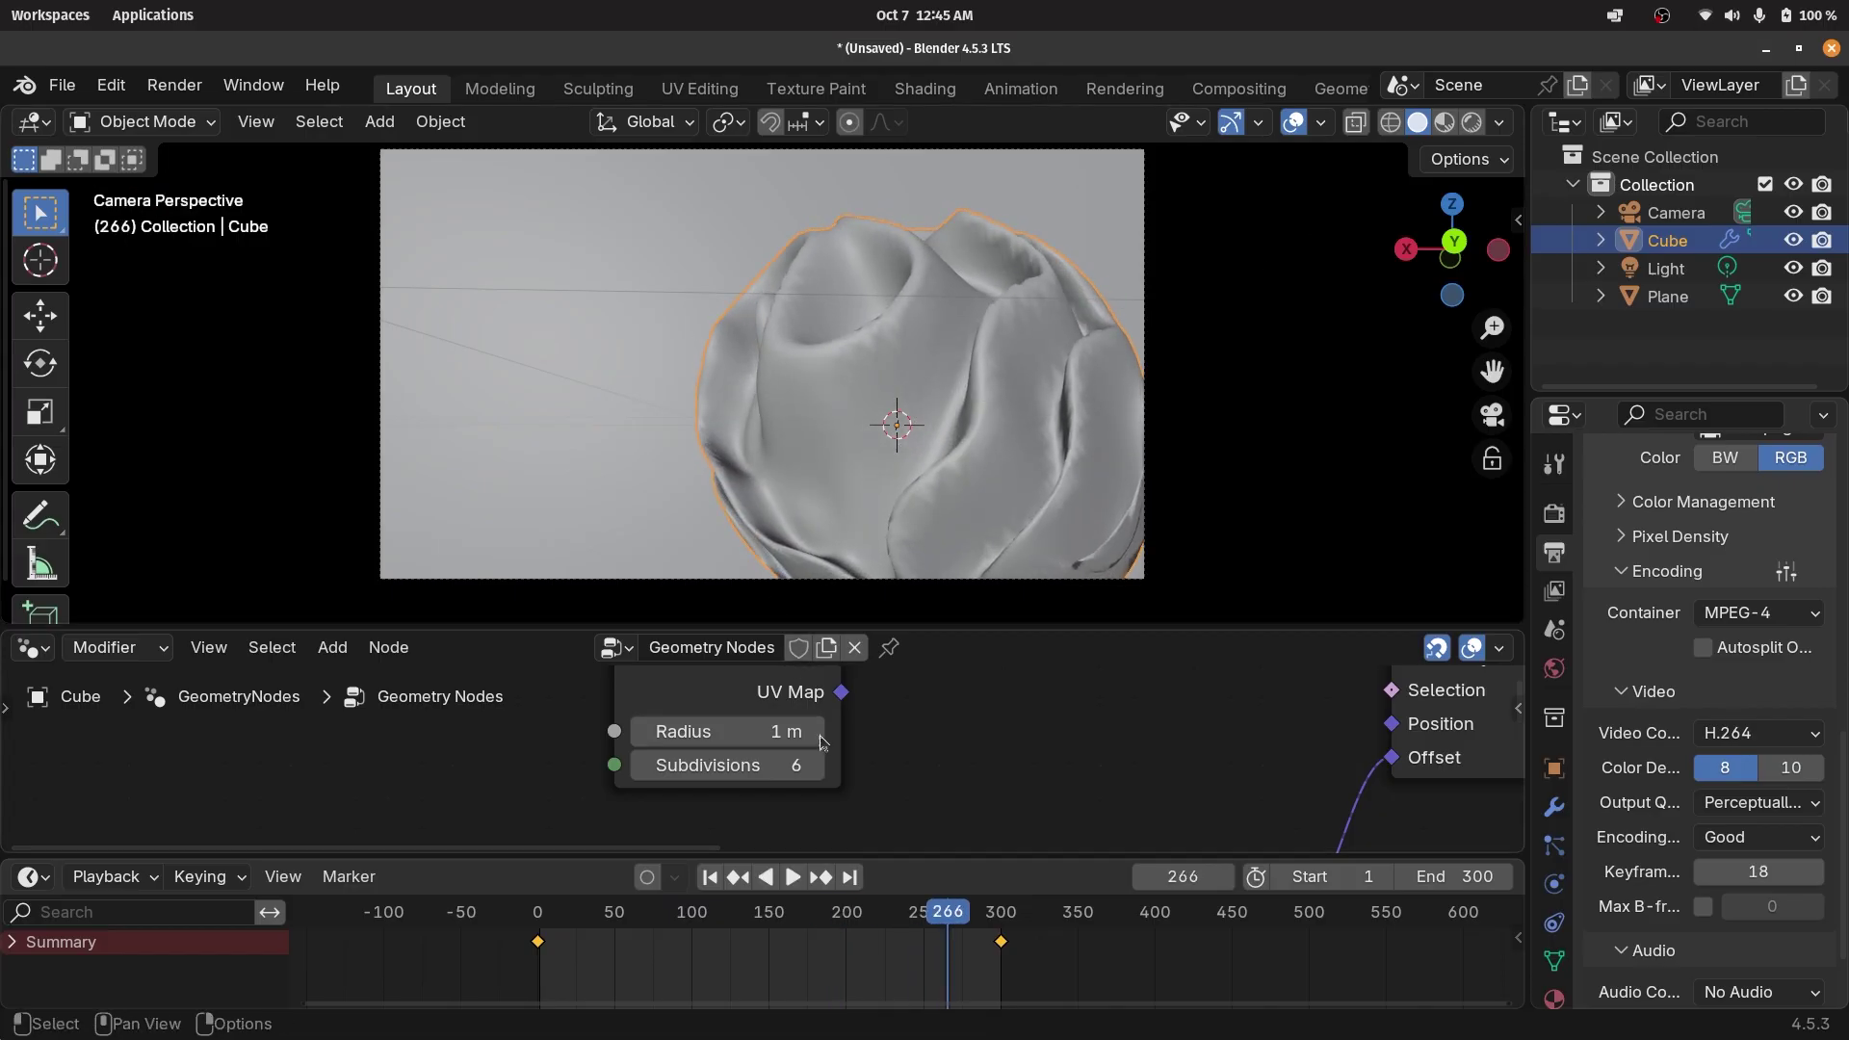
Set the Ico Sphere's Subdivisions to 8.
left_click(780, 763)
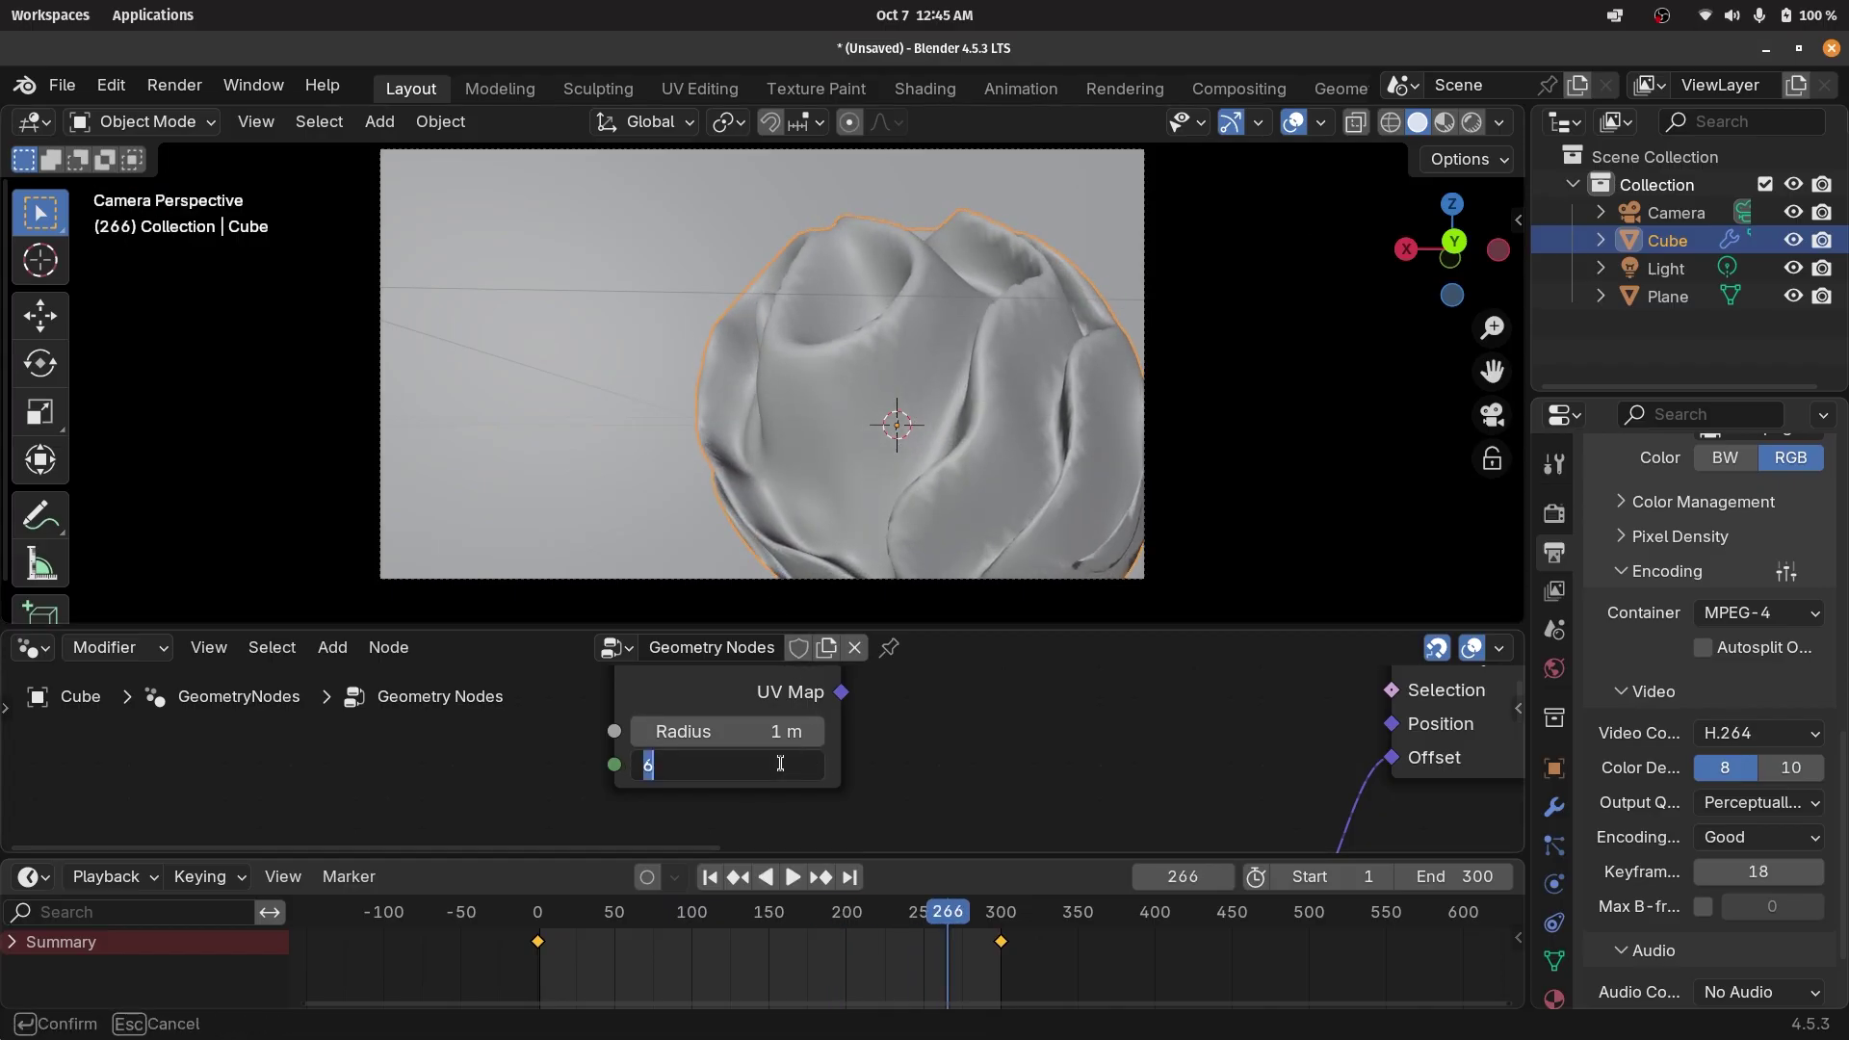
type("8")
key("Return")
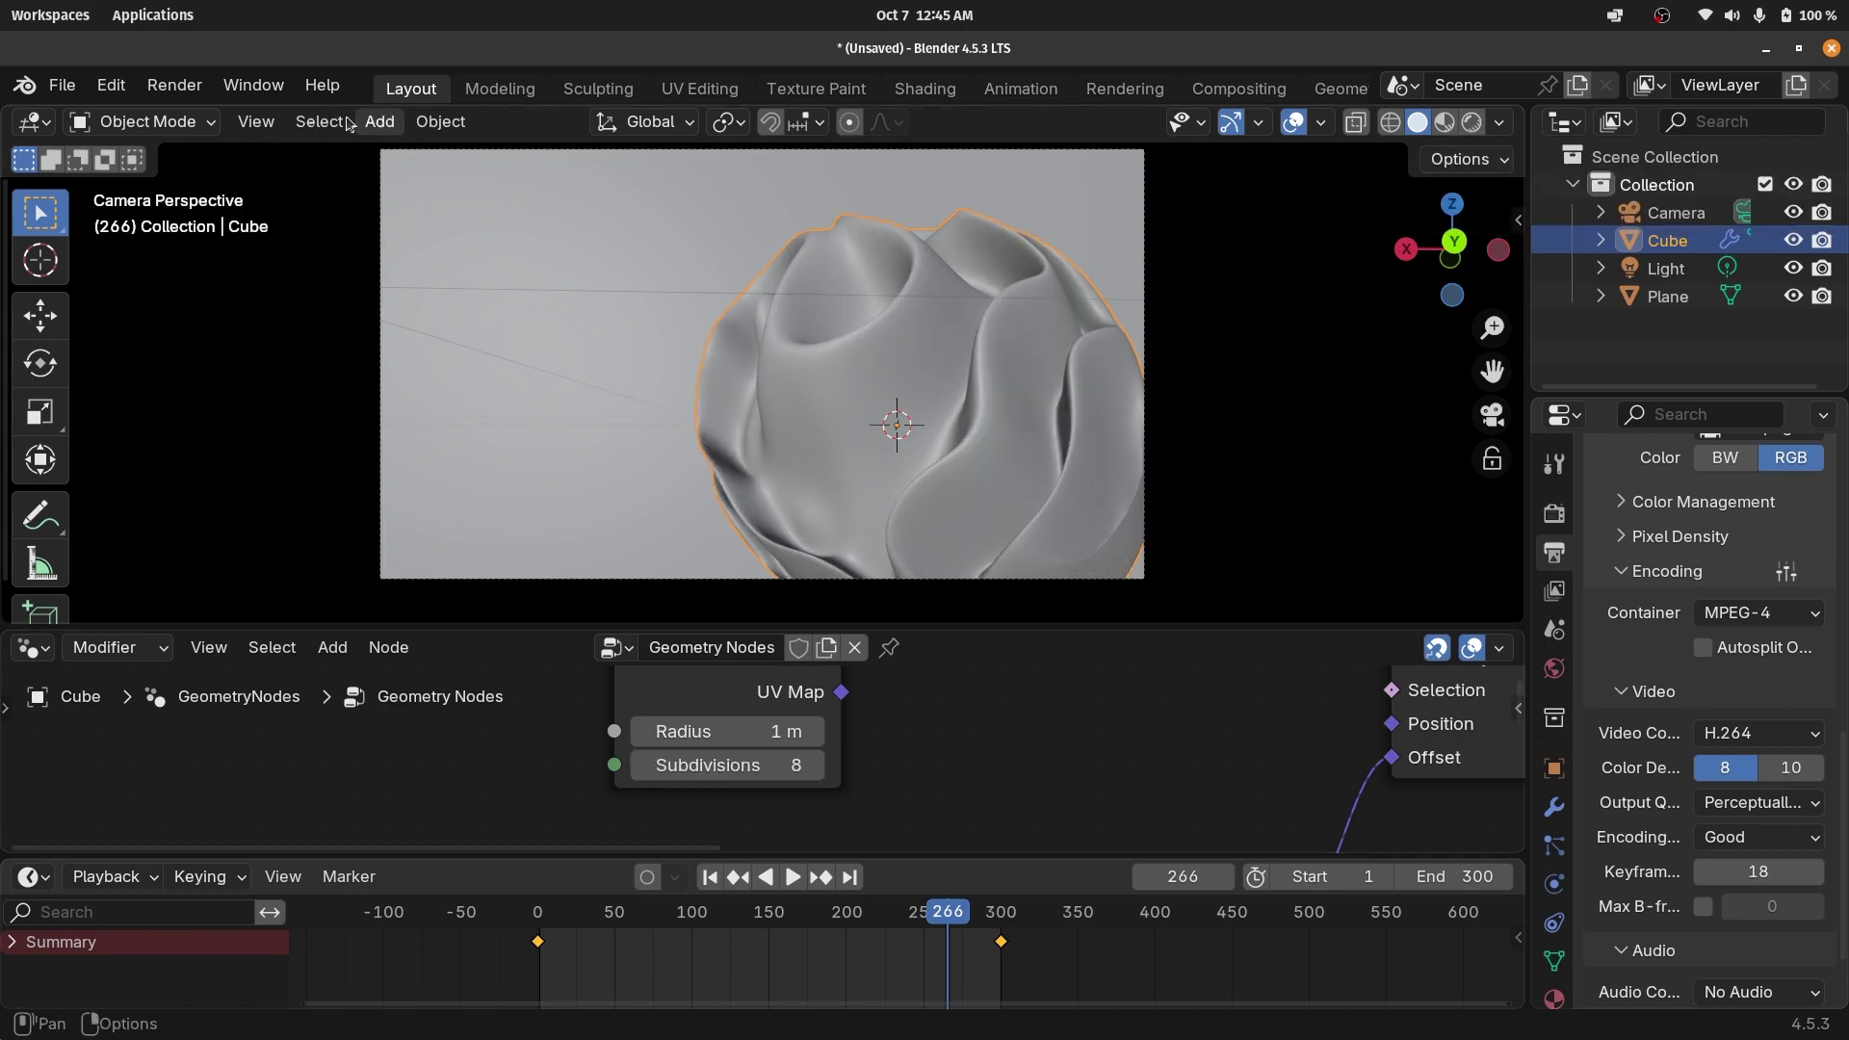
Start rendering the animation.
left_click(196, 88)
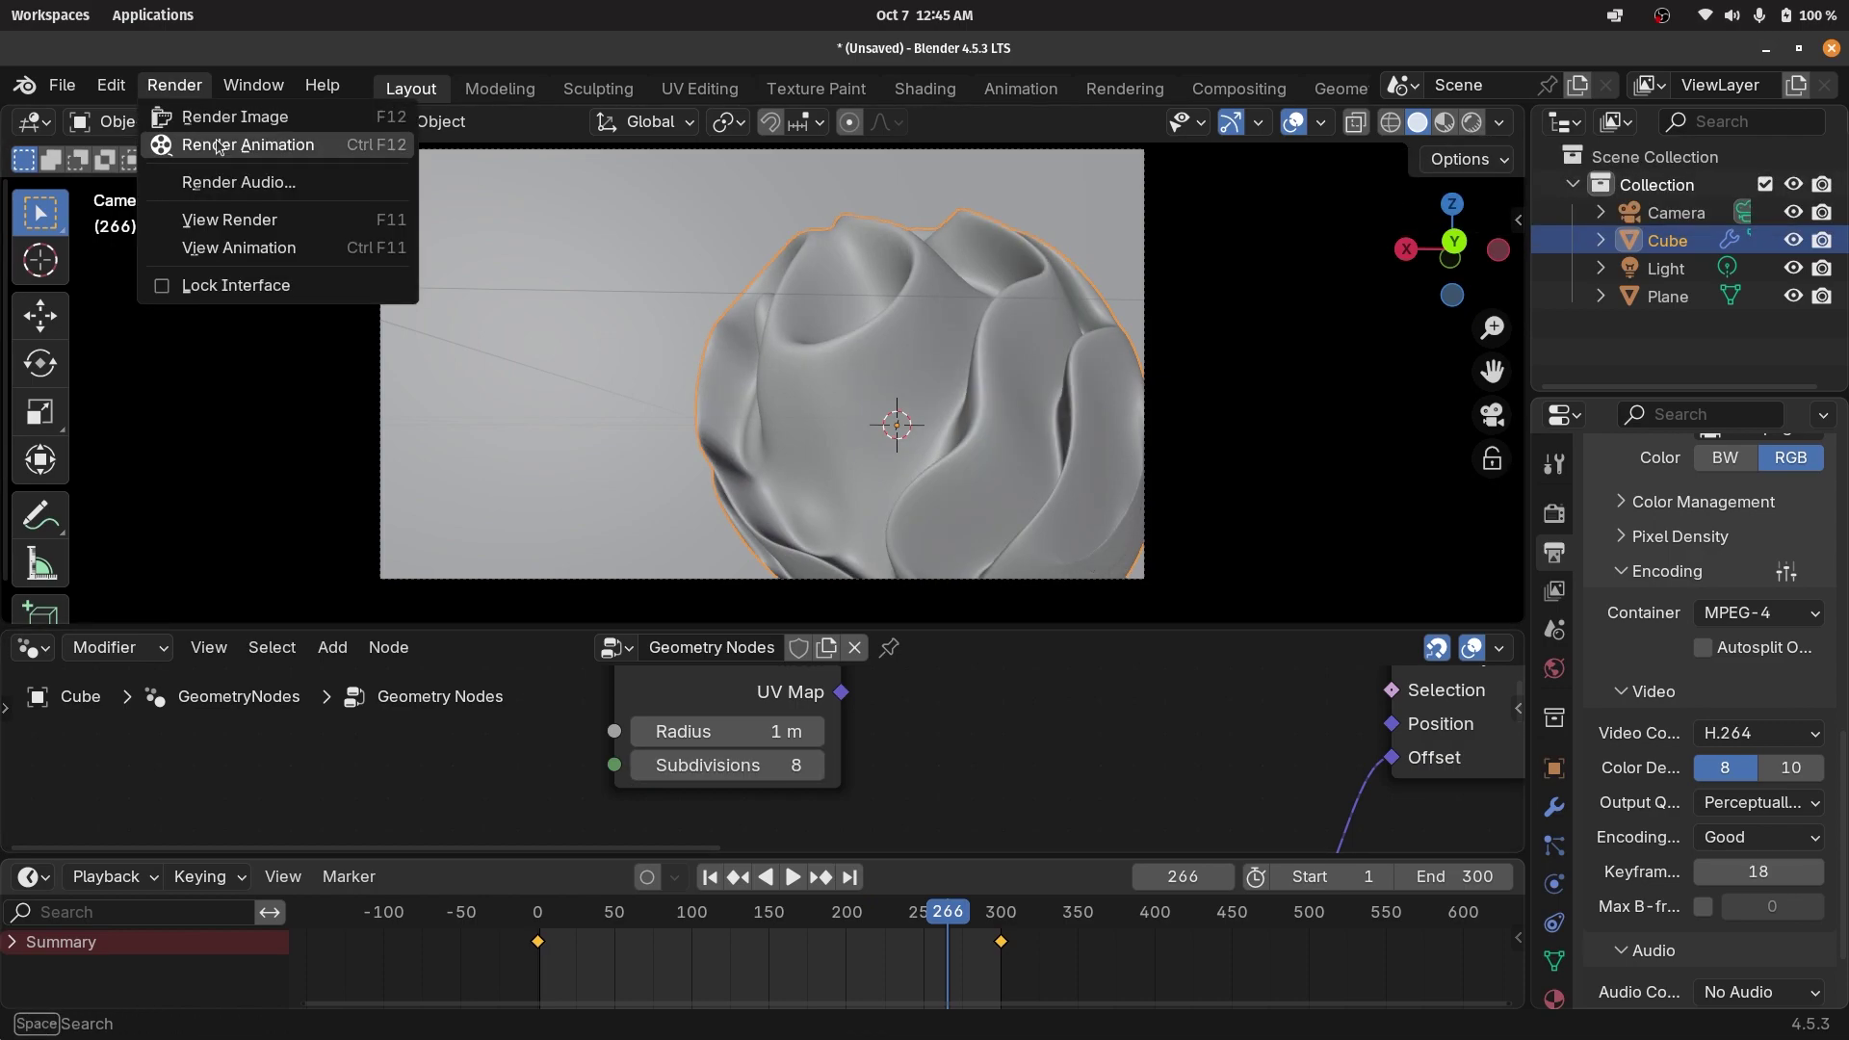